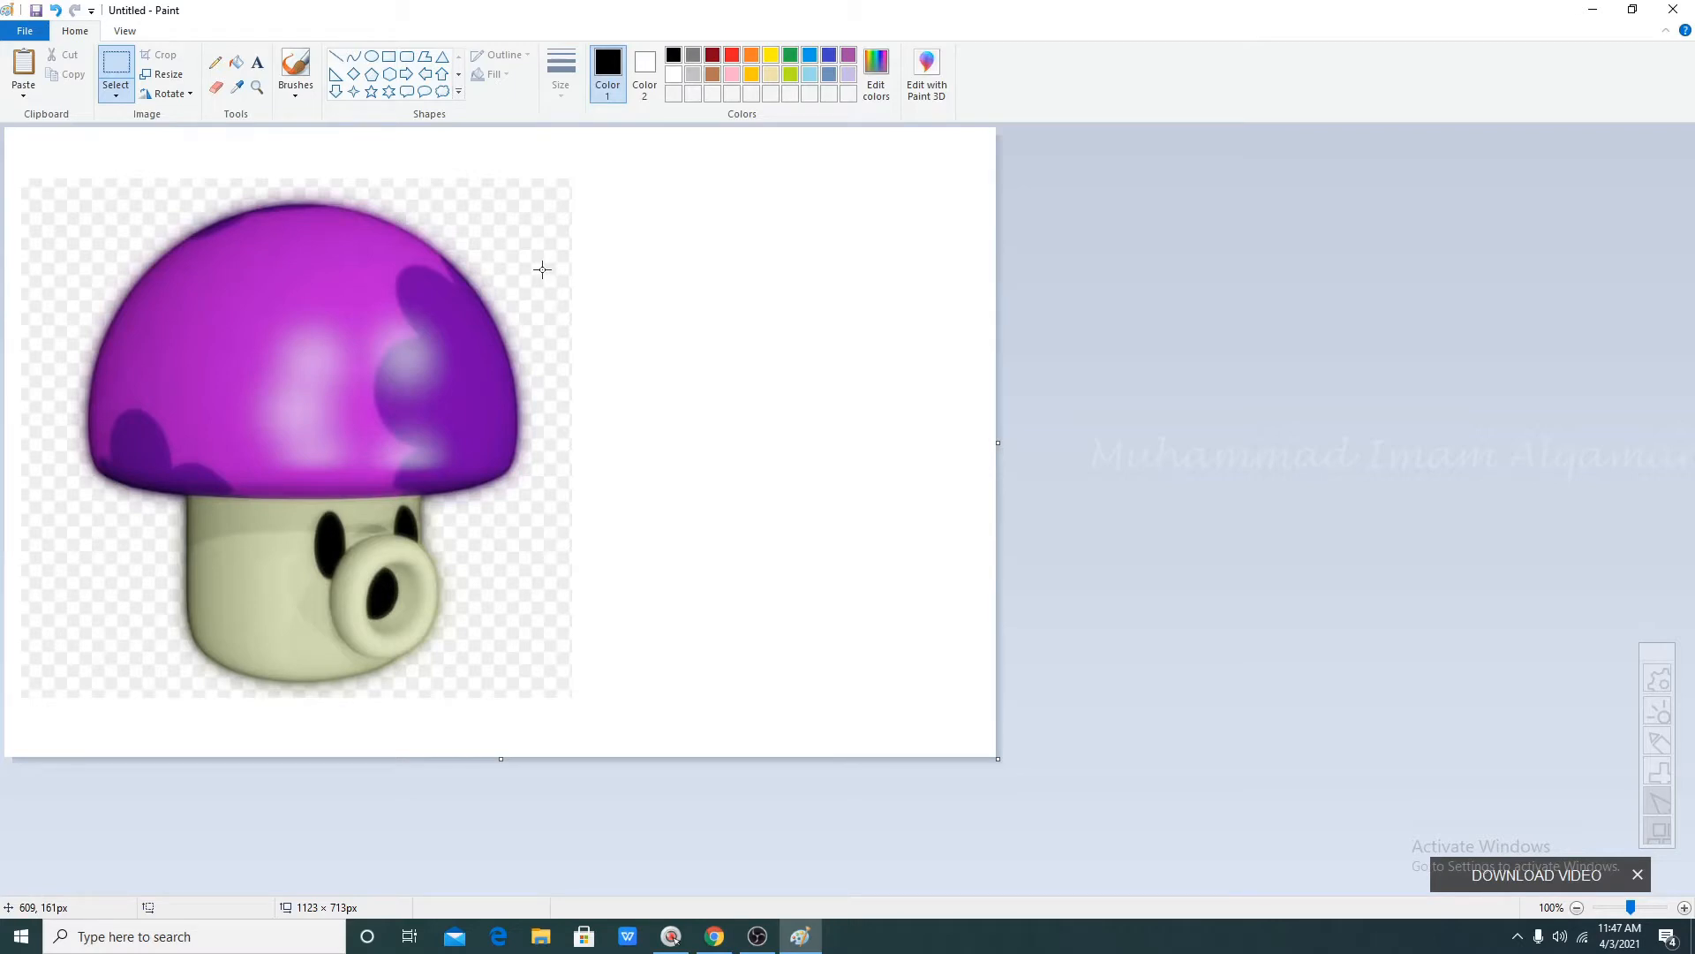
- Annotate the mushroom picture by brush with check marks on cap and stem, "Mulut" with an arrow at the mouth, and "Topi" on the cap
key("shift")
left_click_drag(285, 317, 333, 336)
left_click(296, 66)
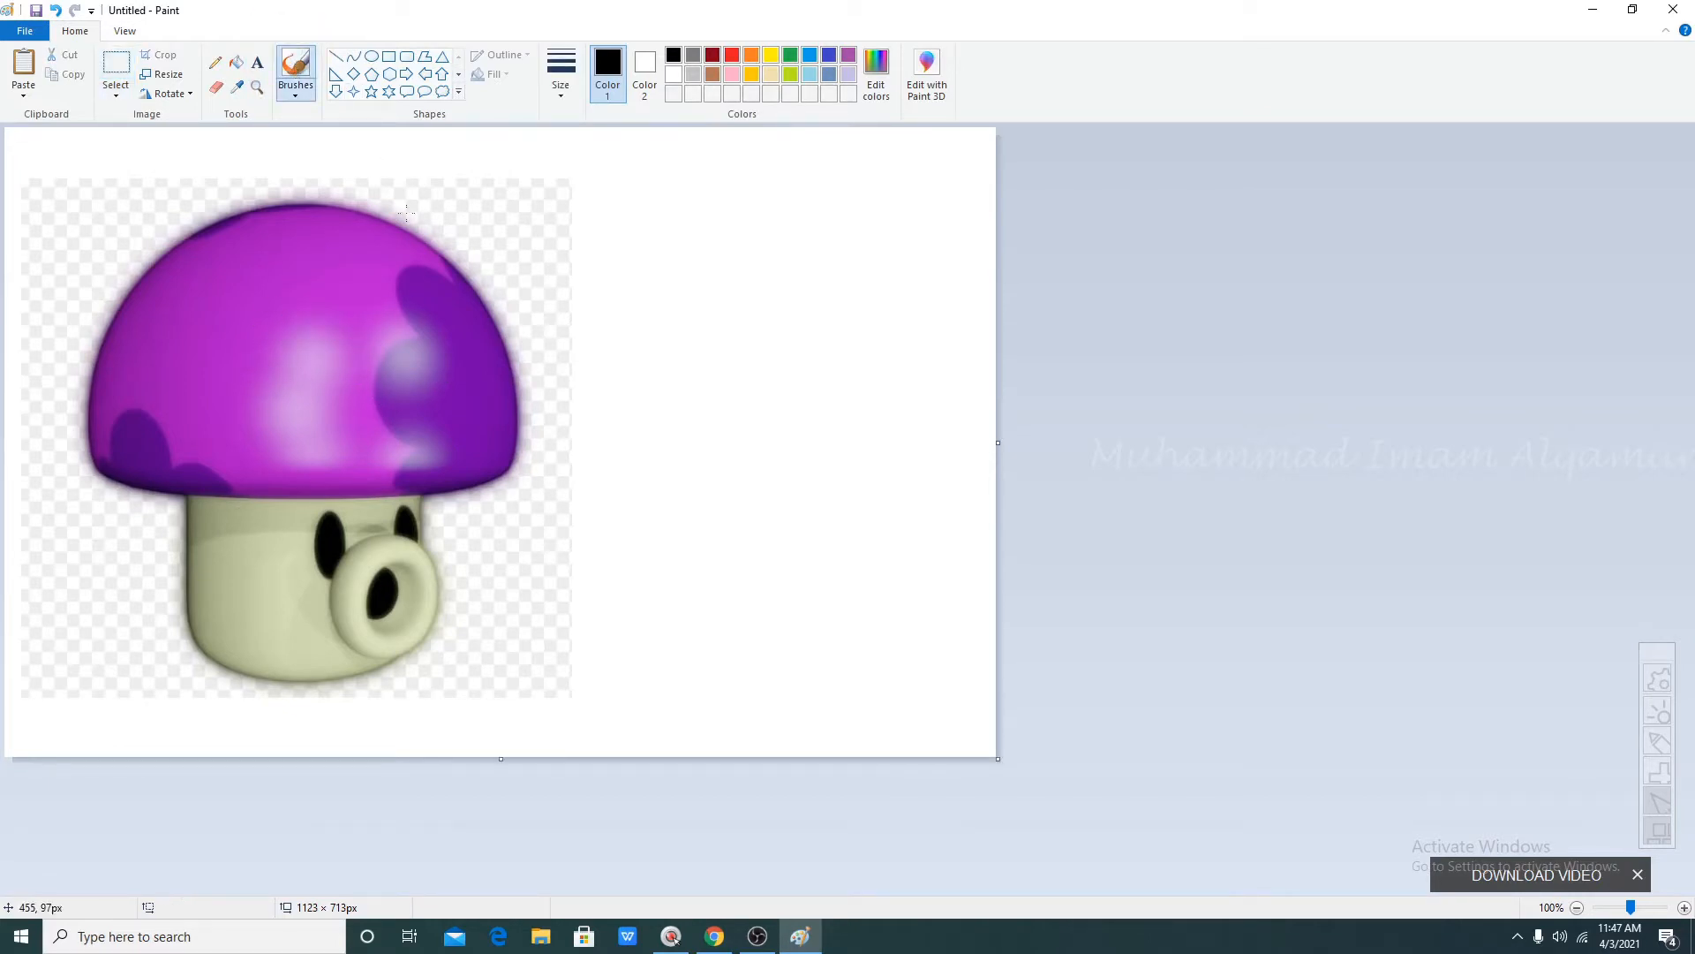
left_click_drag(283, 324, 325, 309)
left_click_drag(265, 548, 293, 546)
mouse_move(479, 553)
left_mouse_down()
mouse_move(609, 552)
mouse_move(620, 569)
left_mouse_up()
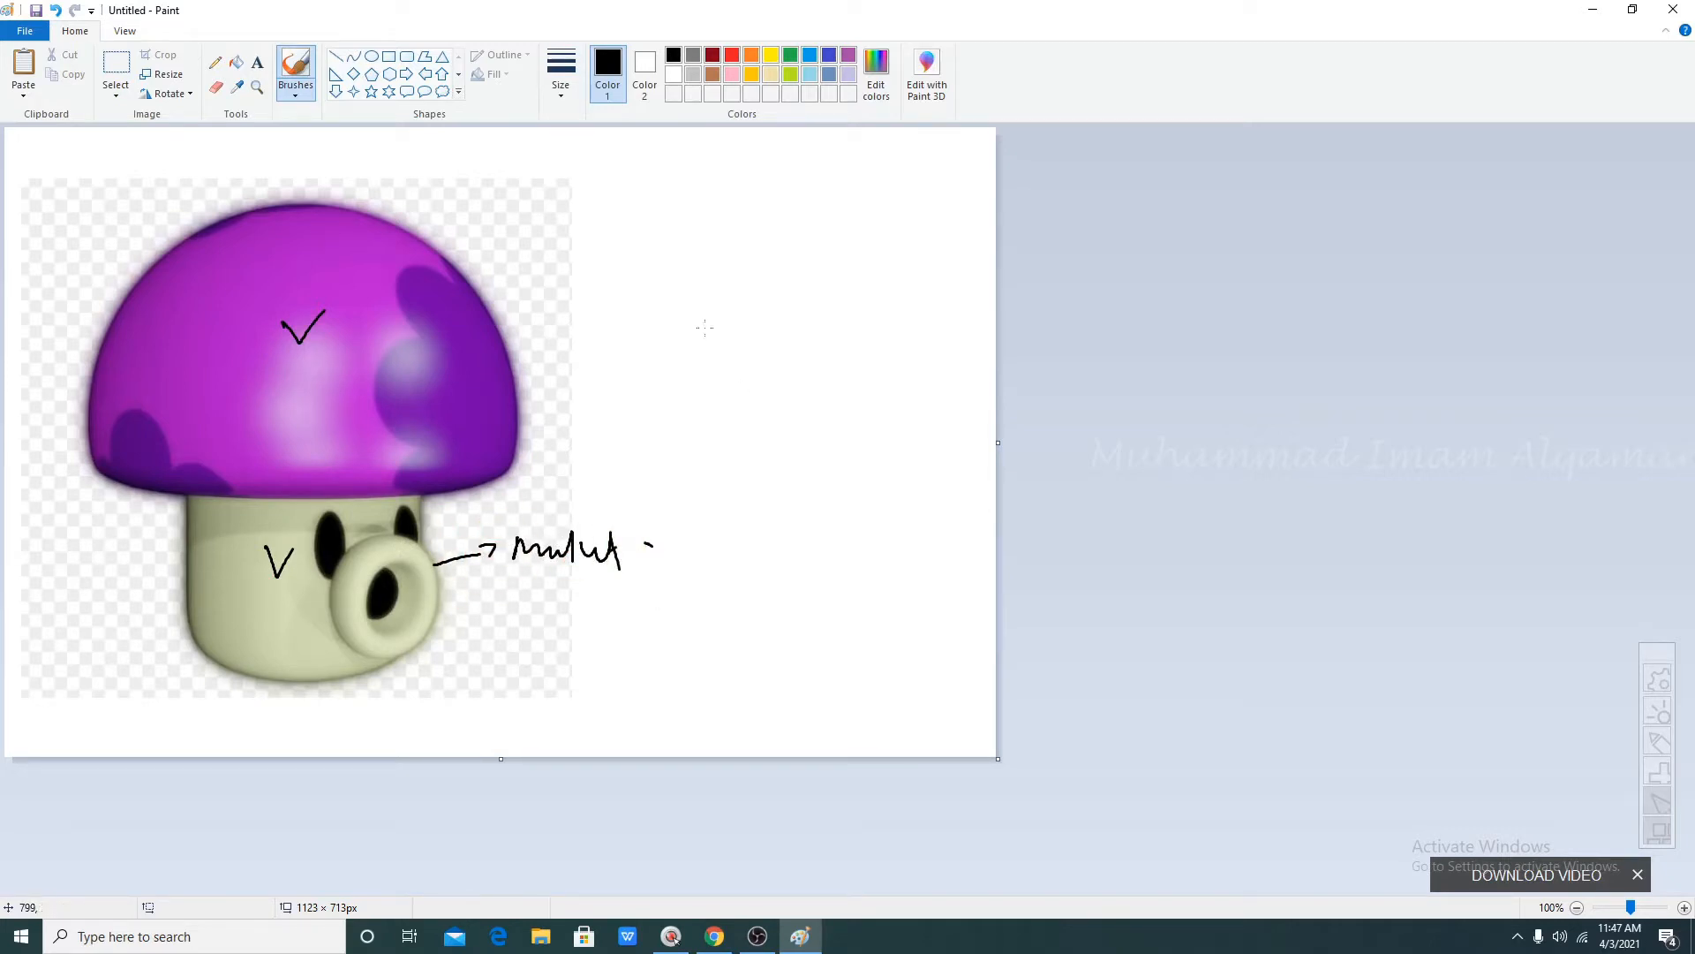
left_click_drag(227, 381, 252, 378)
left_click_drag(270, 385, 306, 389)
mouse_move(285, 201)
left_mouse_down()
mouse_move(129, 305)
mouse_move(95, 425)
left_mouse_up()
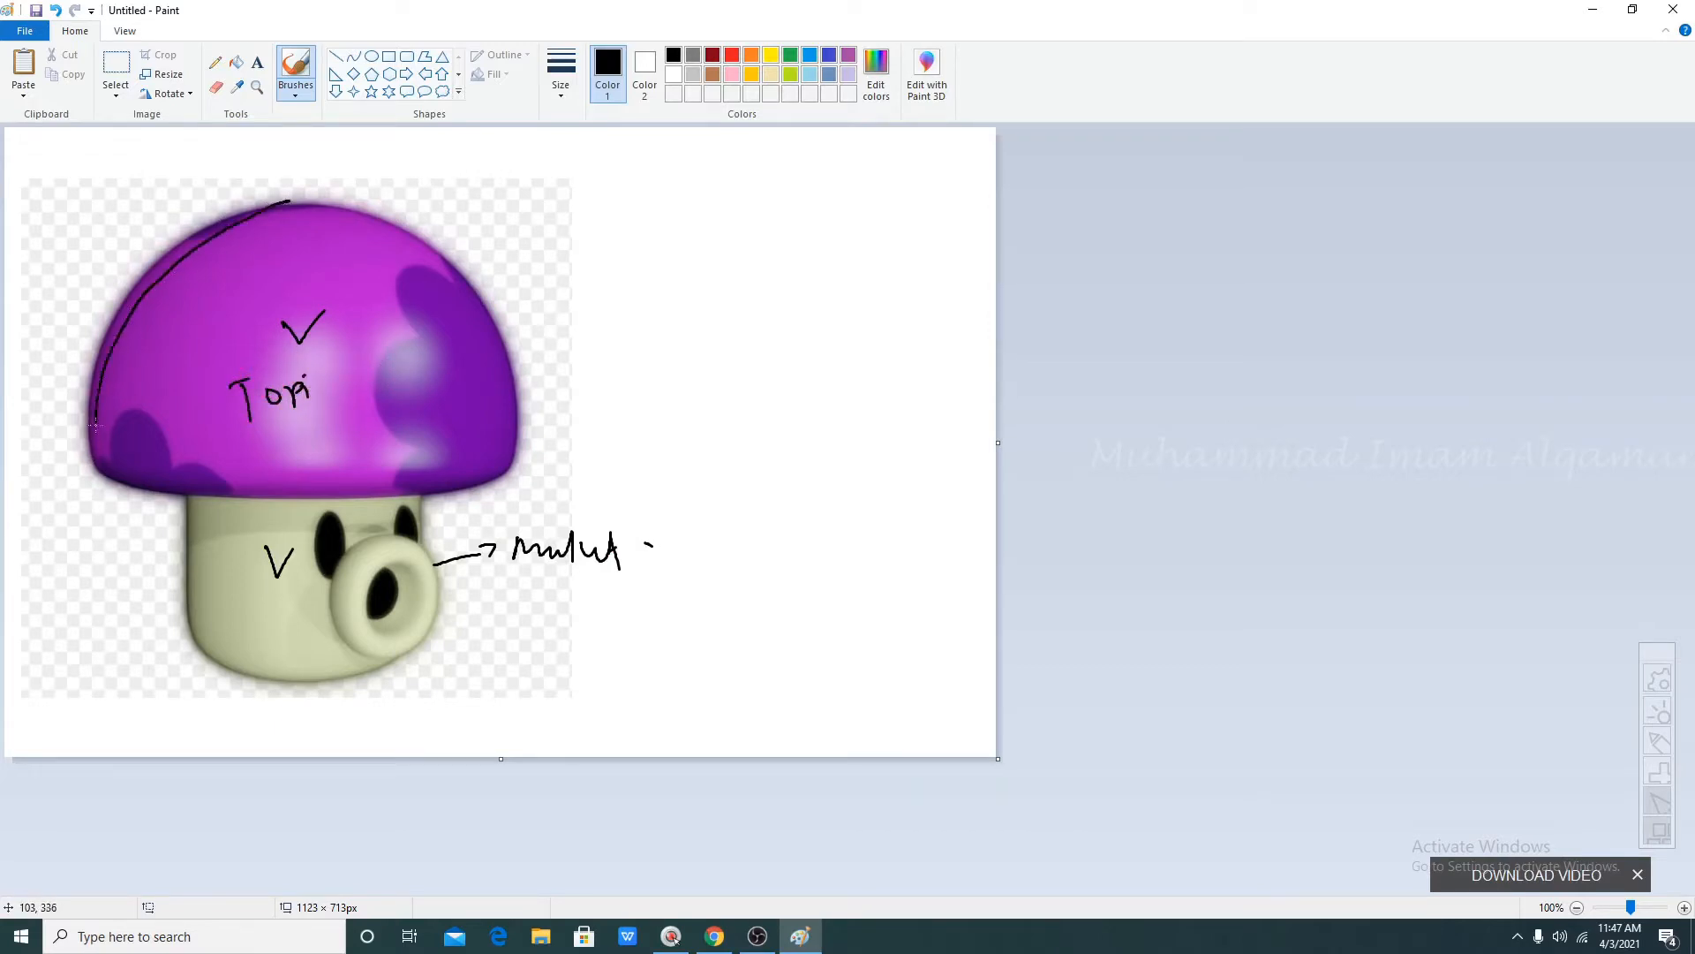
mouse_move(120, 508)
left_mouse_down()
mouse_move(181, 584)
mouse_move(296, 618)
mouse_move(442, 528)
mouse_move(457, 276)
mouse_move(301, 205)
mouse_move(249, 209)
left_mouse_up()
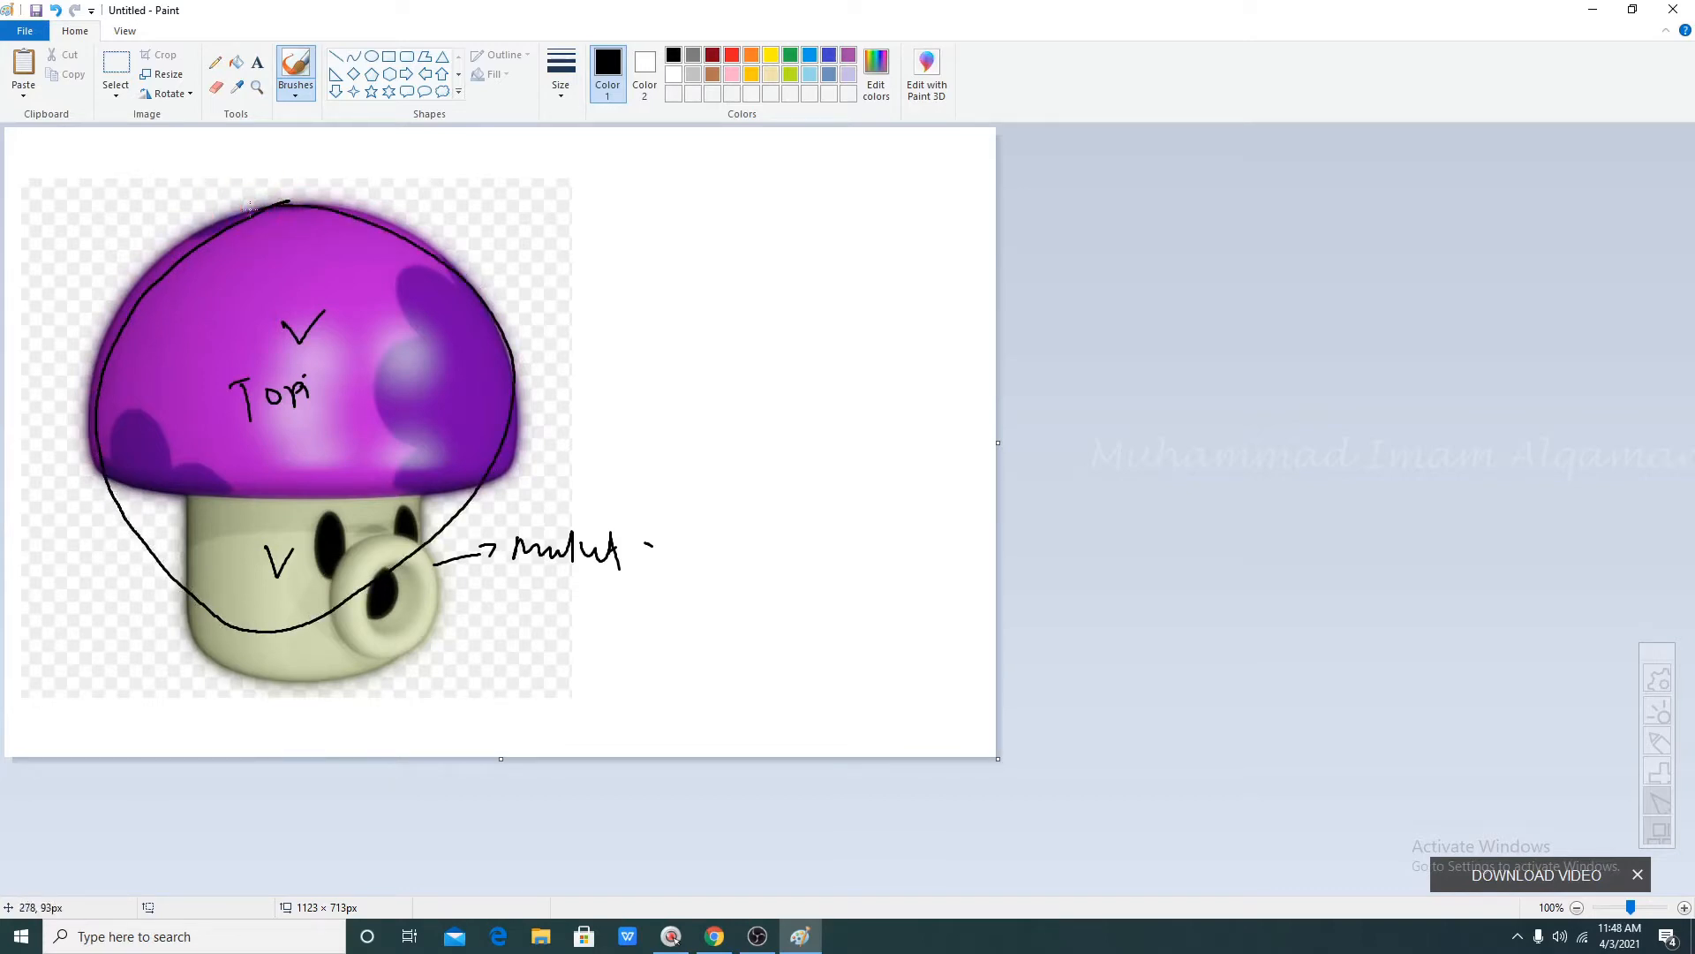
key("ctrl+z")
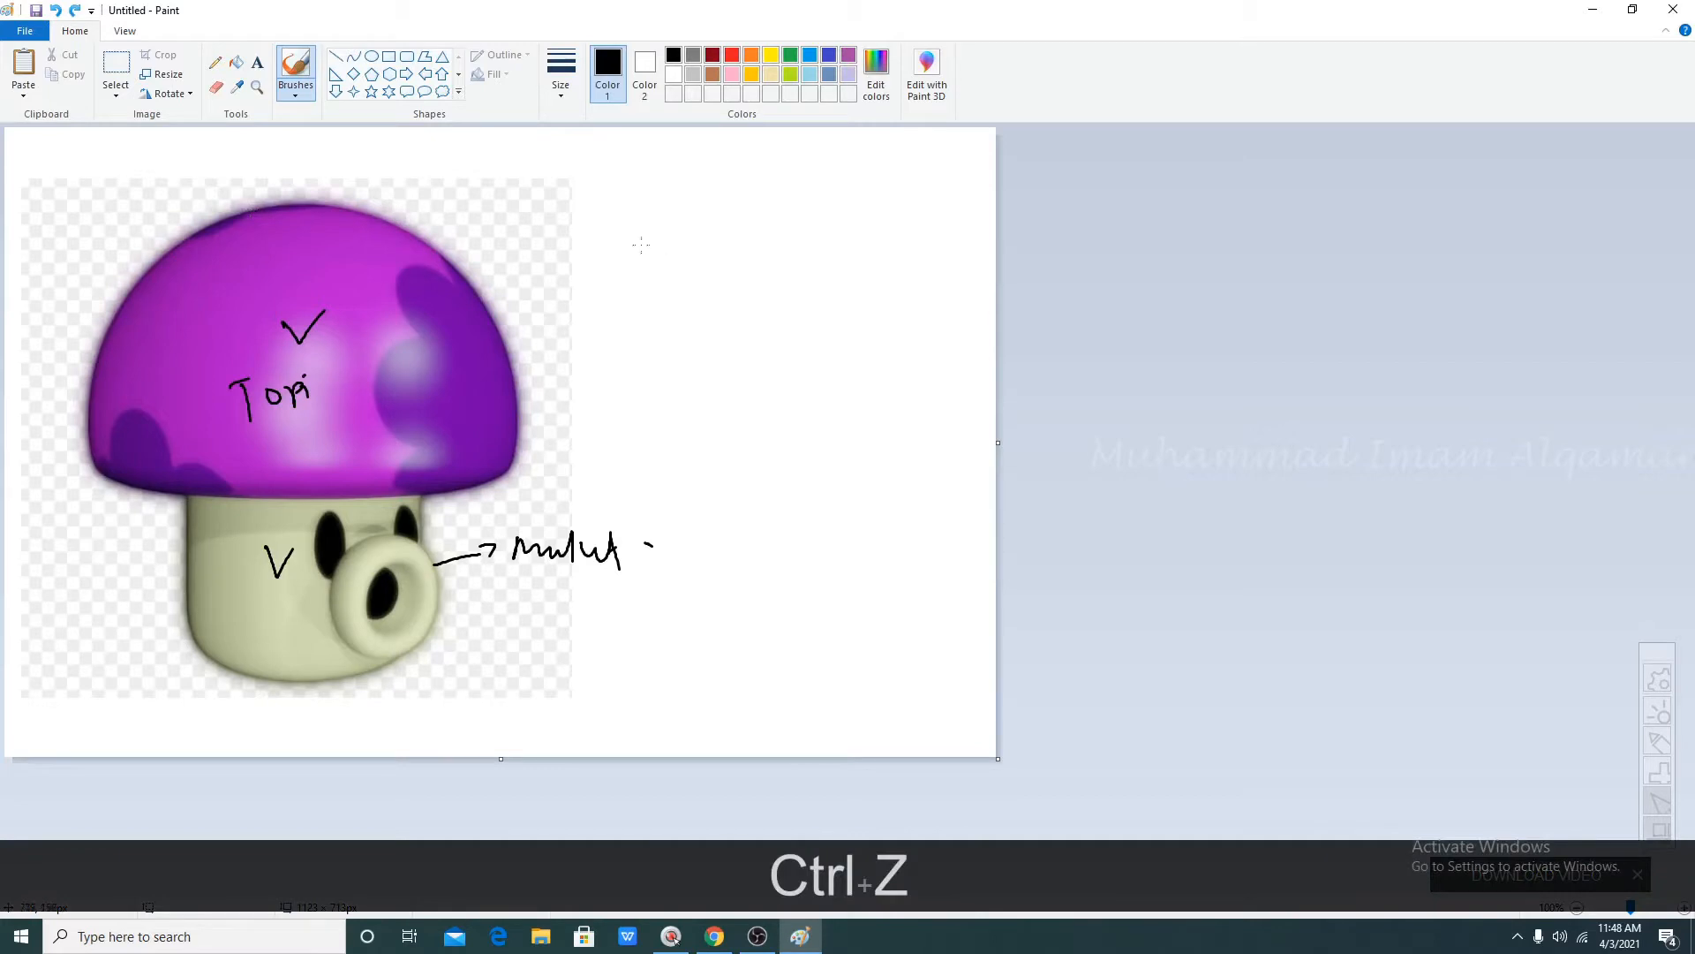
- Draw an arrow from the cap to a handwritten "Sphere." note and dock the Paint window to half of the screen
mouse_move(454, 272)
left_mouse_down()
mouse_move(540, 216)
mouse_move(654, 231)
mouse_move(694, 187)
mouse_move(792, 227)
left_mouse_up()
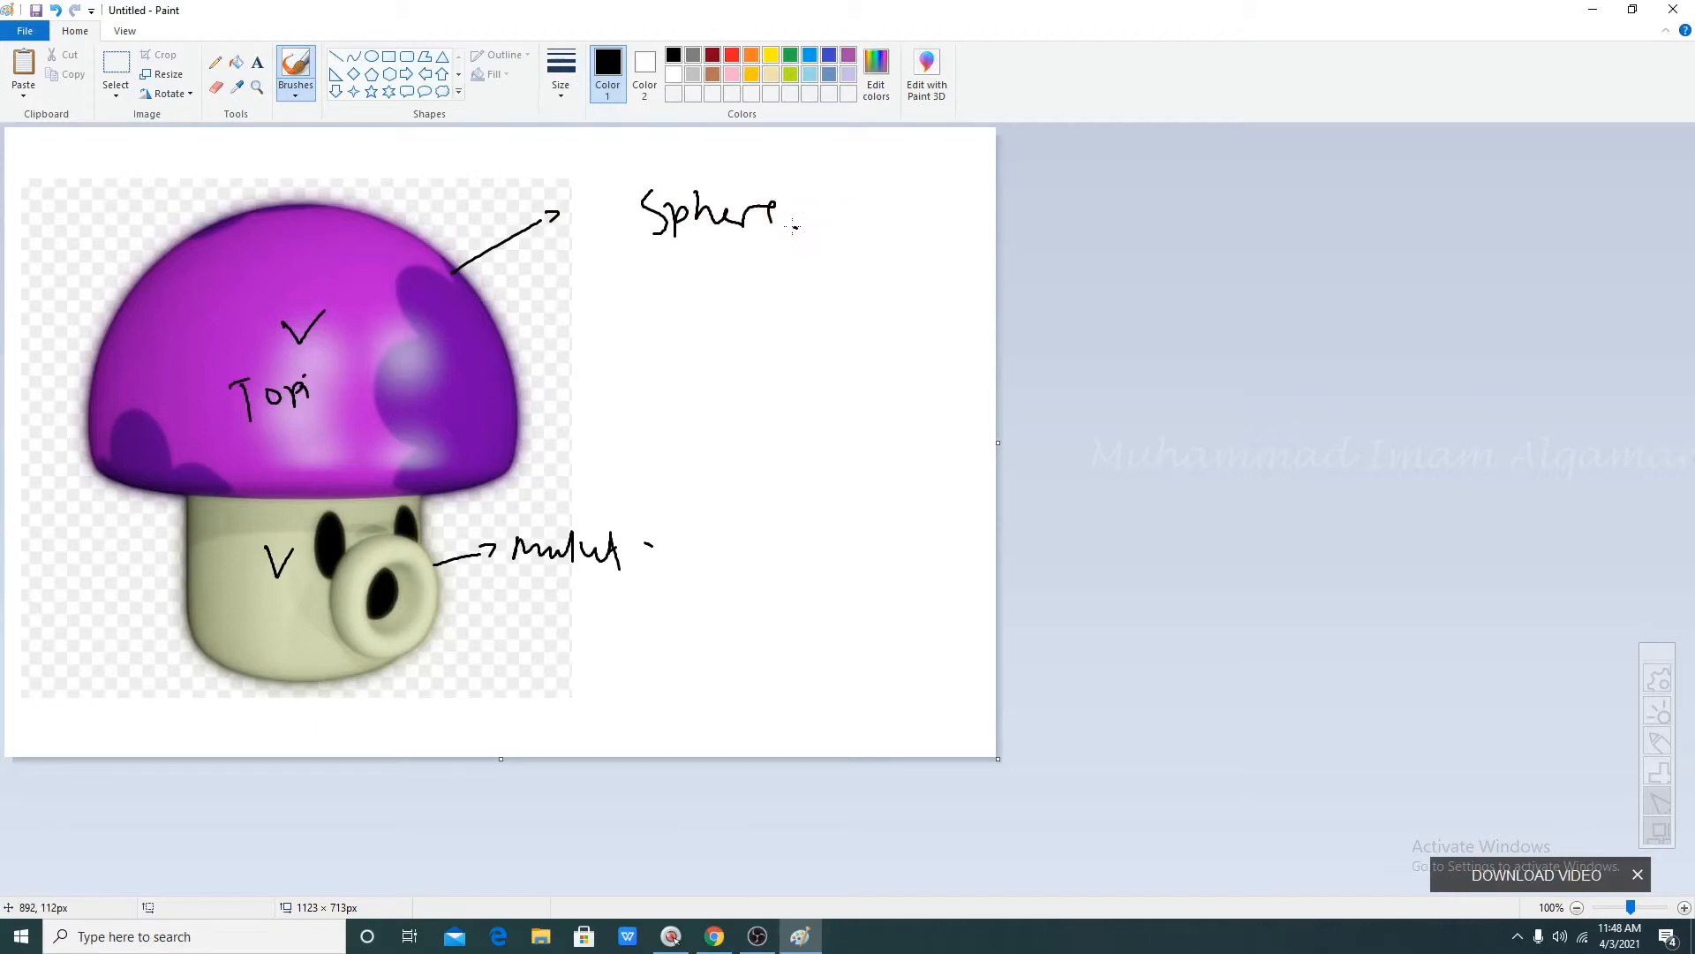
mouse_move(903, 7)
left_mouse_down()
mouse_move(773, 146)
mouse_move(2, 167)
left_mouse_up()
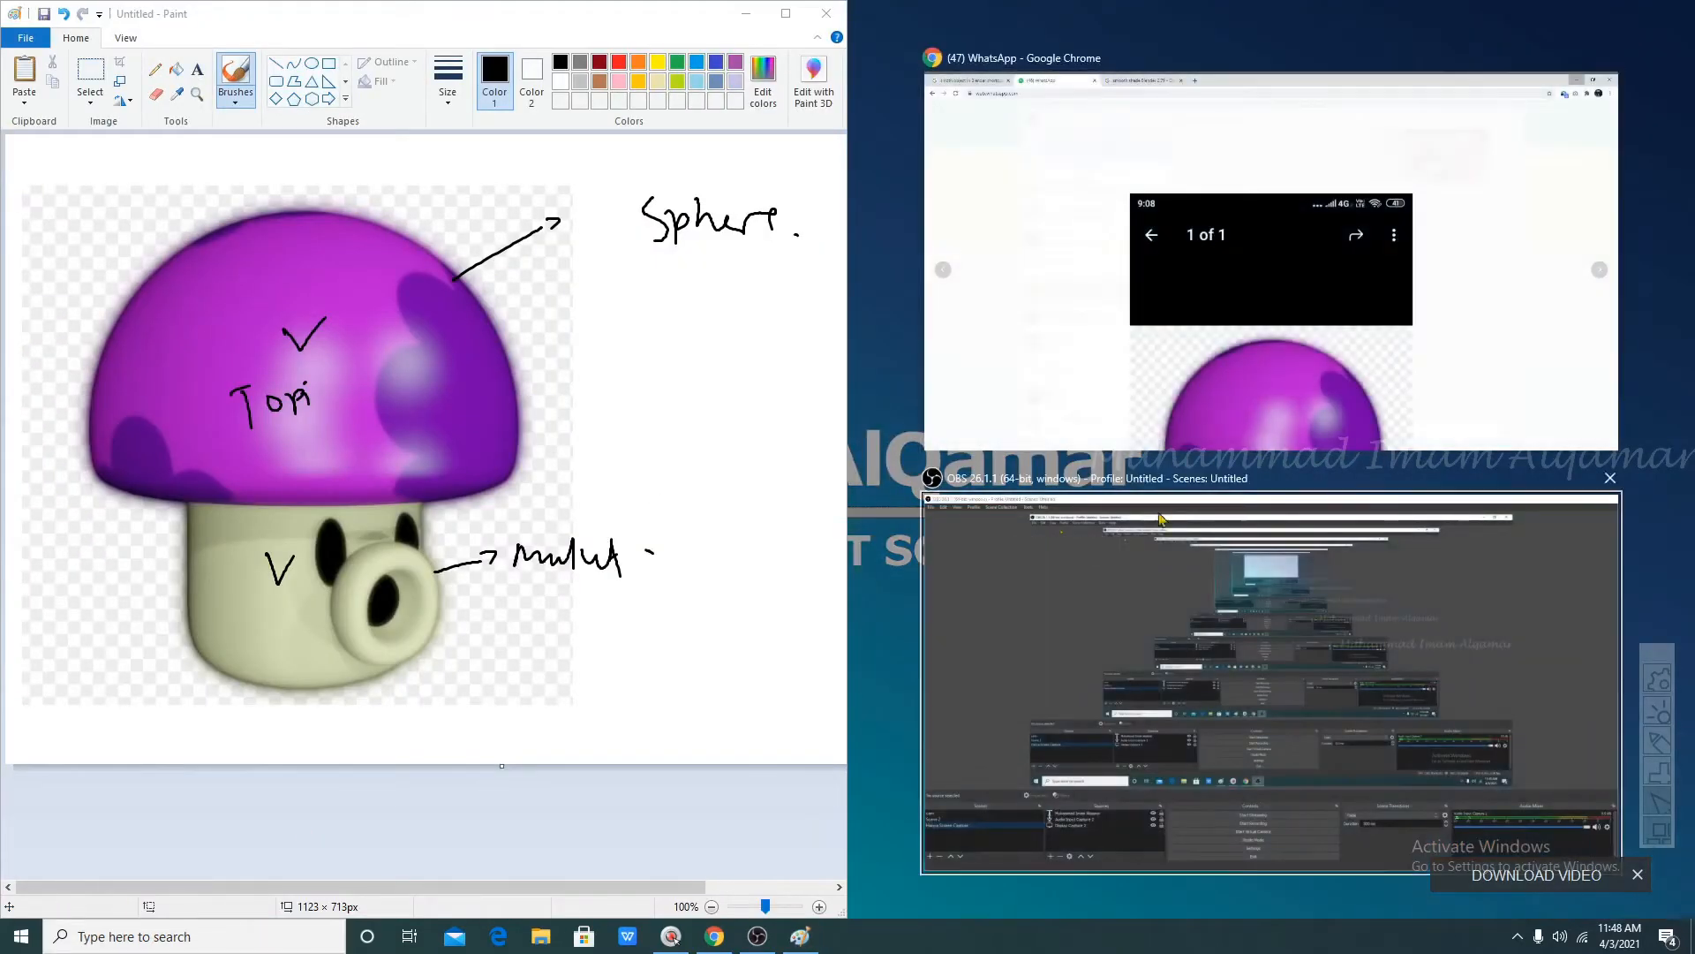
left_click(890, 604)
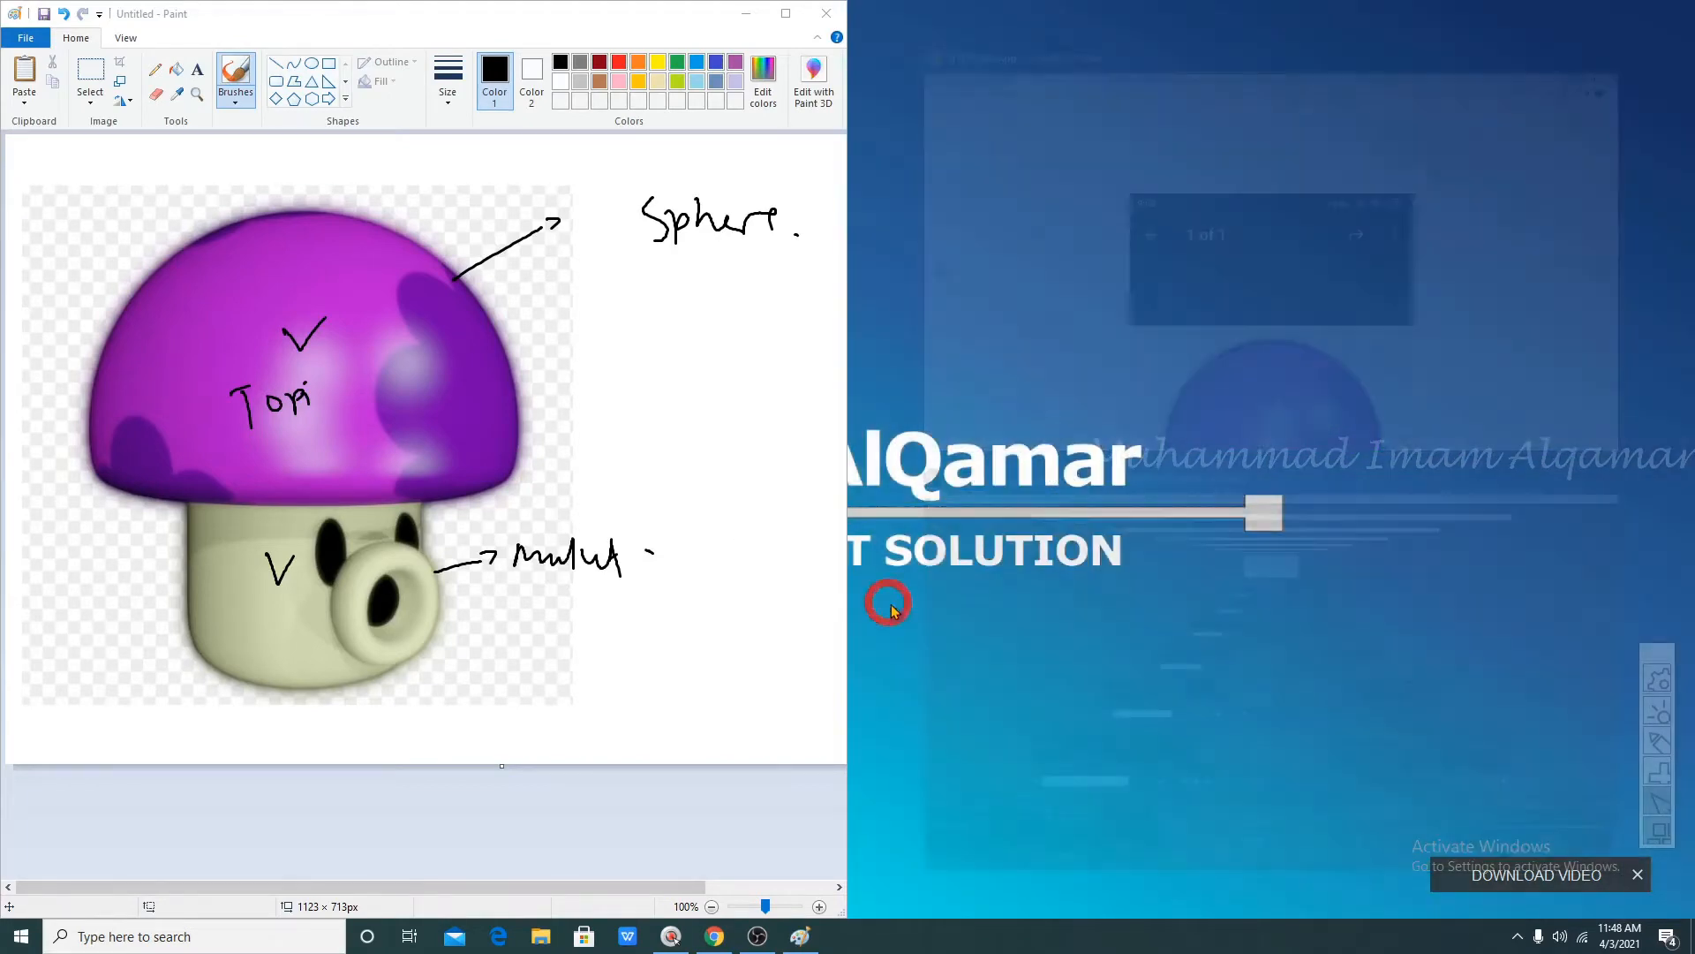
- Launch Blender, dock it in the free half of the screen beside Paint, and dismiss the splash screen
left_click(54, 934)
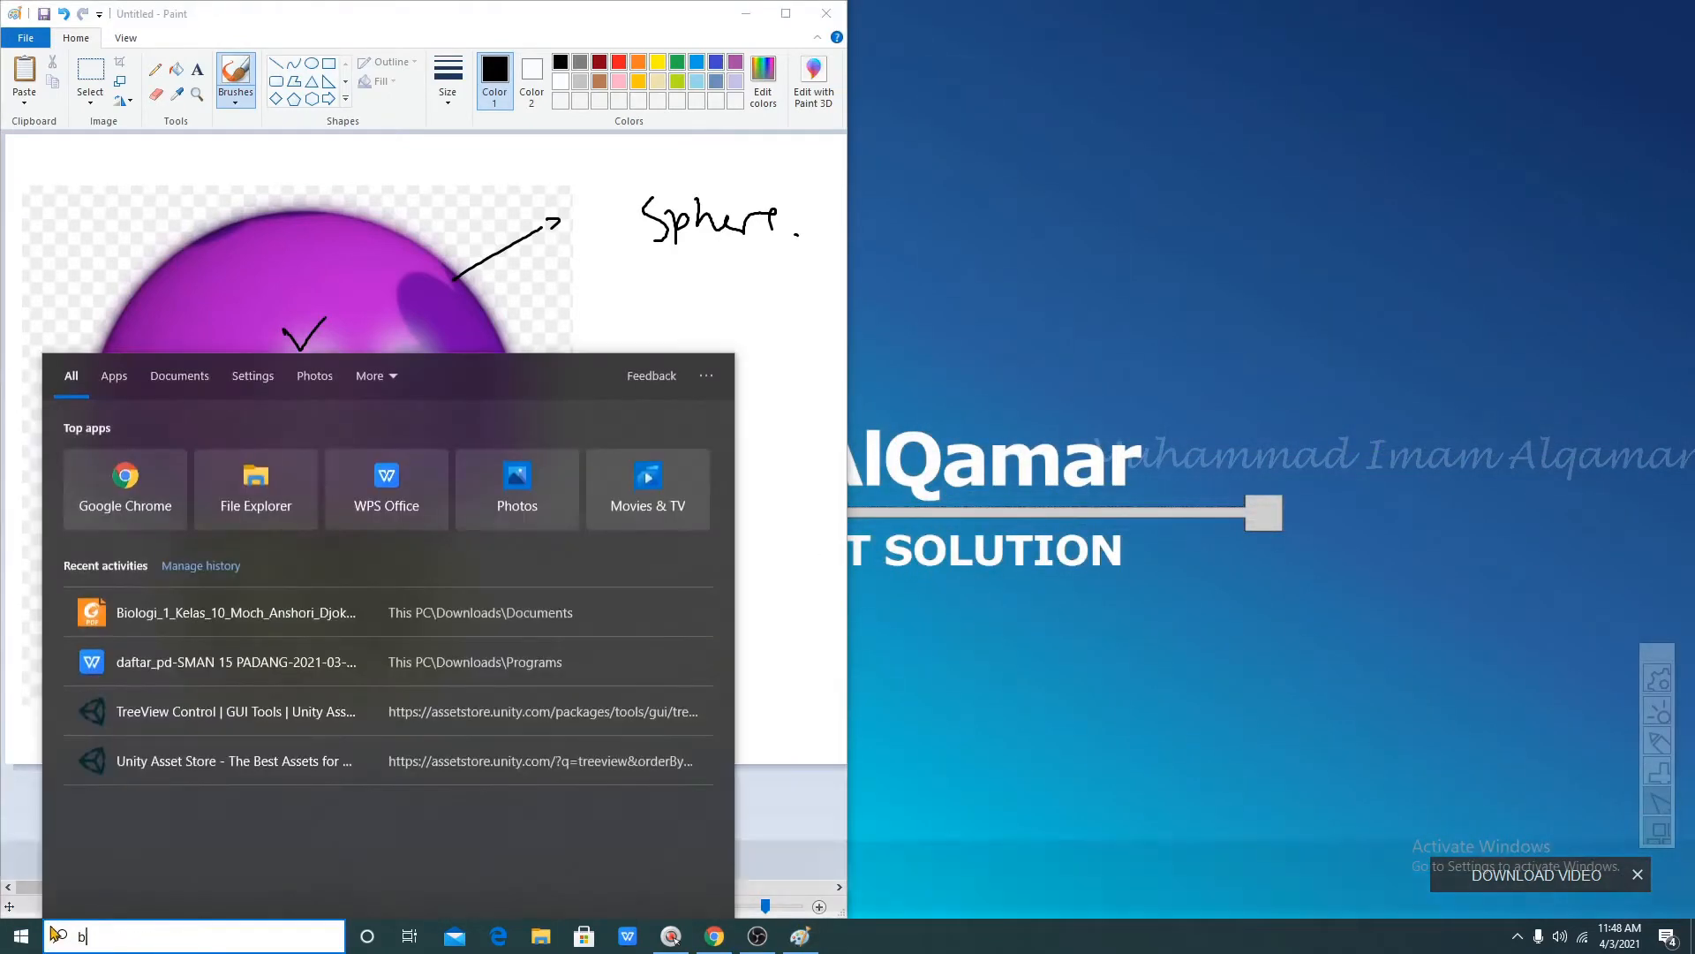
type("blender")
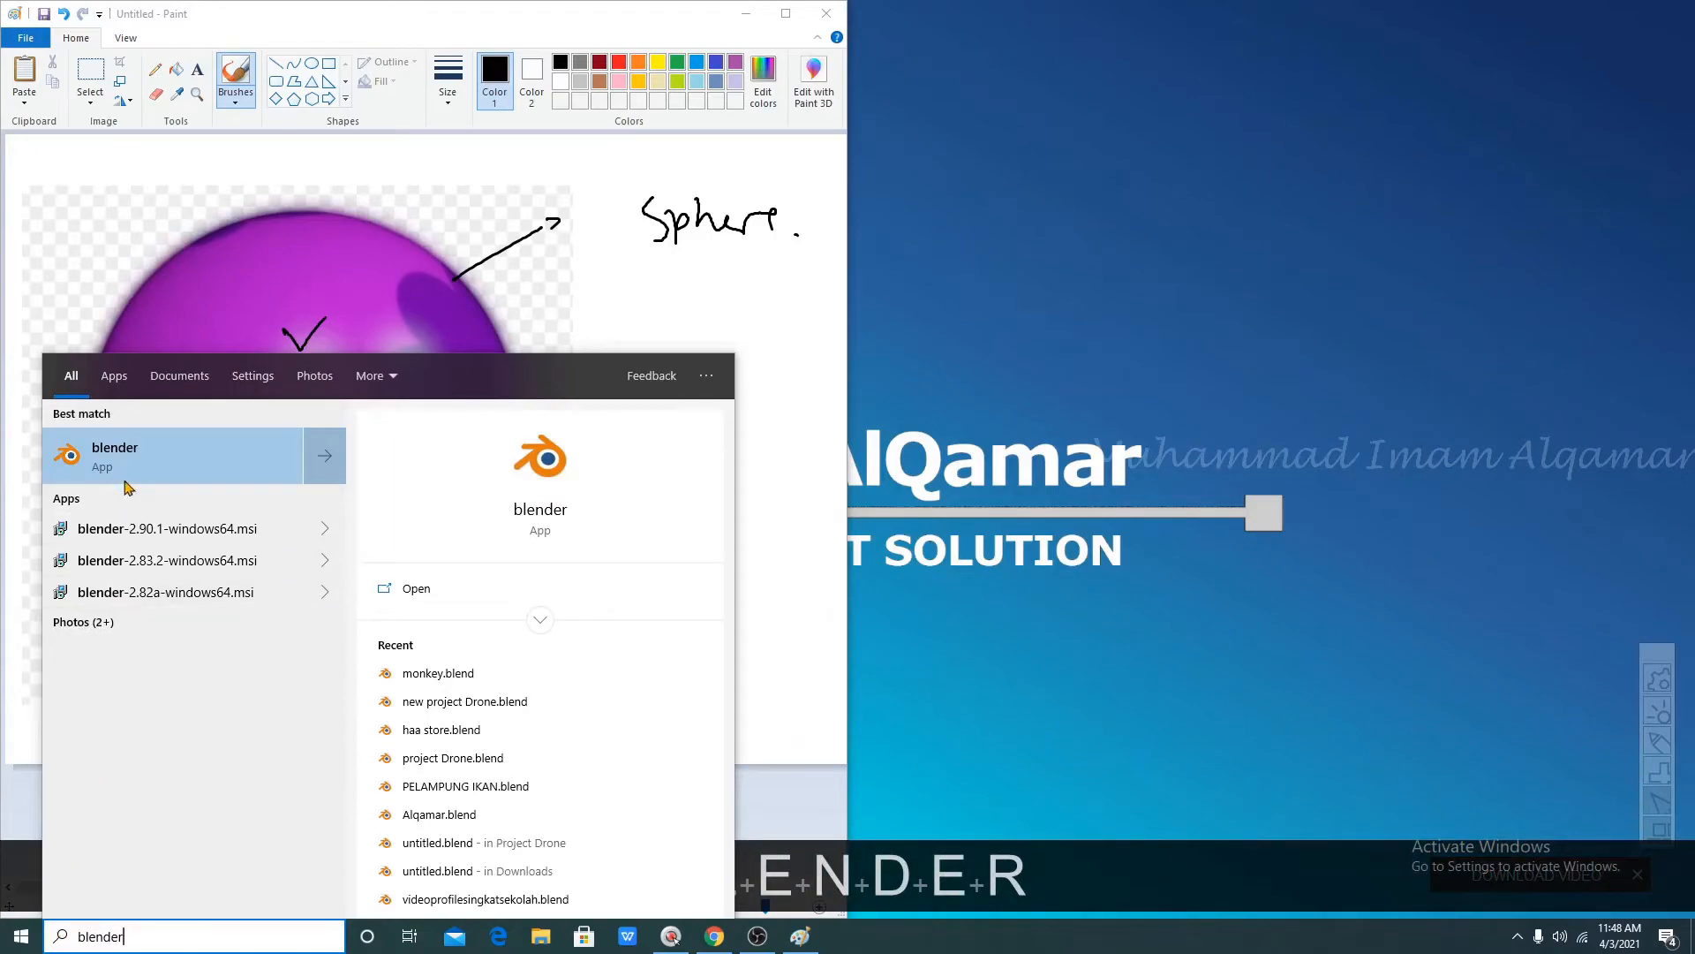
left_click(128, 473)
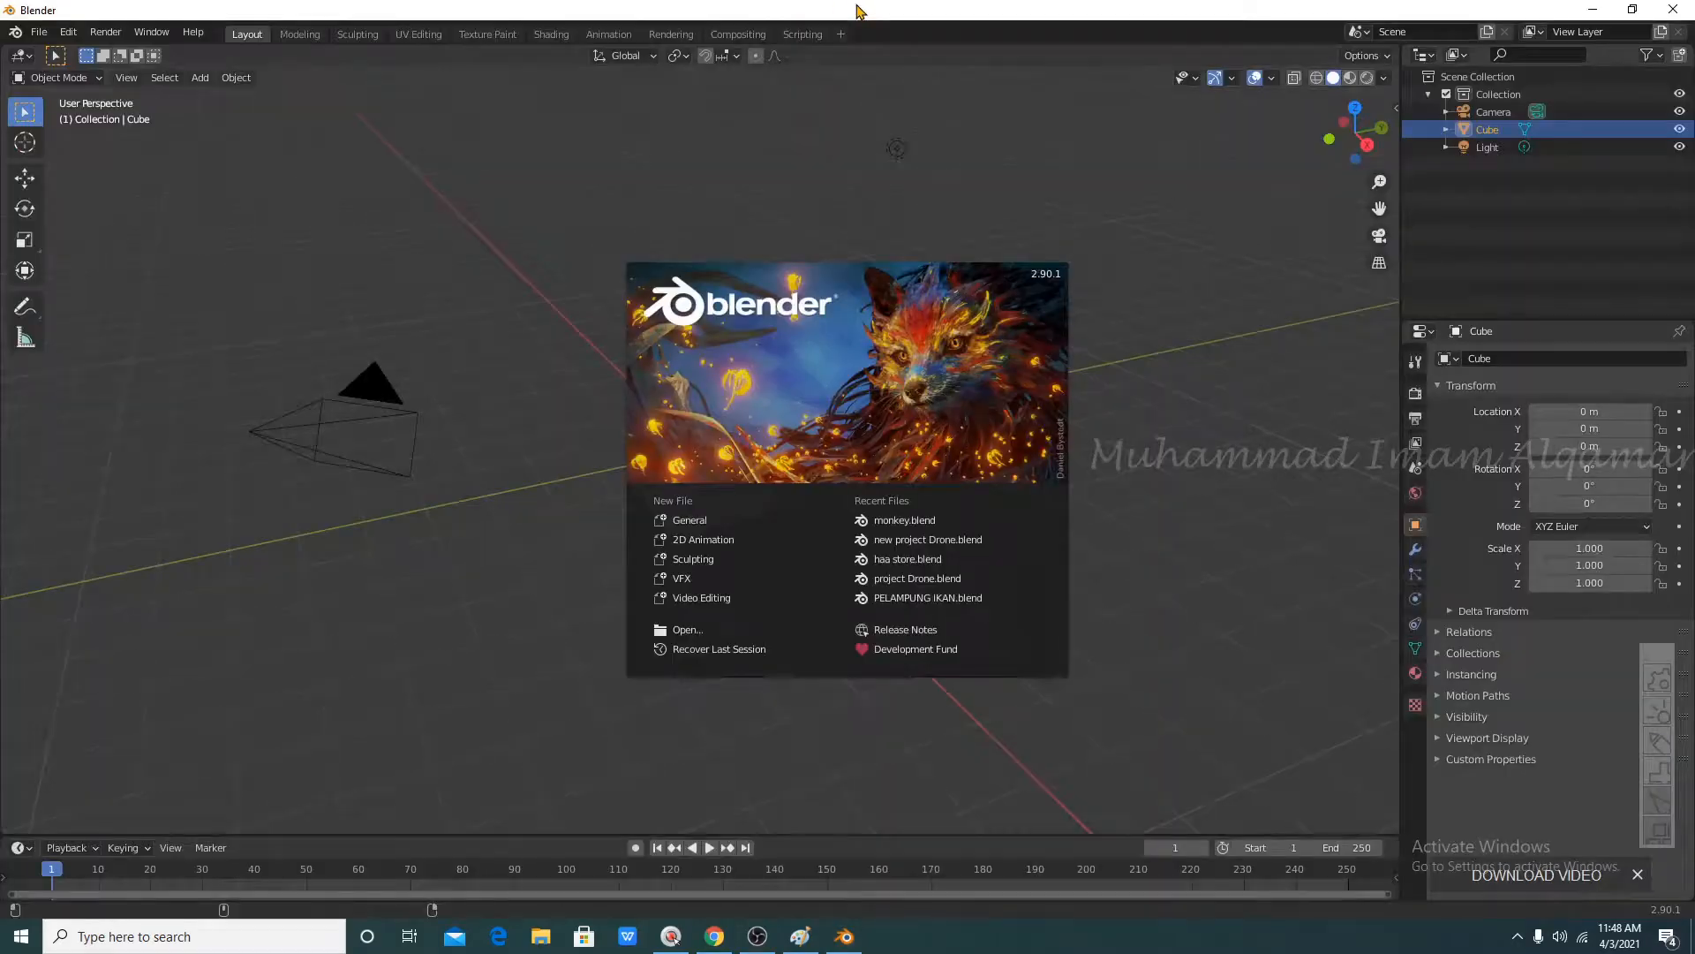
mouse_move(854, 8)
left_mouse_down()
mouse_move(1176, 168)
mouse_move(1694, 190)
left_mouse_up()
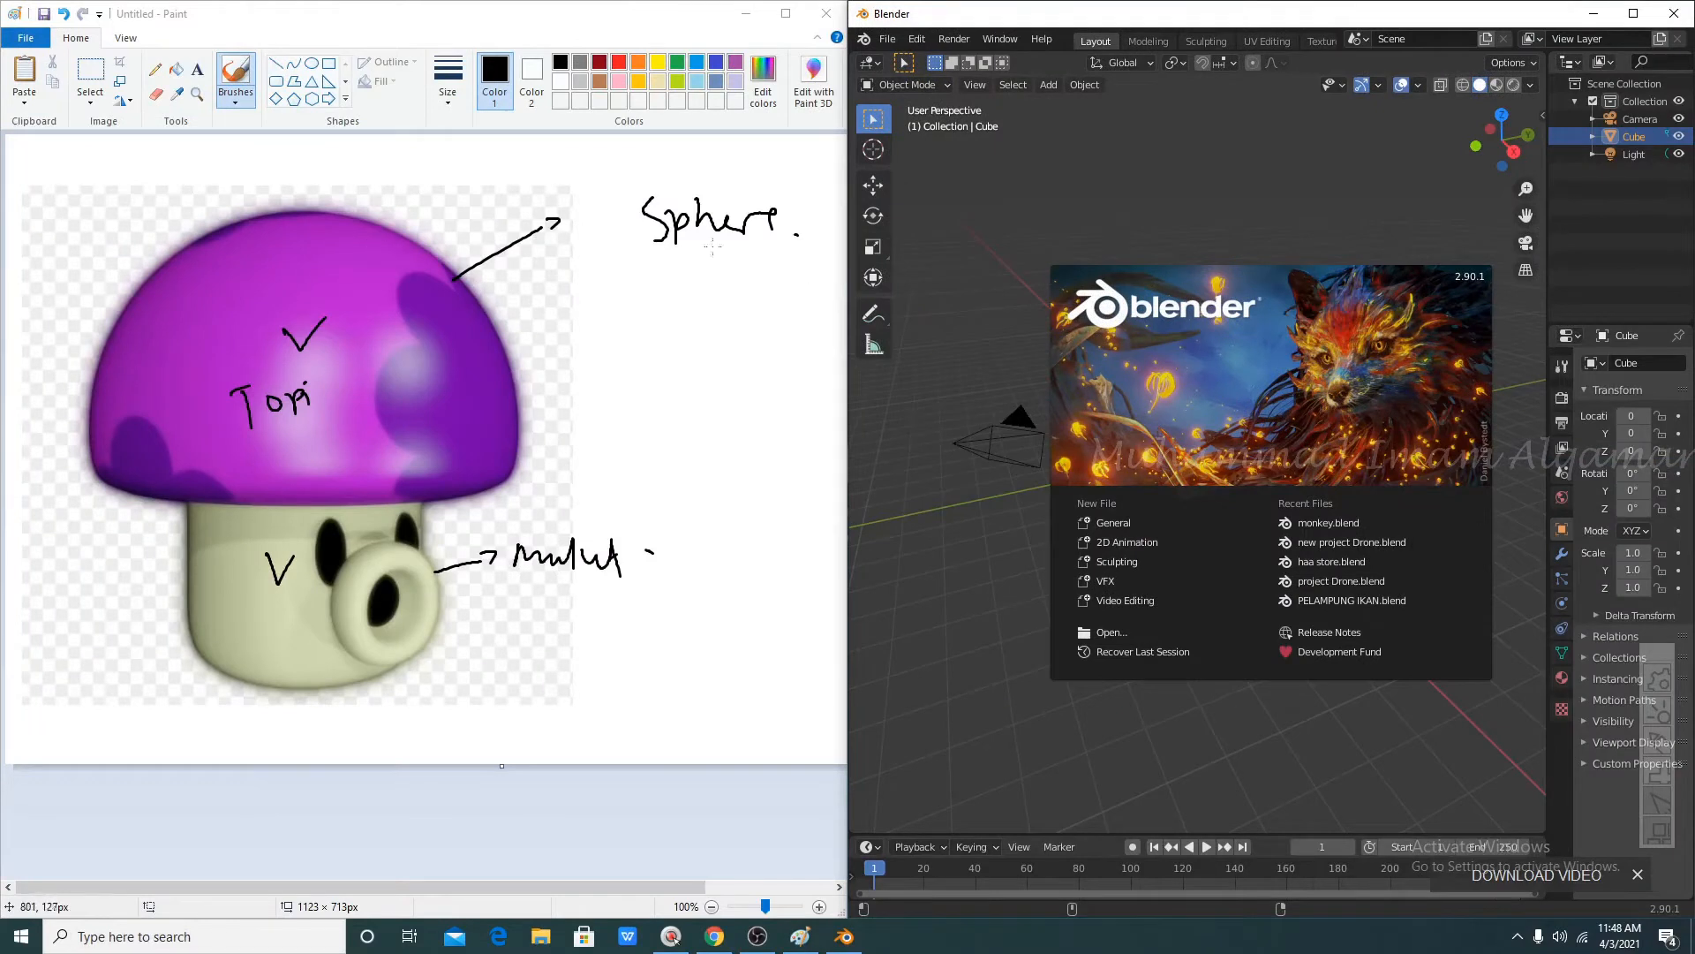
left_click(1065, 233)
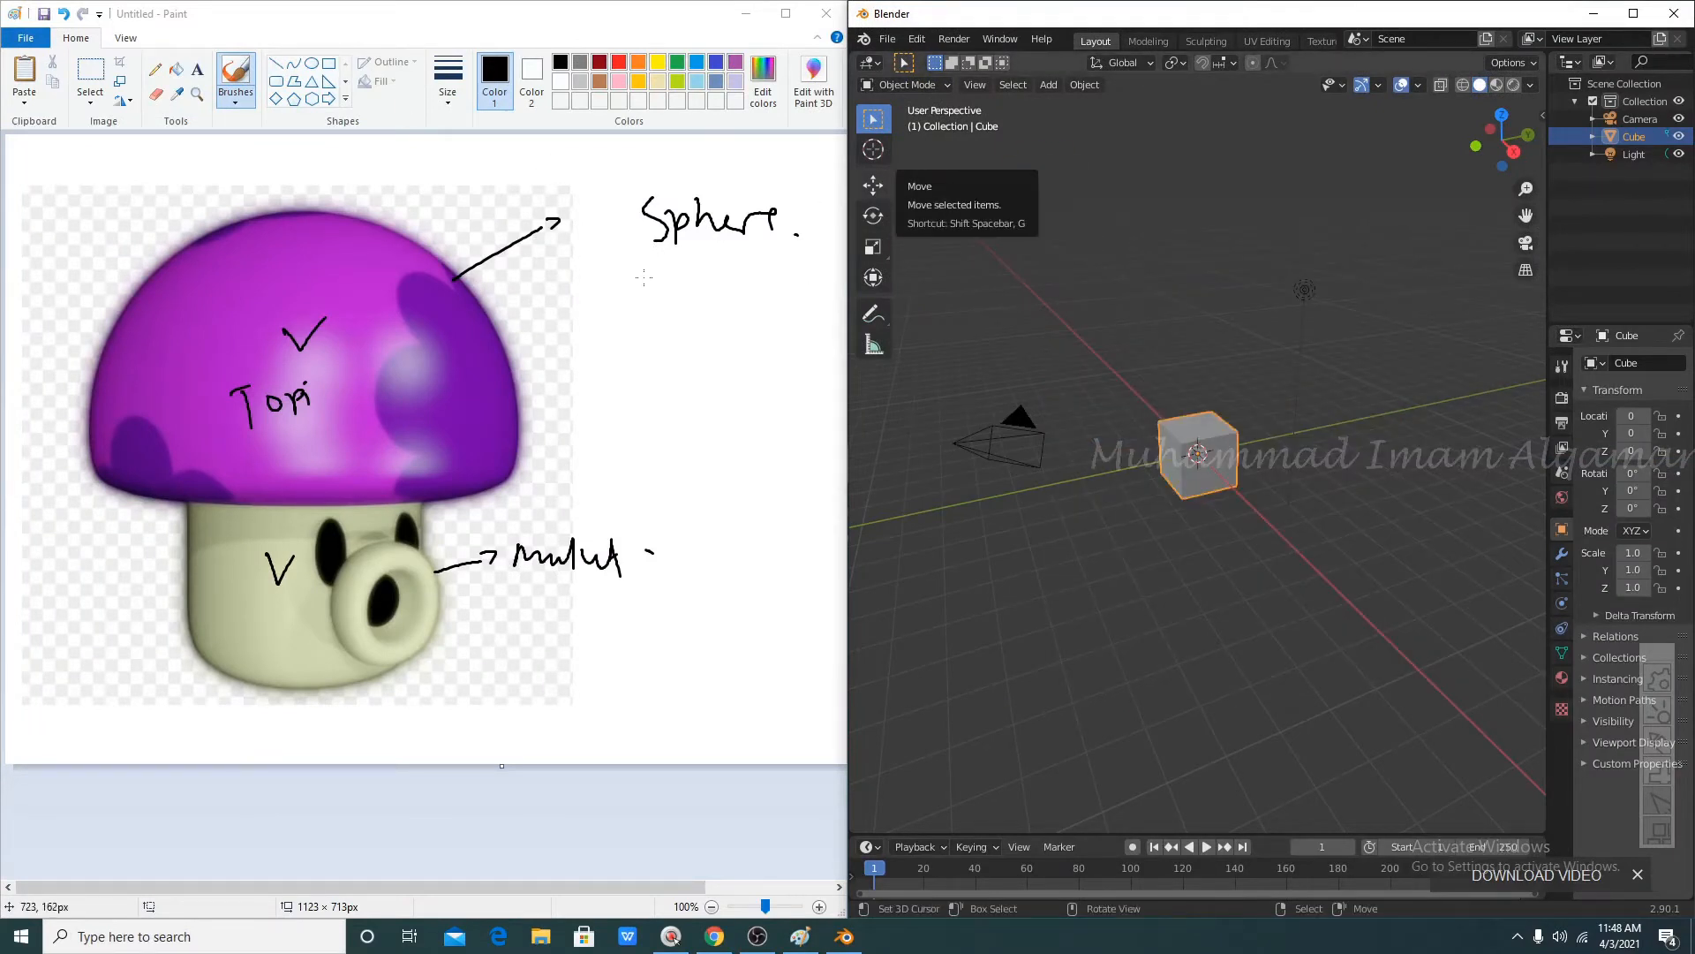
- Switch to Paint and brush a downward arrow with a short line beneath the "Sphere." note
left_click(696, 275)
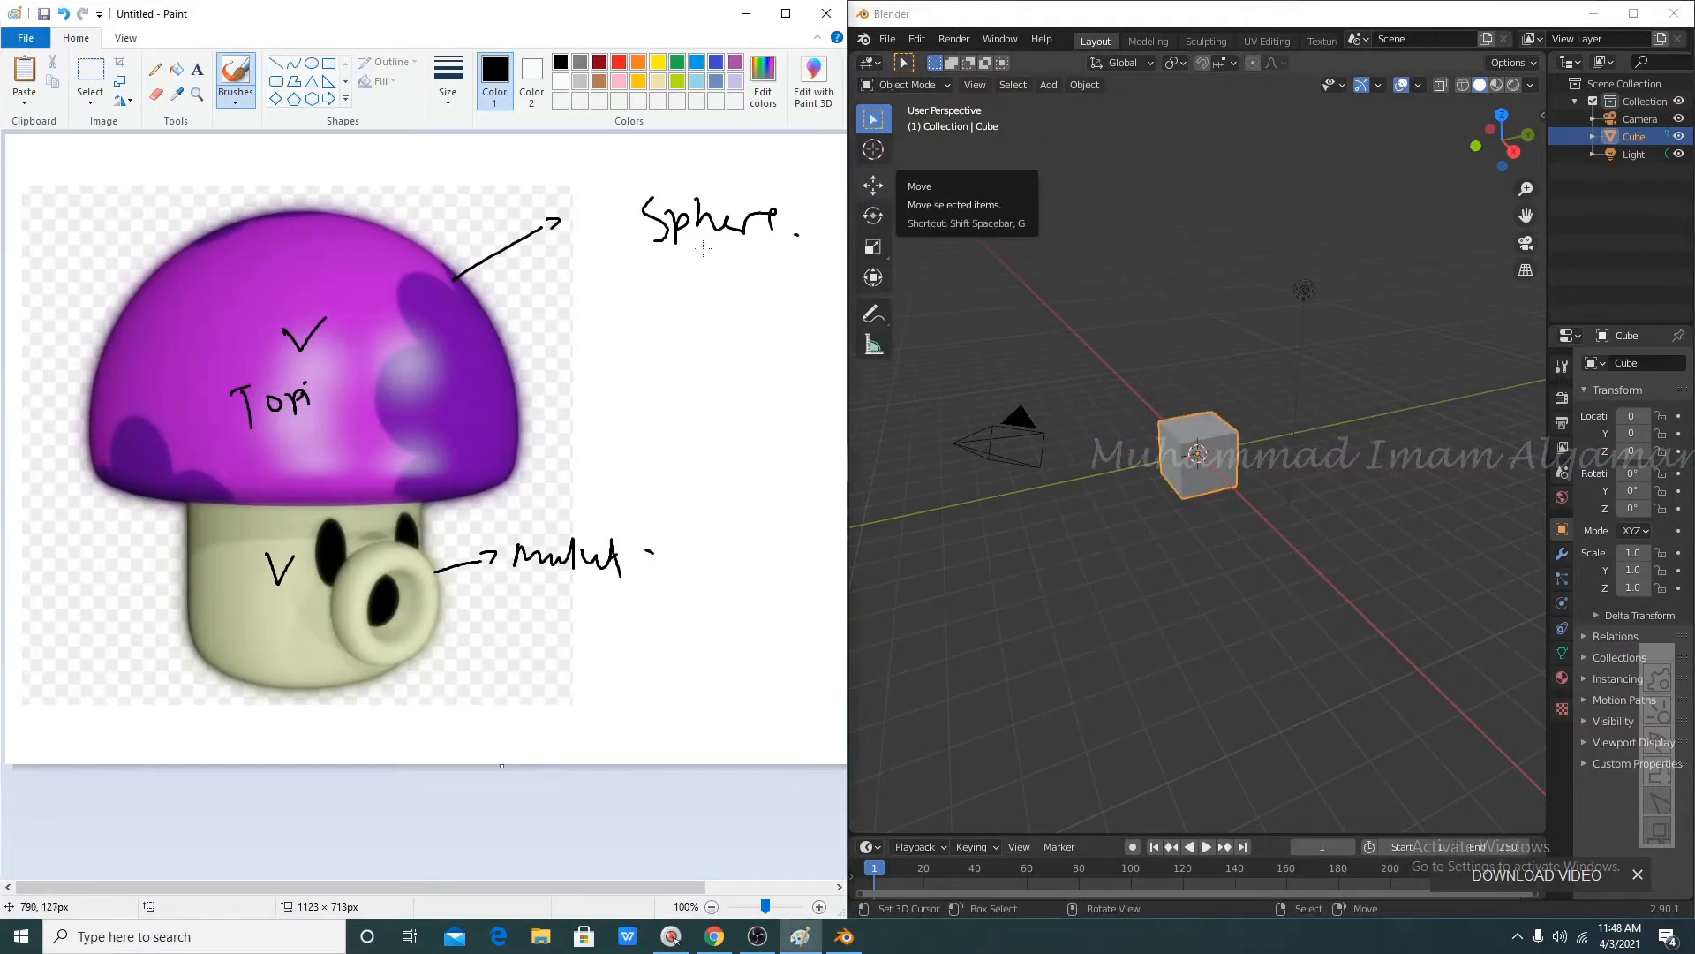
left_click_drag(712, 254, 728, 335)
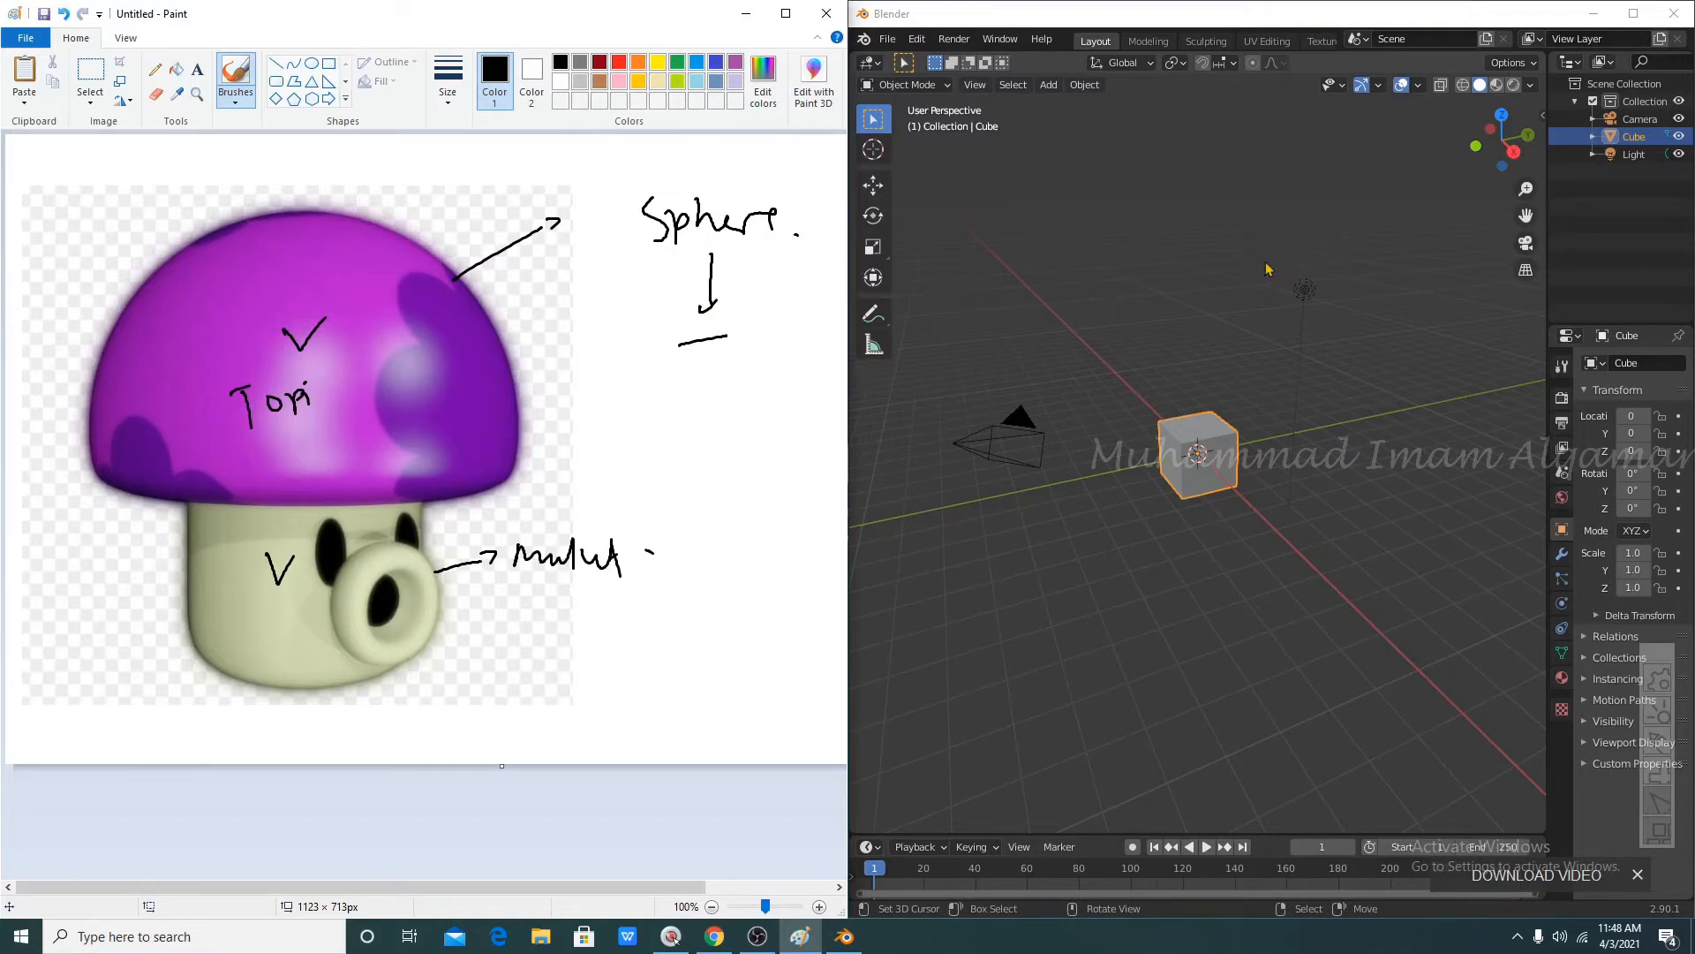
- Switch to Blender and replace the default cube with a UV Sphere mesh
key("Delete")
right_click(1198, 440)
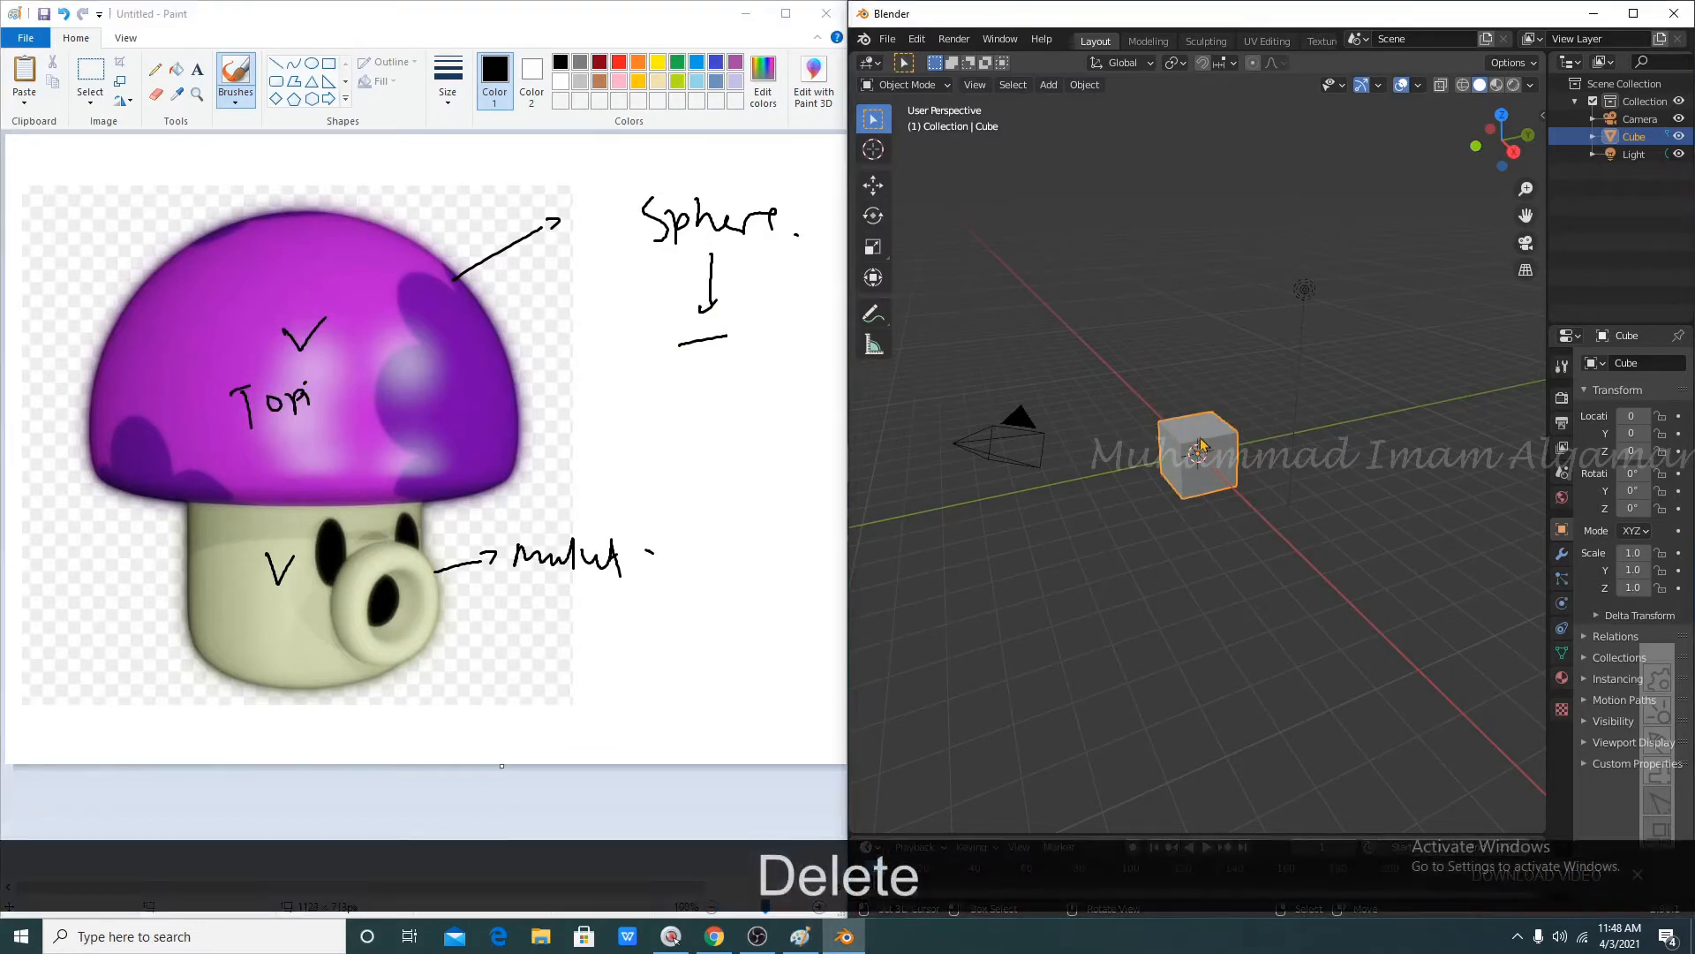
key("shift+a")
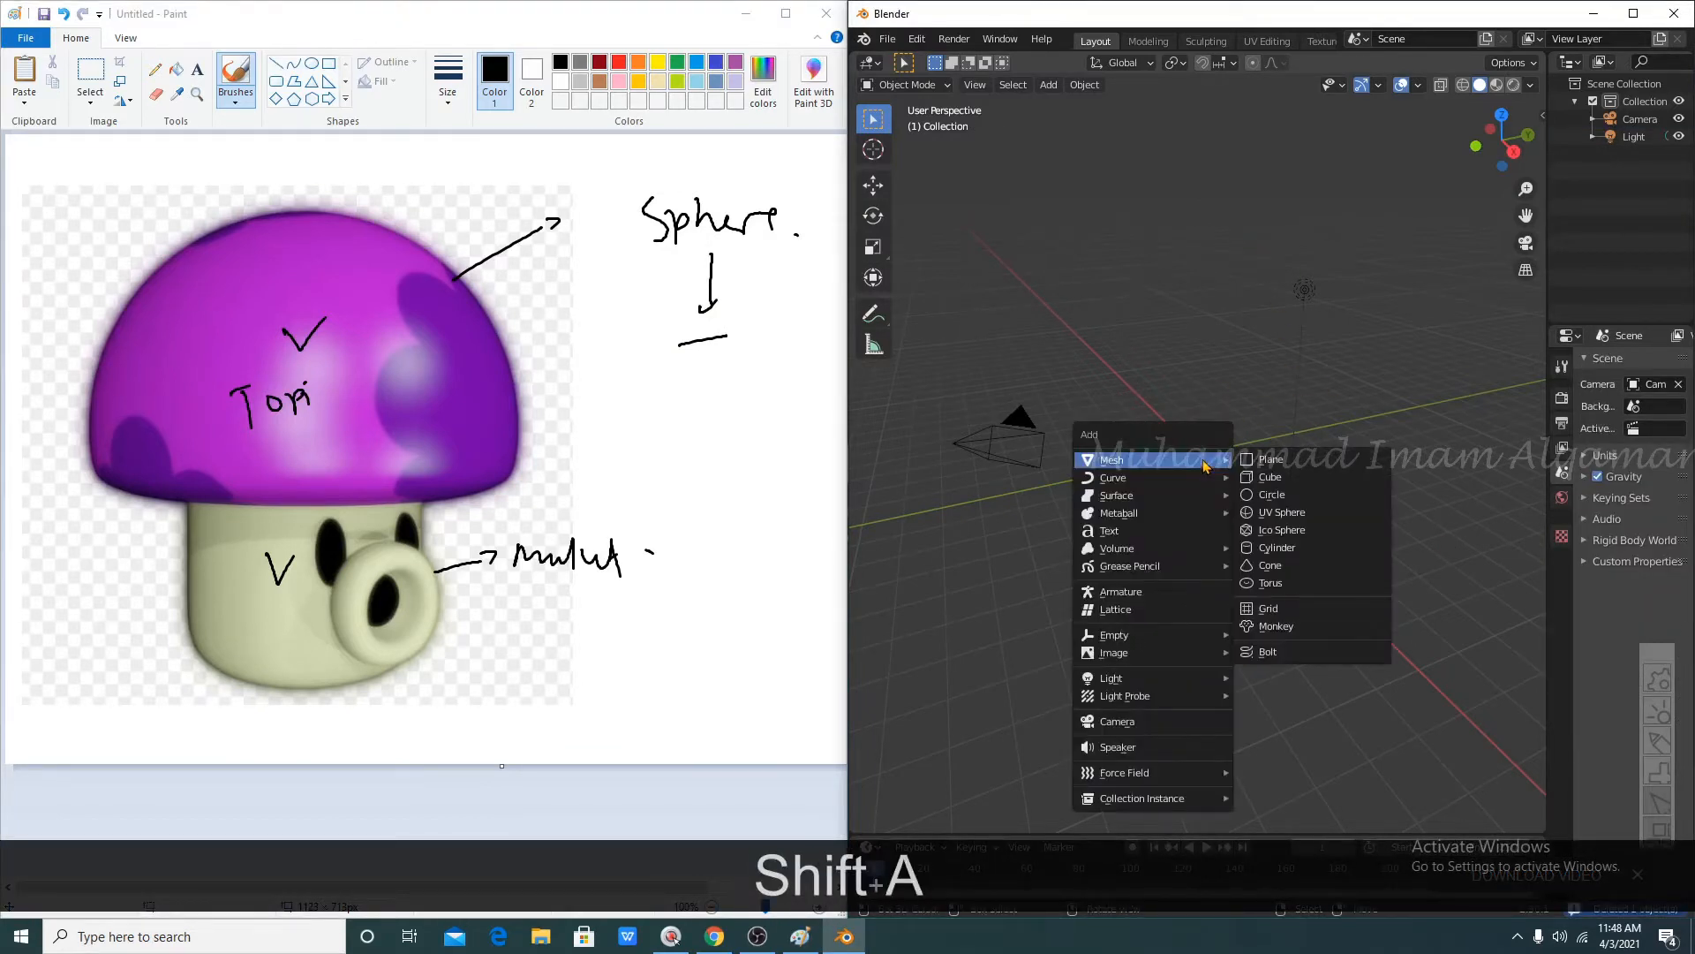
left_click(1294, 513)
scroll(1188, 442, "up", 9)
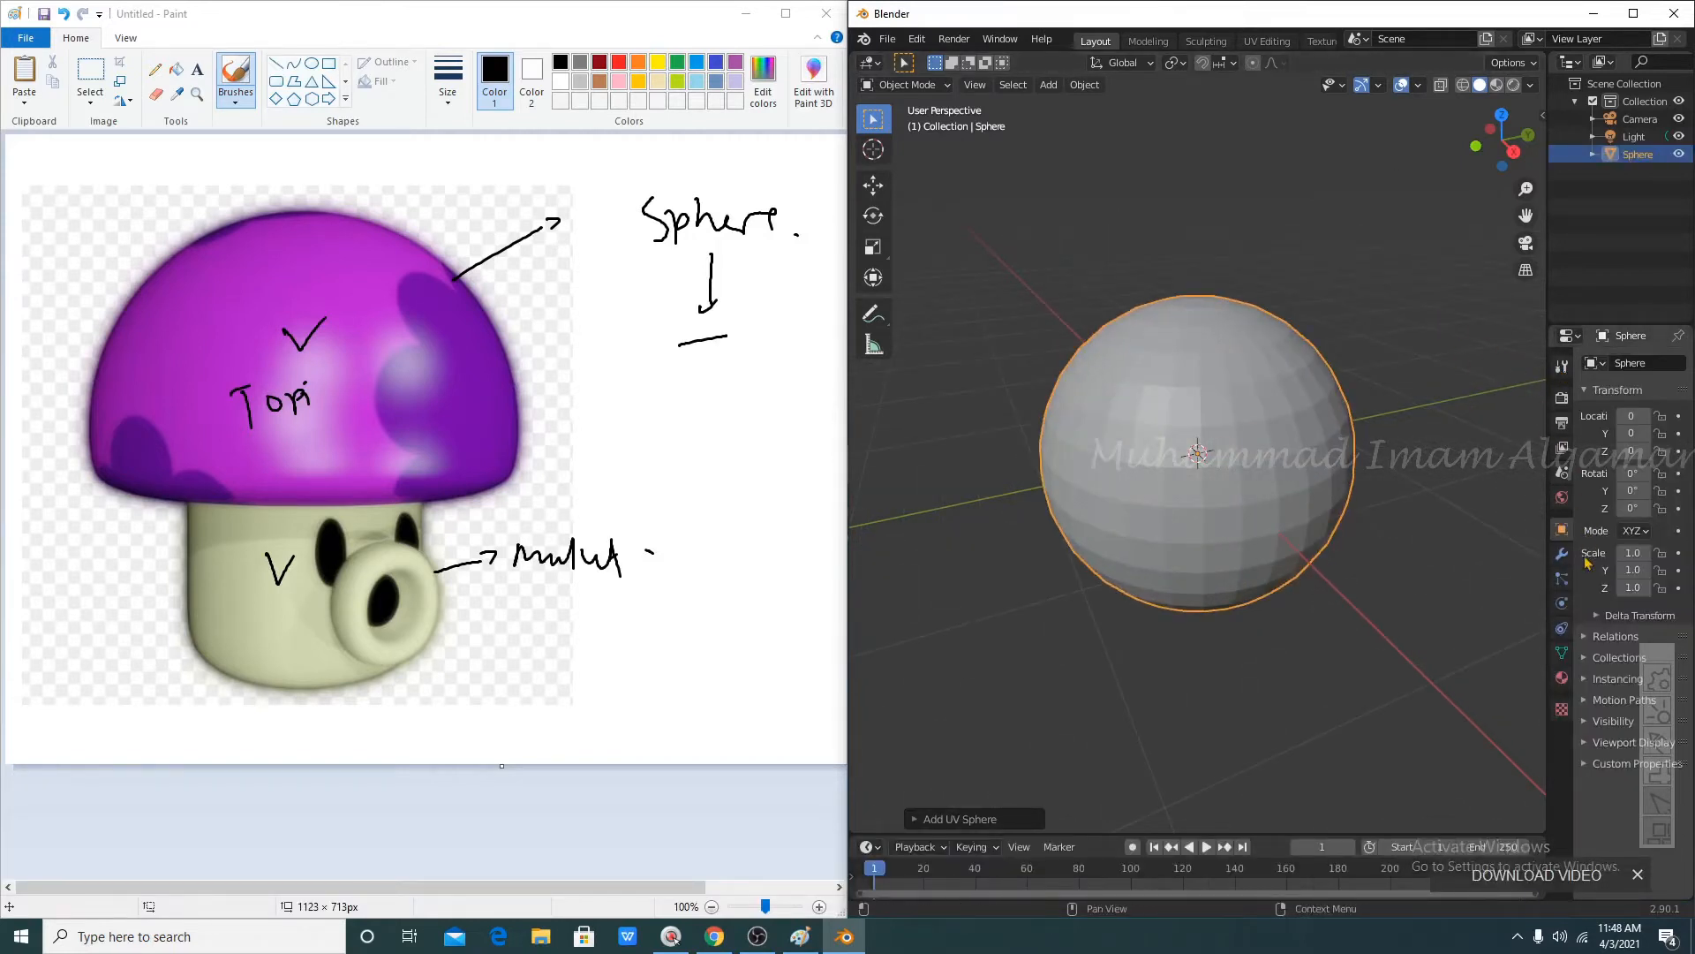
- Add a Subdivision Surface modifier to the sphere and set its viewport level to 3
left_click(1562, 677)
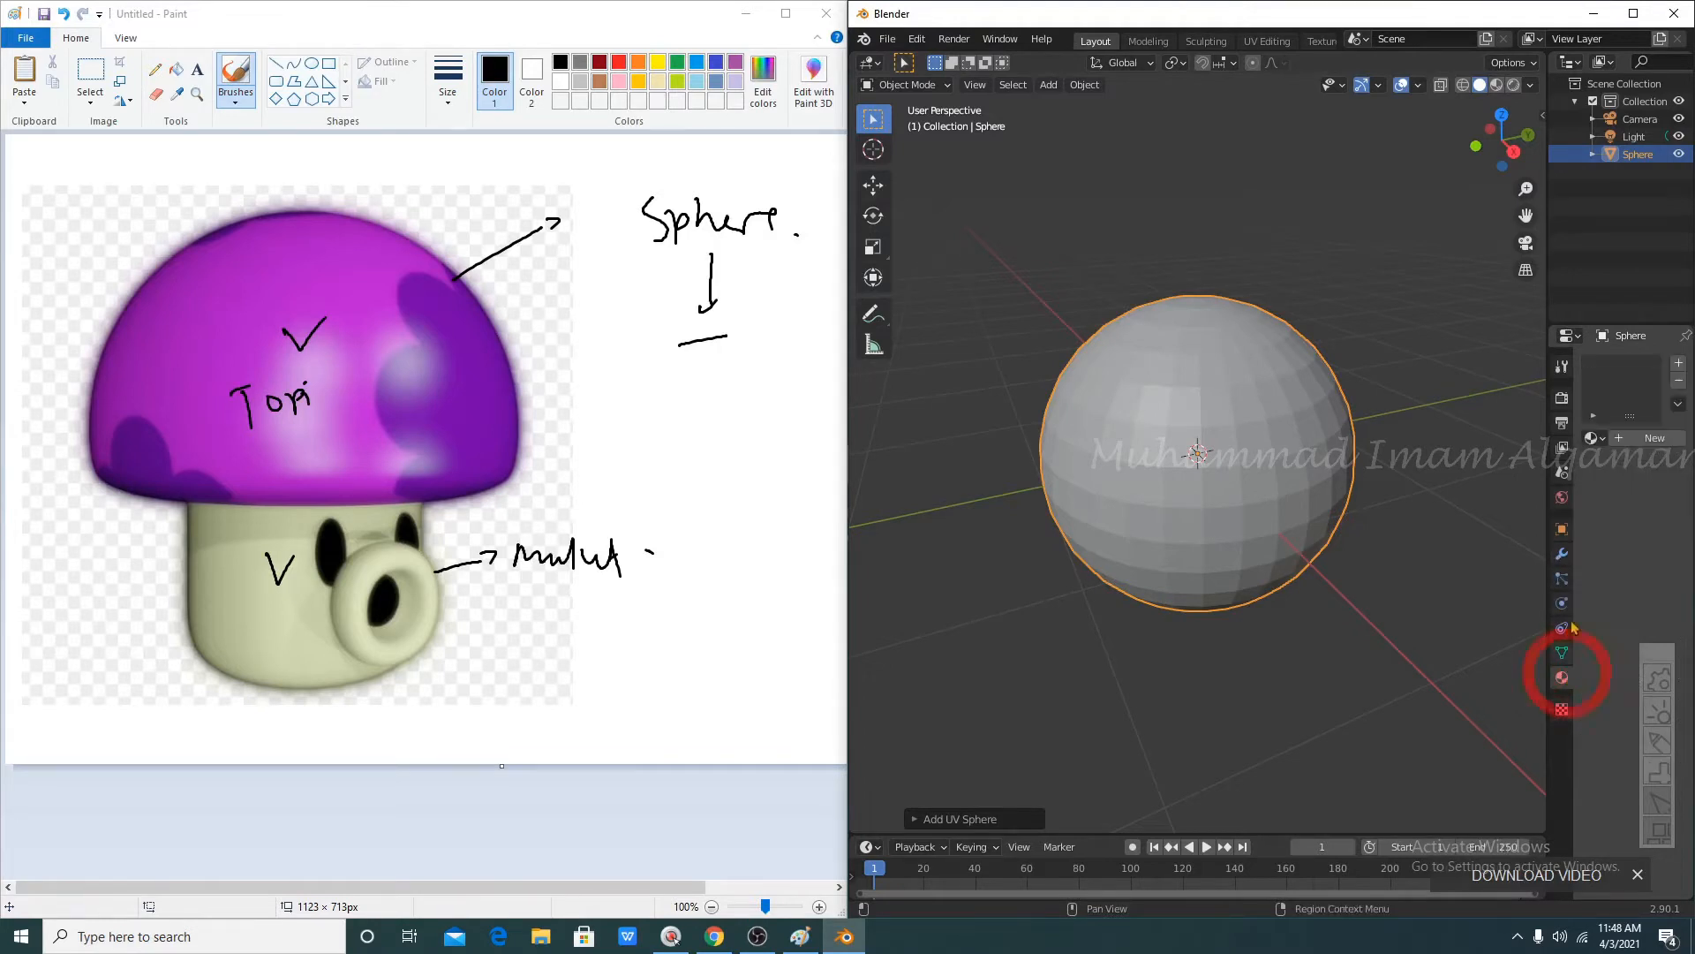
left_click(1562, 553)
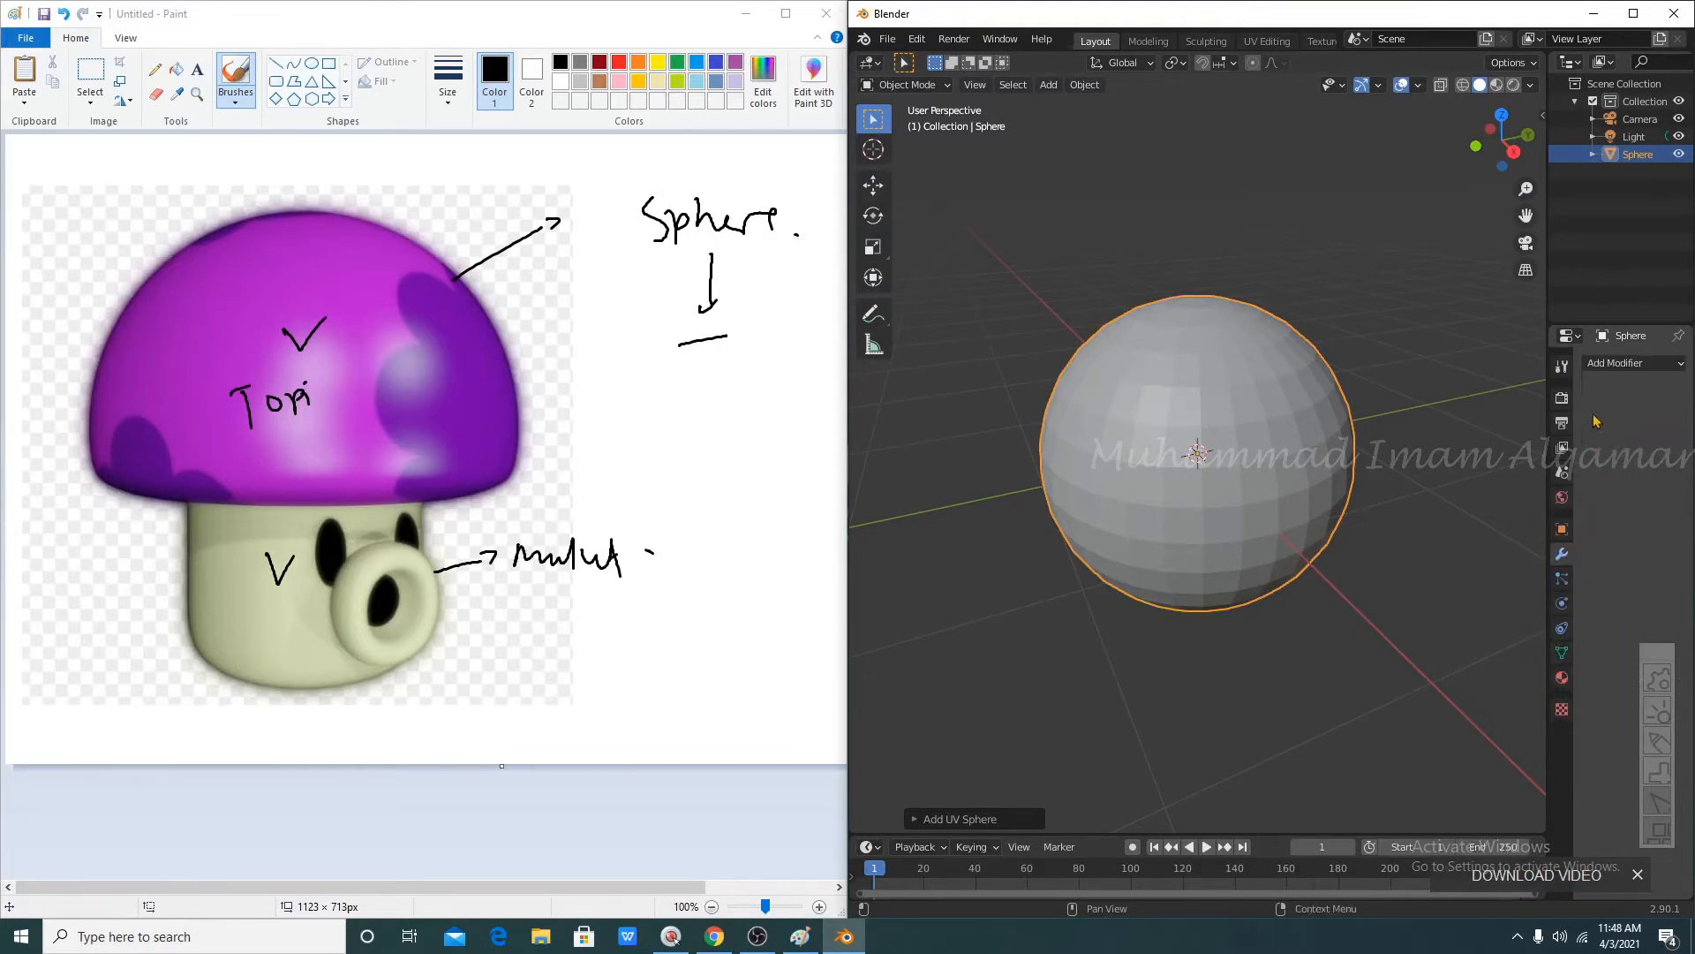
left_click(1609, 371)
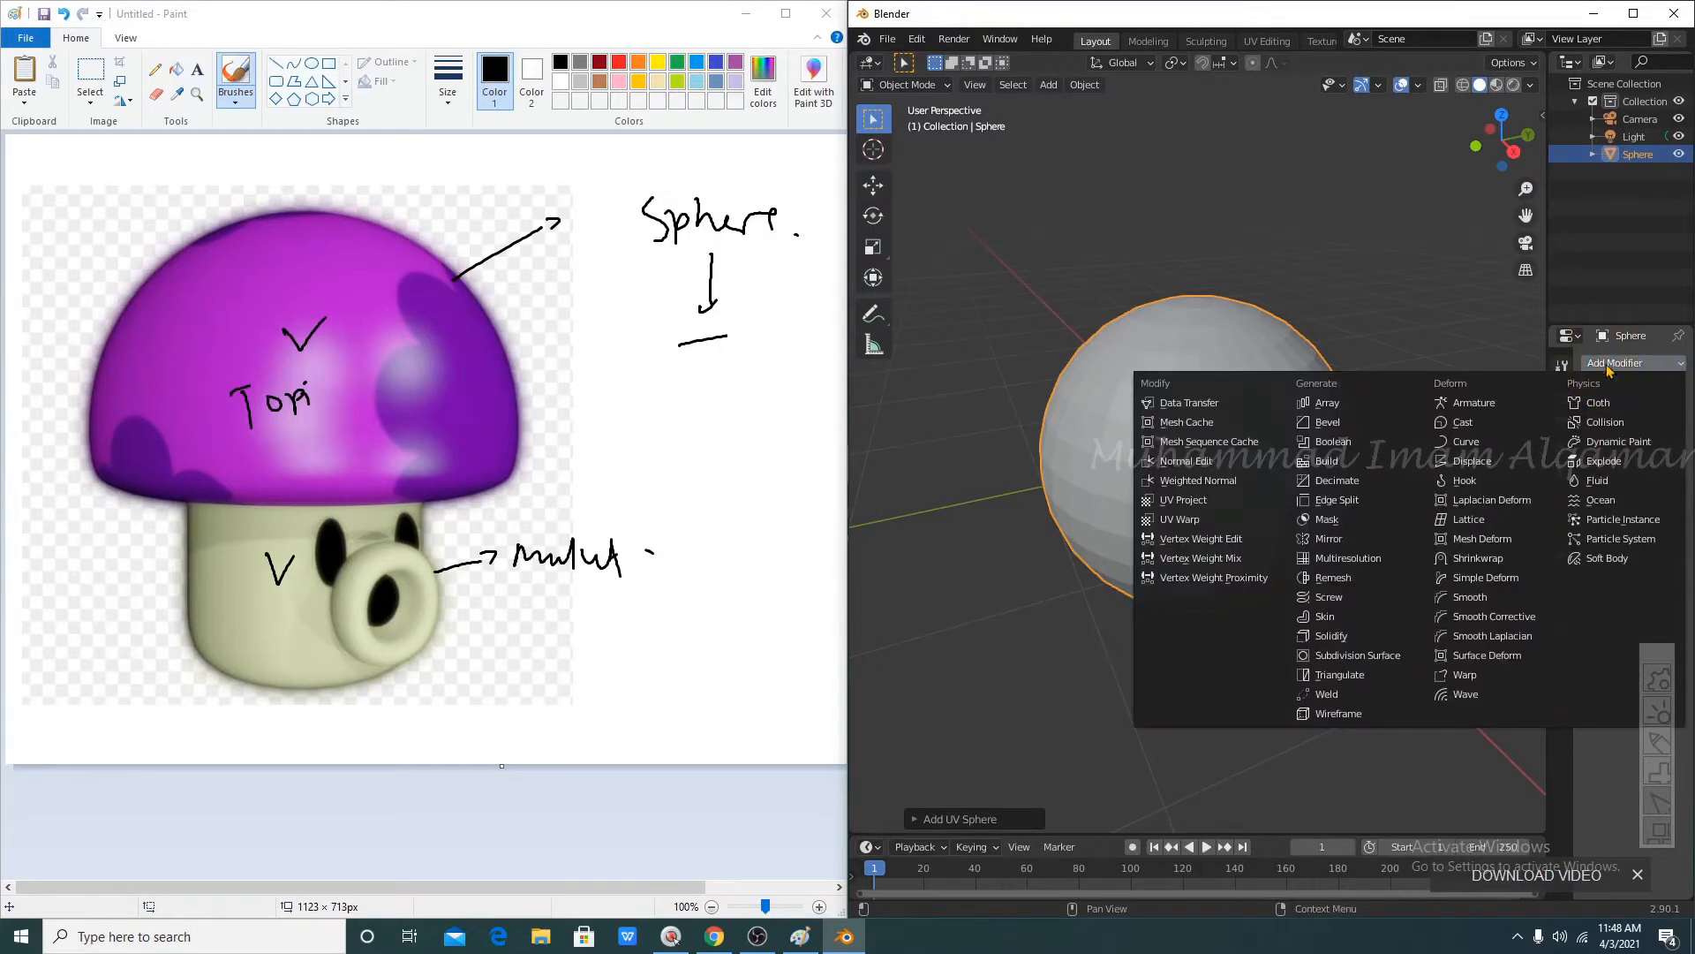
left_click(1357, 655)
scroll(1222, 333, "up", 4)
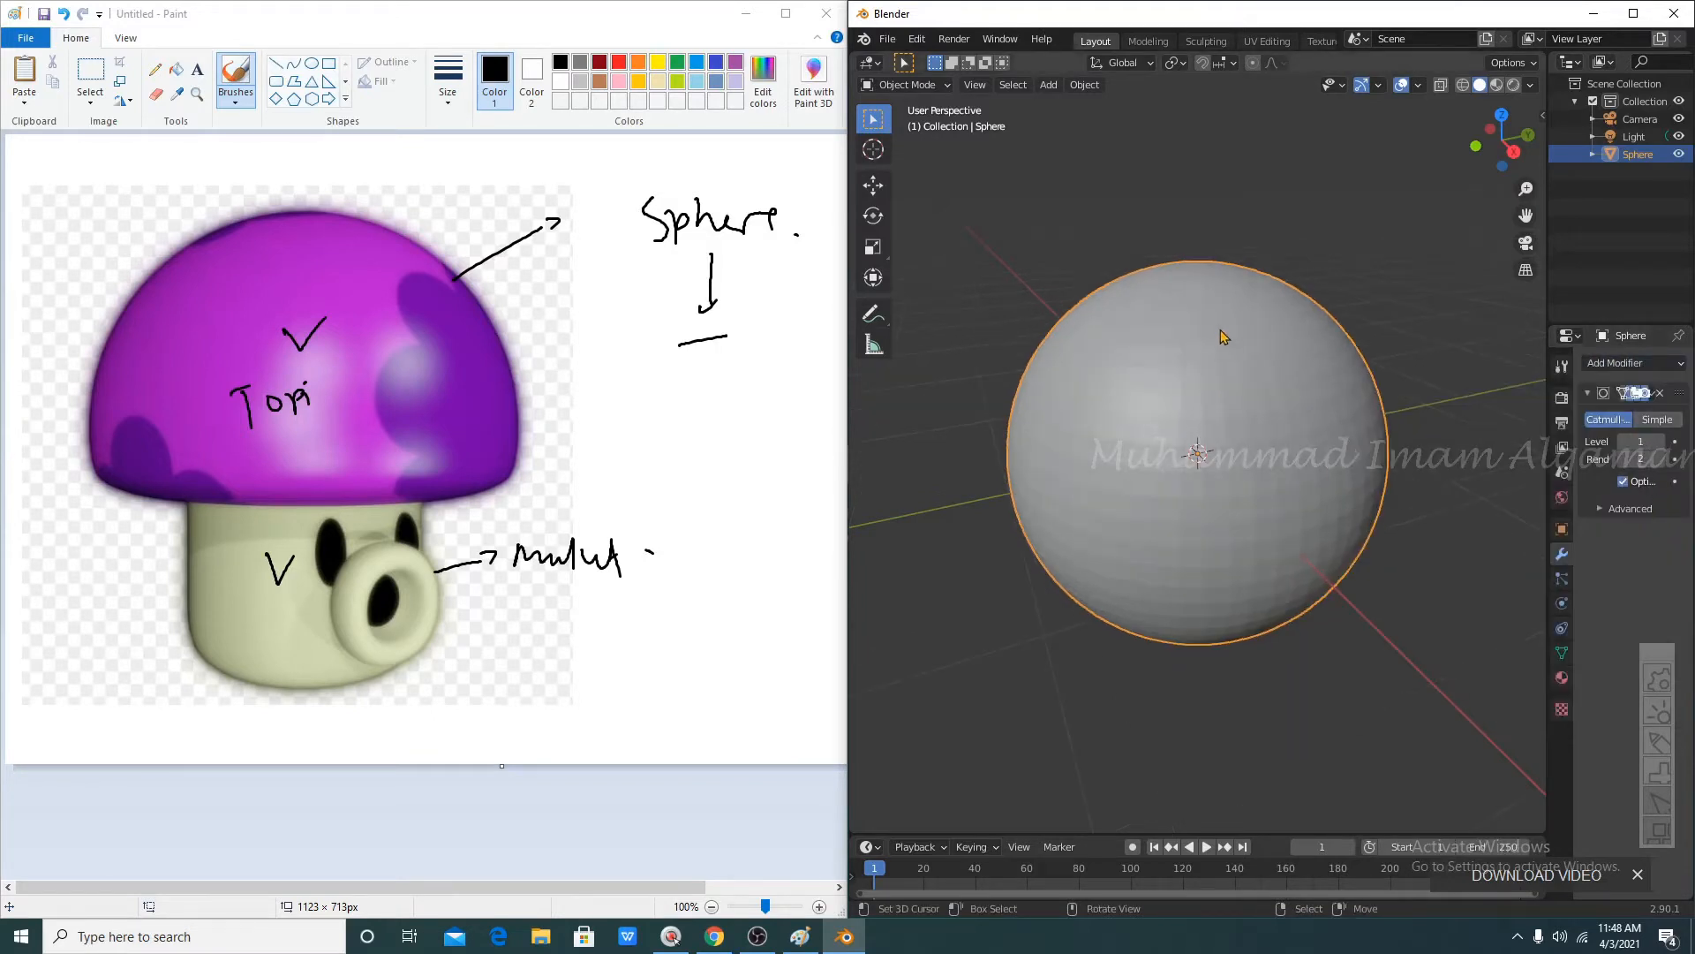
left_click(1662, 442)
left_click(1662, 442)
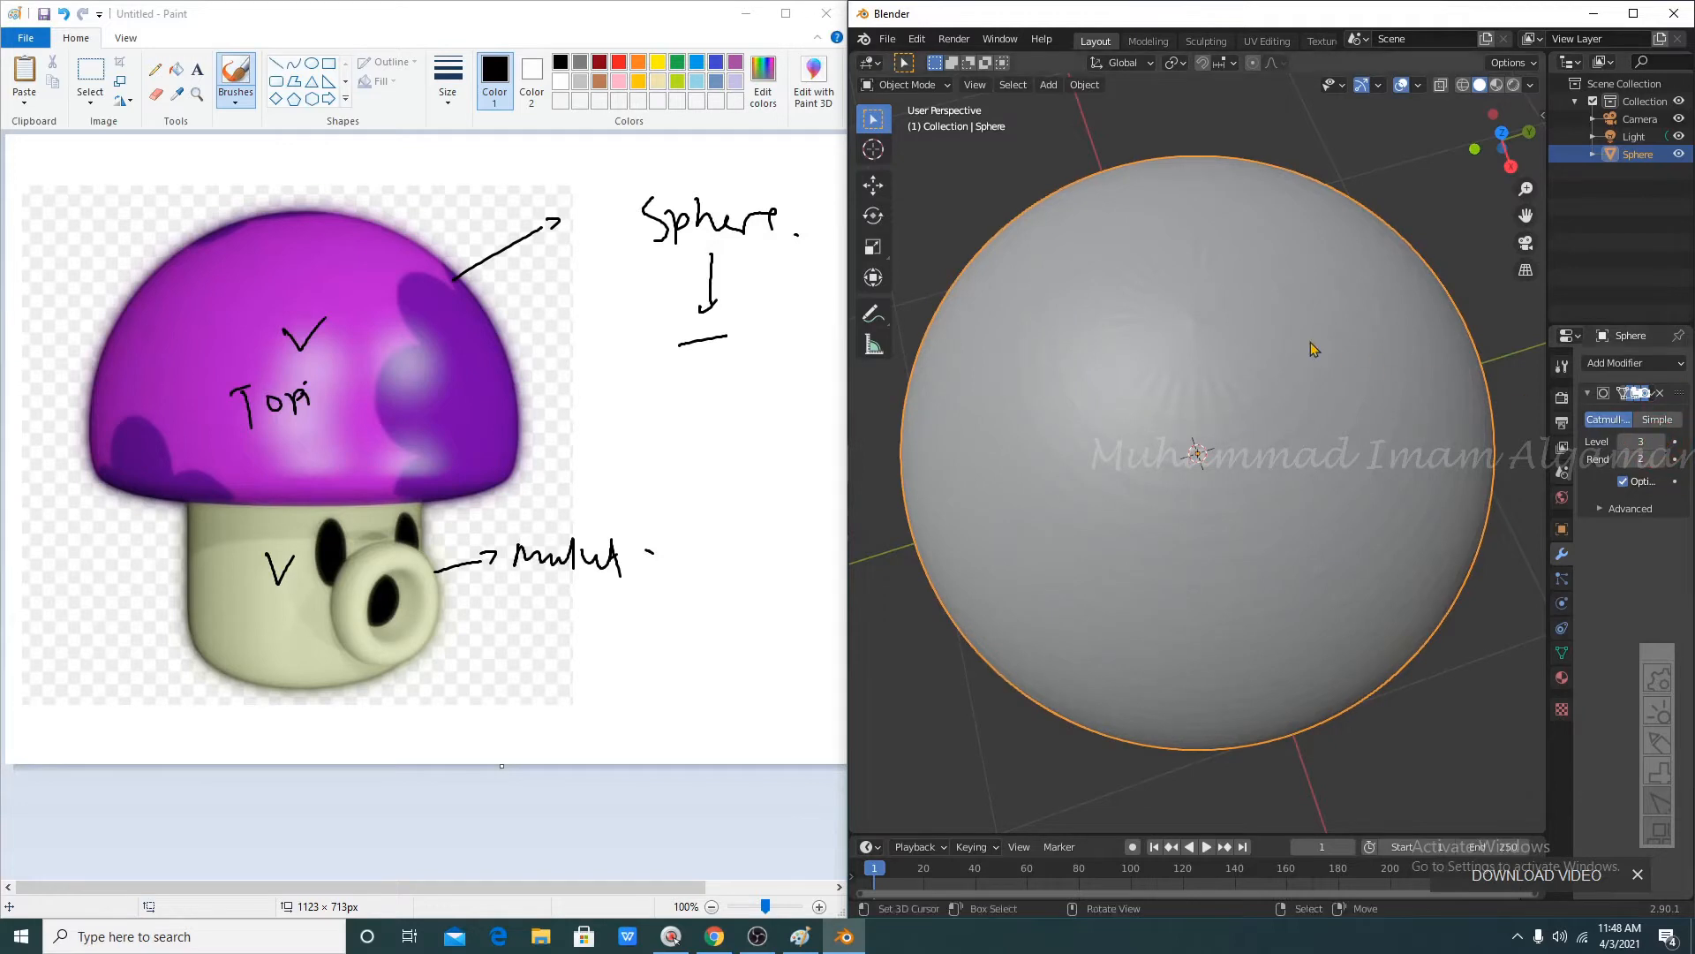
- Examine the smoothed sphere's surface up close around its top pole, pointing it out with the live drawing overlay
scroll(1309, 367, "up", 3)
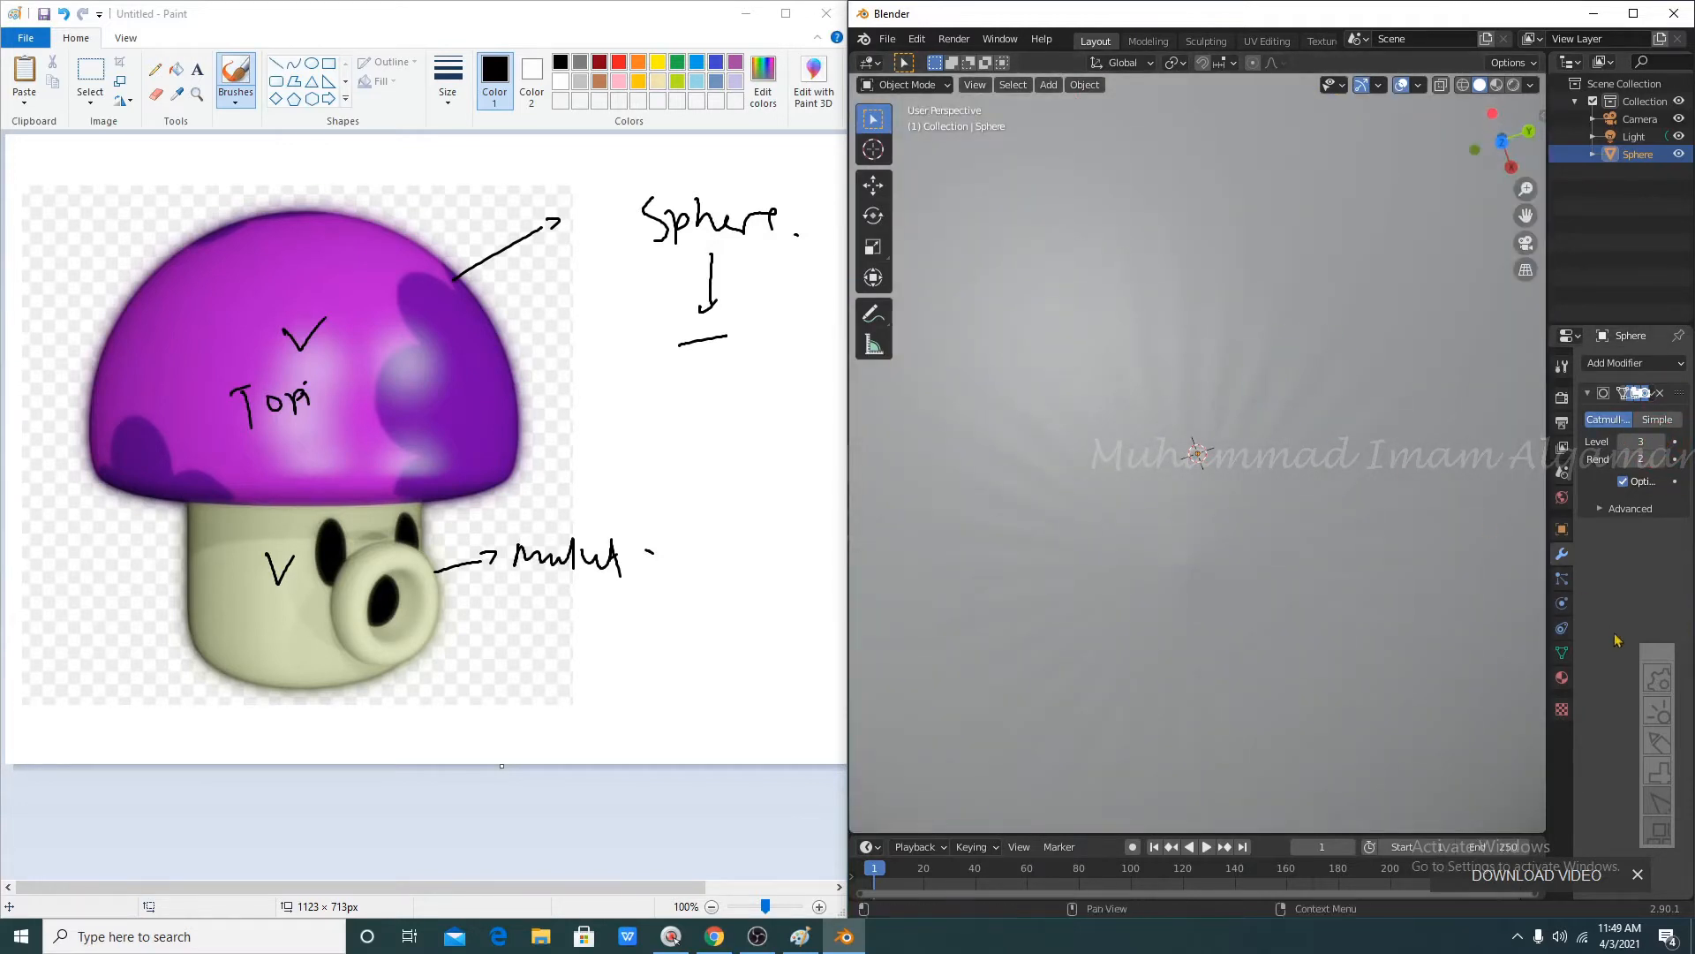
left_click(1658, 740)
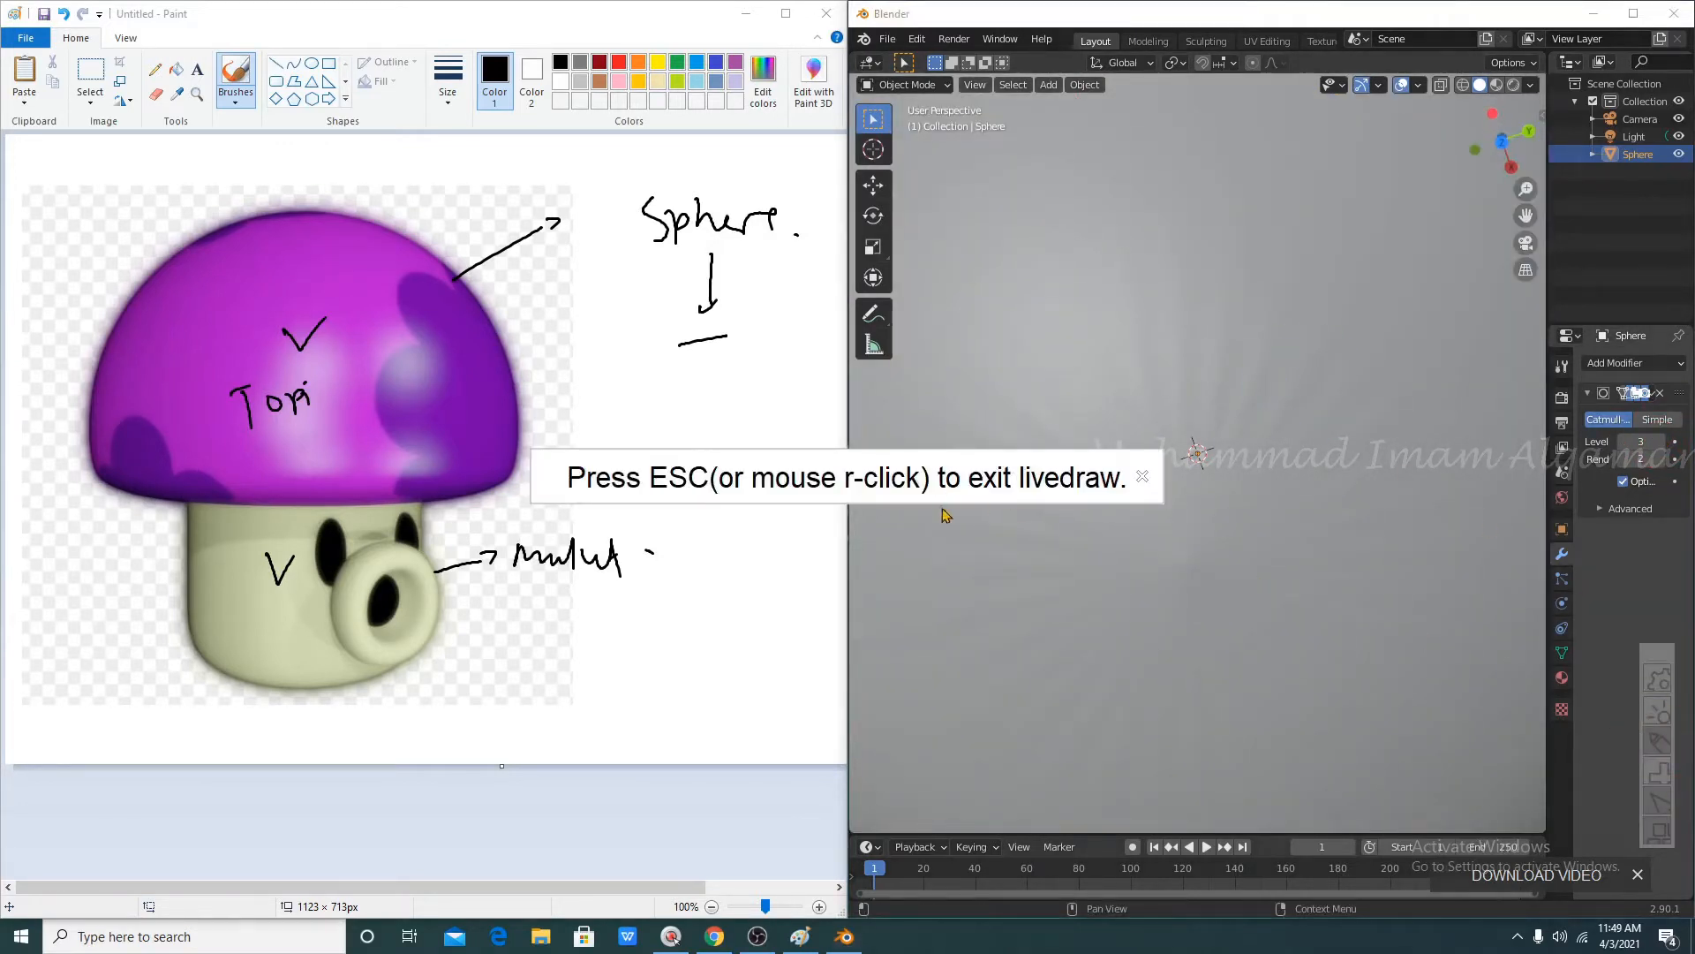
left_click(1142, 477)
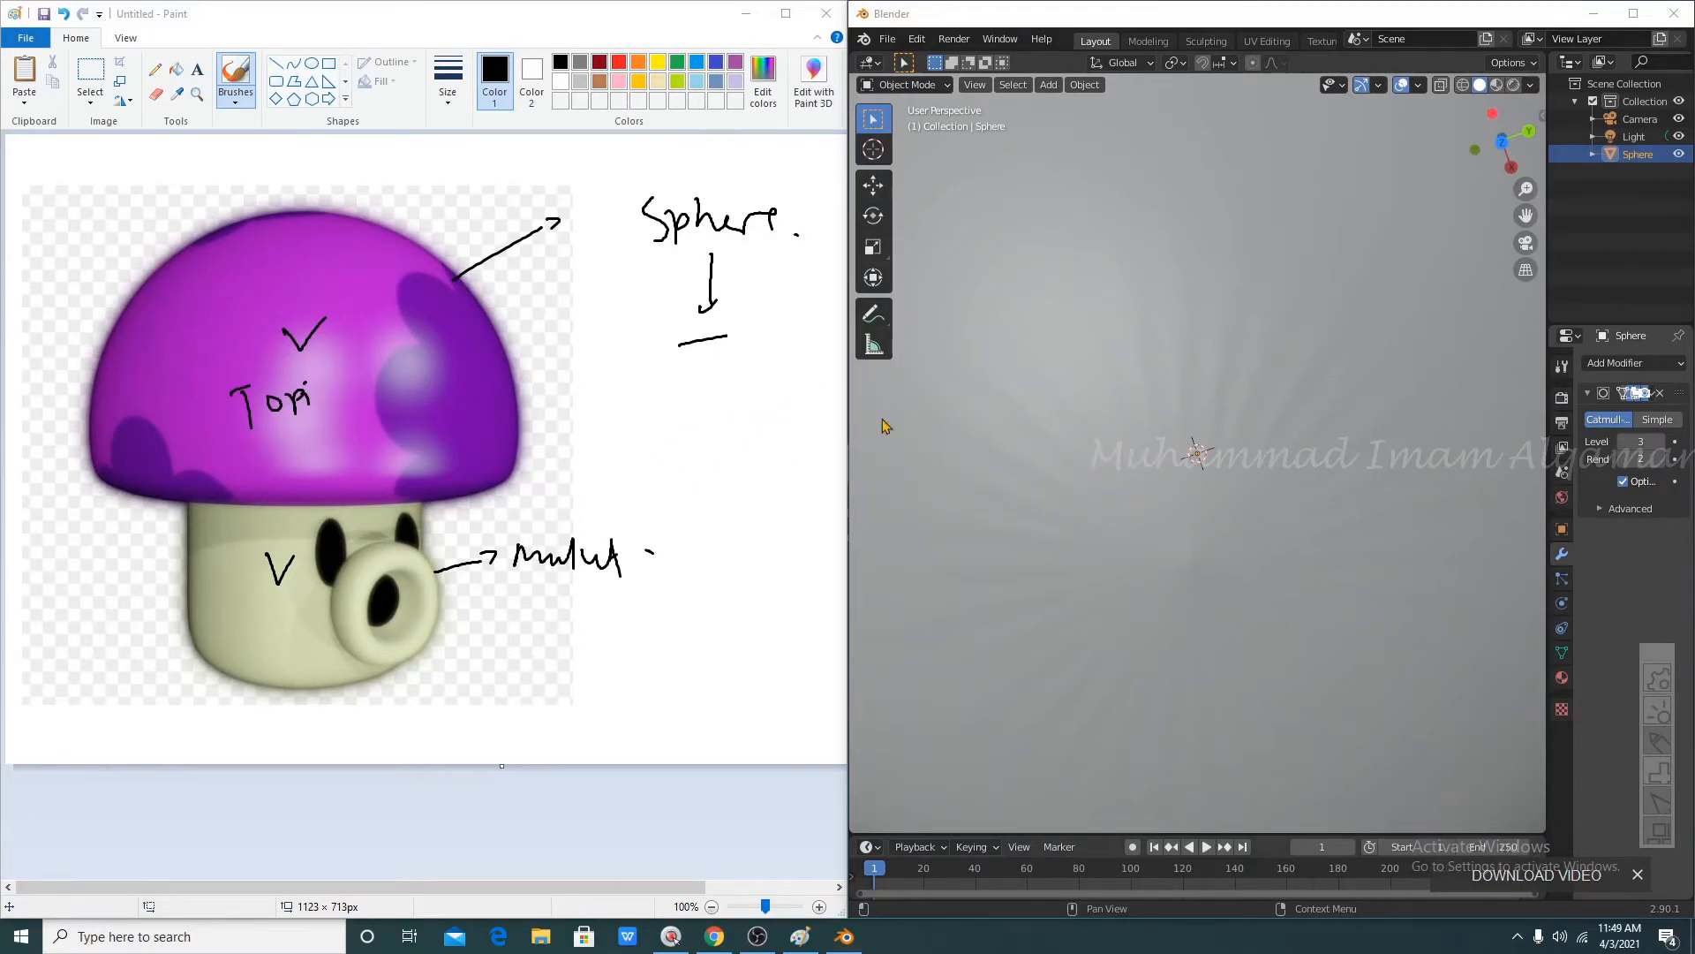
mouse_move(982, 532)
left_mouse_down()
mouse_move(1011, 470)
mouse_move(1155, 367)
mouse_move(1291, 380)
mouse_move(1325, 606)
mouse_move(1116, 733)
mouse_move(954, 660)
mouse_move(1000, 501)
left_mouse_up()
key("Escape")
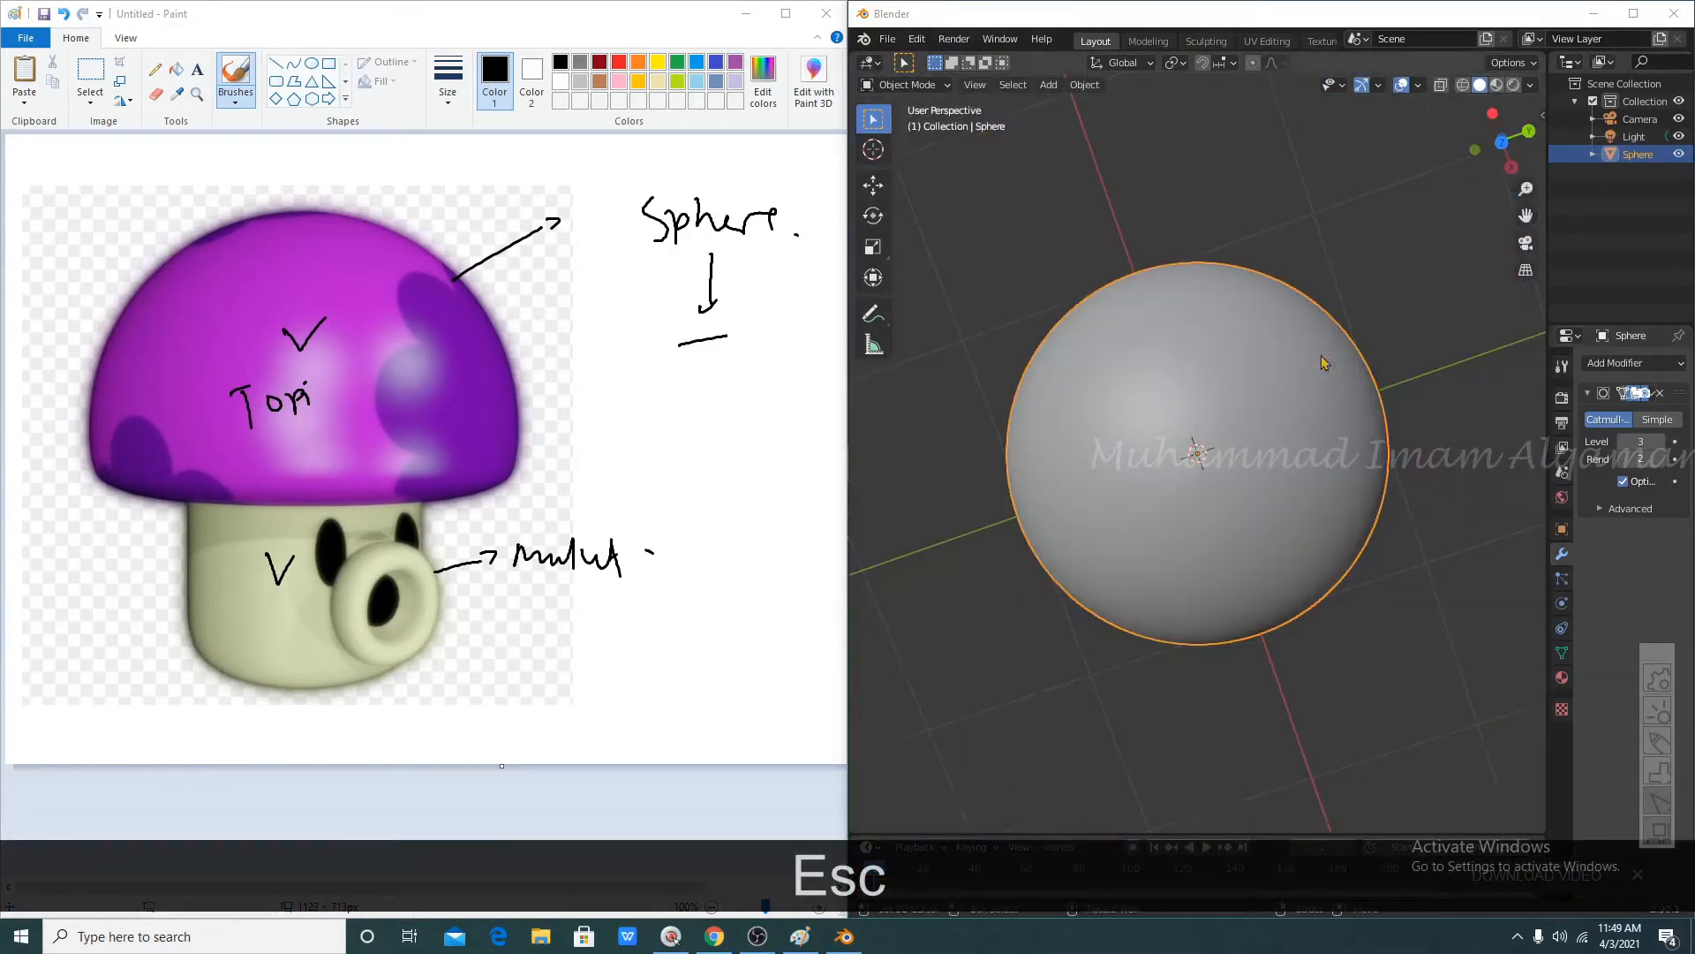
- Delete the UV sphere from the scene
key("Delete")
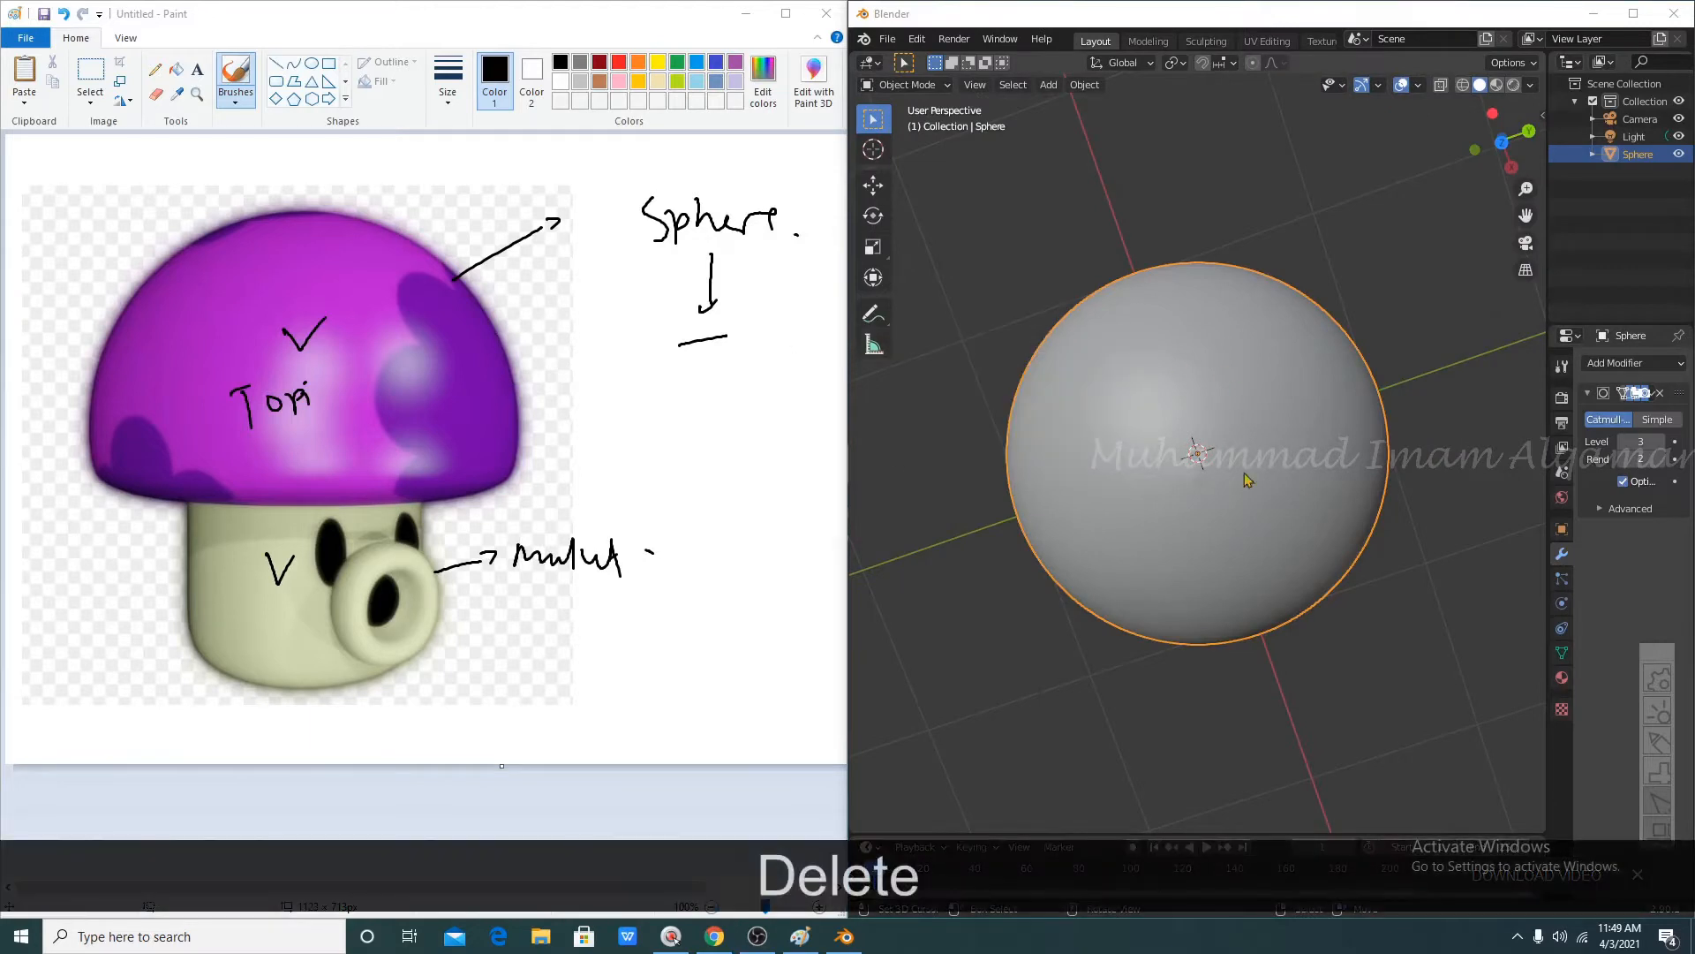
left_click(1305, 492)
key("Delete")
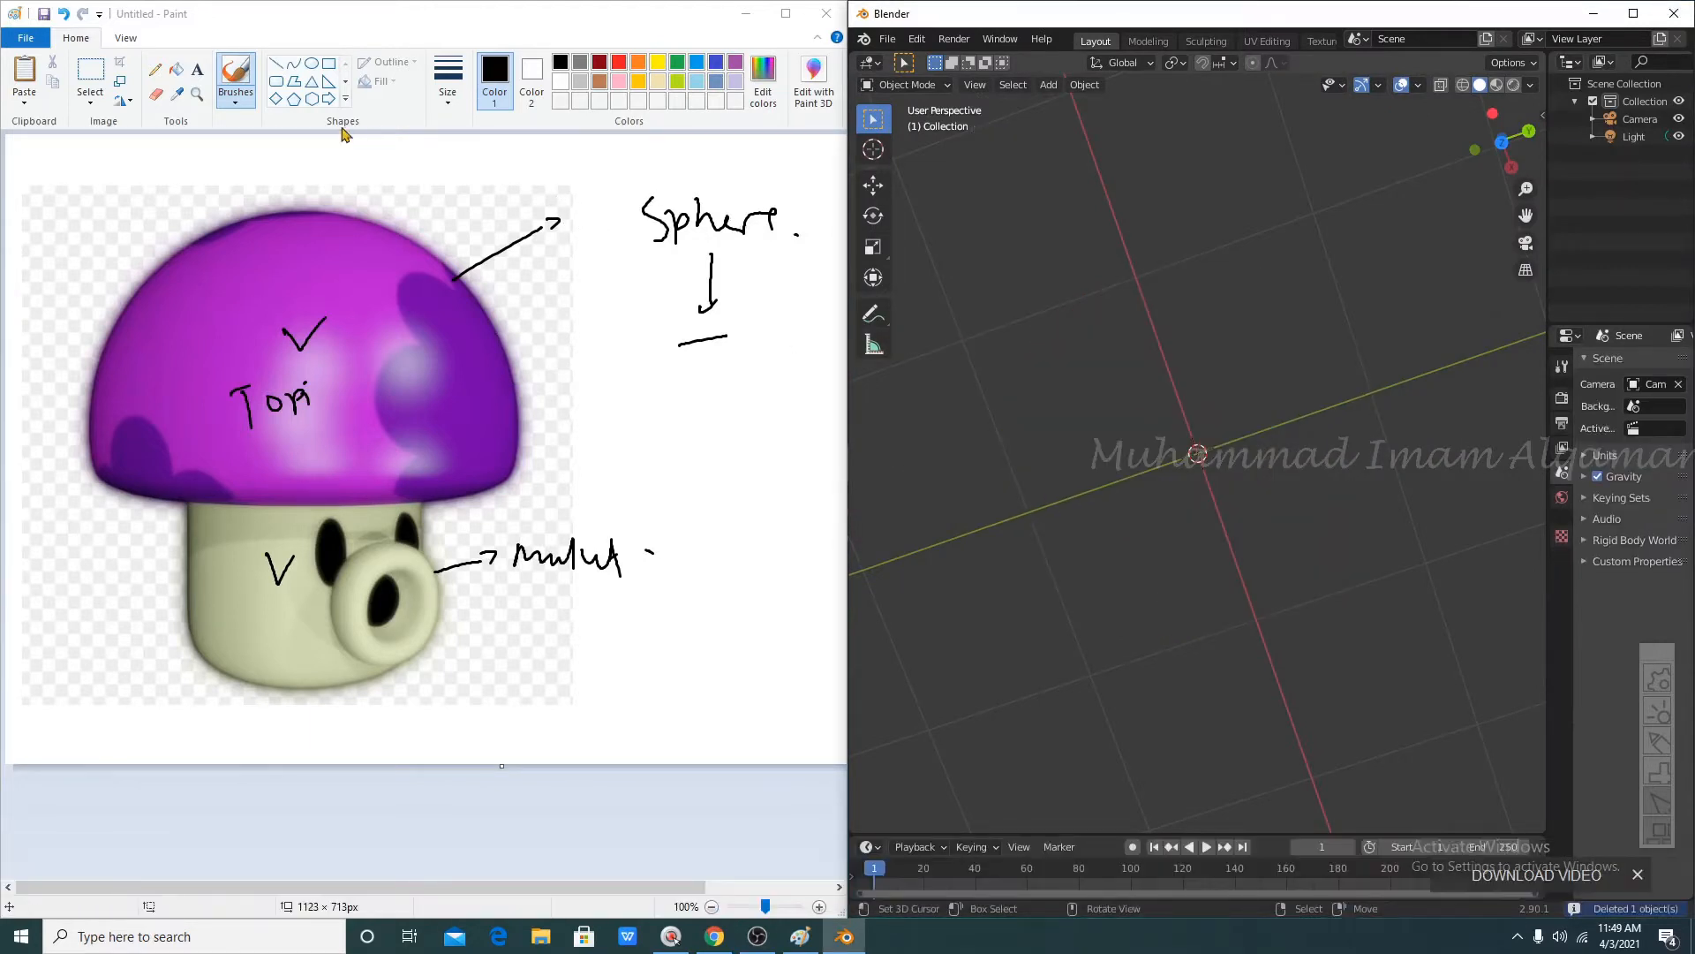
- Switch to Paint, cross out the "Sphere." note, and erase it together with the downward arrow beneath it
left_click(94, 62)
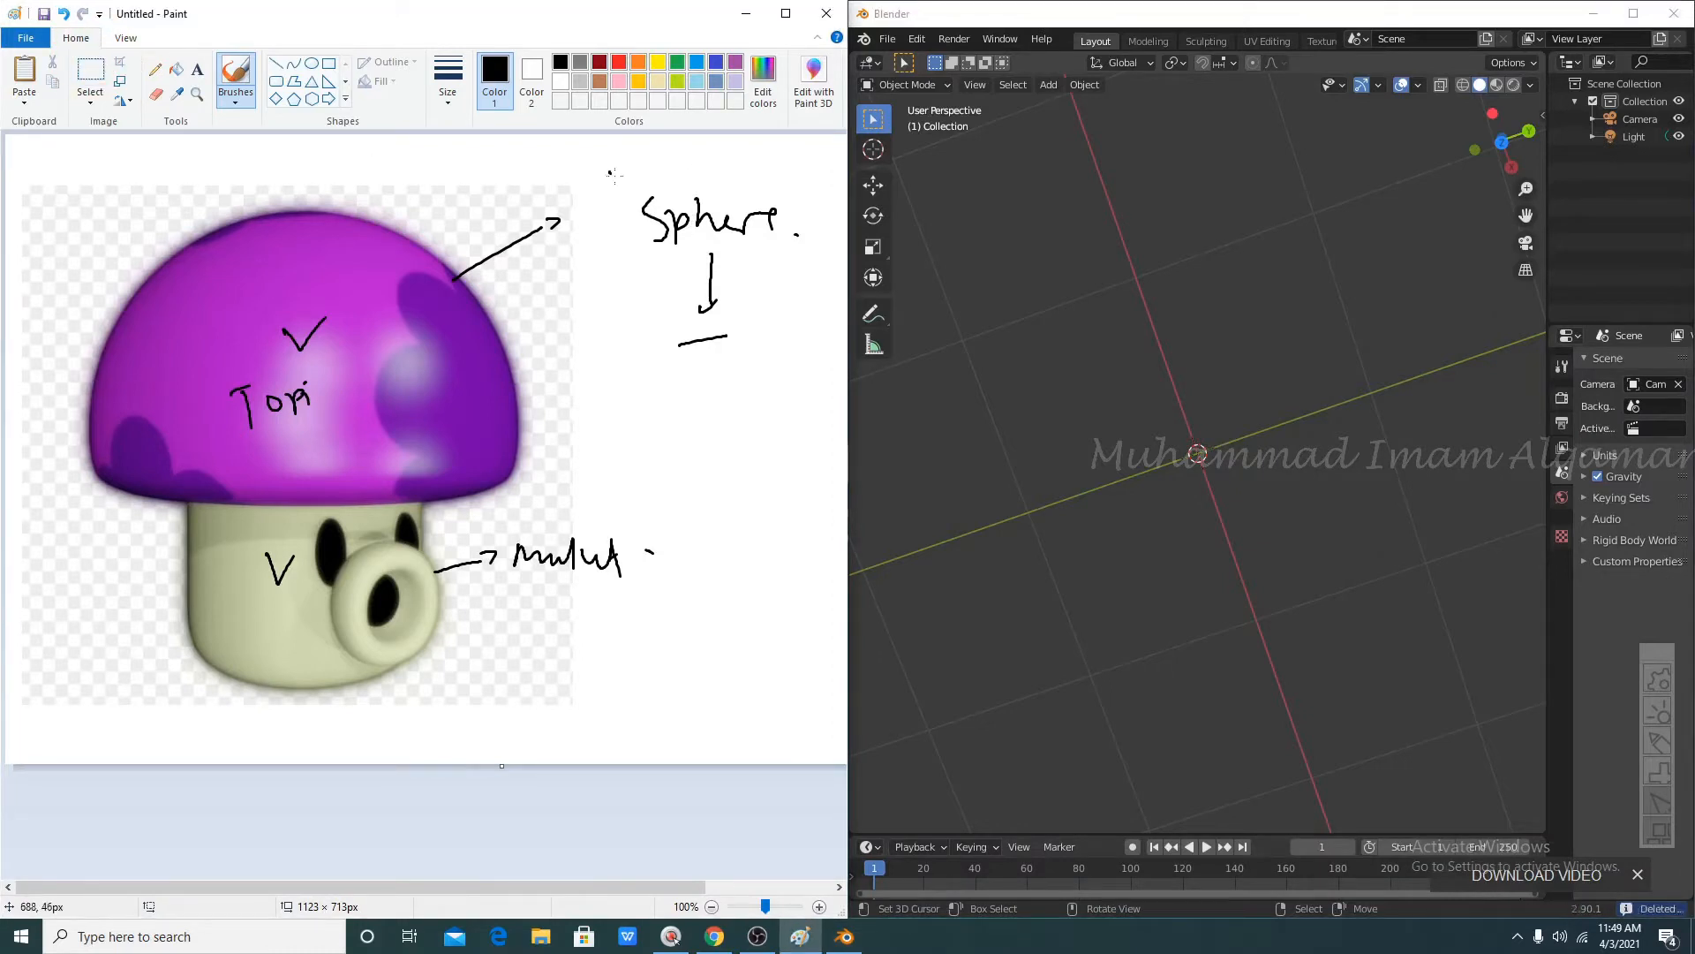
left_click_drag(609, 172, 789, 399)
left_click_drag(768, 194, 626, 324)
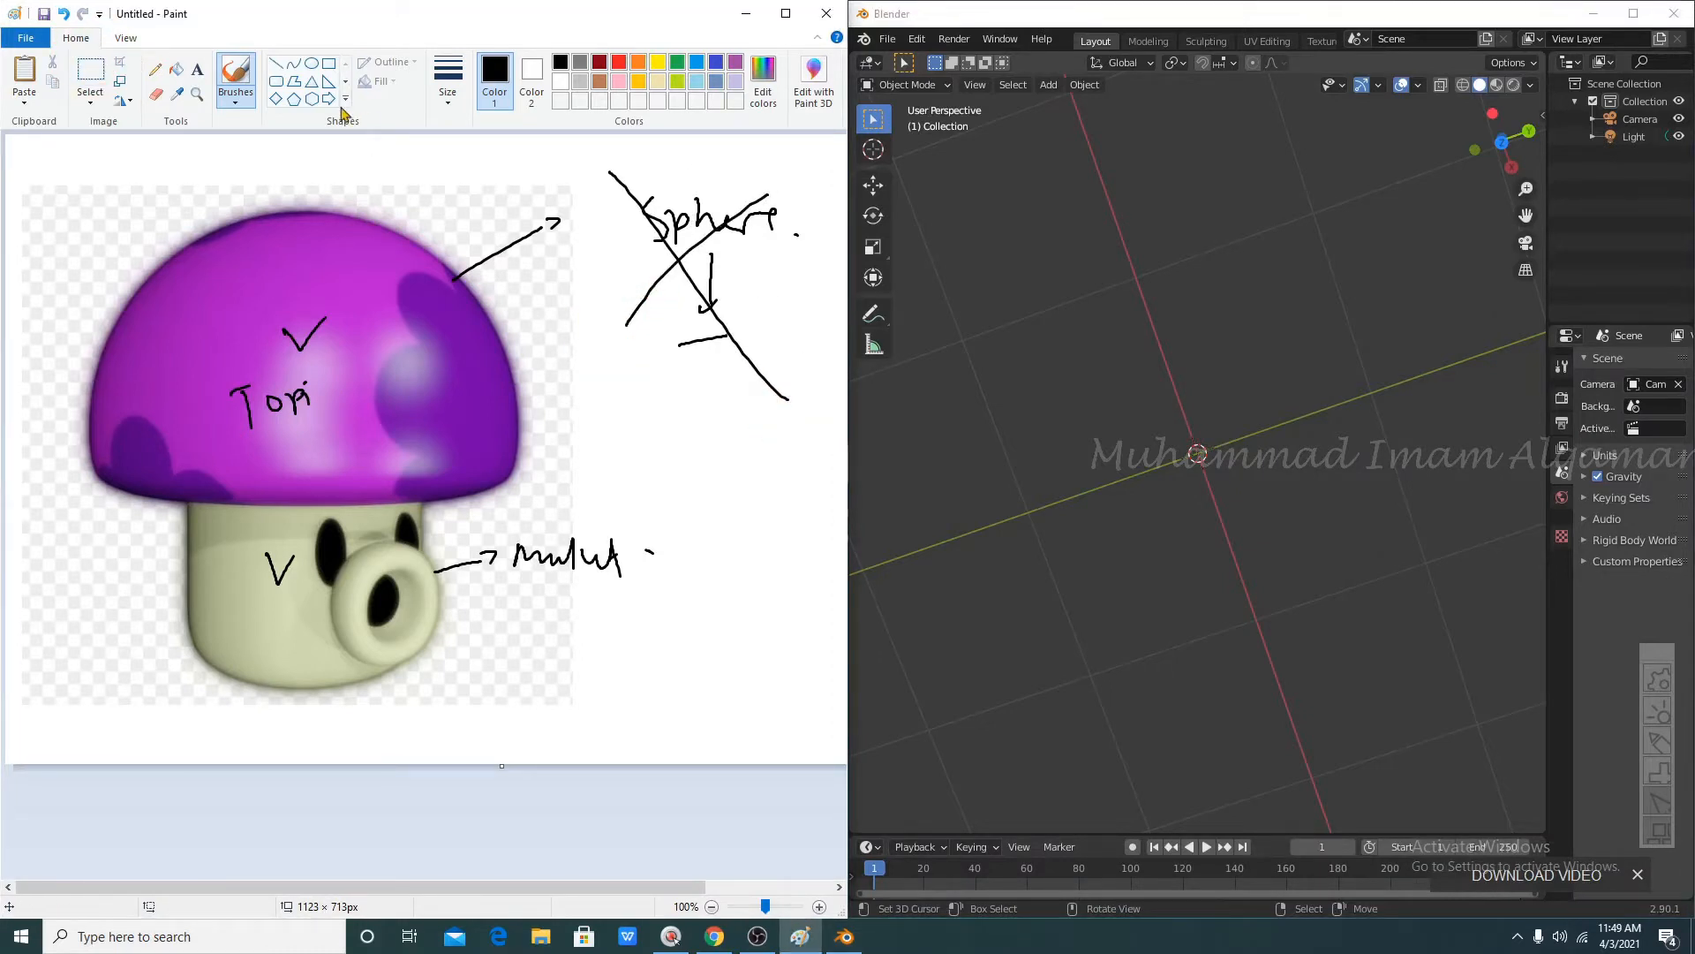
left_click(99, 67)
left_click_drag(585, 165, 814, 435)
key("Delete")
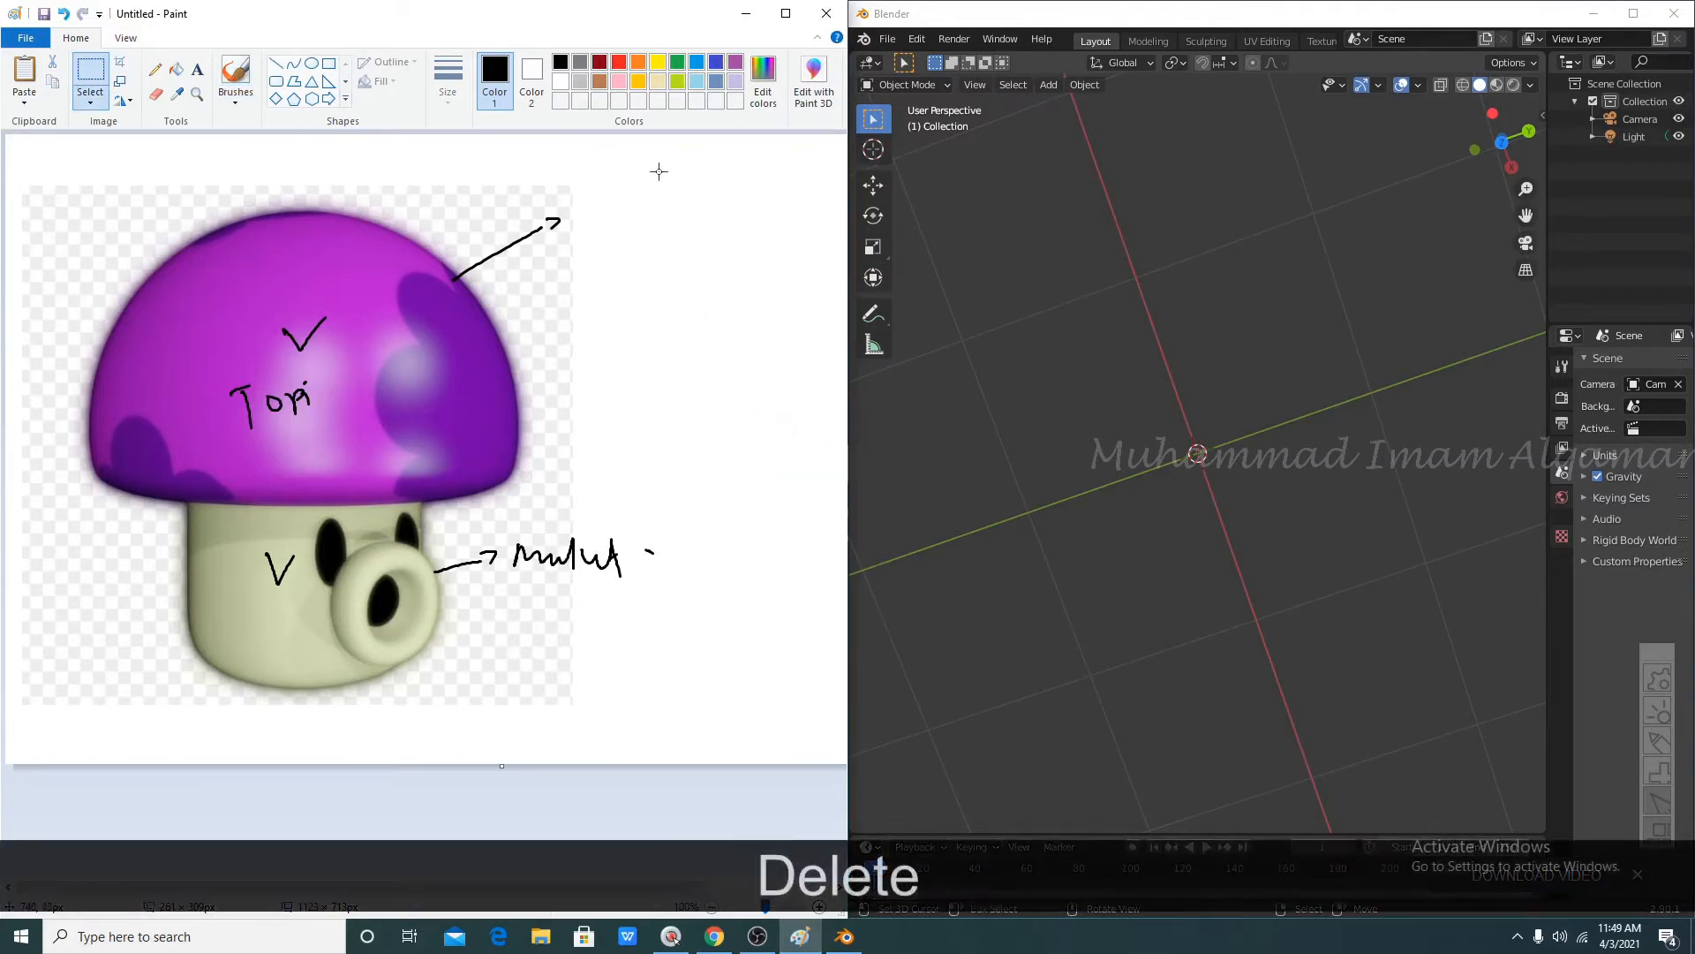
- Brush the note "Cube" at the tip of the cap's arrow, with a downward arrow leading to "Sphere"
left_click_drag(634, 177, 636, 222)
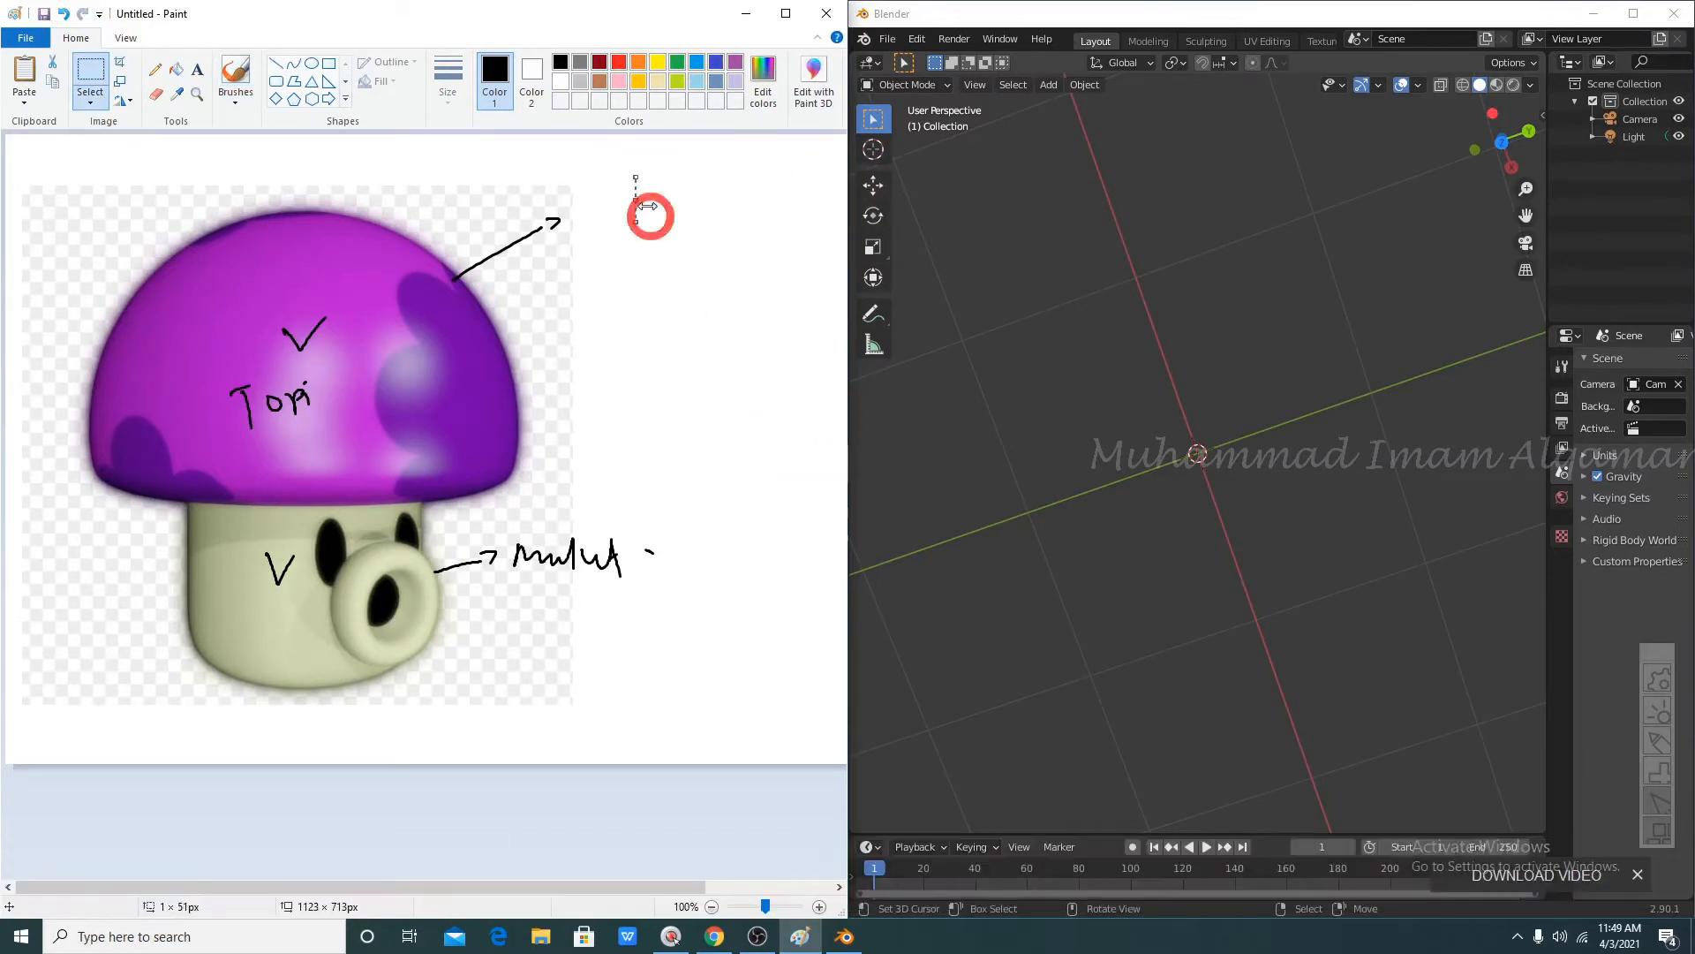
left_click(235, 75)
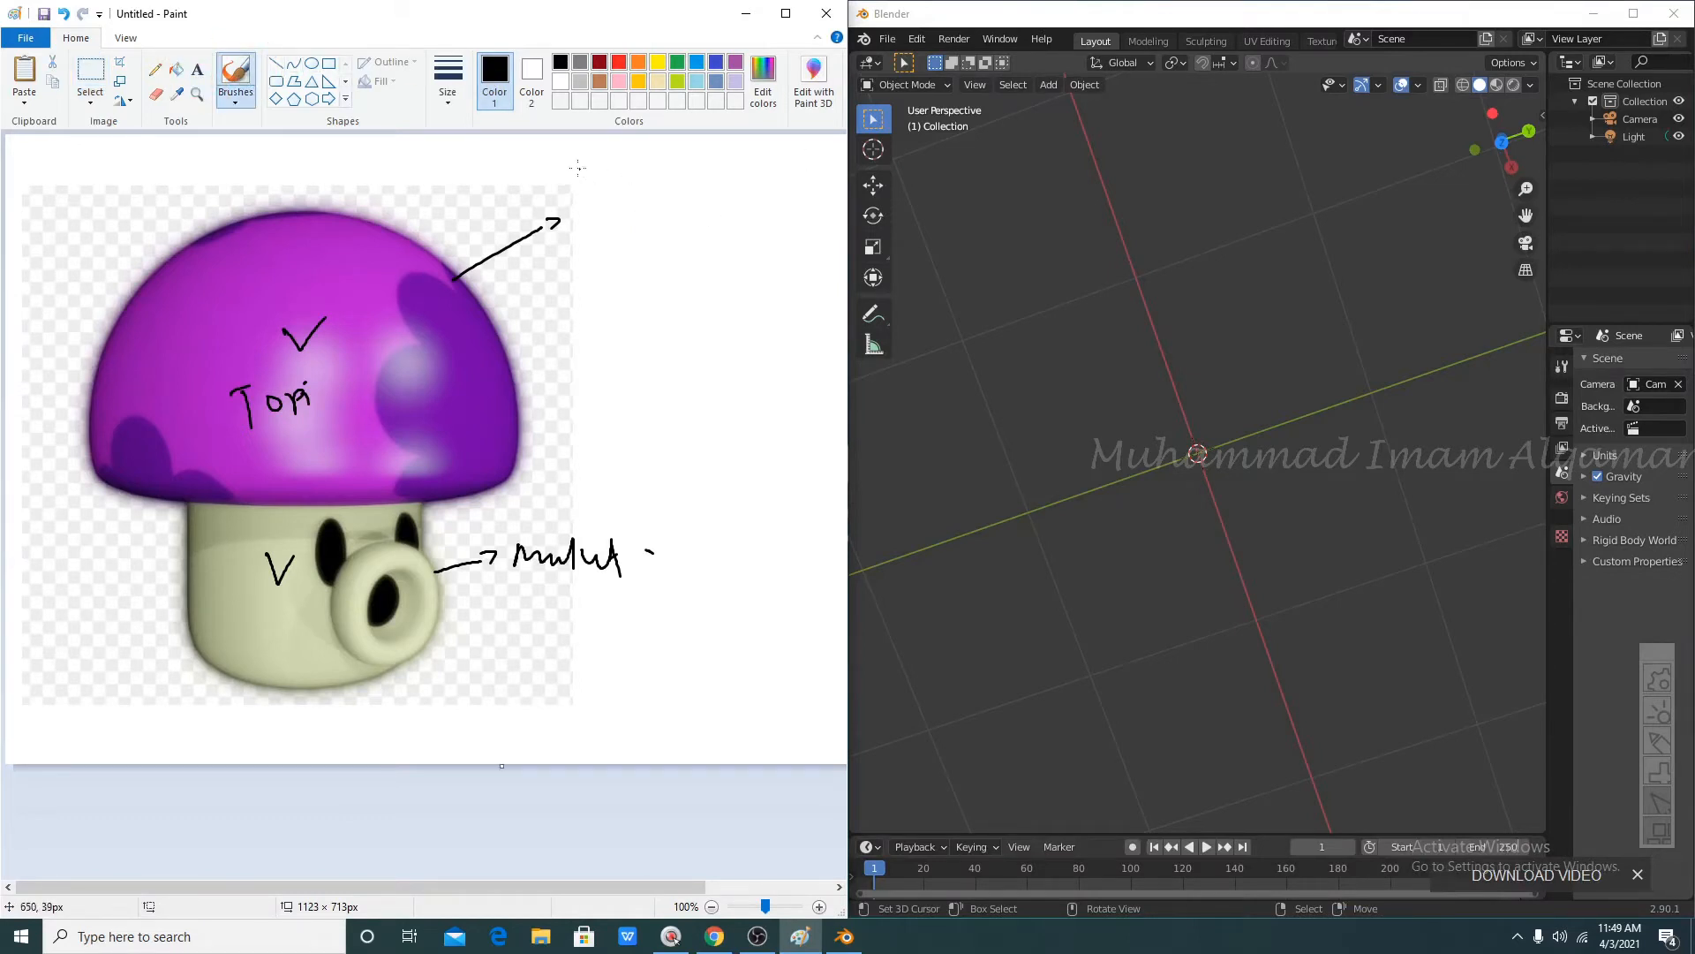
mouse_move(589, 164)
left_mouse_down()
mouse_move(585, 205)
mouse_move(675, 181)
mouse_move(618, 264)
mouse_move(614, 346)
mouse_move(649, 314)
mouse_move(711, 301)
left_mouse_up()
left_click(743, 299)
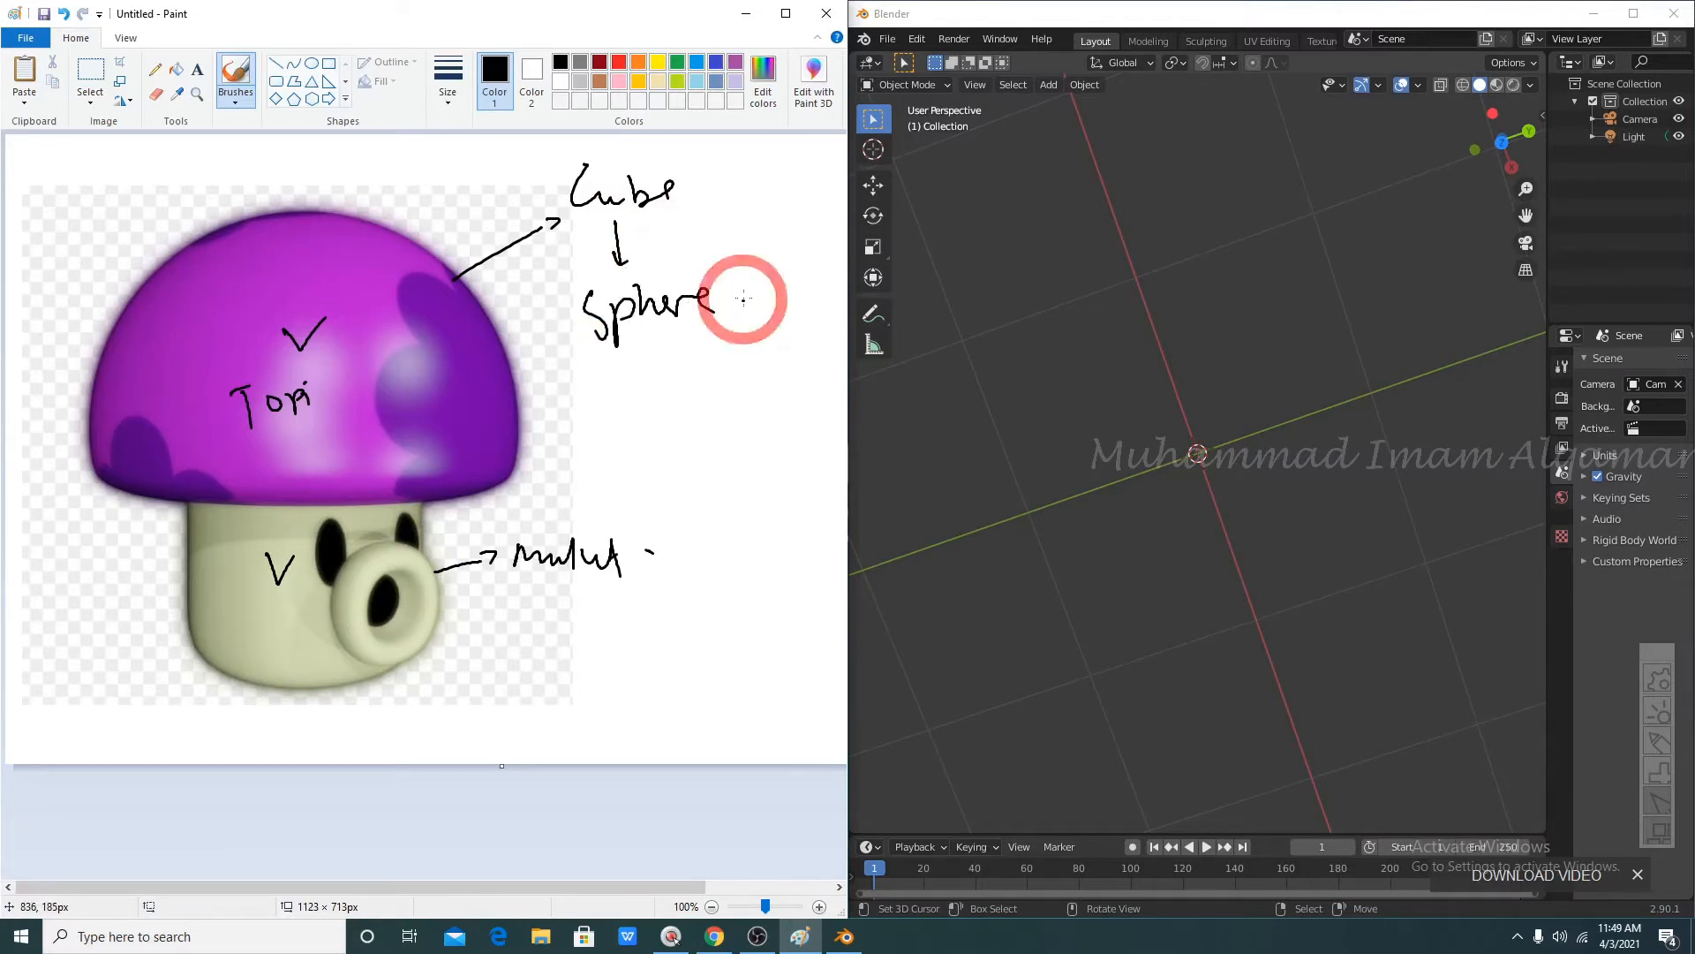
left_click(1517, 937)
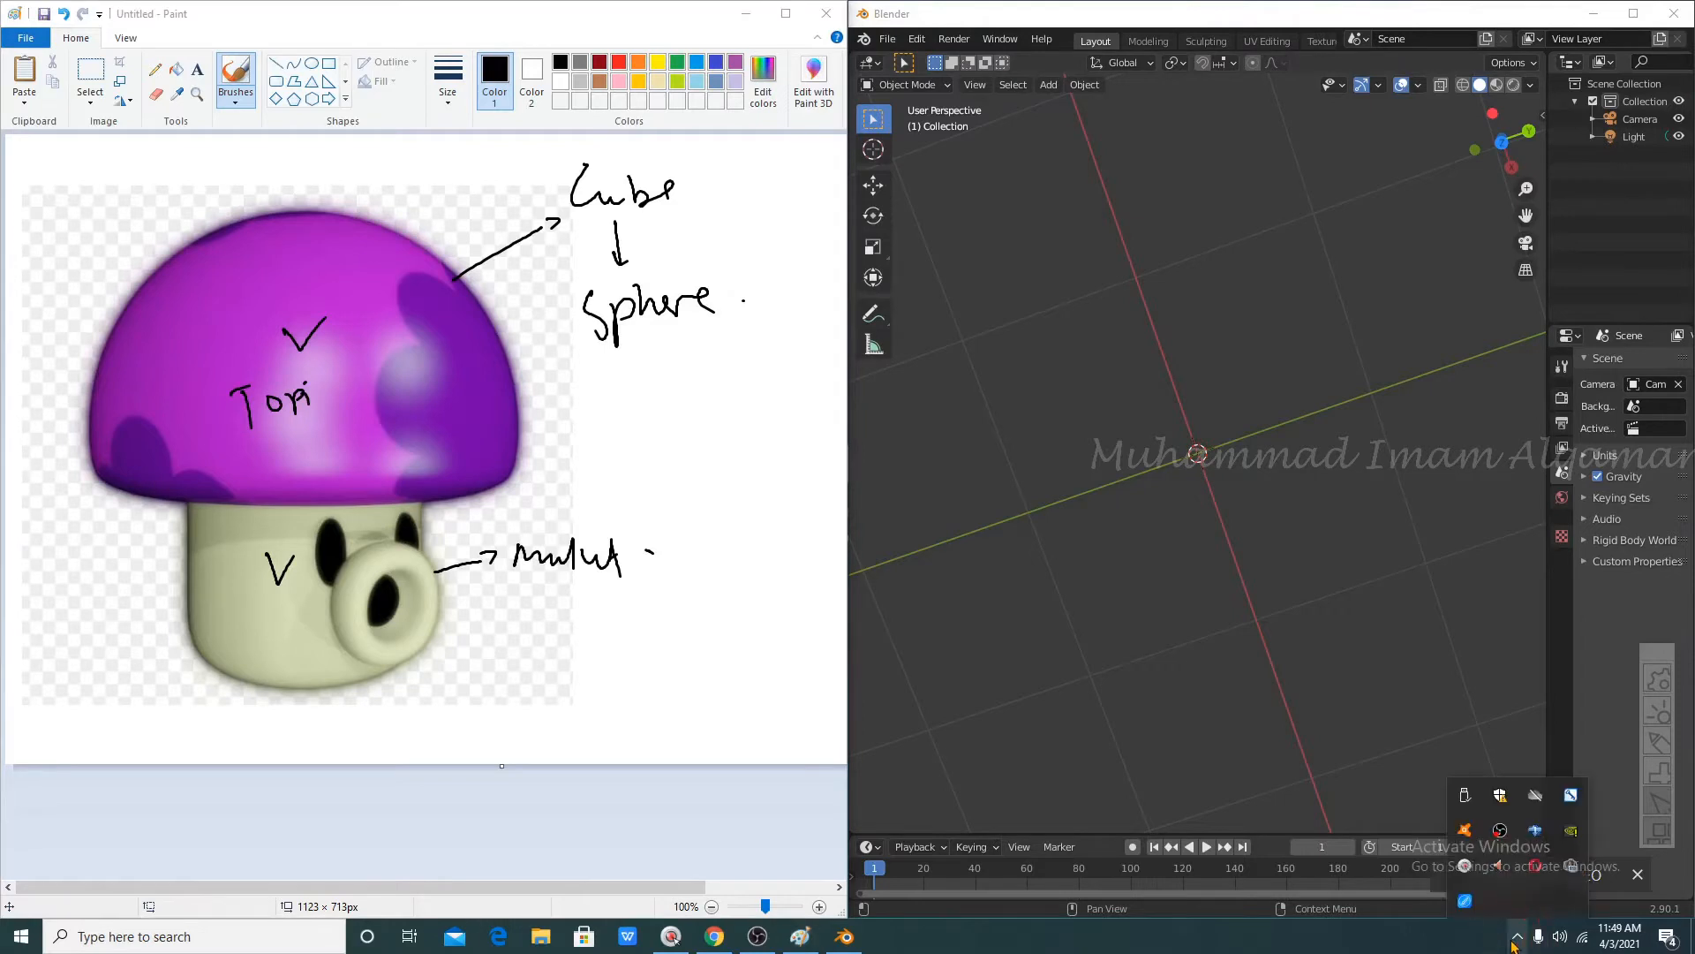
left_click(1516, 938)
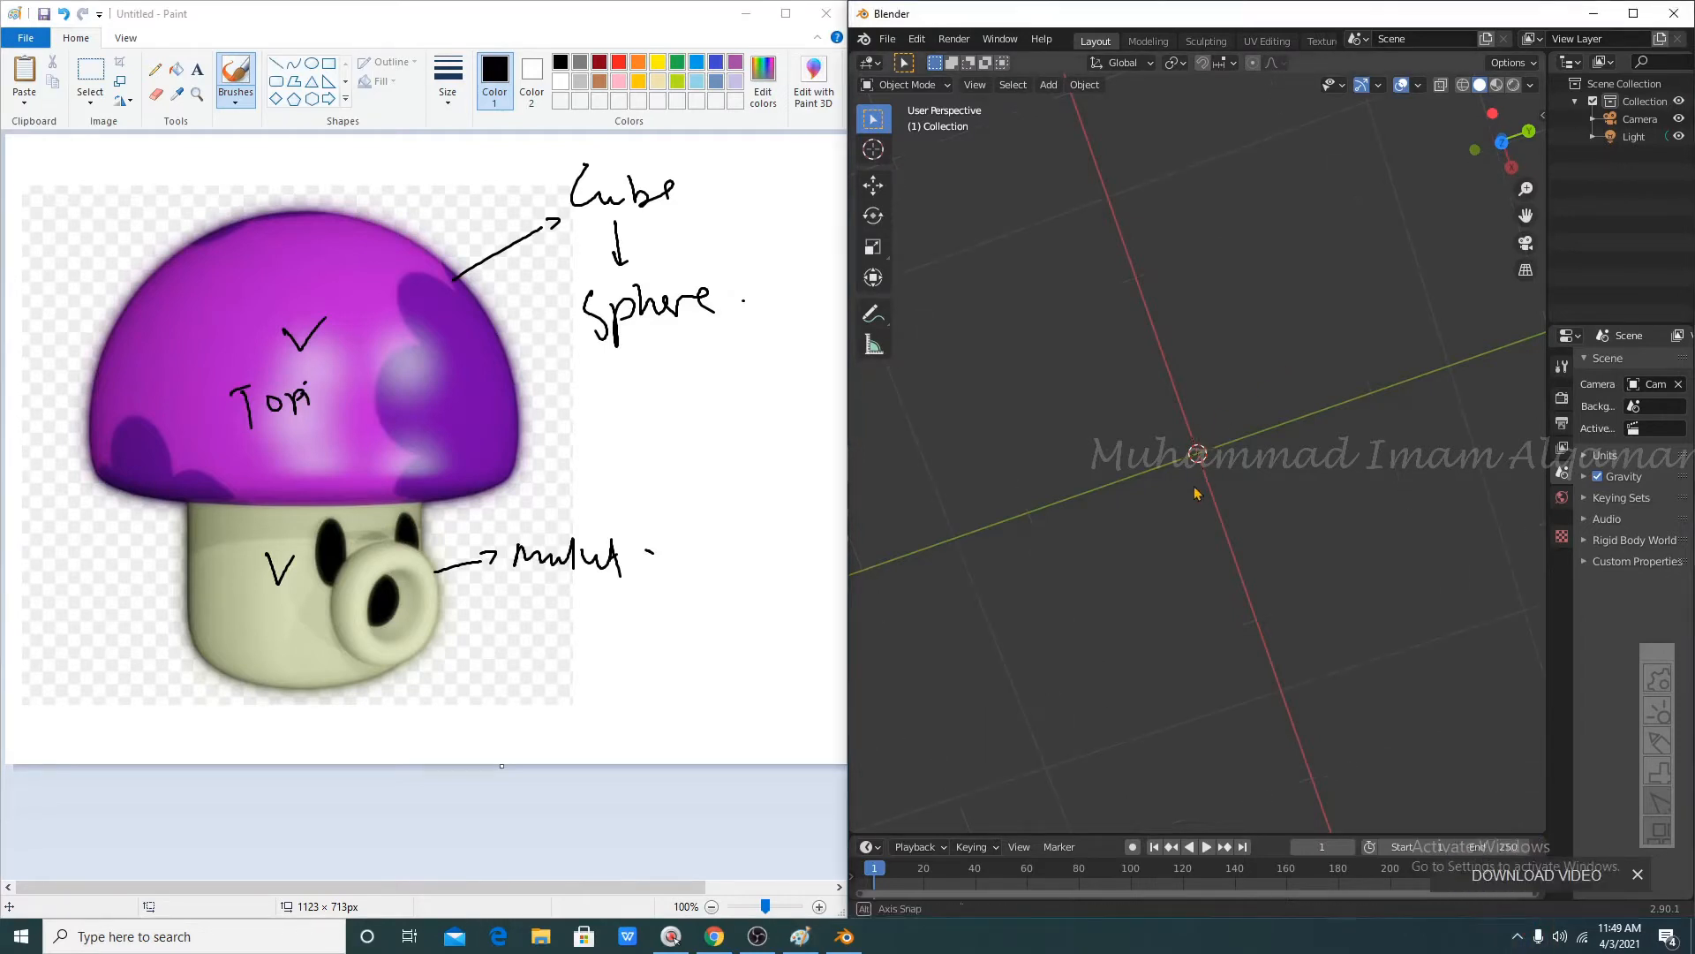
- Switch to Blender, add a cube at the origin and give it a Subdivision Surface modifier
middle_click_drag(1196, 485, 1182, 375)
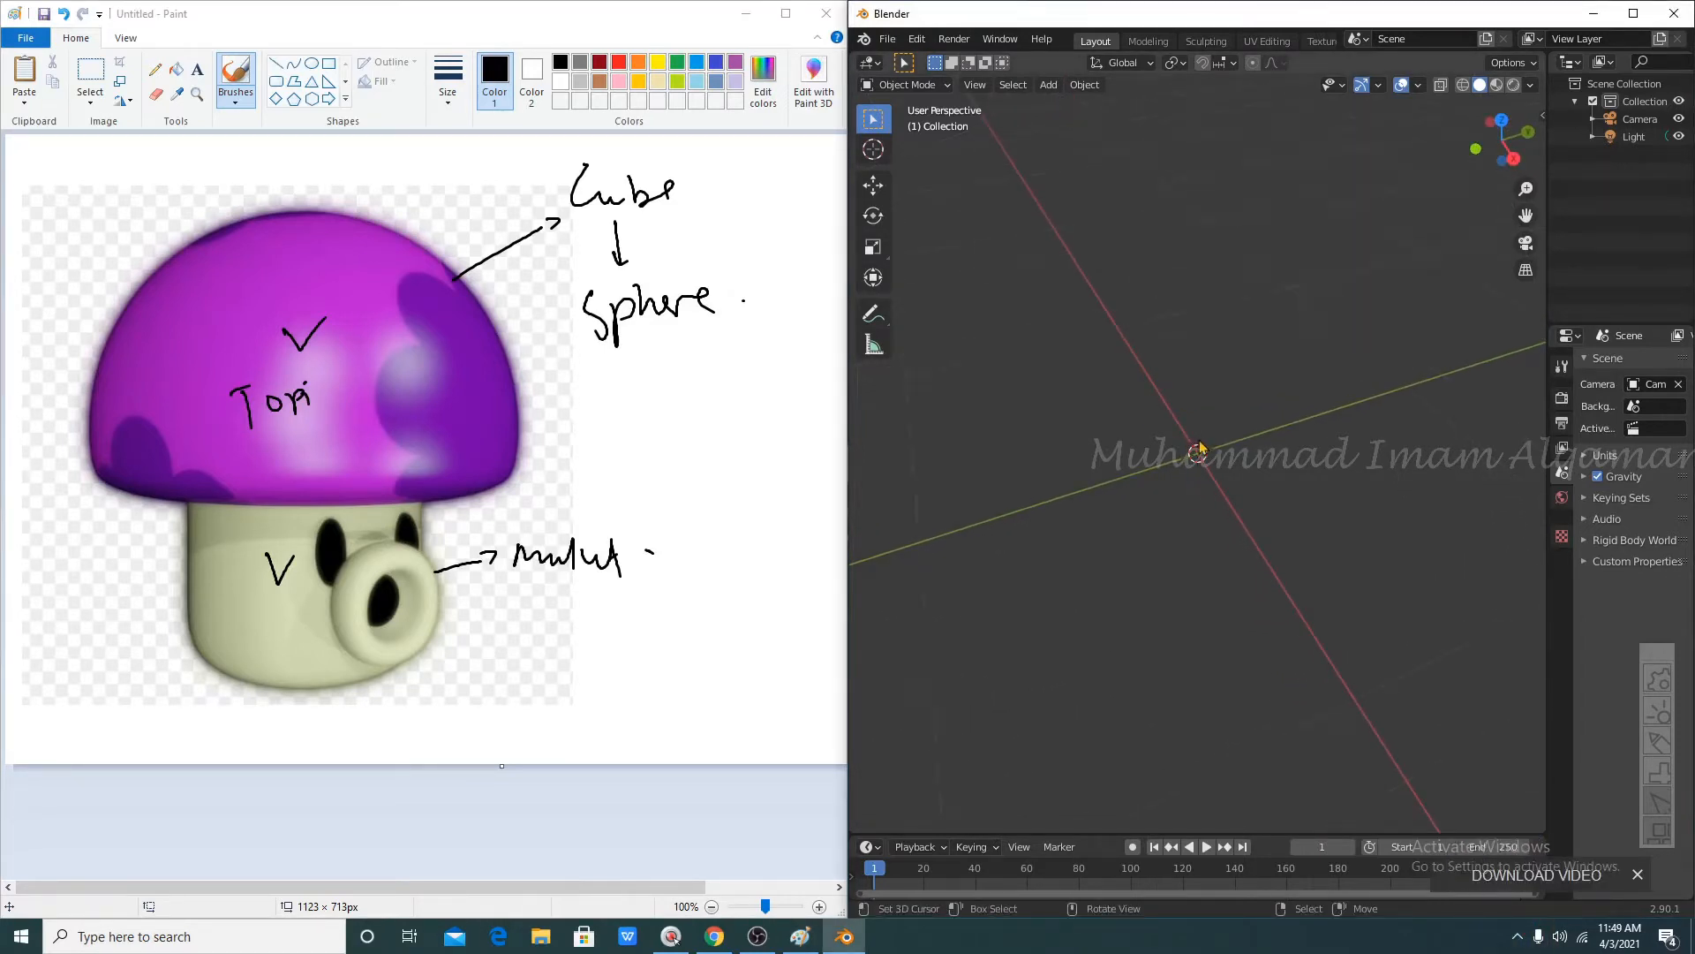
key("shift+a")
mouse_move(1203, 446)
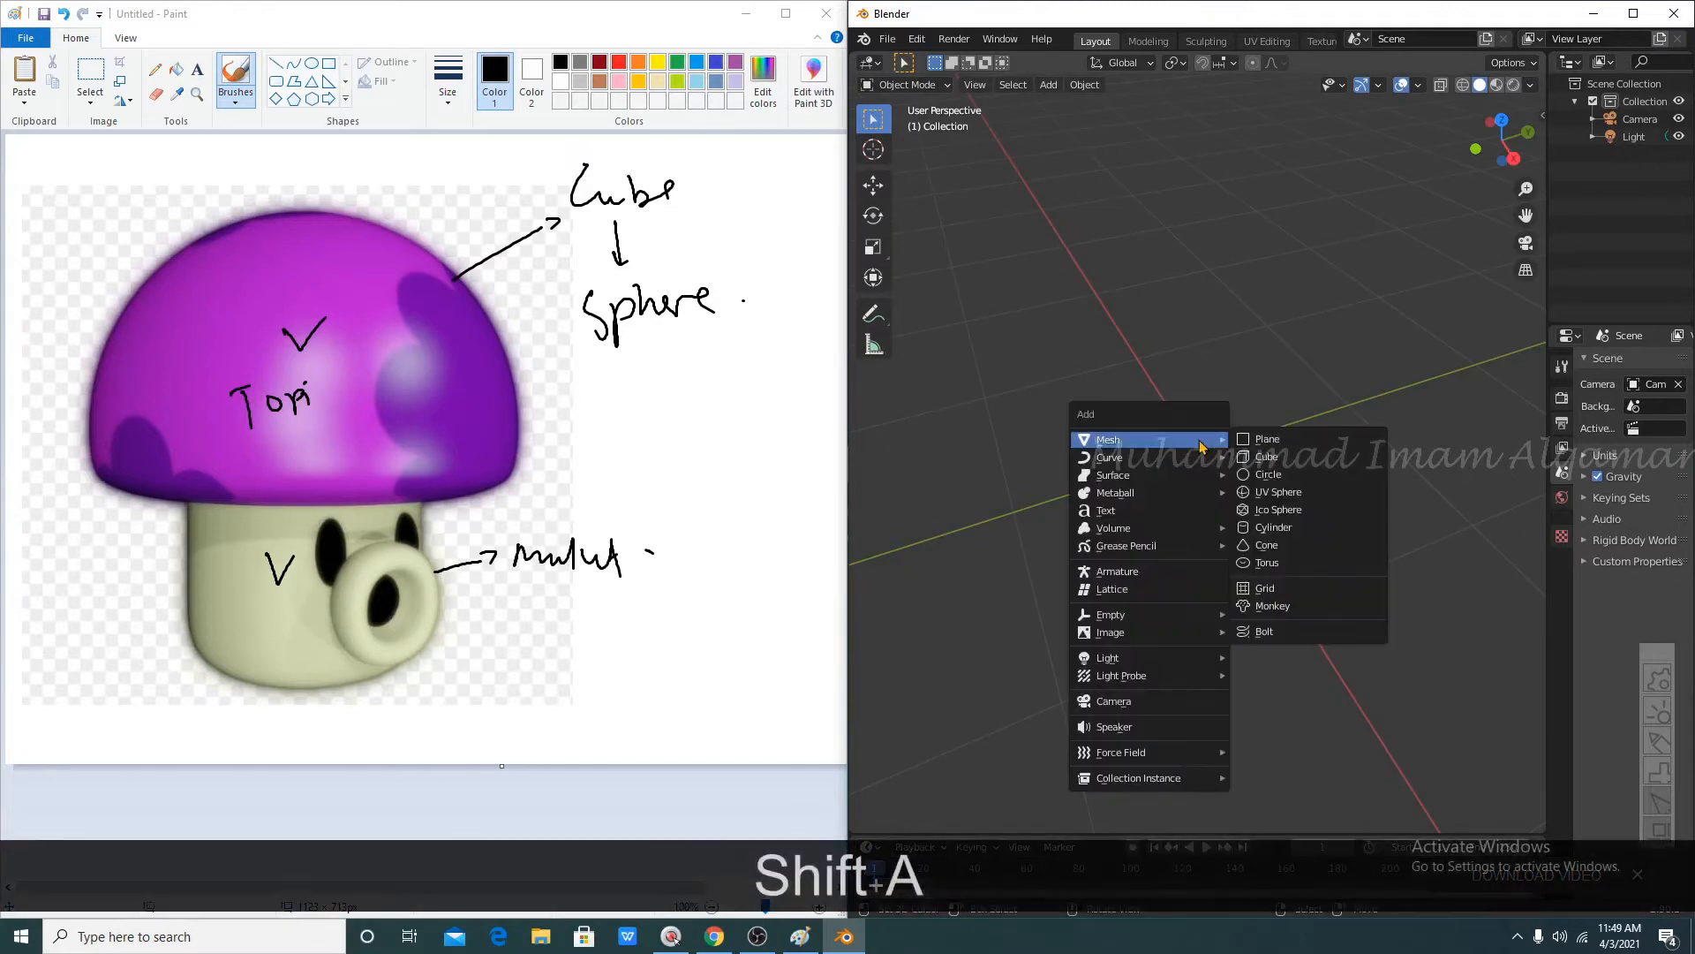
left_click(1270, 457)
left_click(1562, 554)
left_click(1611, 363)
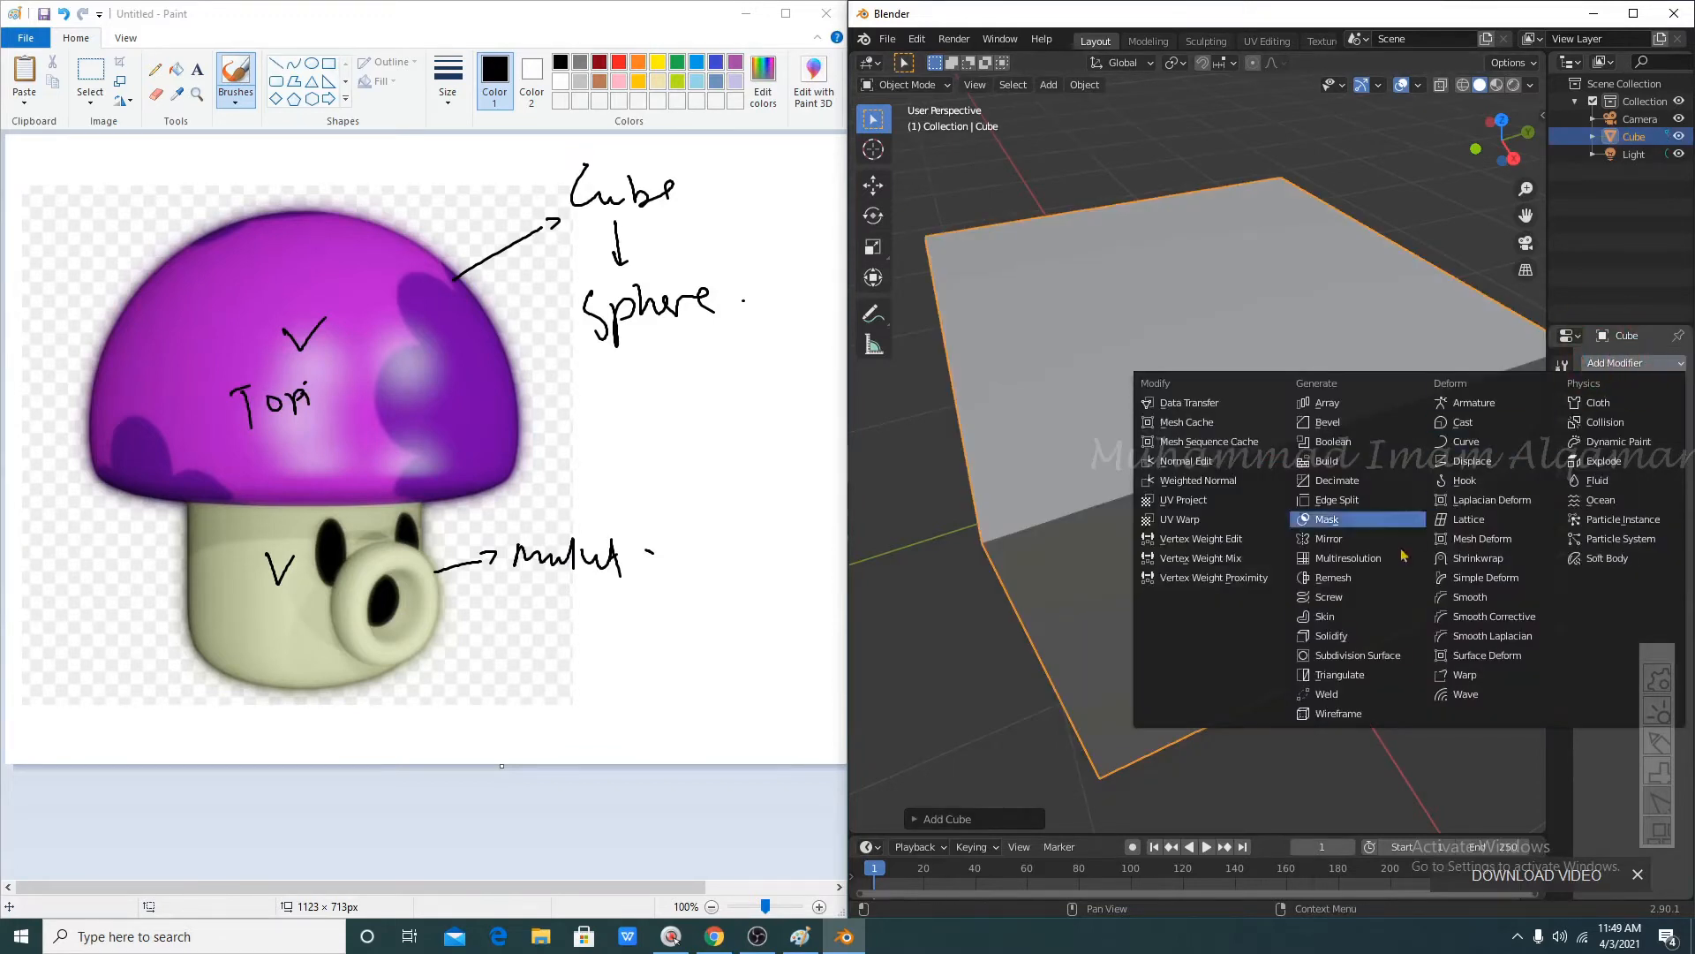
left_click(1366, 654)
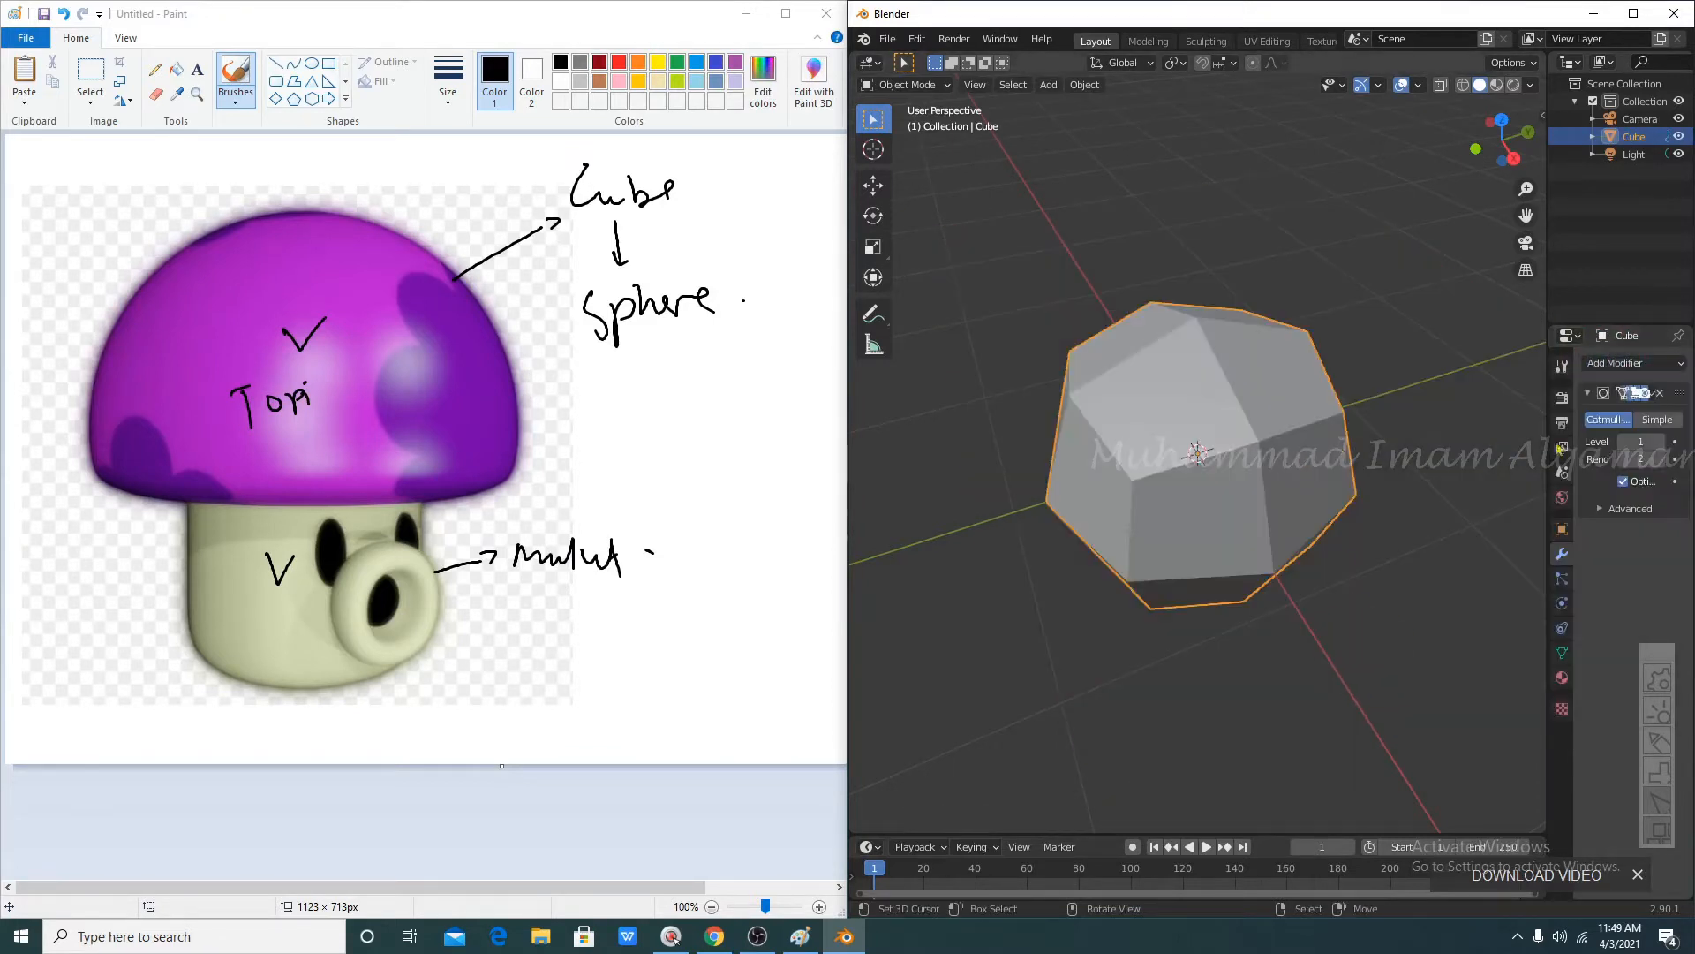
- Raise the Subdivision Surface modifier's viewport level to 5 to round the cube into a ball
left_click(1660, 441)
left_click(1660, 442)
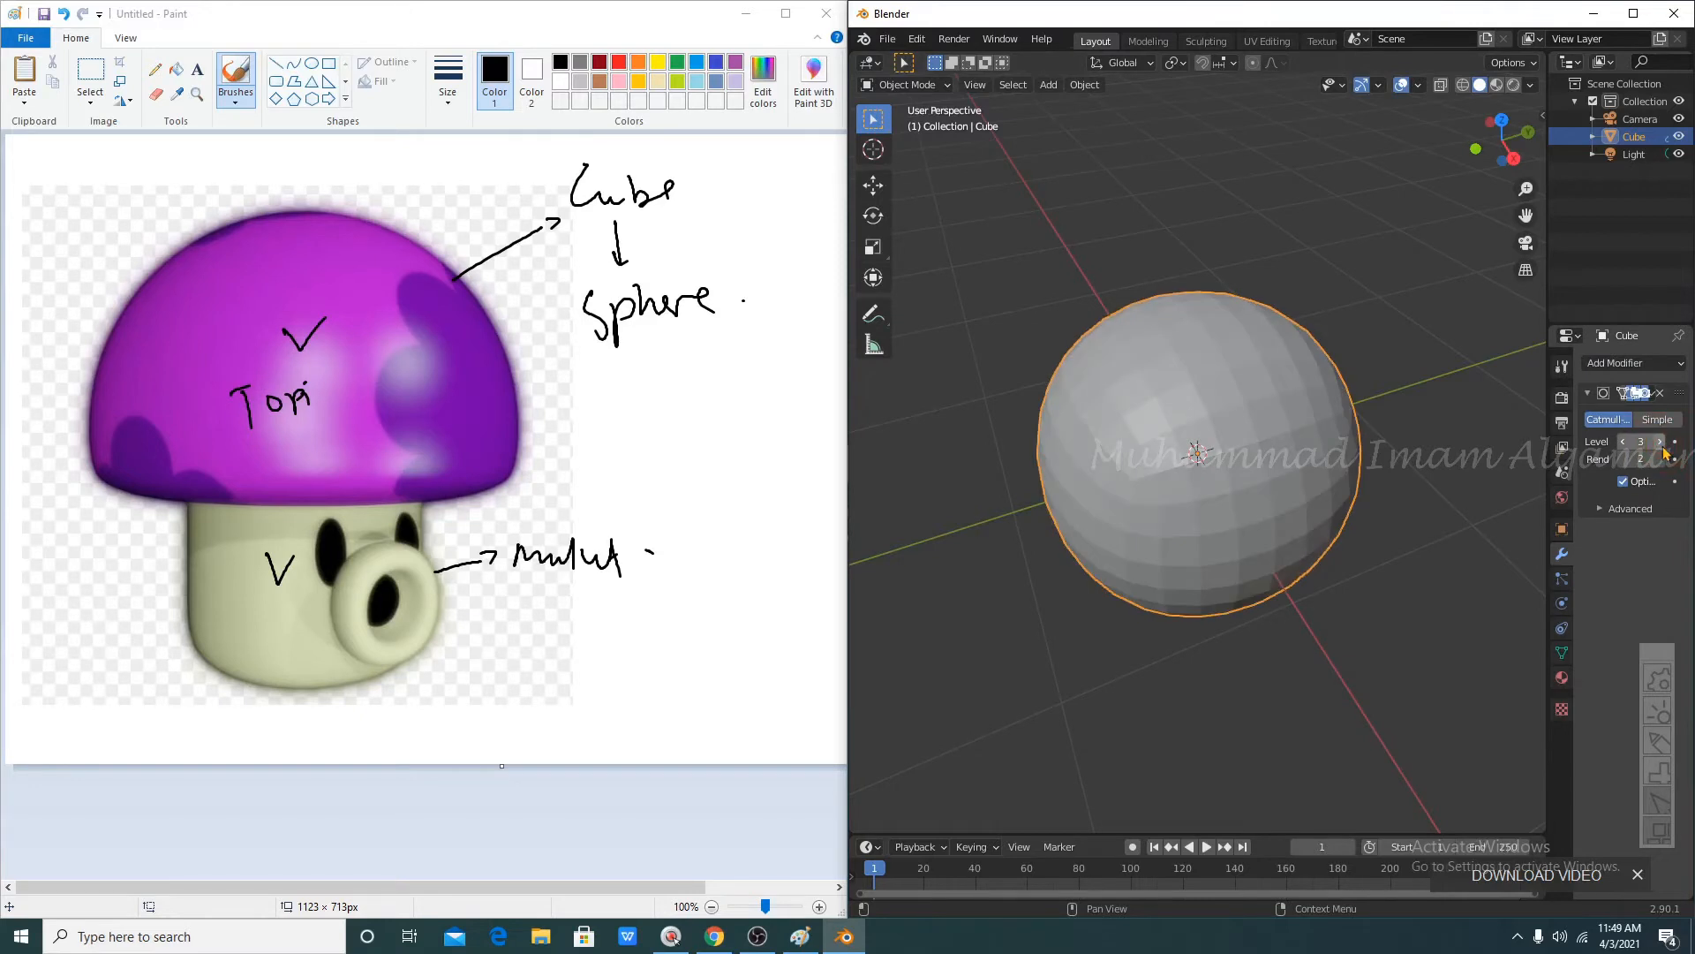
left_click(1660, 442)
scroll(1311, 390, "up", 2)
middle_click_drag(1311, 389, 1272, 485)
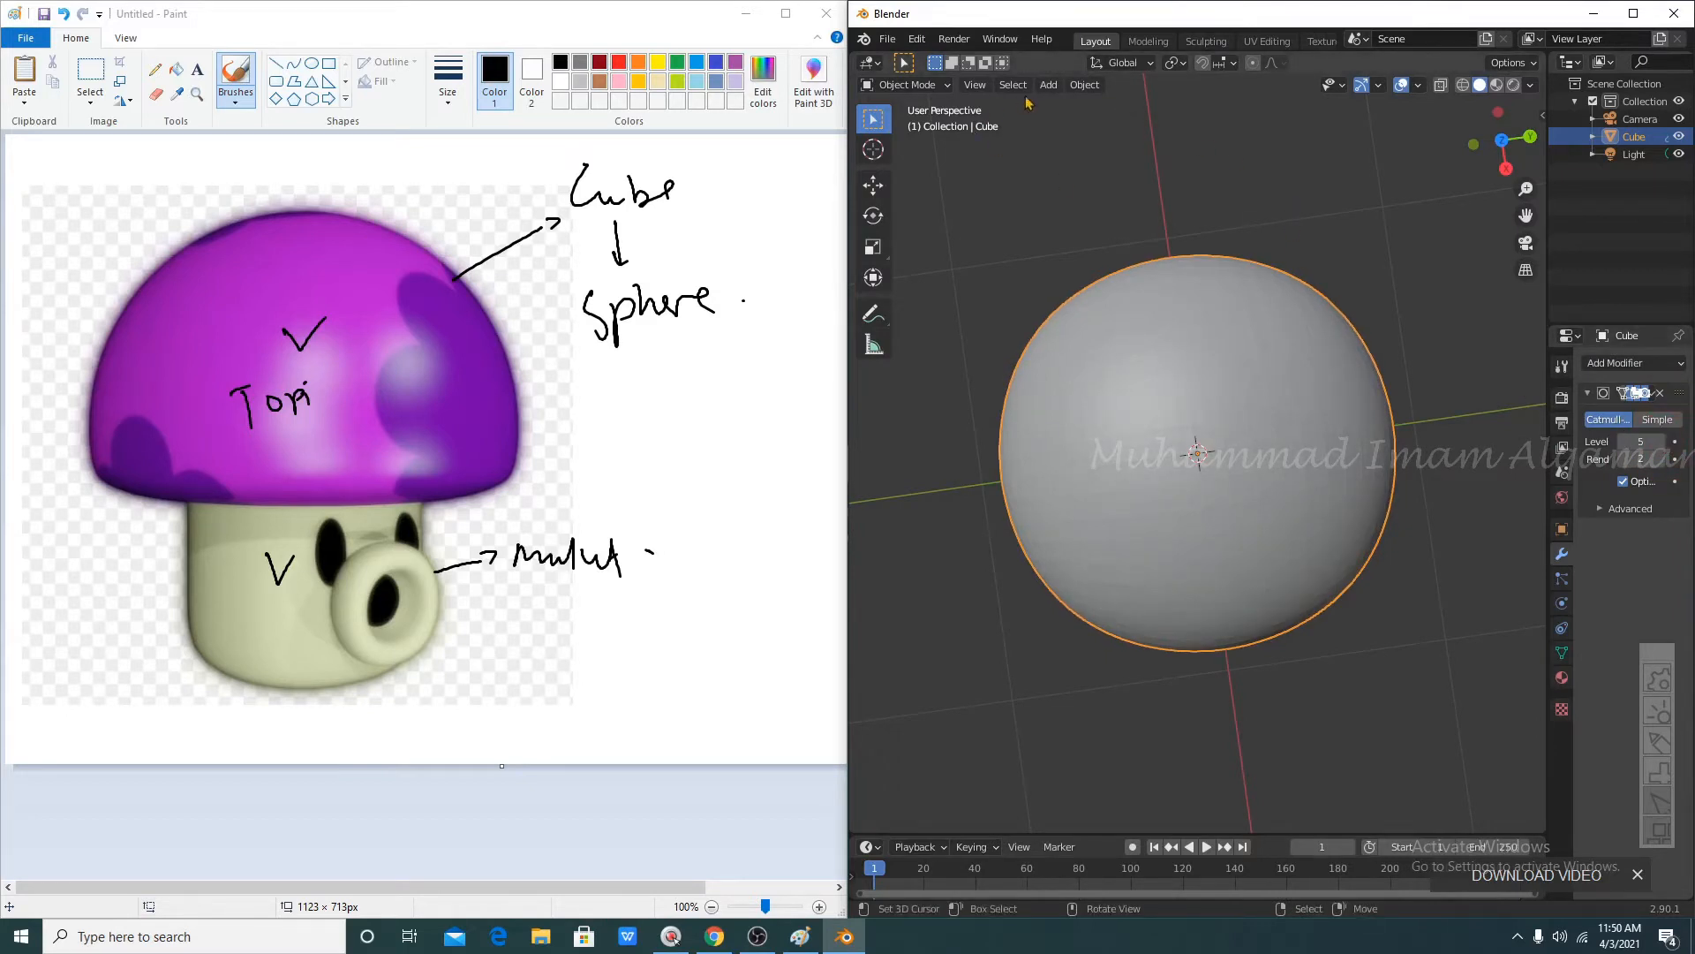
- Apply smooth shading to all faces of the subdivided cube in Edit Mode
key("Tab")
key("a")
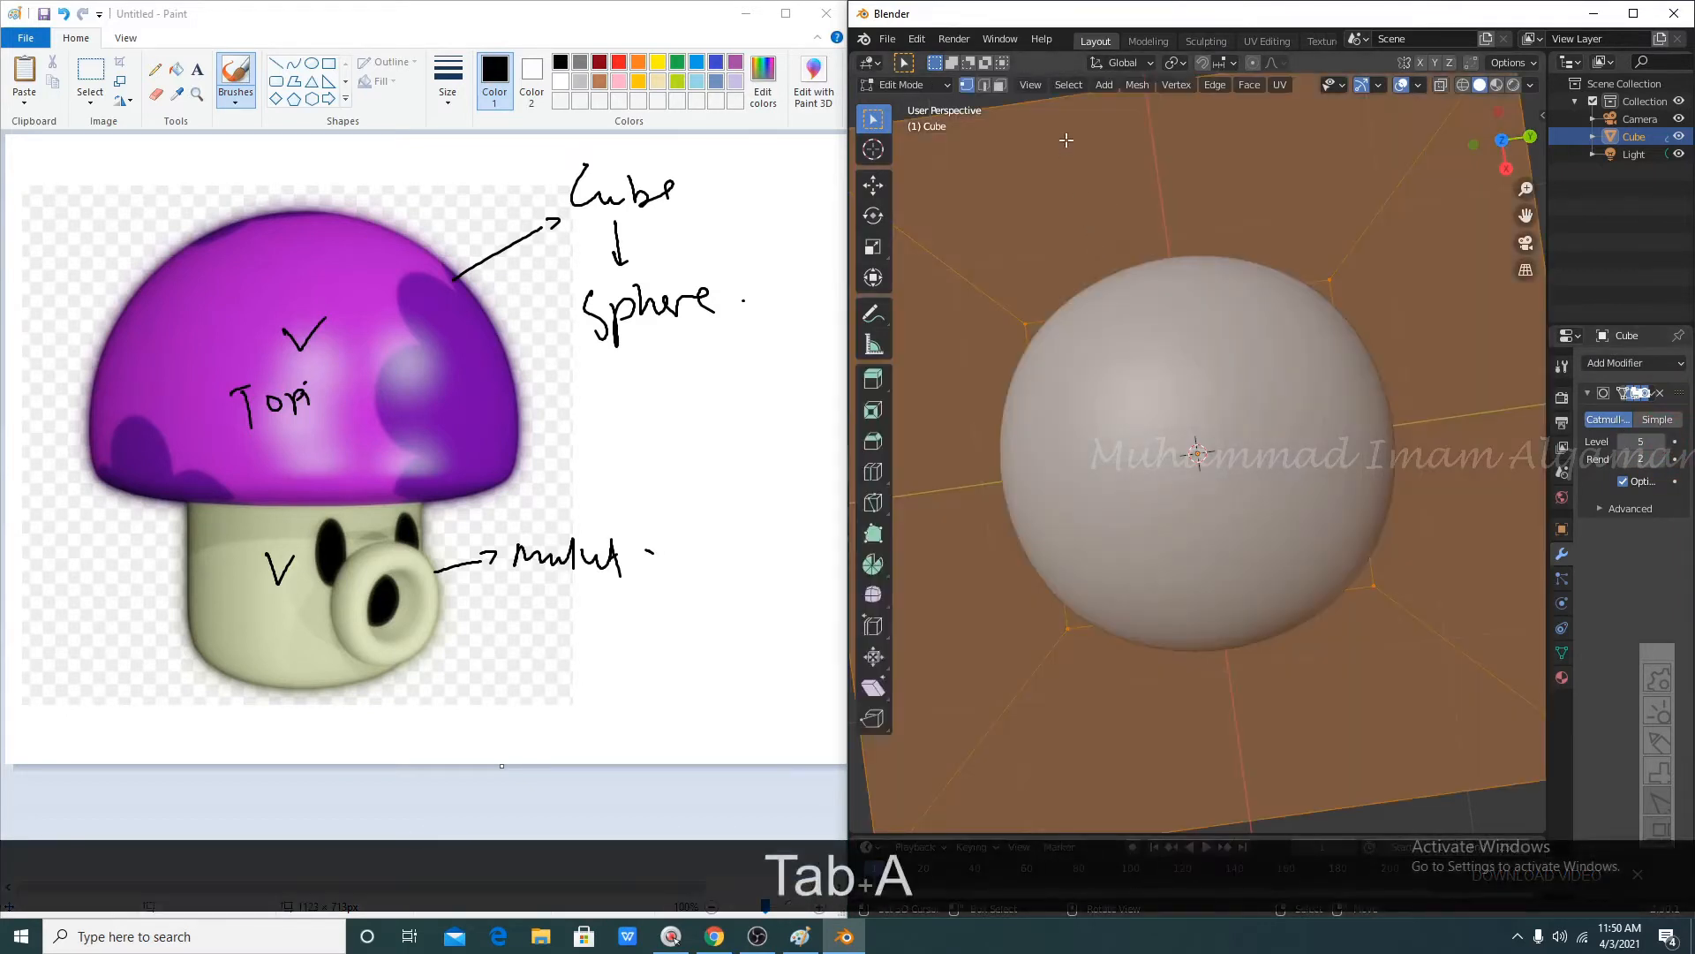
key("Tab")
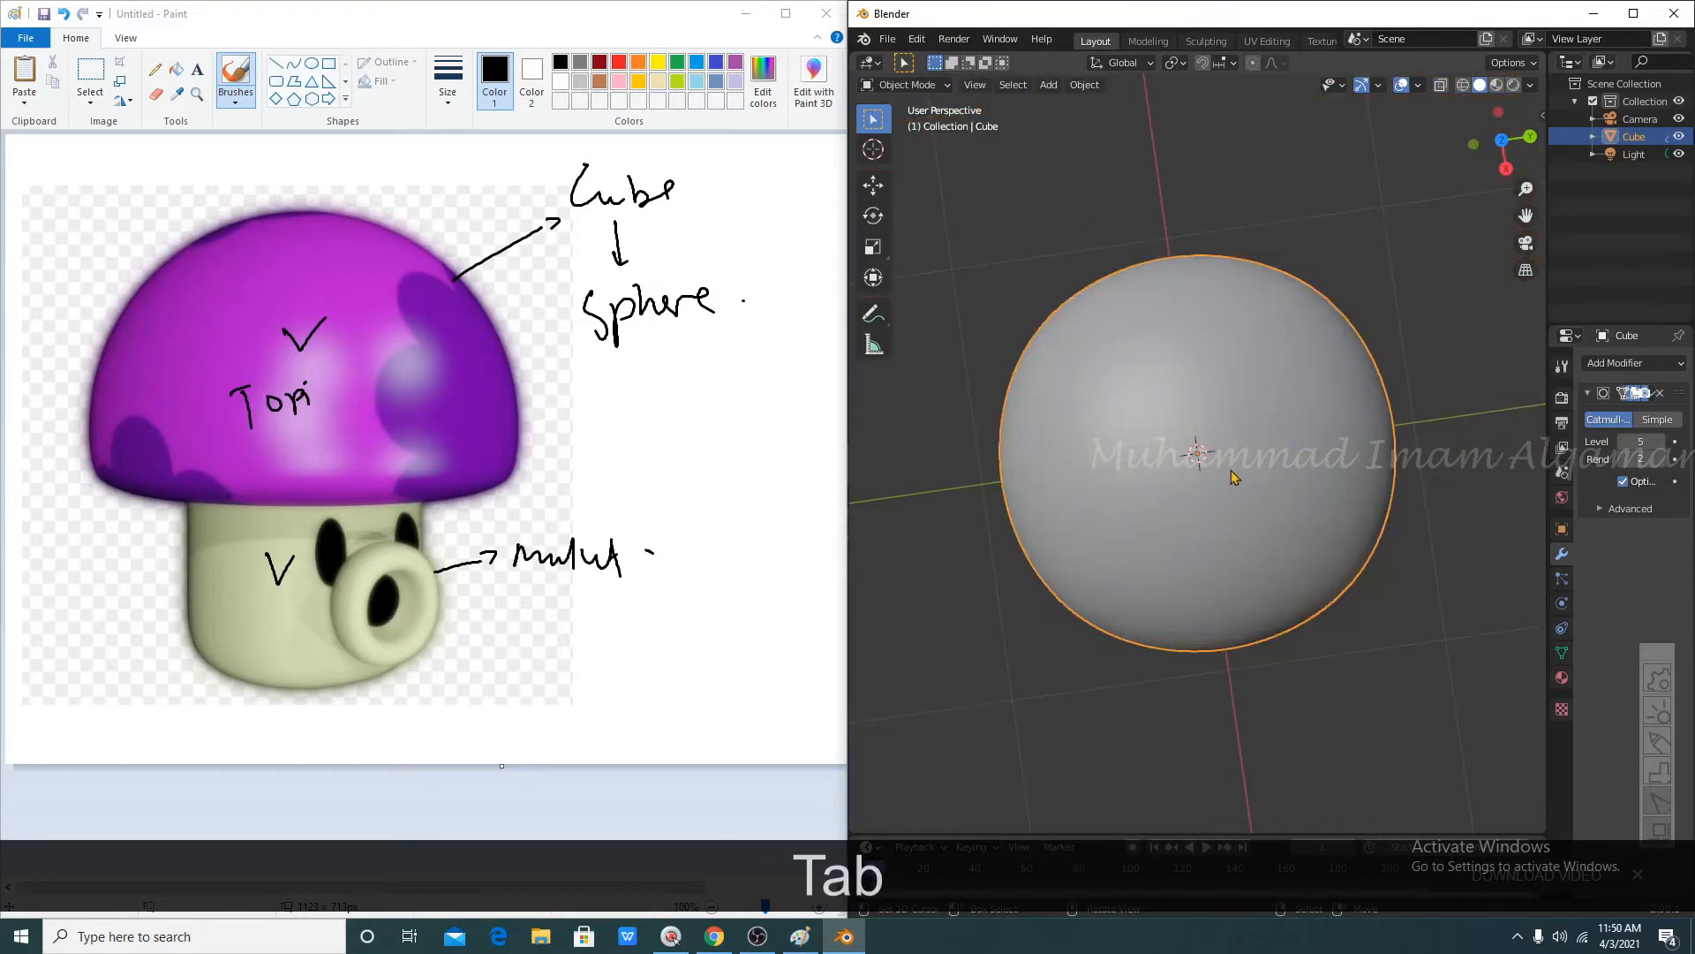
scroll(1234, 473, "down", 3)
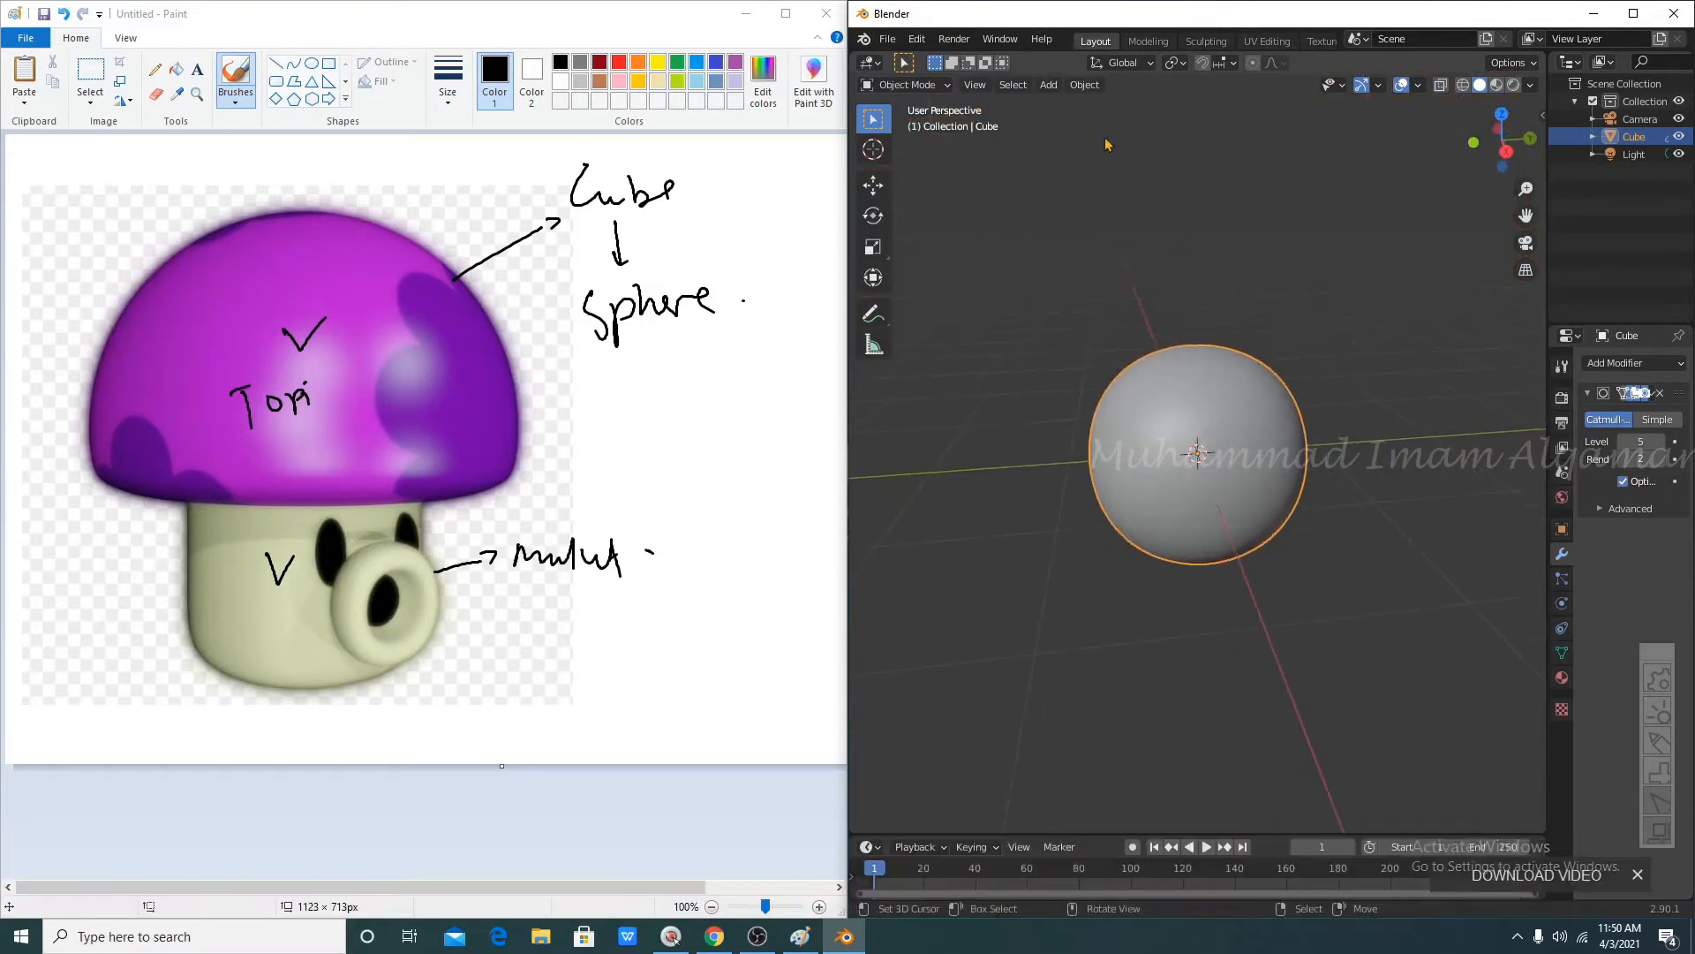
key("Tab")
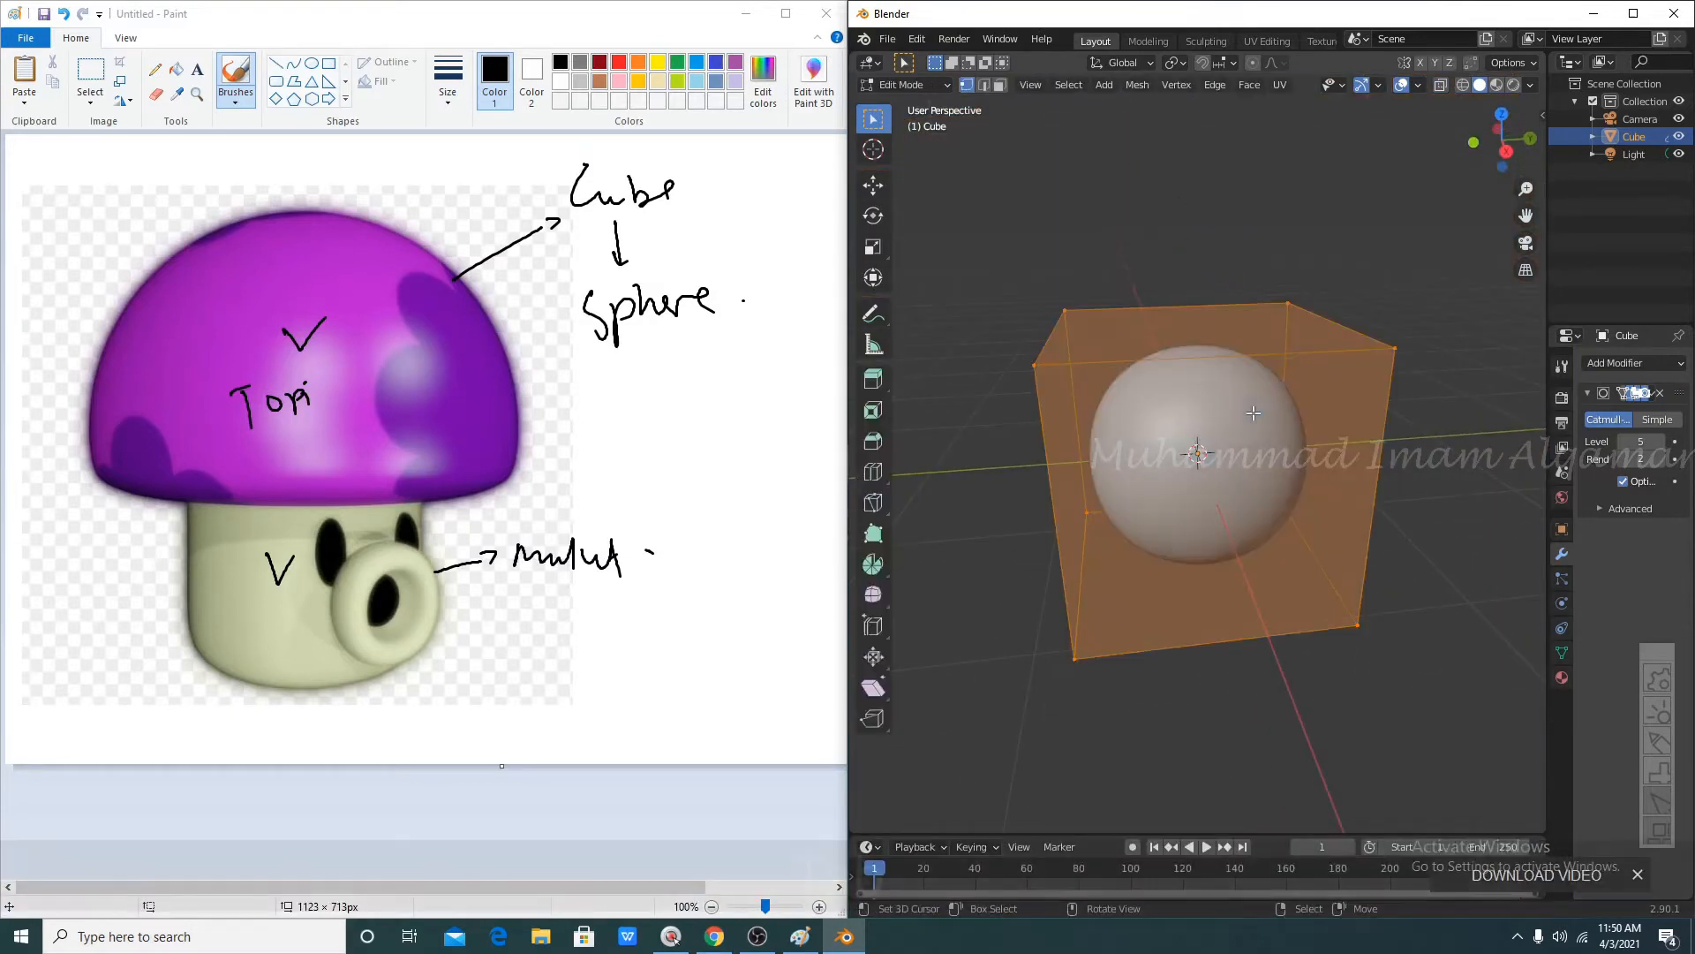
left_click(1137, 85)
mouse_move(1189, 217)
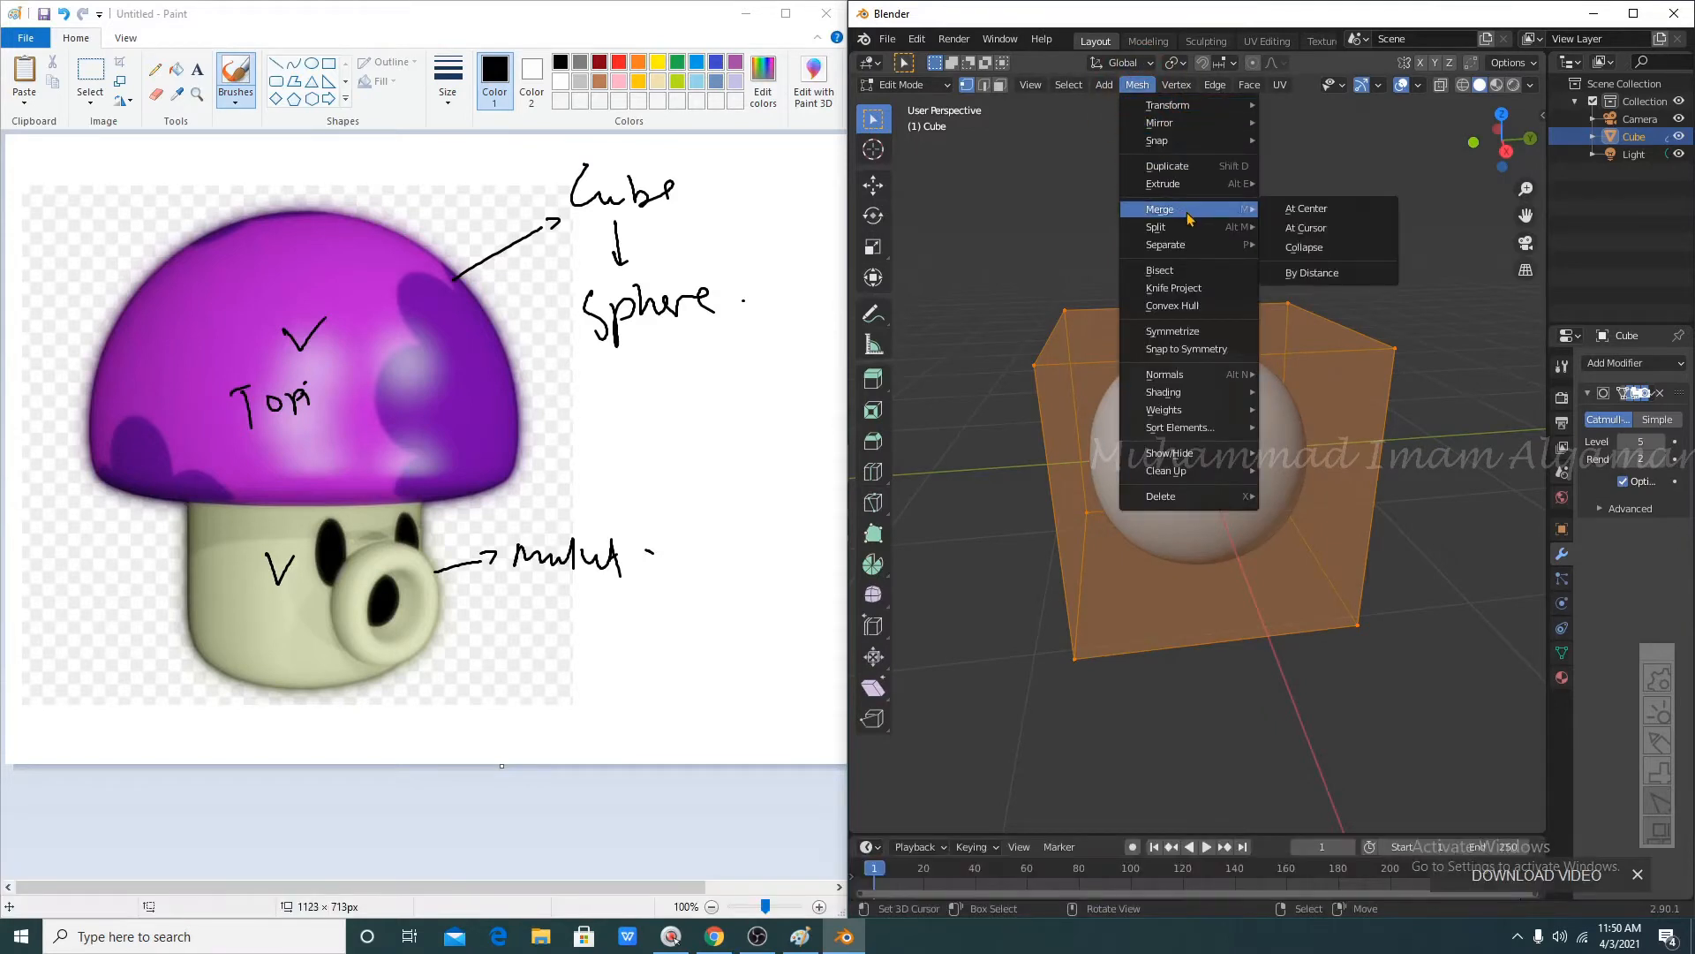
mouse_move(1201, 392)
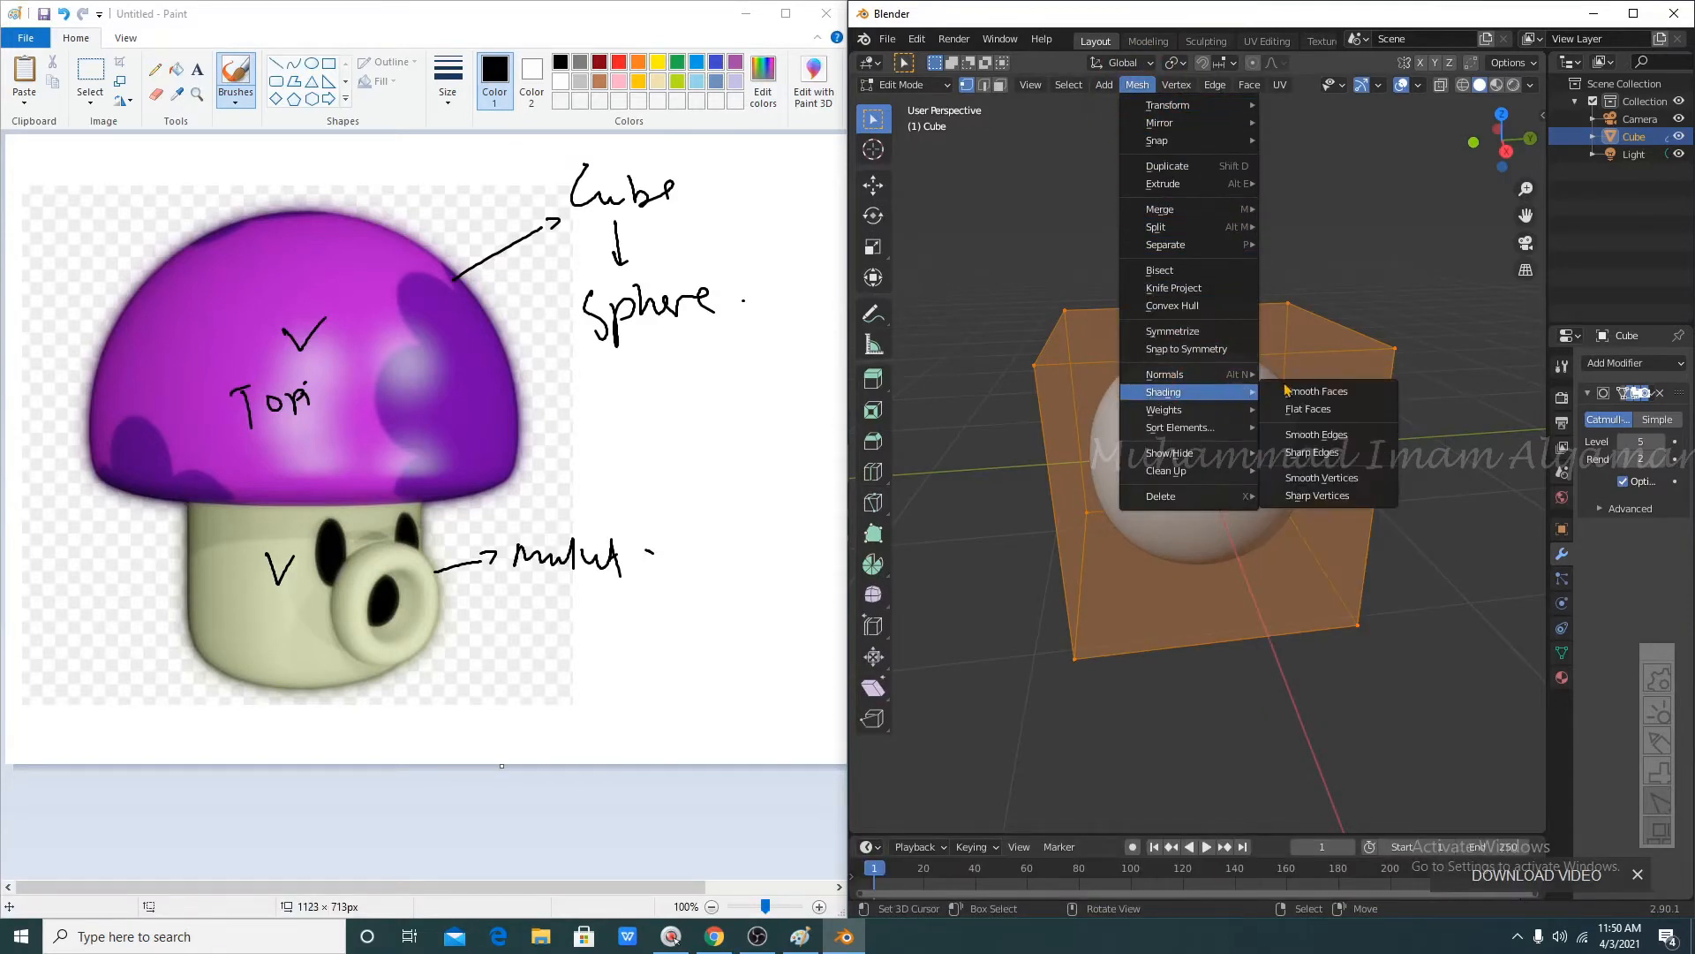
left_click(1302, 390)
scroll(1298, 382, "up", 5)
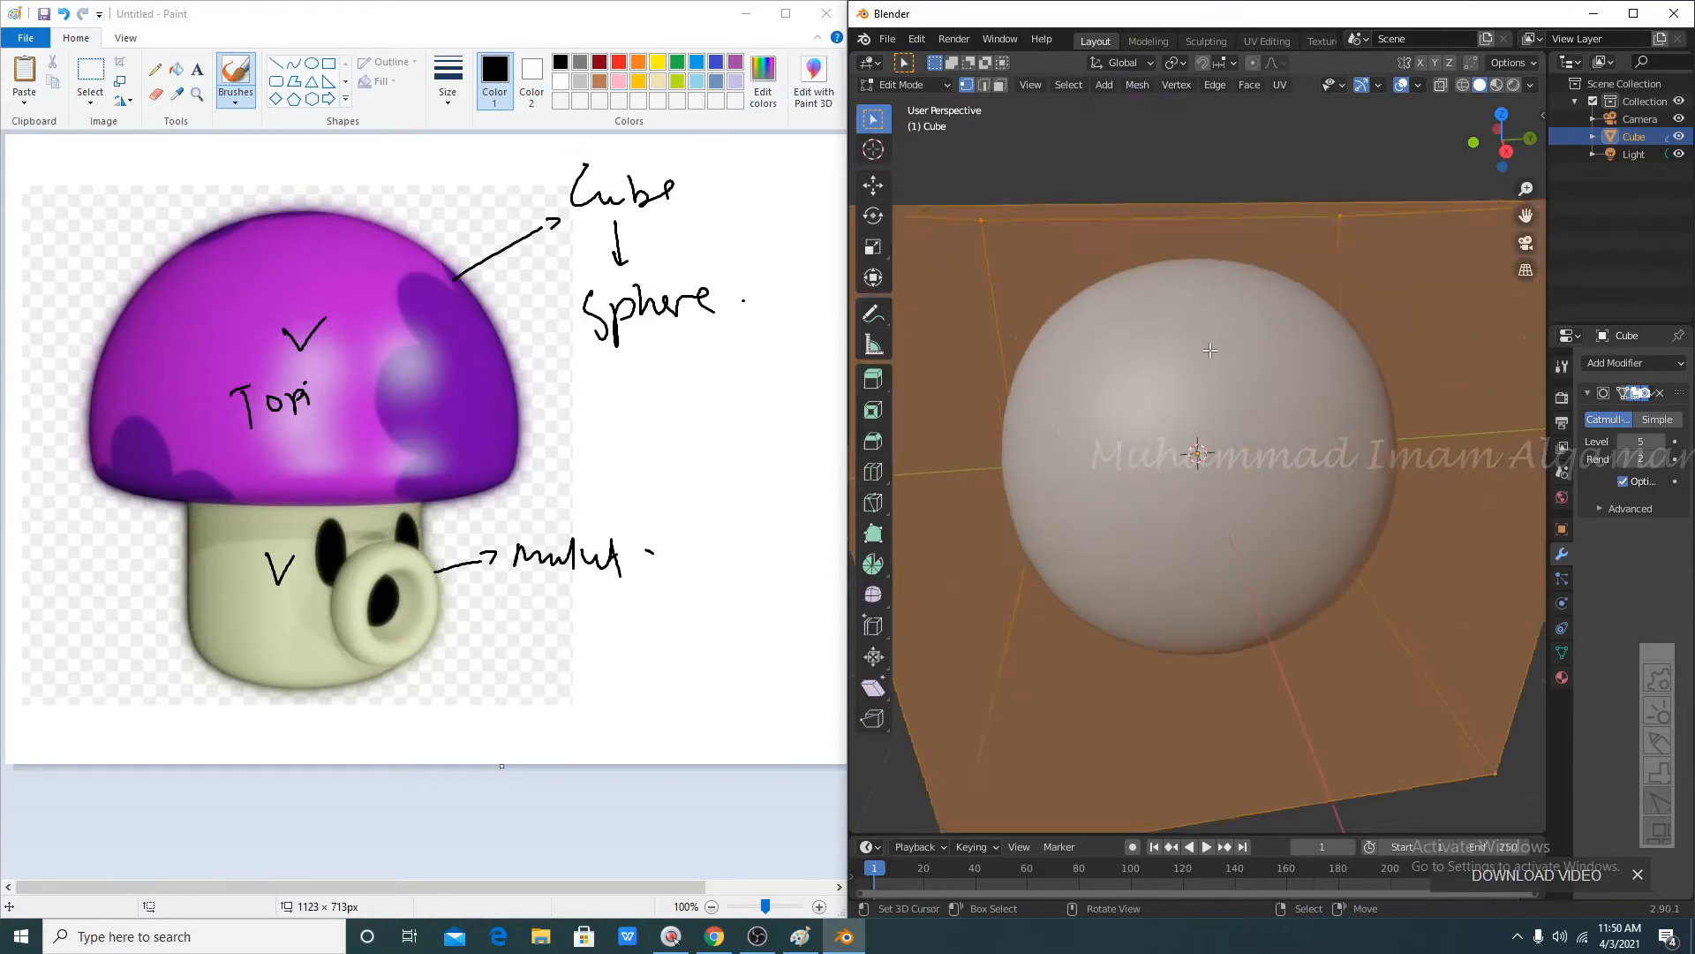
- Return to Object Mode and delete the subdivided cube from the scene
key("Tab")
scroll(1170, 351, "up", 3)
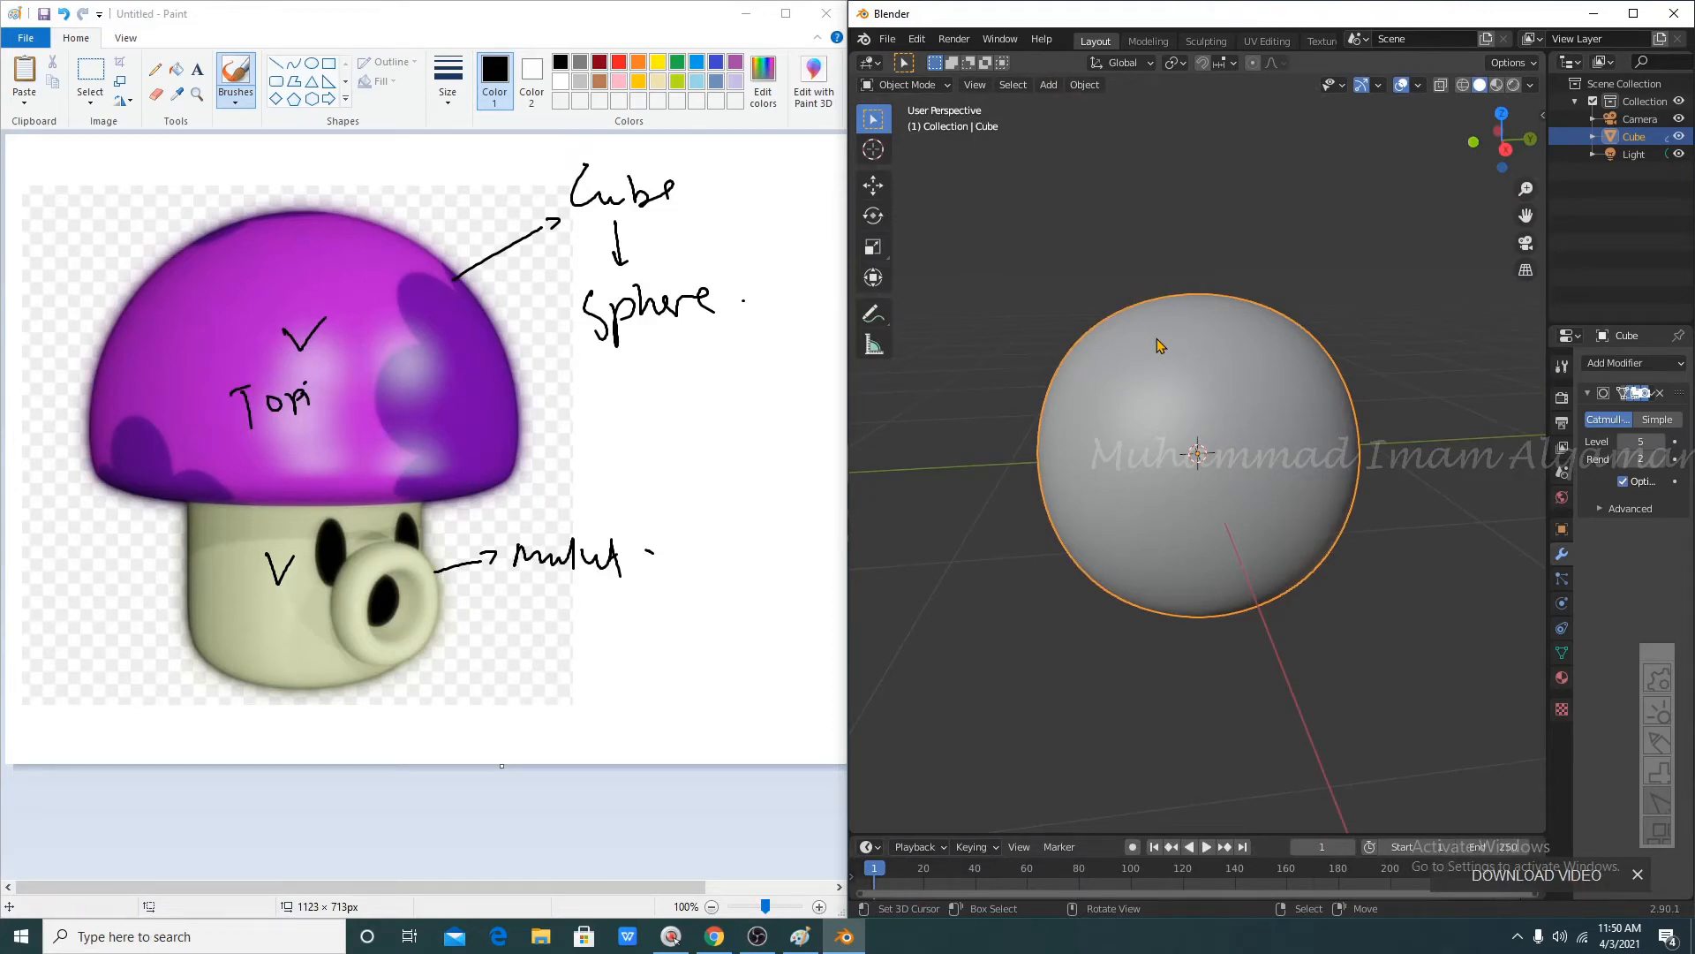
key("Delete")
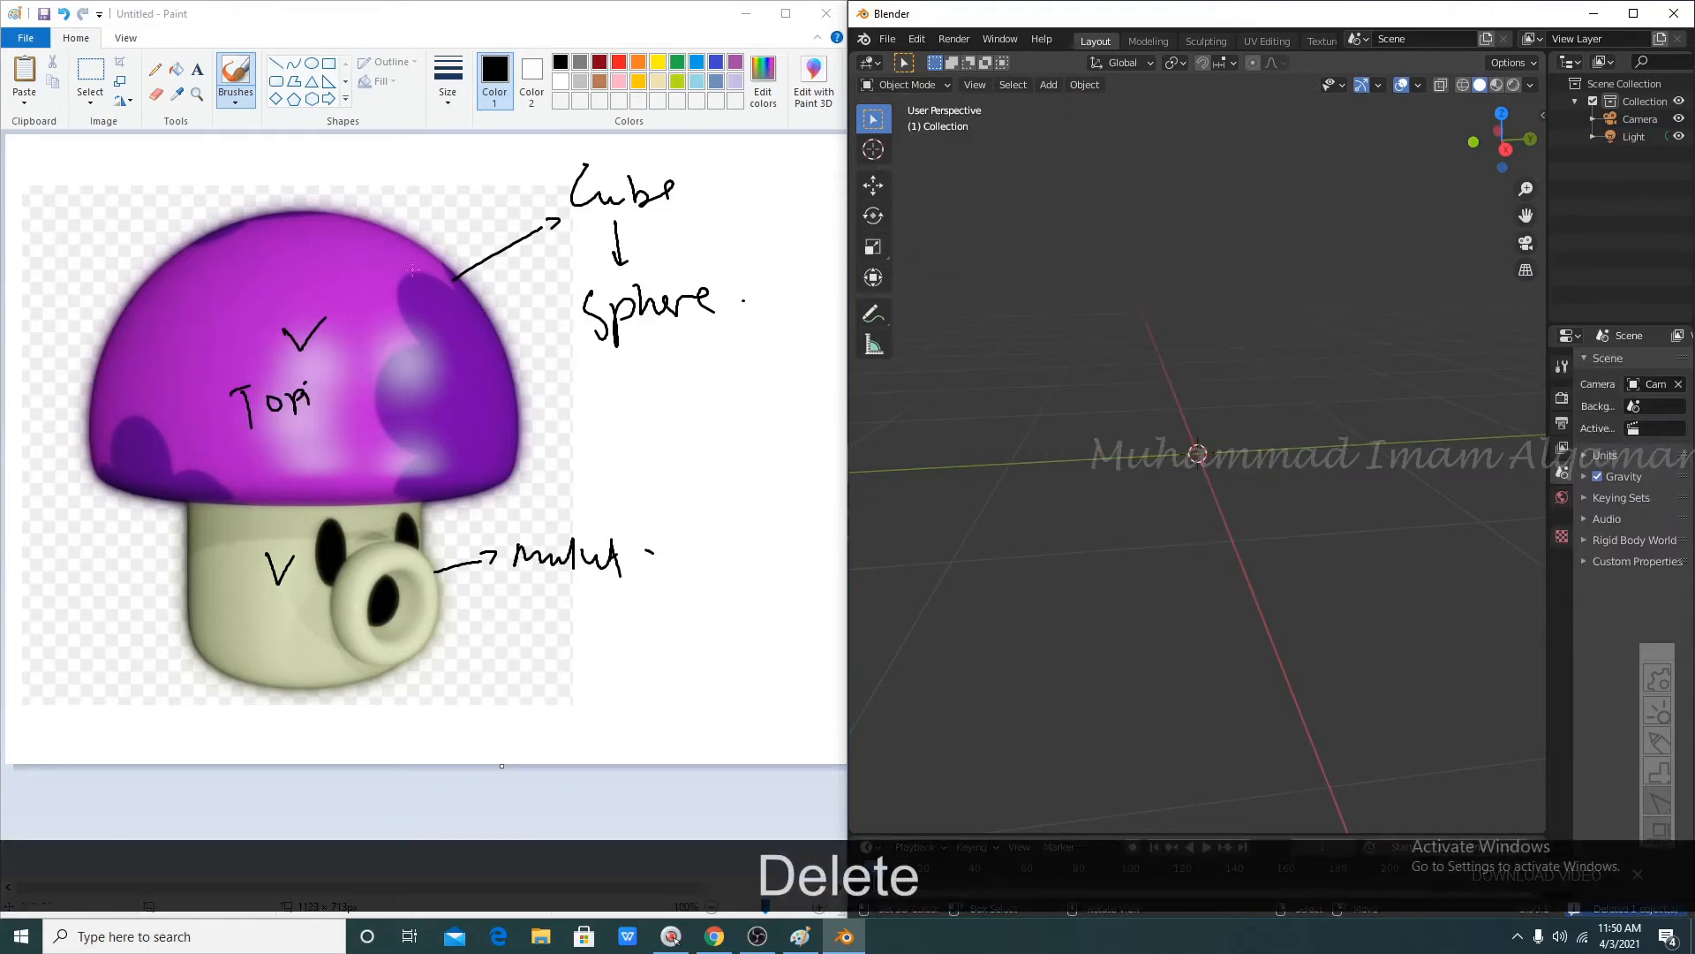
- Switch to Paint and brush the number "1." in front of the "Cube" note
left_click(547, 215)
left_click_drag(528, 193, 532, 220)
left_click(553, 214)
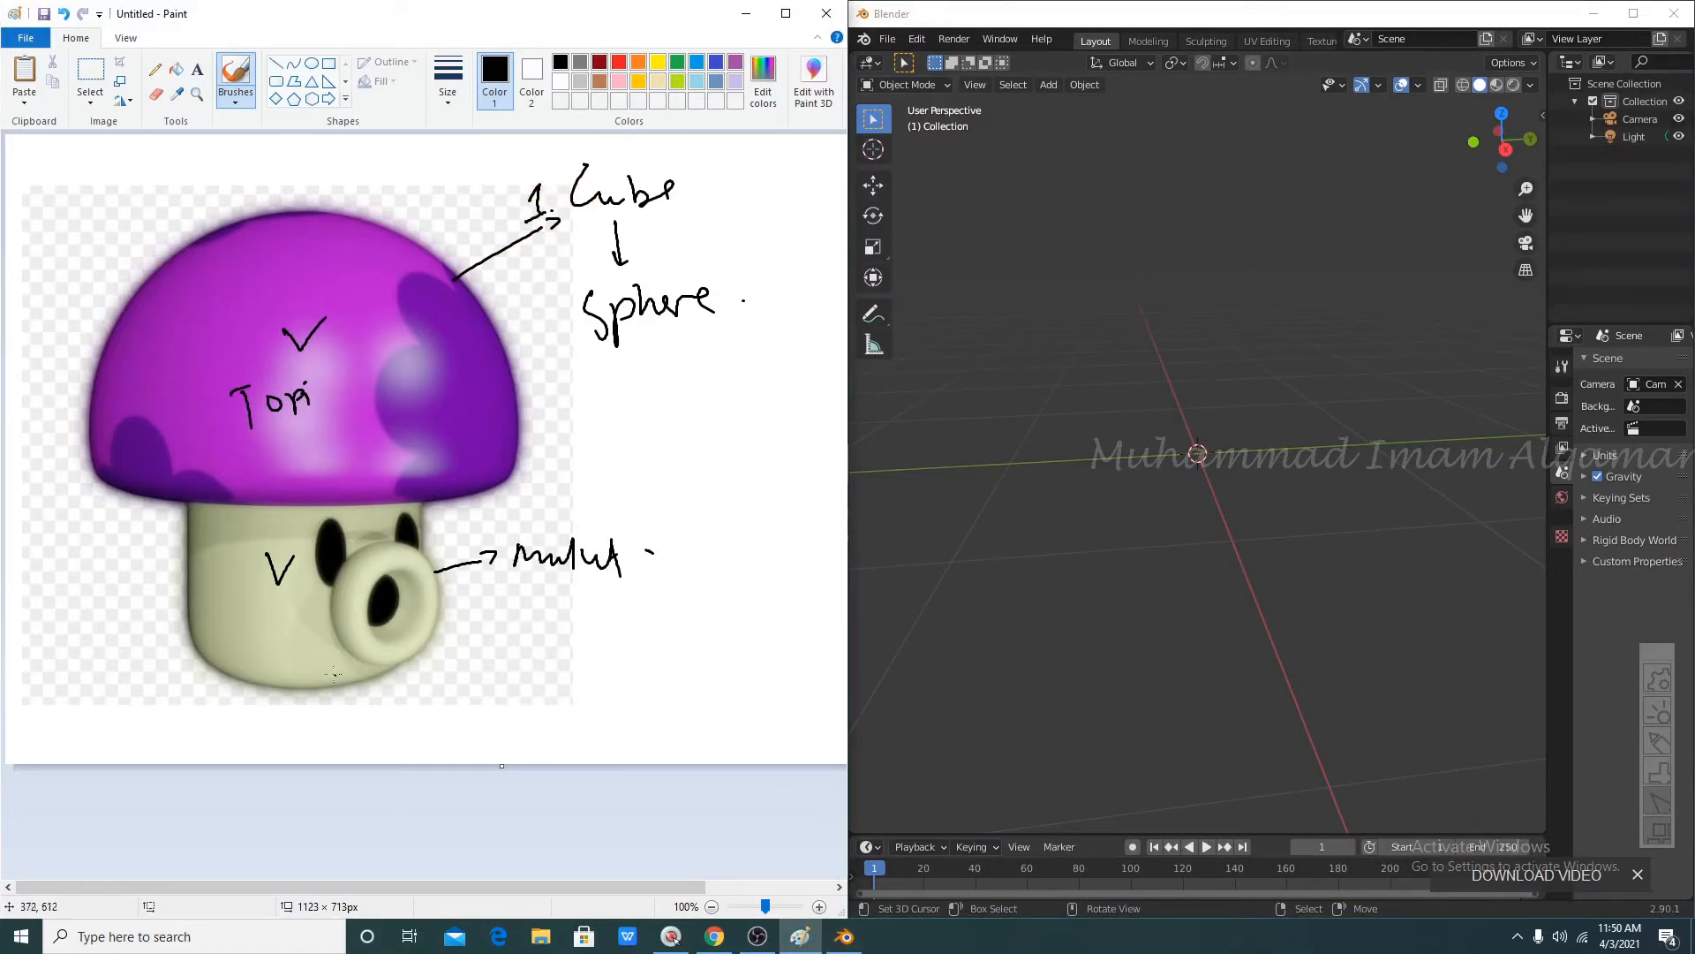
- Brush the note "Kepala" on the mushroom's stem, with an arrow leading down from it to the note "Cylinder"
left_click_drag(227, 605, 267, 632)
left_click(264, 612)
mouse_move(371, 604)
left_mouse_down()
mouse_move(281, 610)
mouse_move(322, 623)
mouse_move(347, 721)
left_mouse_up()
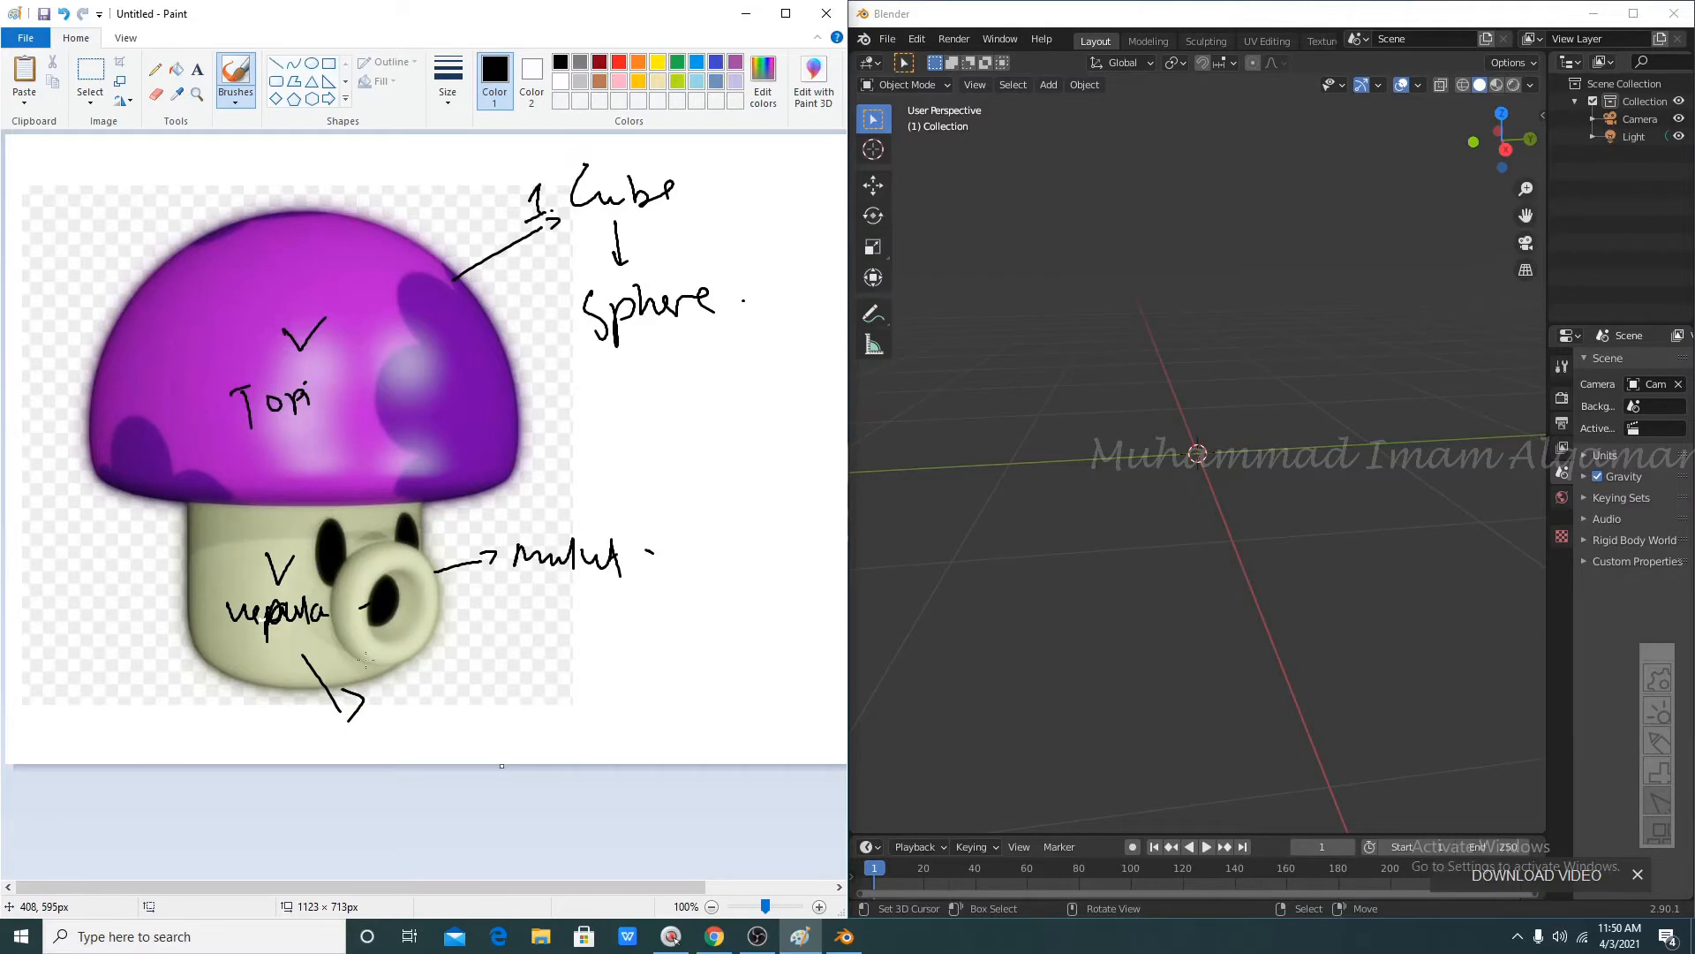
mouse_move(471, 659)
left_mouse_down()
mouse_move(446, 671)
mouse_move(458, 700)
left_mouse_up()
mouse_move(473, 678)
left_mouse_down()
mouse_move(488, 679)
mouse_move(486, 712)
left_mouse_up()
left_click_drag(497, 673, 521, 691)
left_click_drag(526, 681, 617, 658)
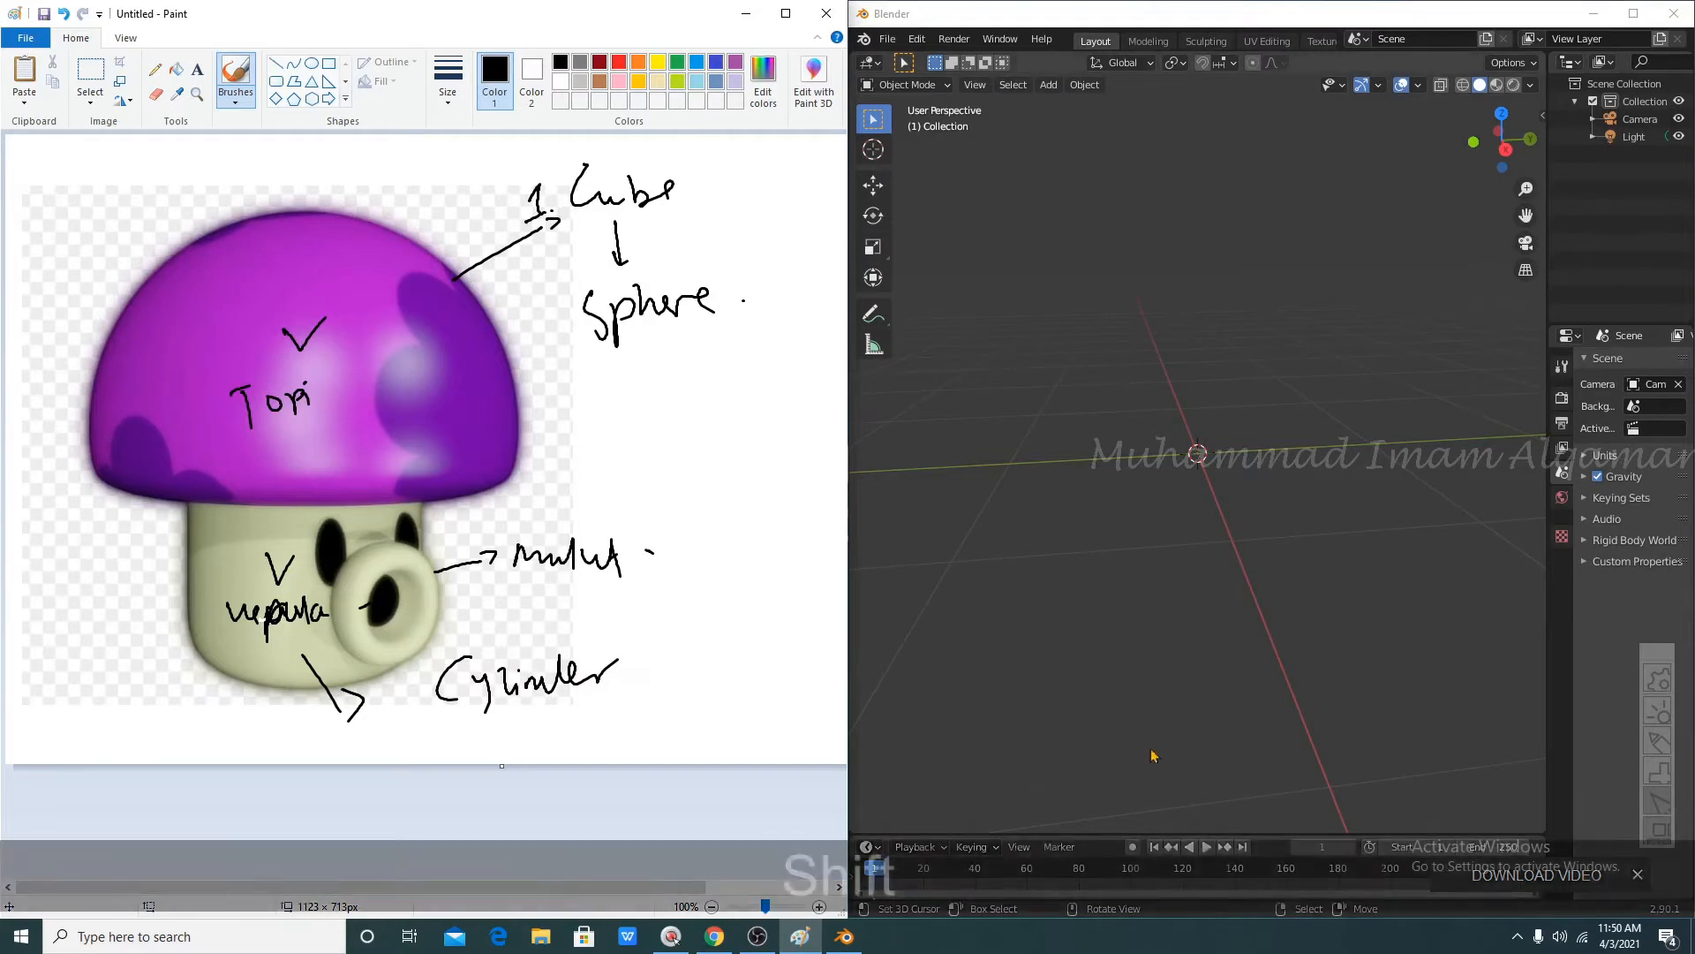
- Switch to Blender, add a cylinder mesh to demonstrate the stem's base shape, and delete it again
key("shift+a")
left_click(1227, 479)
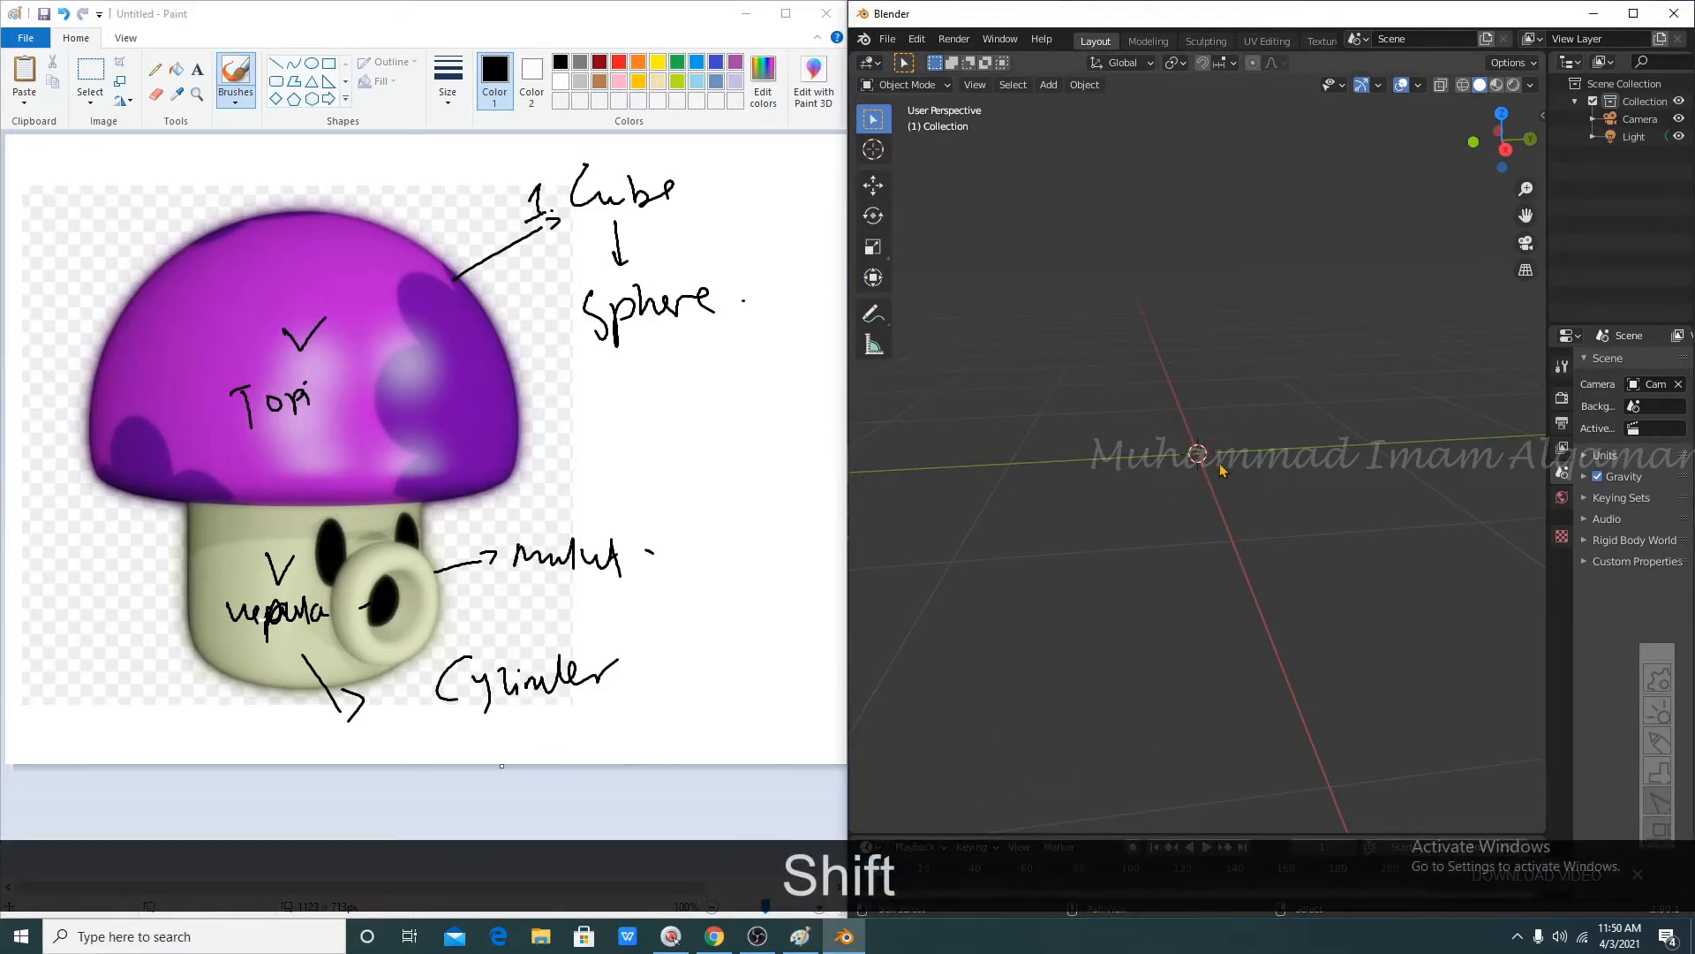
key("shift+a")
mouse_move(1222, 466)
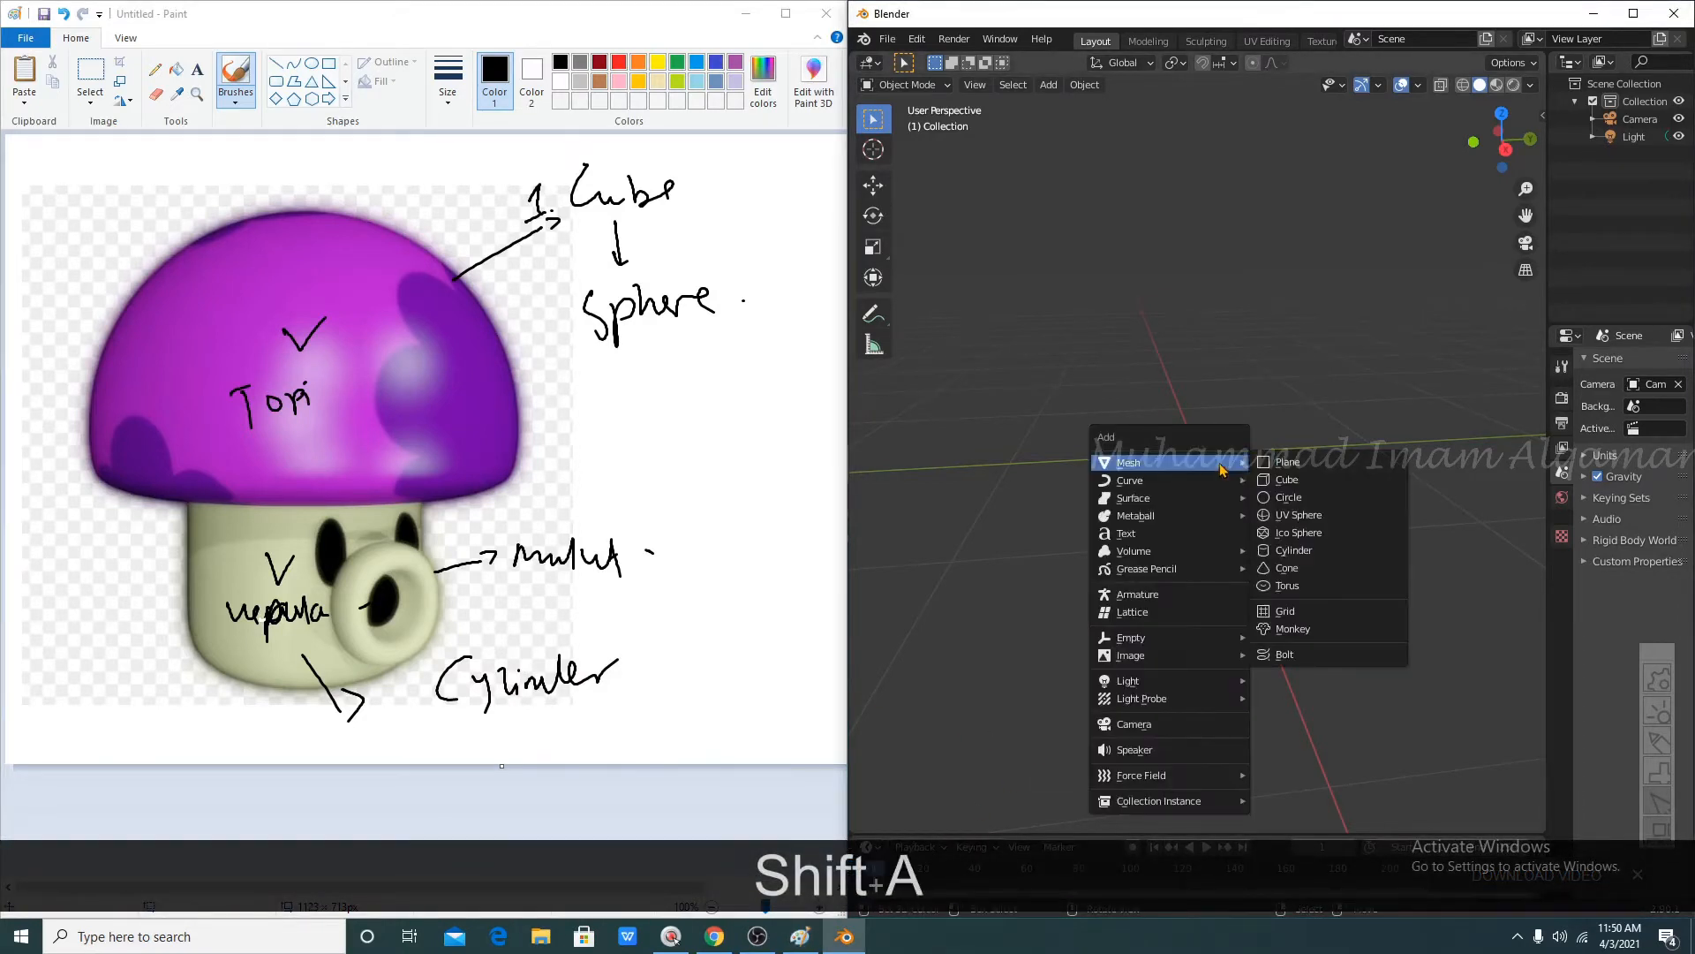
left_click(1298, 549)
scroll(1160, 465, "down", 3)
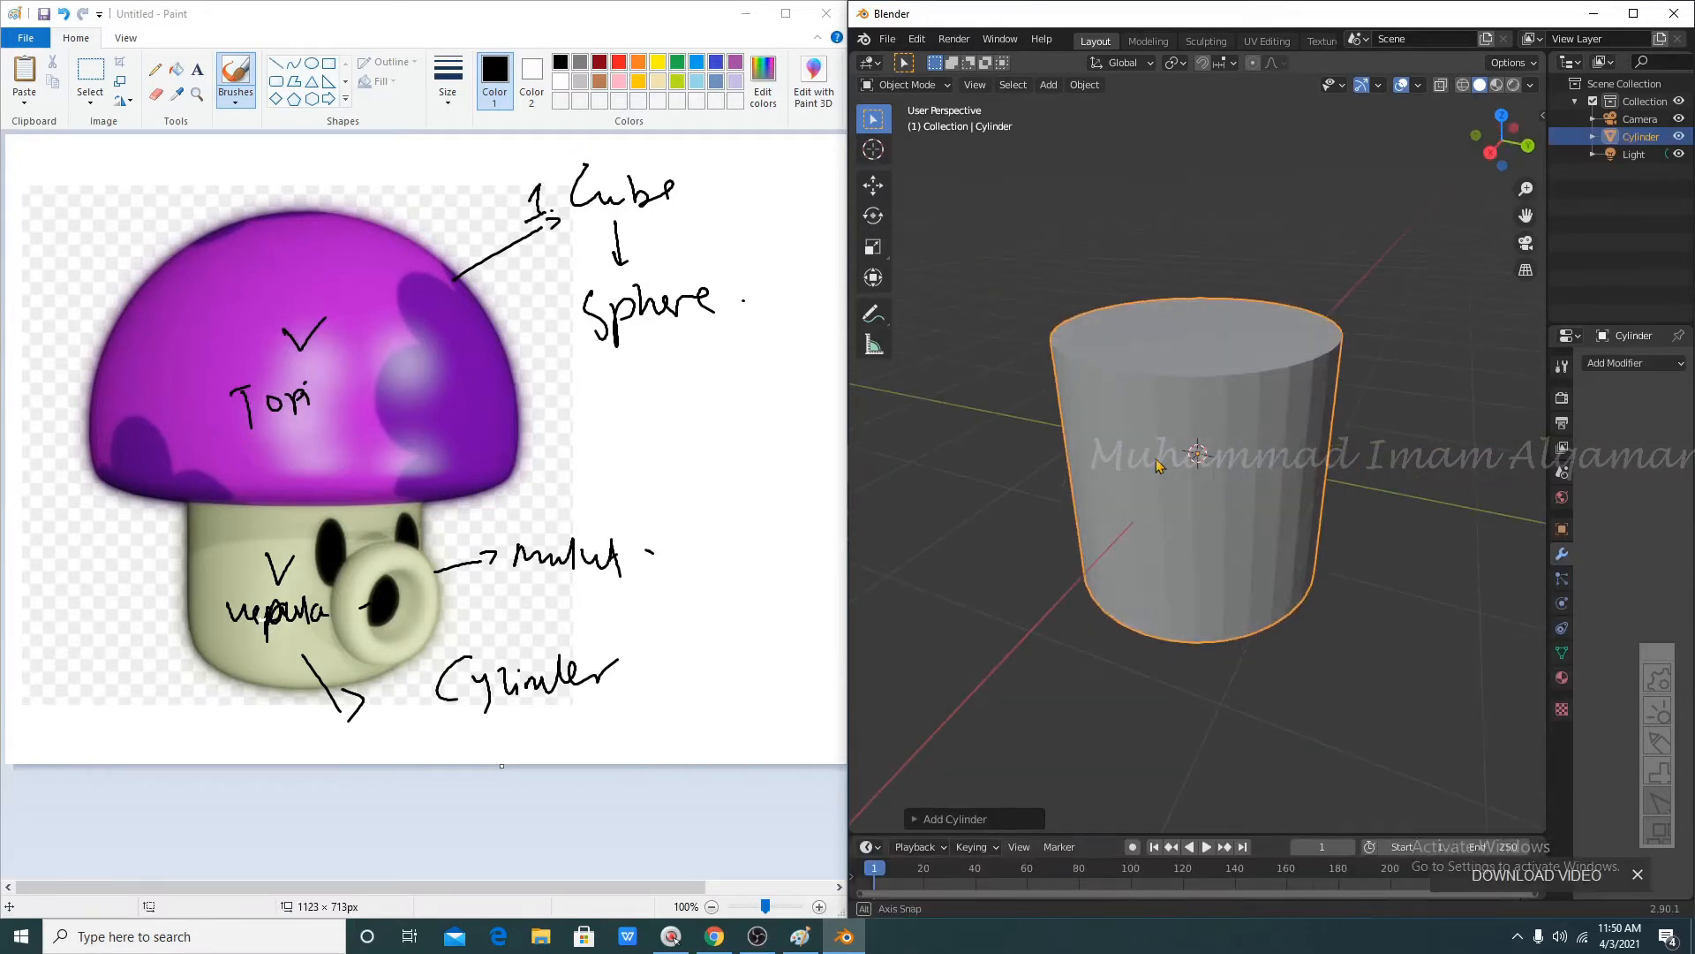
key("Delete")
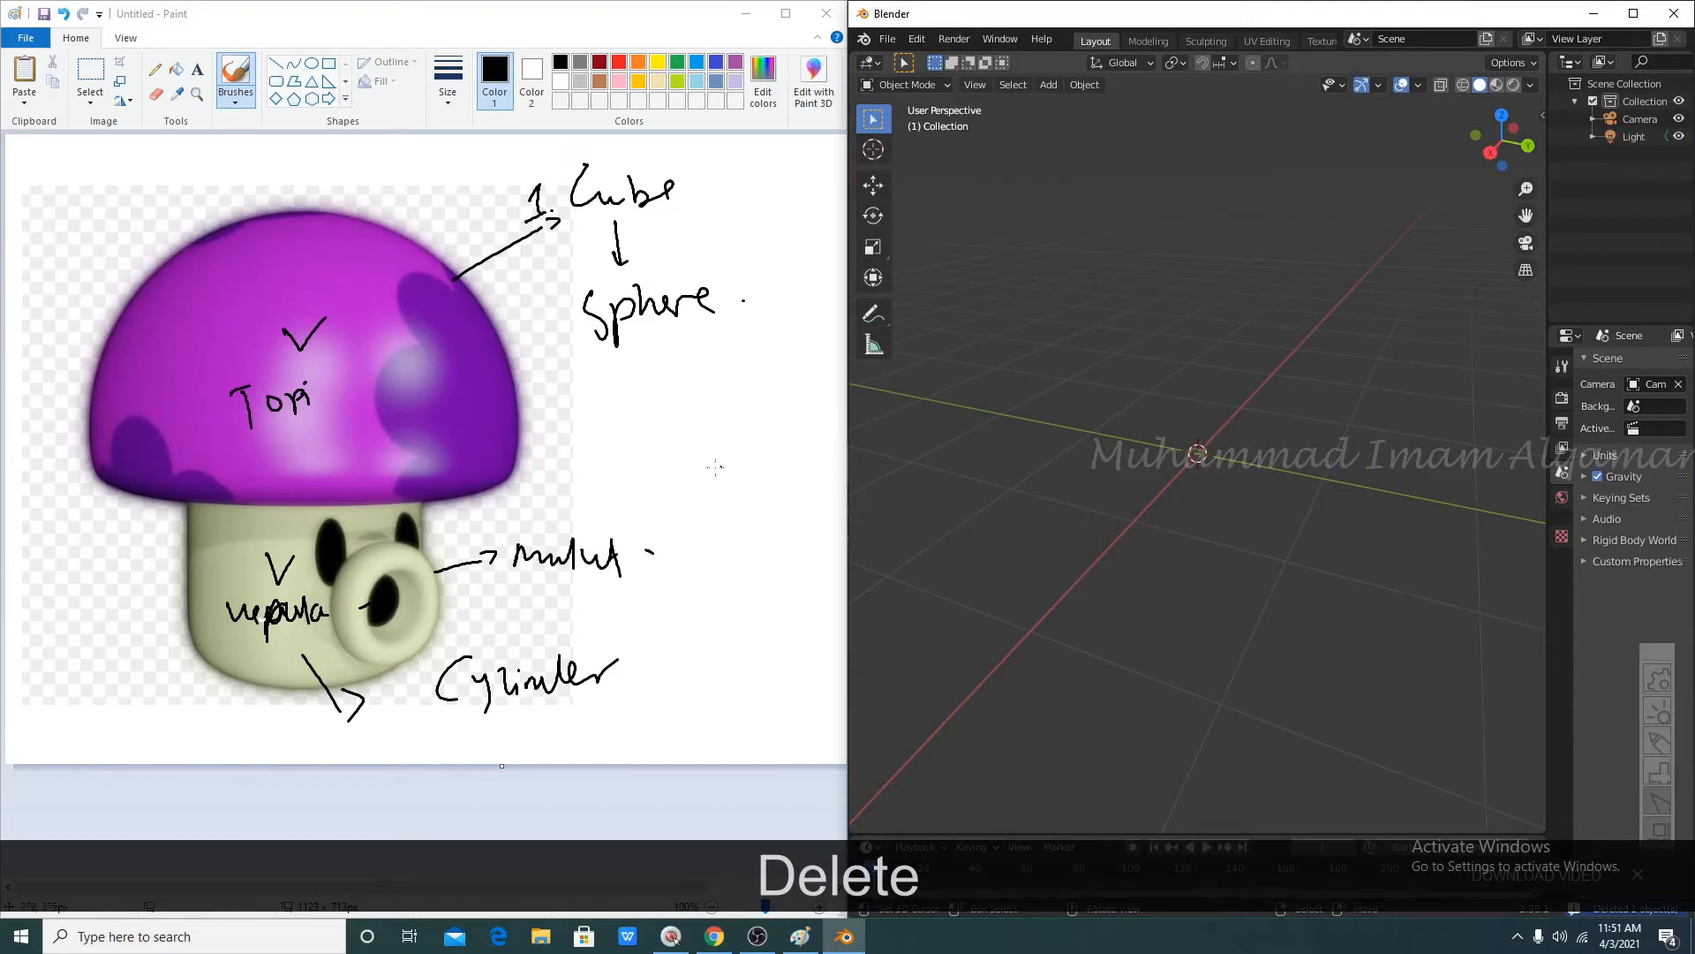
- Switch to Paint and brush the number "2." in front of the "Cylinder" note
left_click(414, 698)
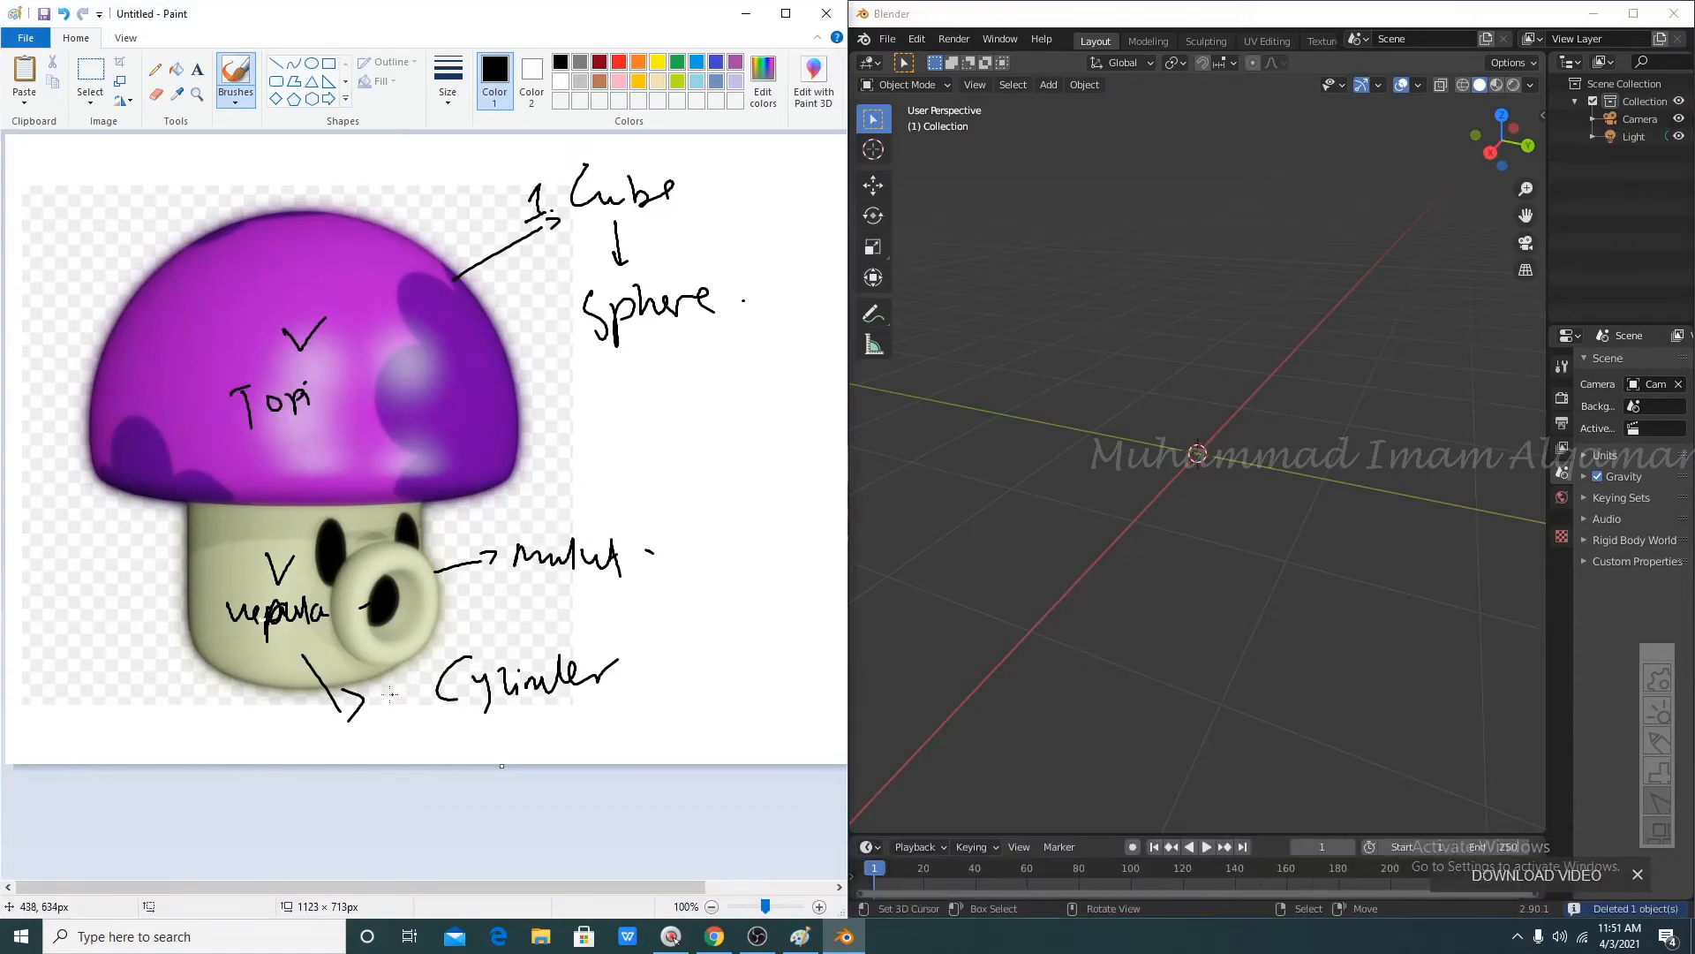
mouse_move(388, 690)
left_mouse_down()
mouse_move(402, 680)
mouse_move(412, 703)
left_mouse_up()
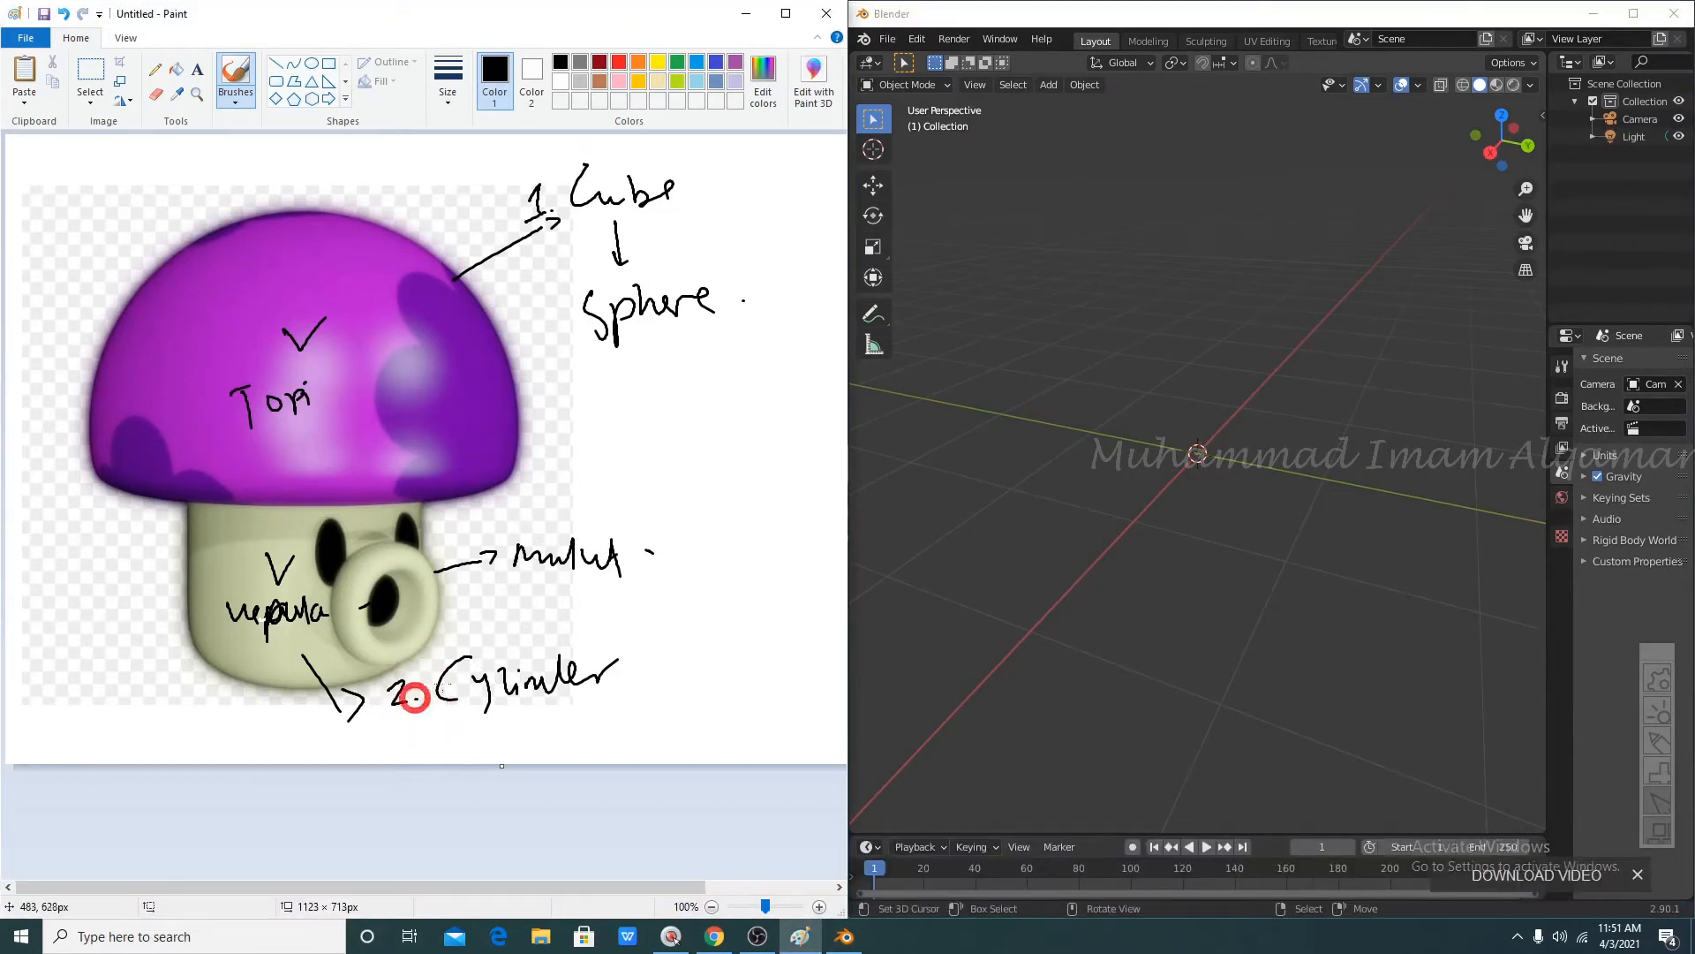
left_click(420, 699)
- Brush an arrow from the "Mulut" note to a new double-underlined note "Thorus", numbered "3."
mouse_move(582, 541)
left_mouse_down()
mouse_move(637, 500)
mouse_move(687, 517)
left_mouse_up()
left_click_drag(677, 501, 799, 503)
left_click_drag(722, 559, 747, 540)
left_click_drag(729, 565, 756, 546)
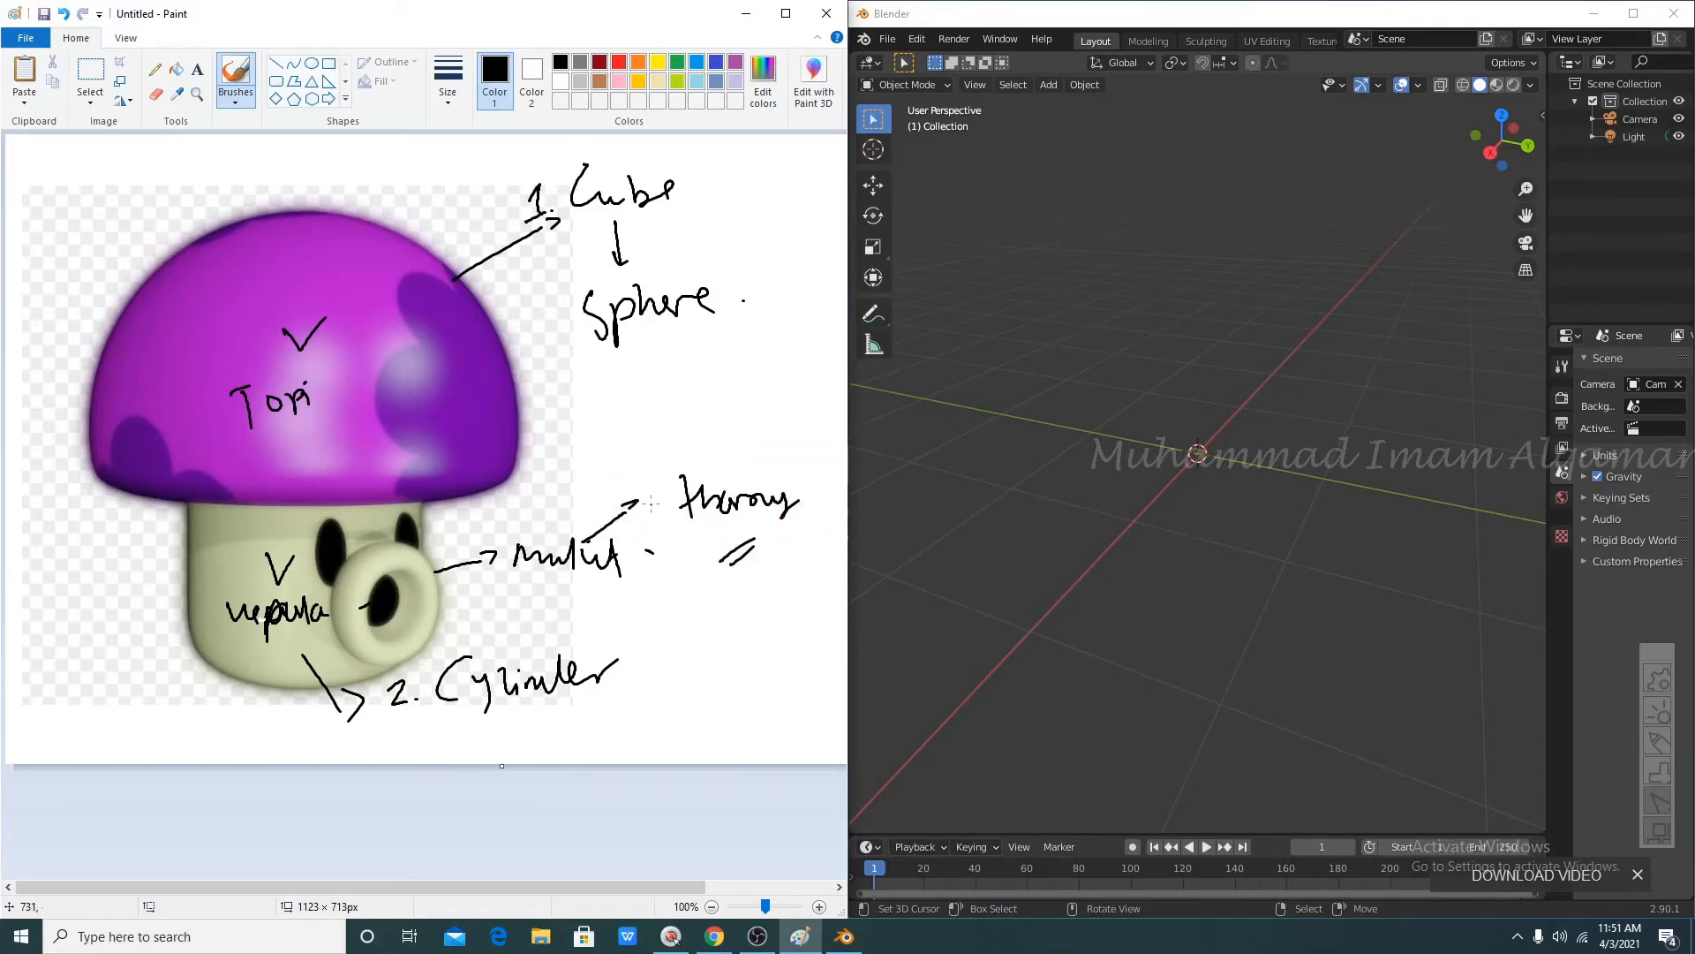
left_click_drag(651, 496, 654, 528)
- Brush the note "Tampak kanan" above the cap, and switch to Blender's right orthographic view
mouse_move(64, 187)
left_mouse_down()
mouse_move(50, 209)
mouse_move(71, 174)
mouse_move(111, 207)
mouse_move(323, 181)
left_mouse_up()
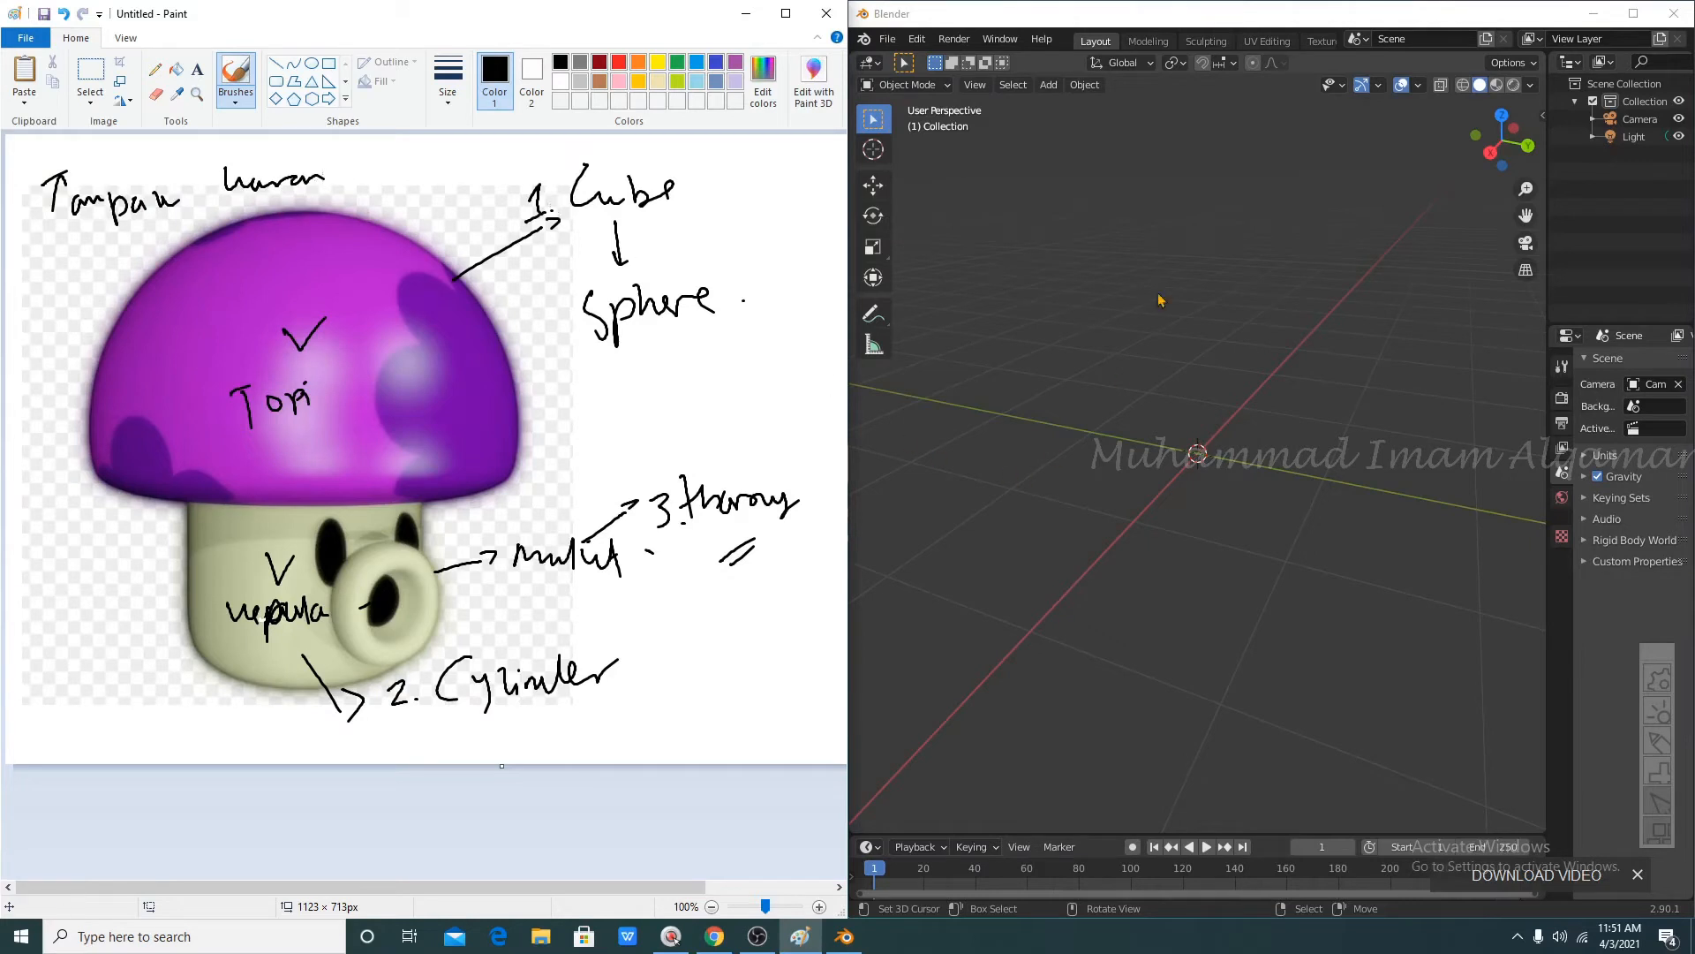
left_click(1213, 473)
left_click(1199, 457)
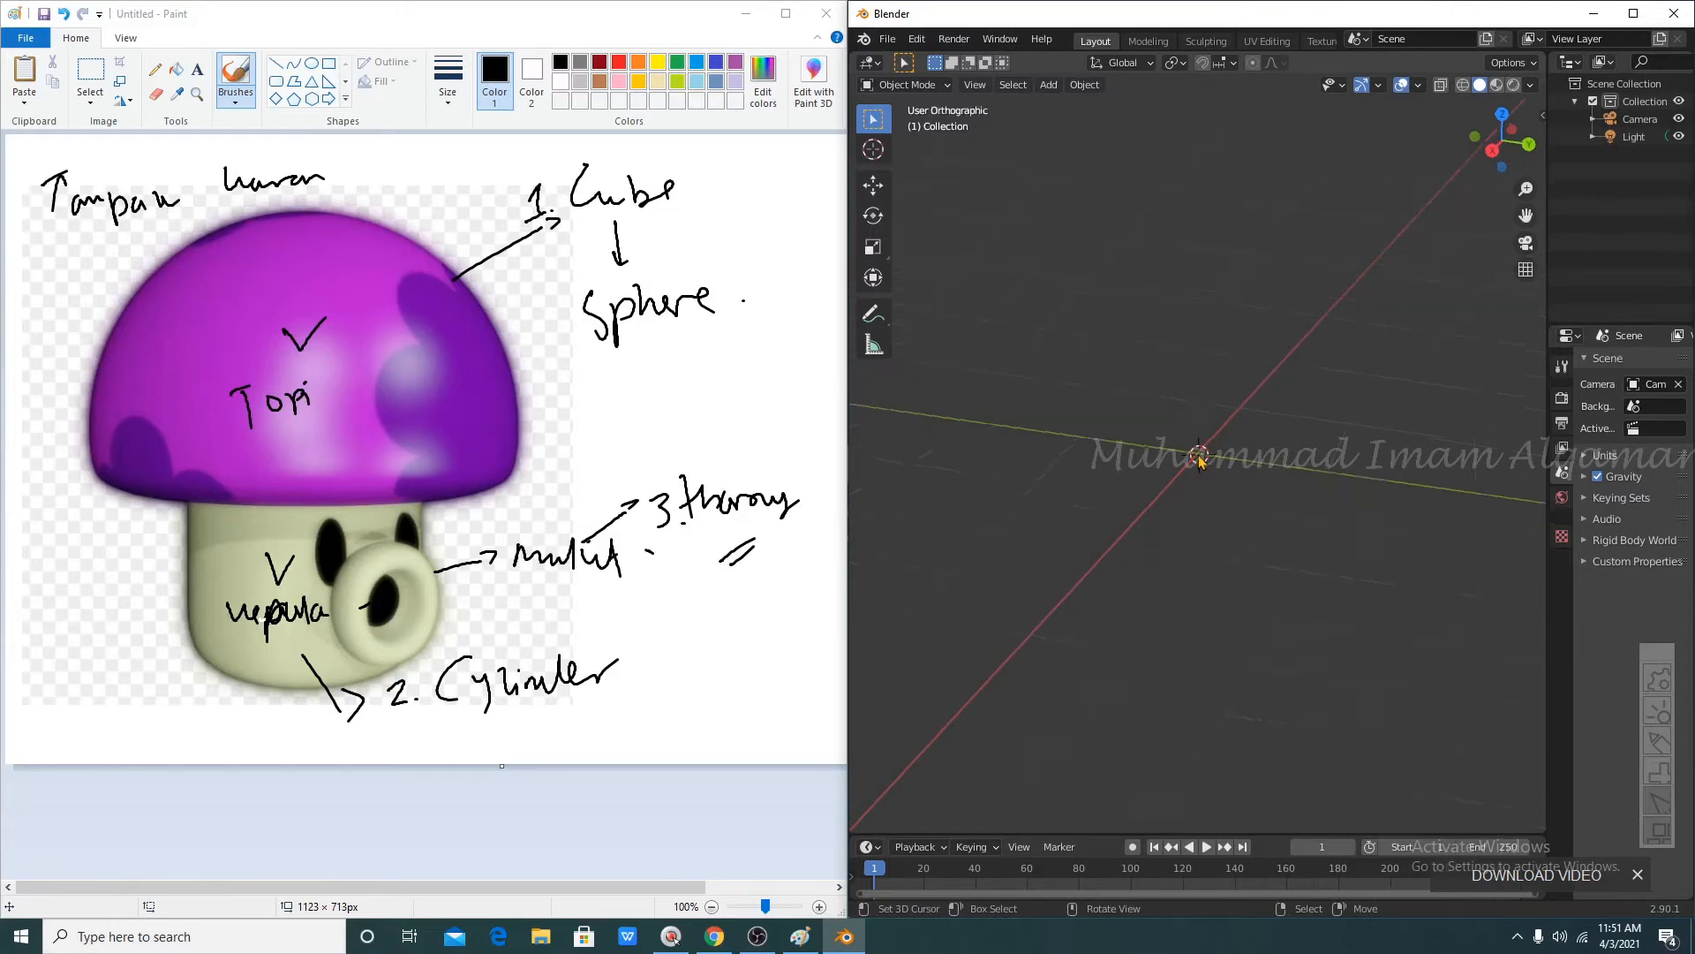
key("KP_3")
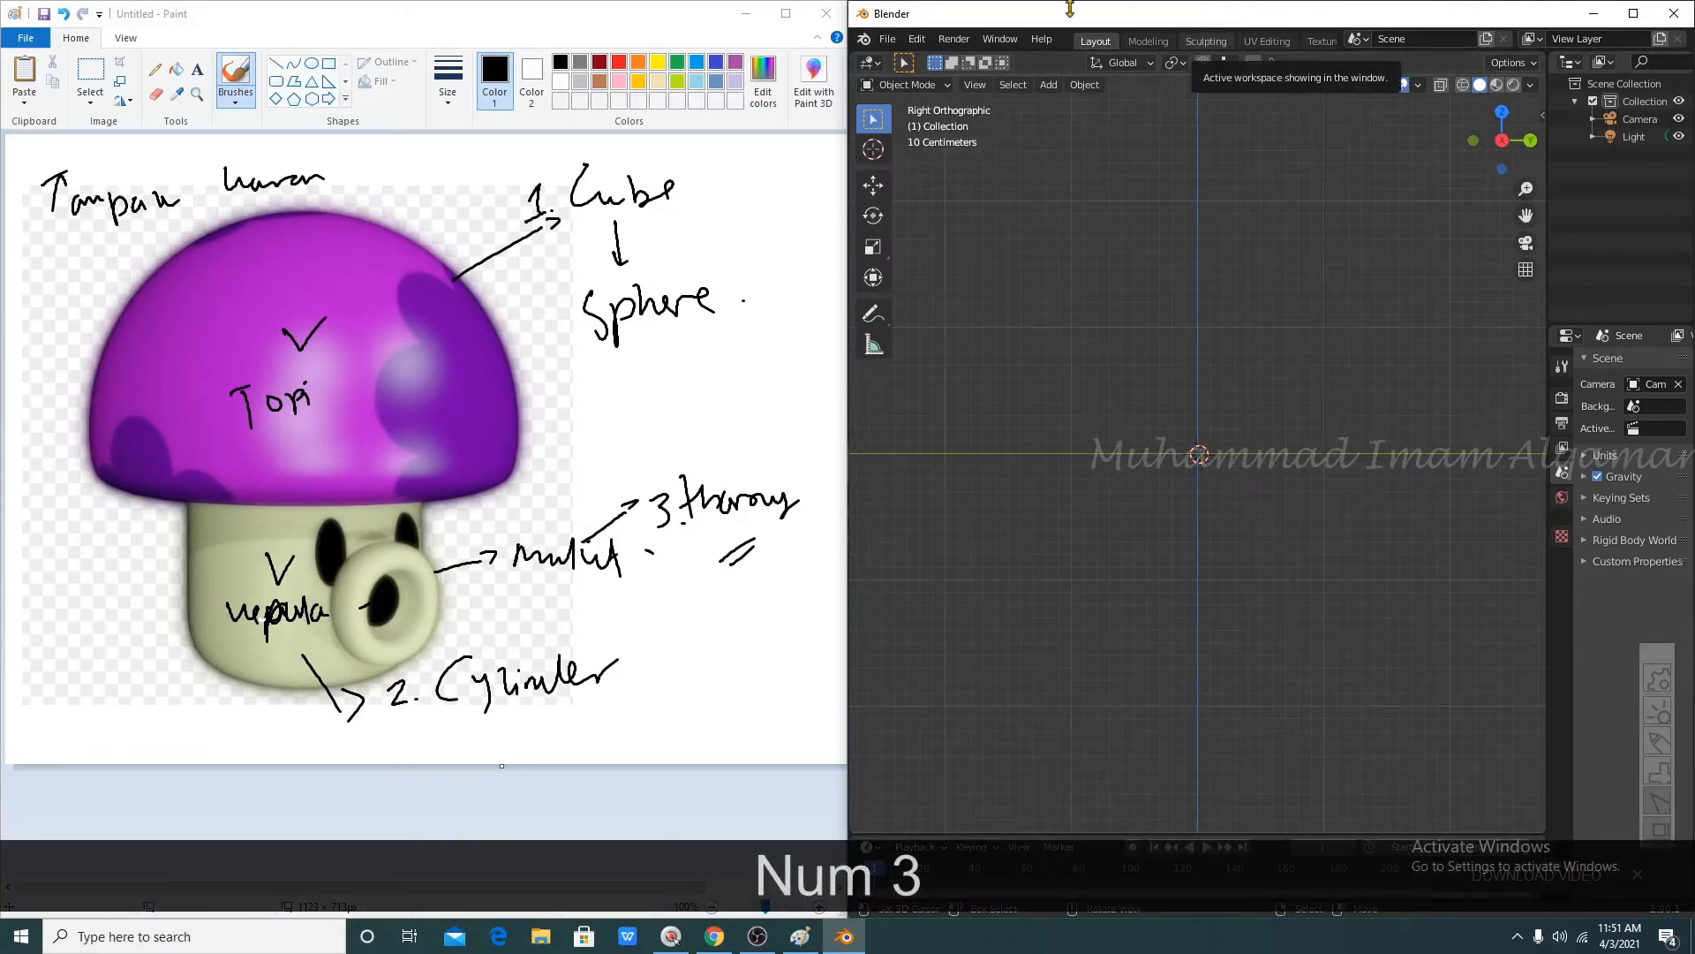
- Snap the 3D cursor to the world origin
key("shift")
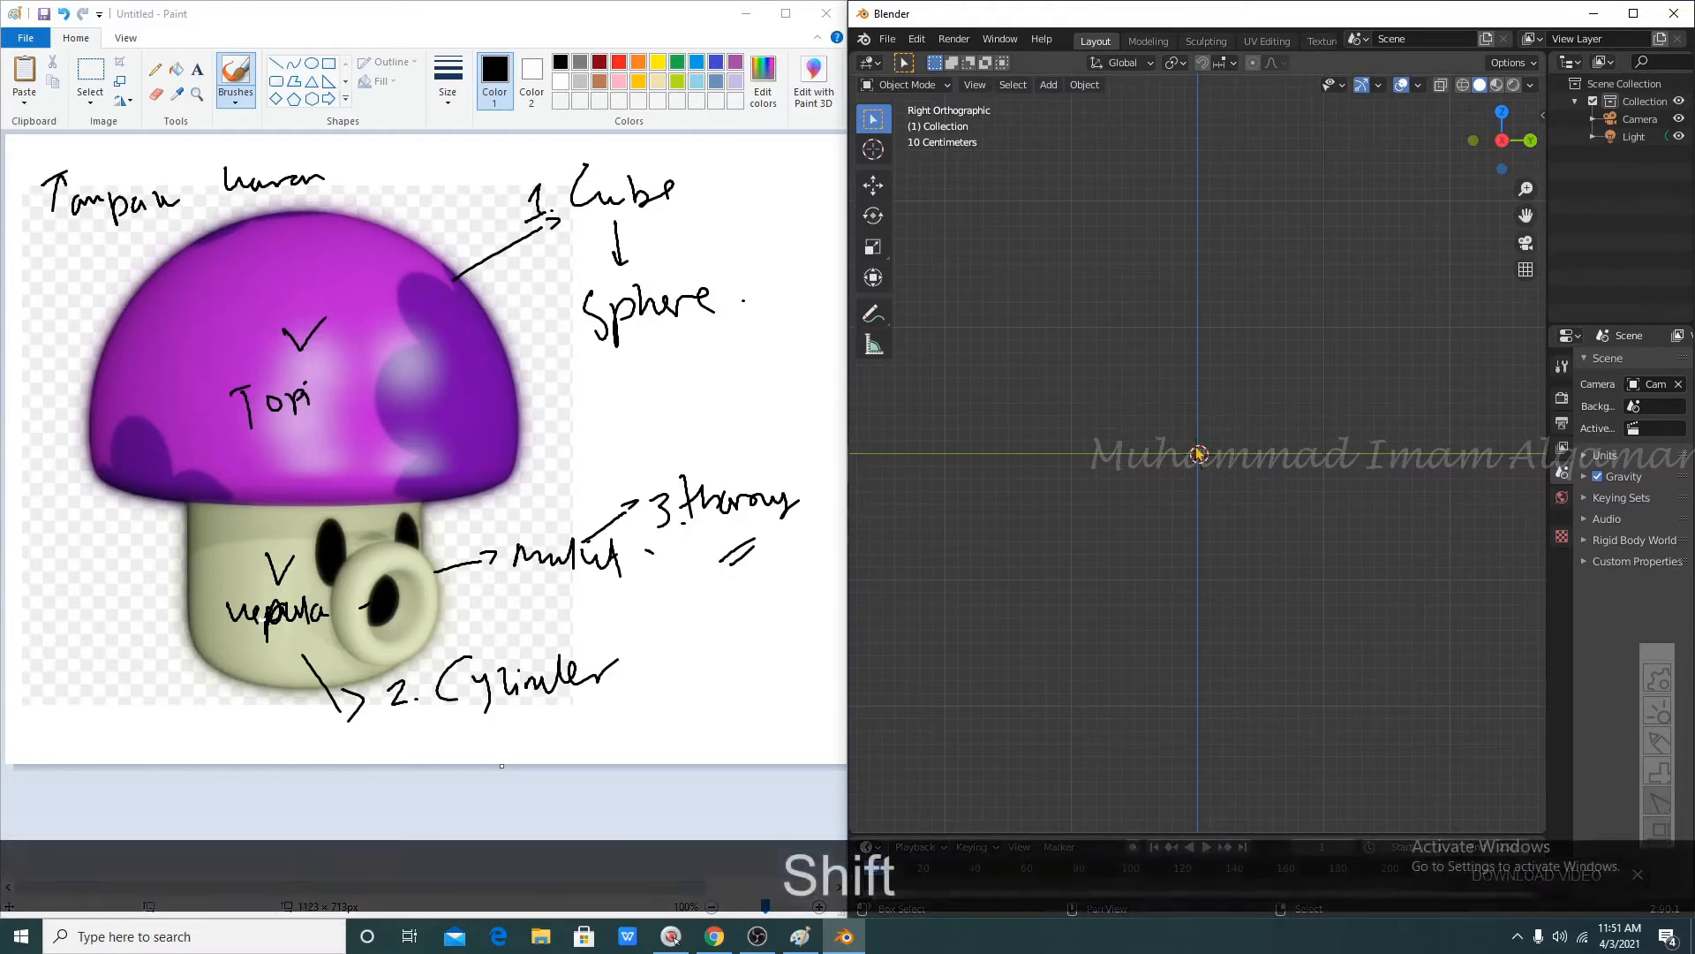
key("shift+a")
key("Escape")
key("shift+s")
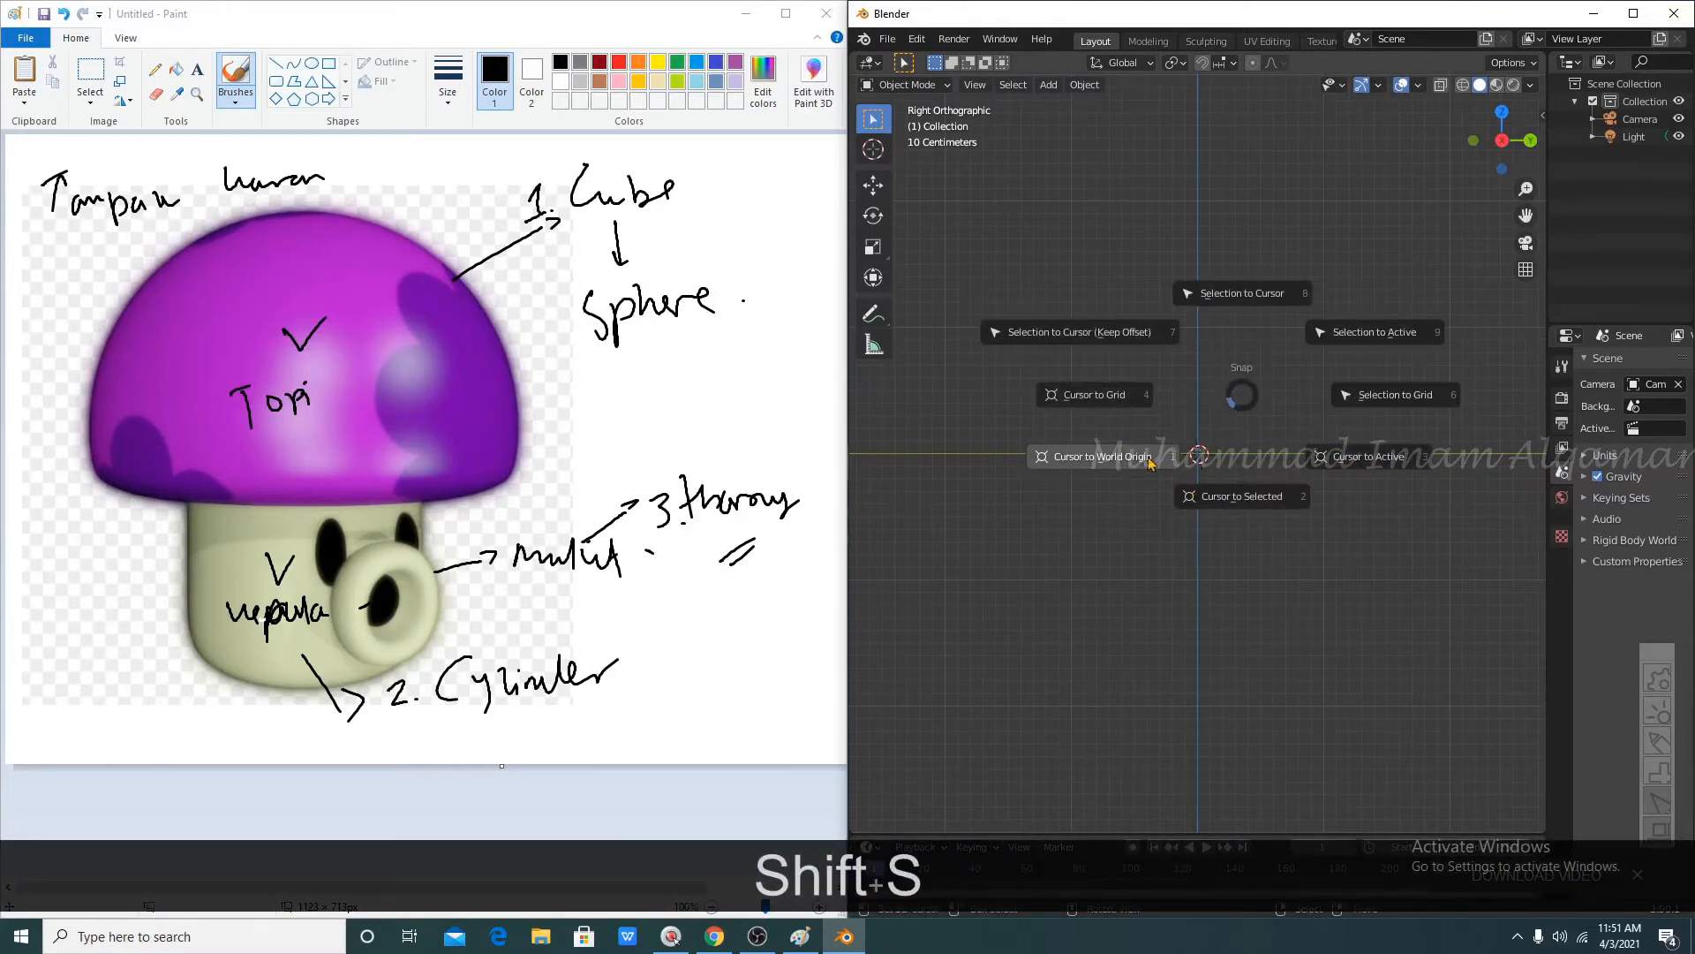
left_click(1148, 460)
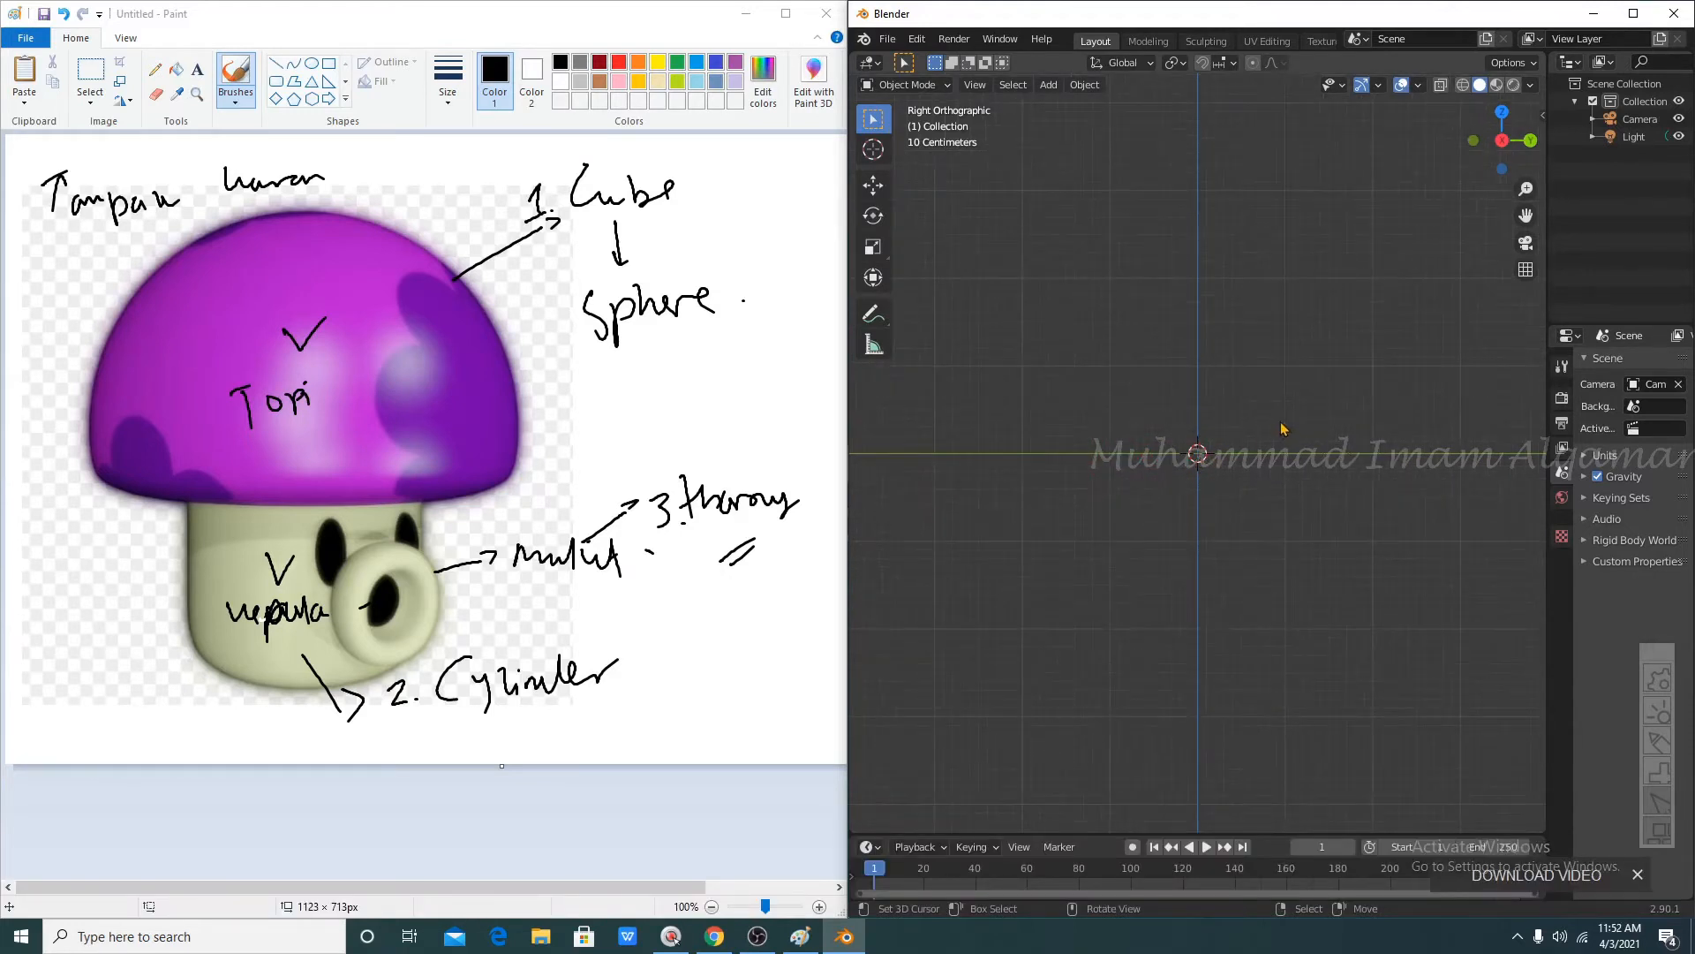
- Add a cube mesh at the world origin as the base for the cap
scroll(1136, 423, "up", 1)
key("shift+a")
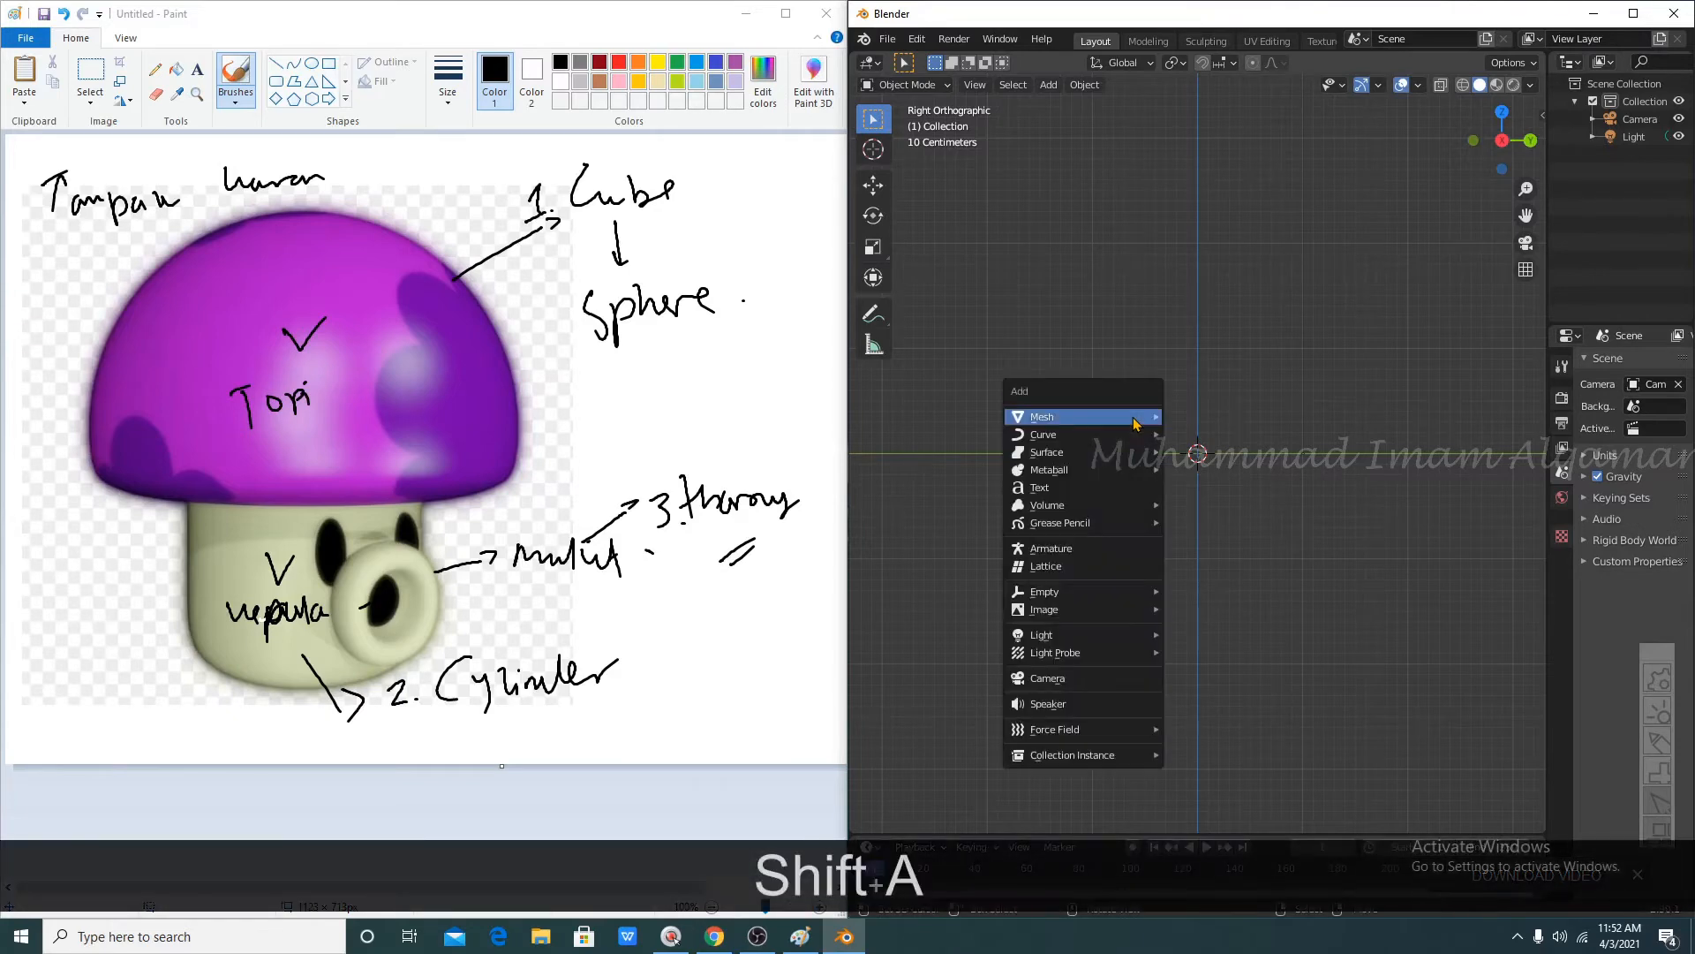
mouse_move(1135, 419)
left_click(1210, 437)
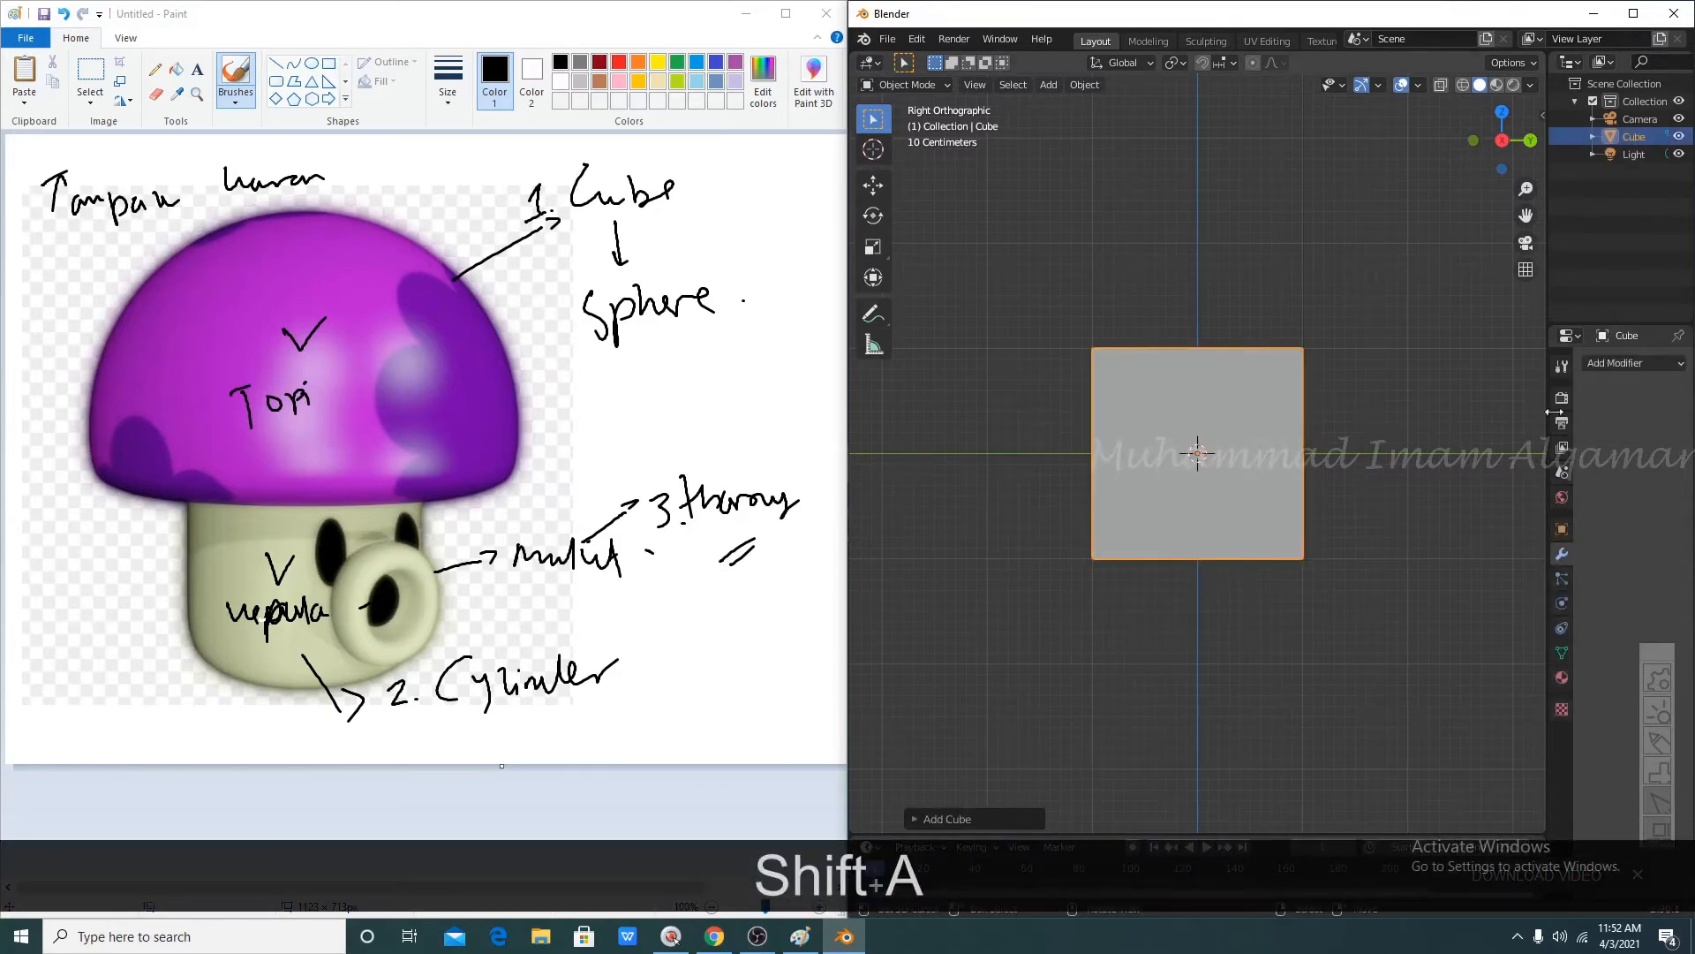
- Add a Subdivision Surface modifier to the cube with the viewport level set to 4
left_click(1633, 362)
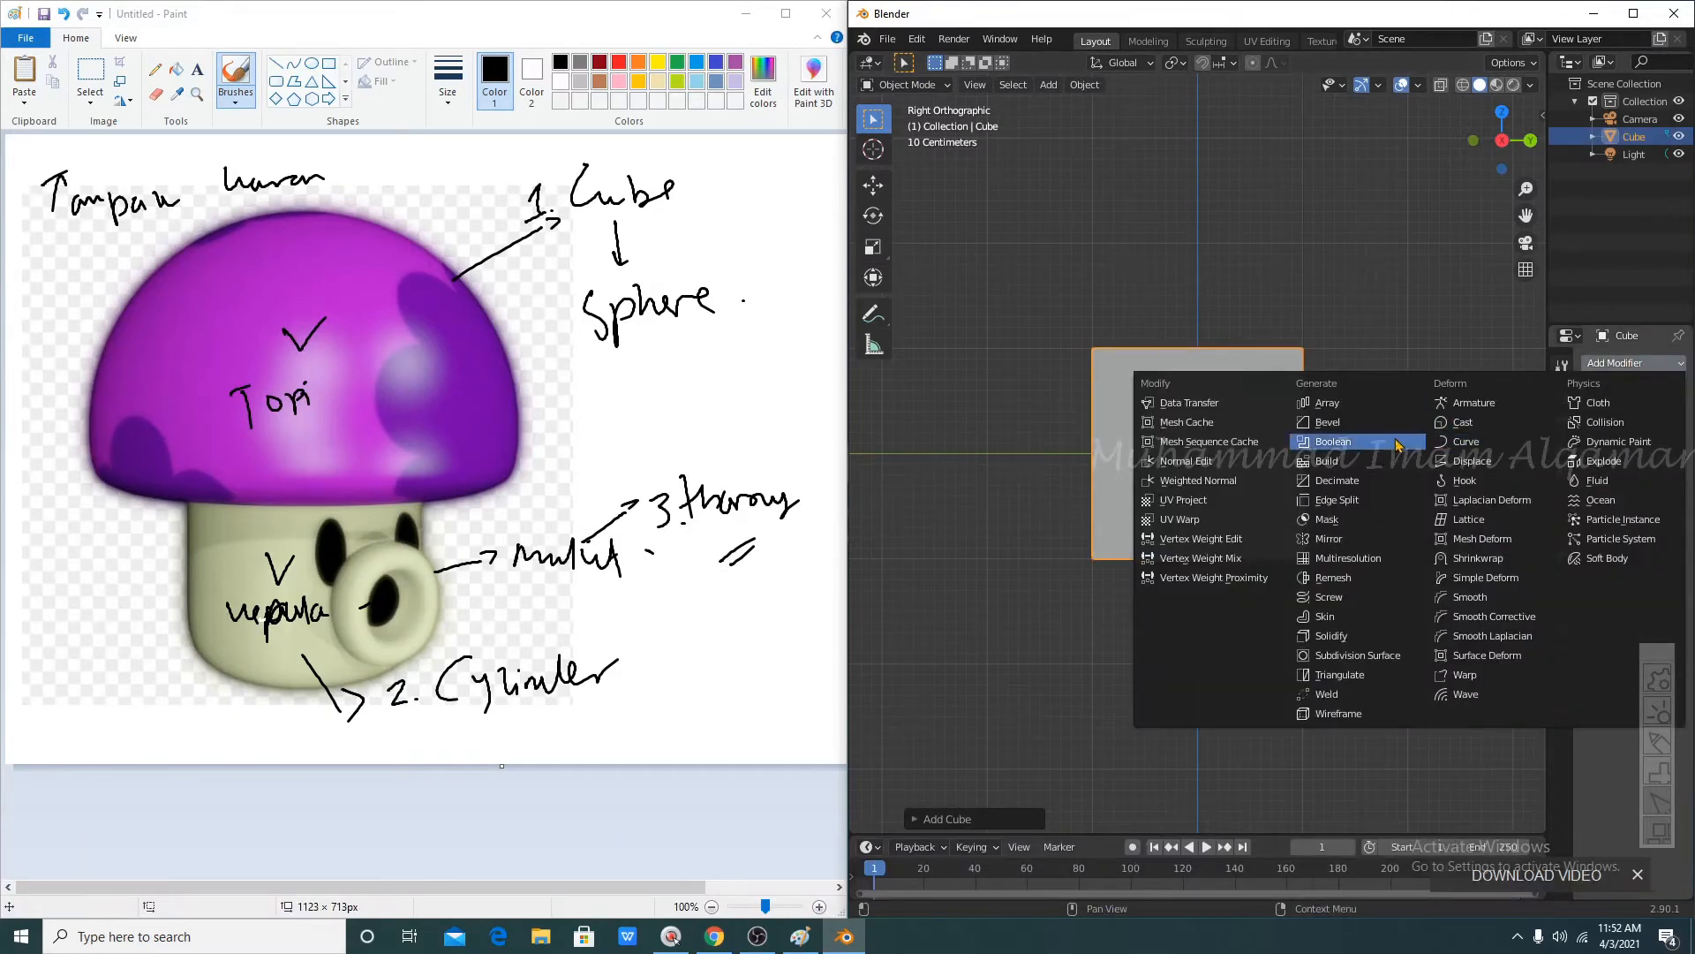
left_click(1368, 656)
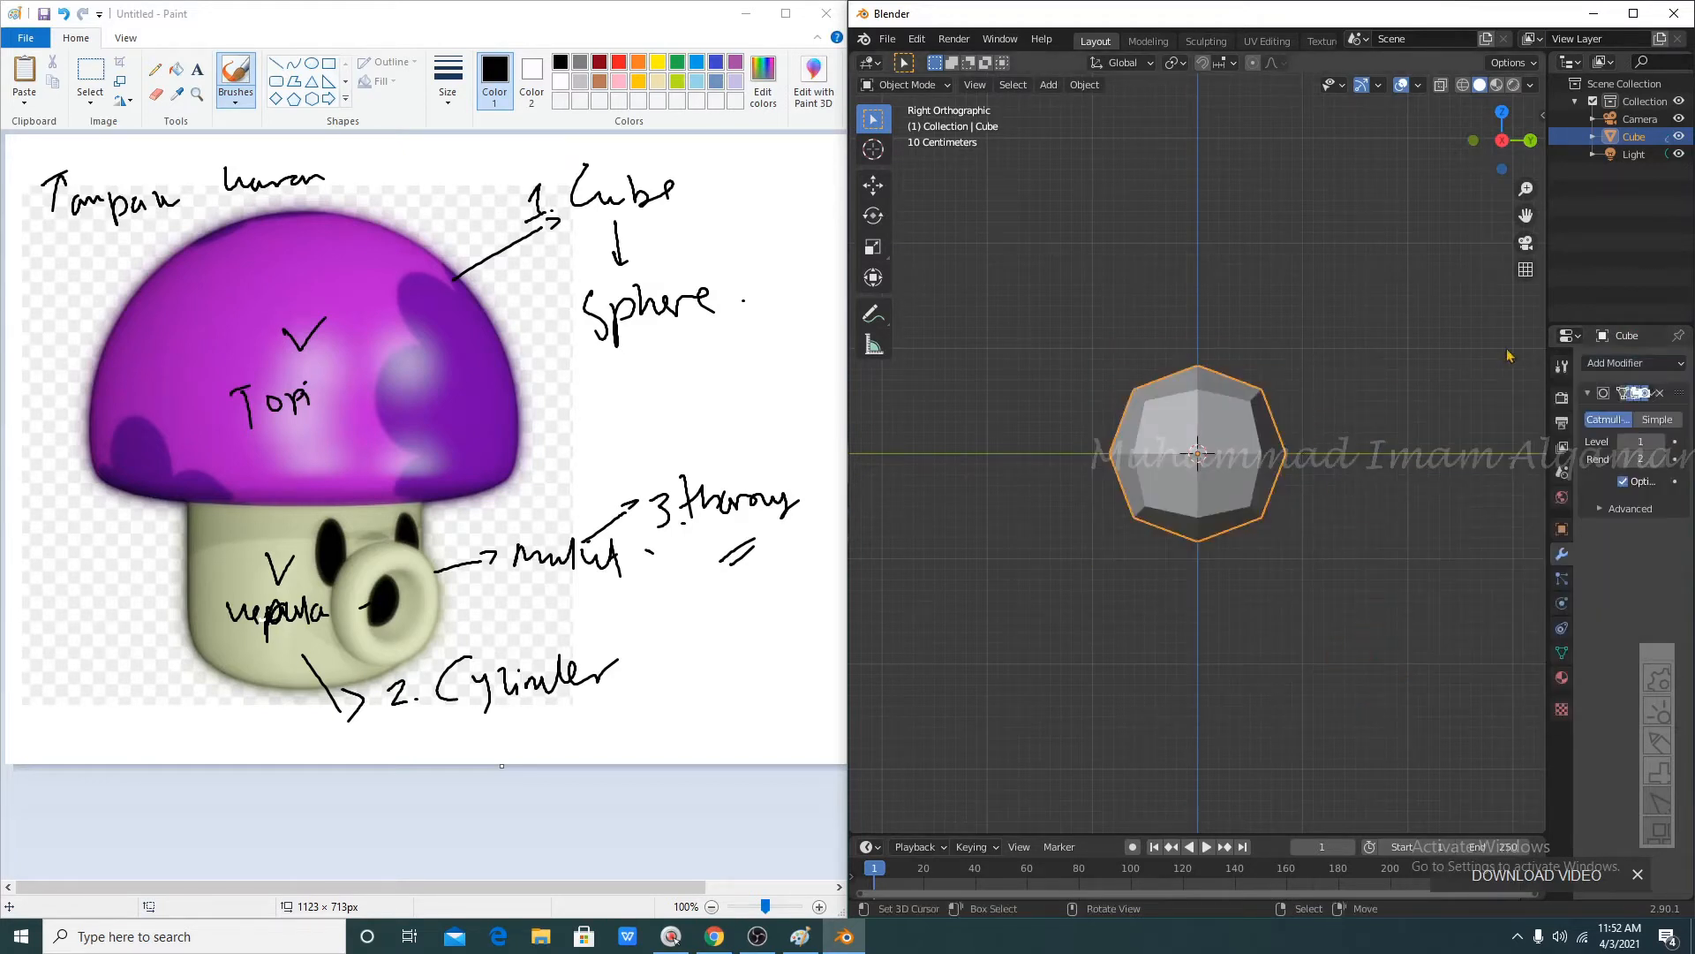
left_click(1658, 442)
left_click(1659, 441)
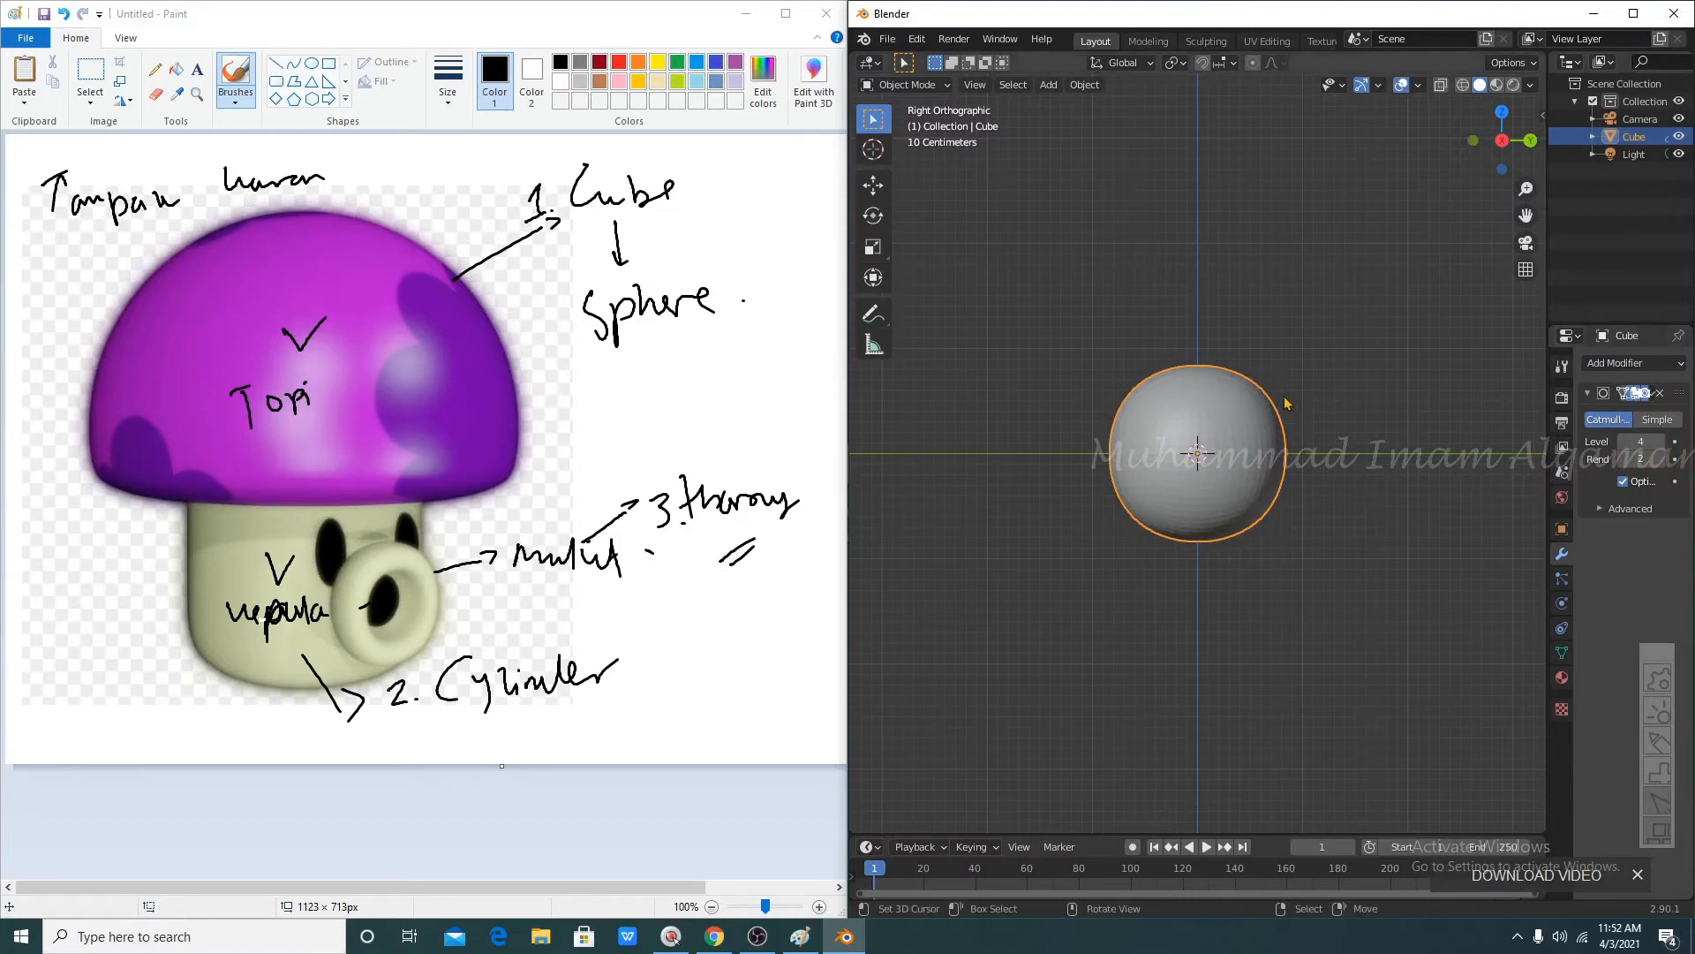
scroll(1294, 406, "up", 4)
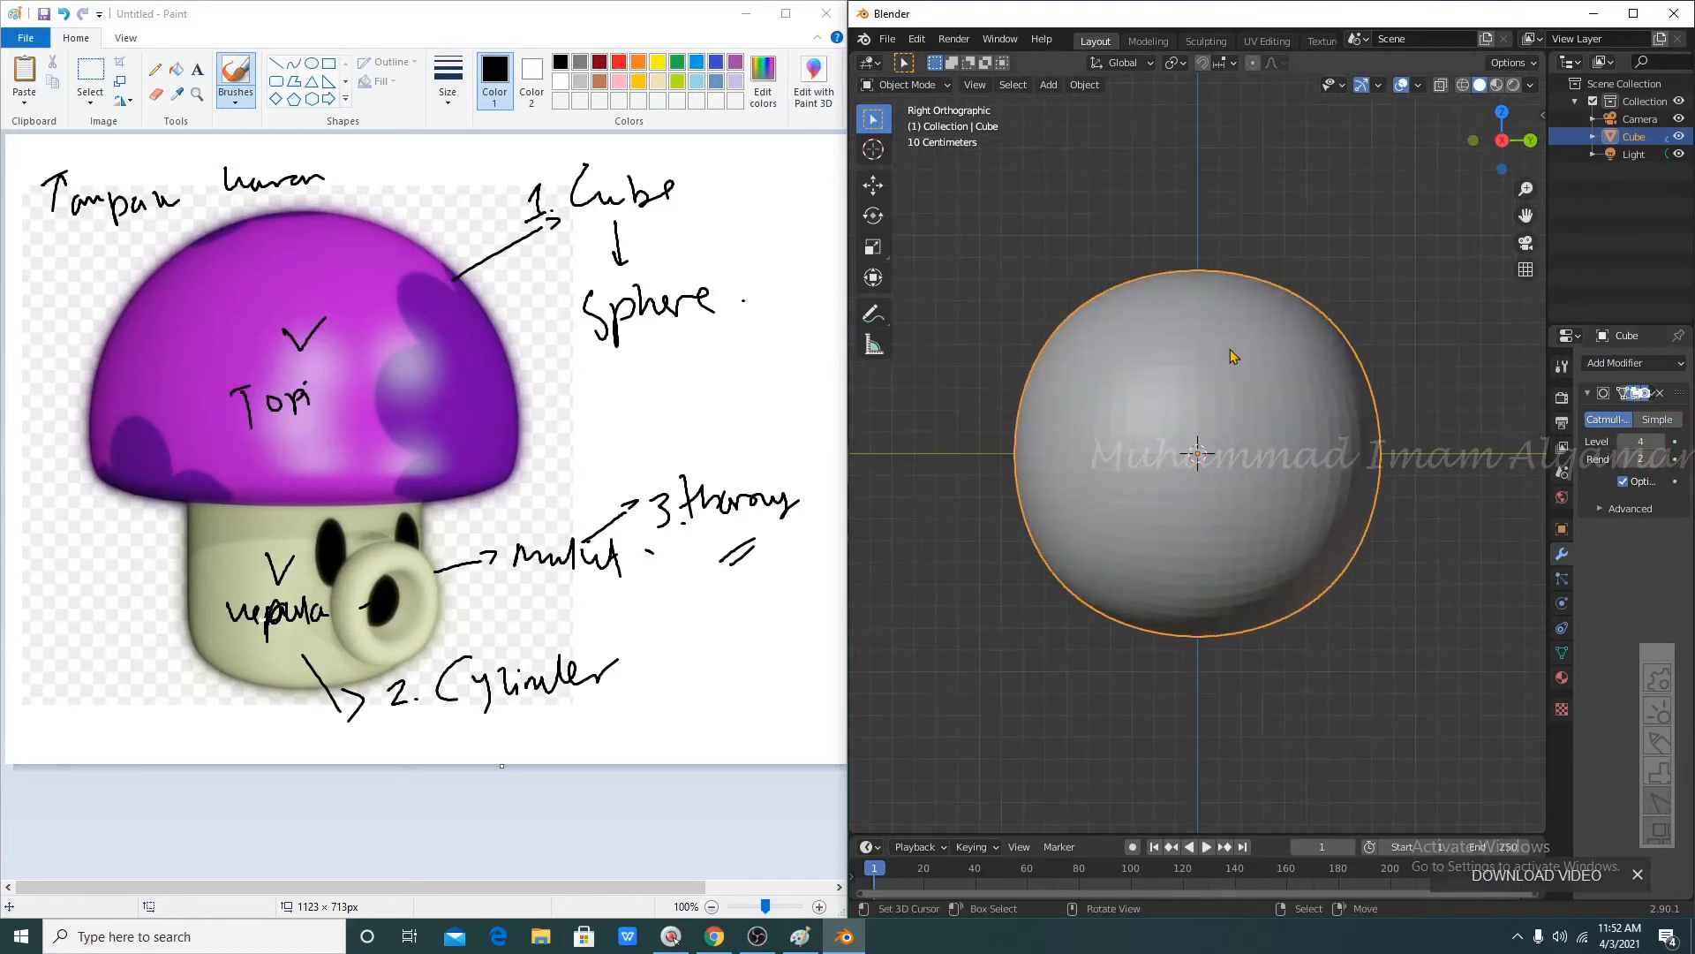
scroll(1227, 349, "up", 1)
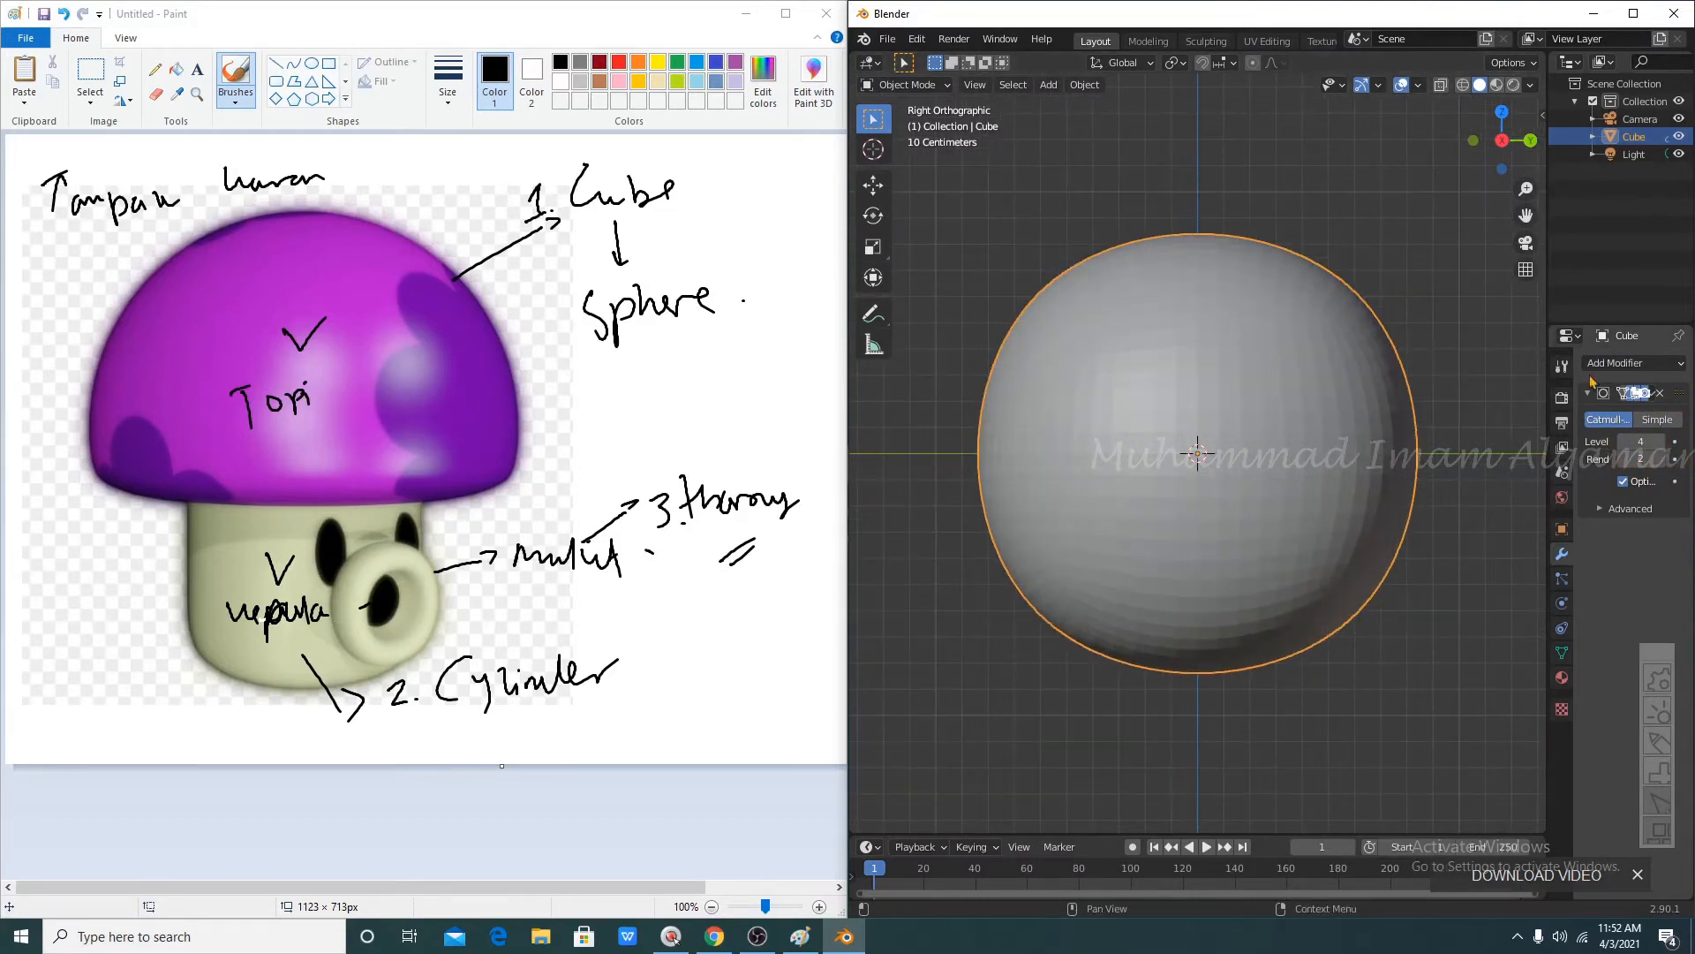
- Apply the Subdivision modifier to the cube, widening the modifier settings area for it and narrowing it again
left_click_drag(1547, 322, 1419, 325)
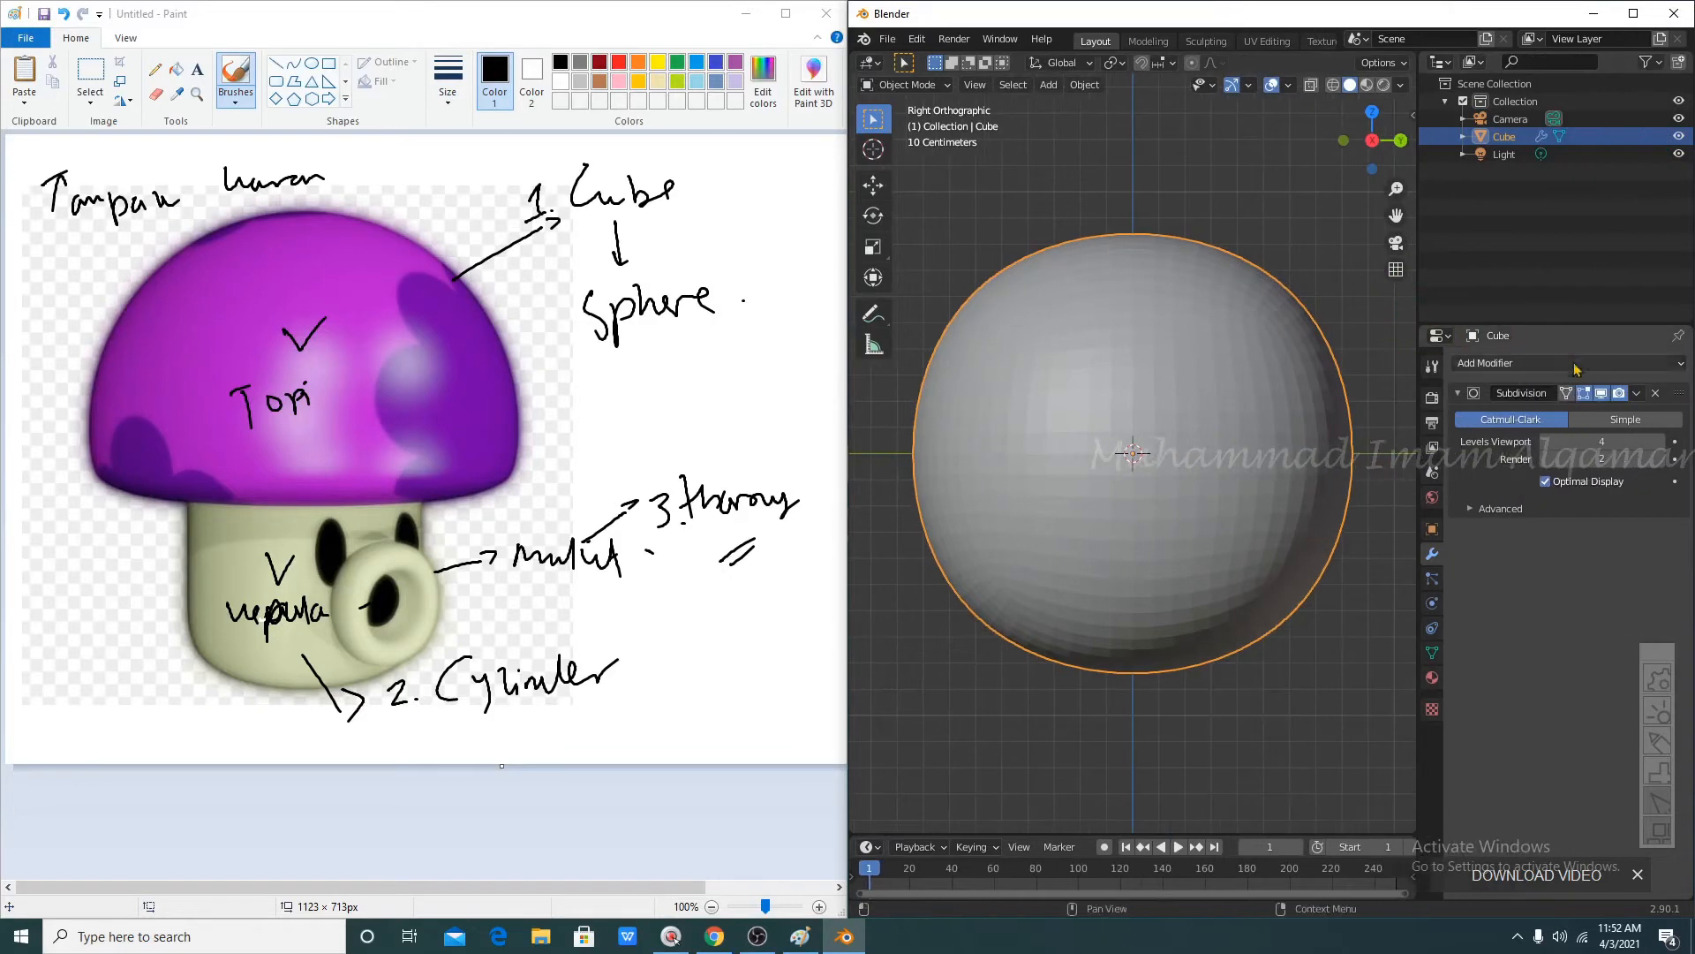
left_click(1638, 394)
left_click(1585, 413)
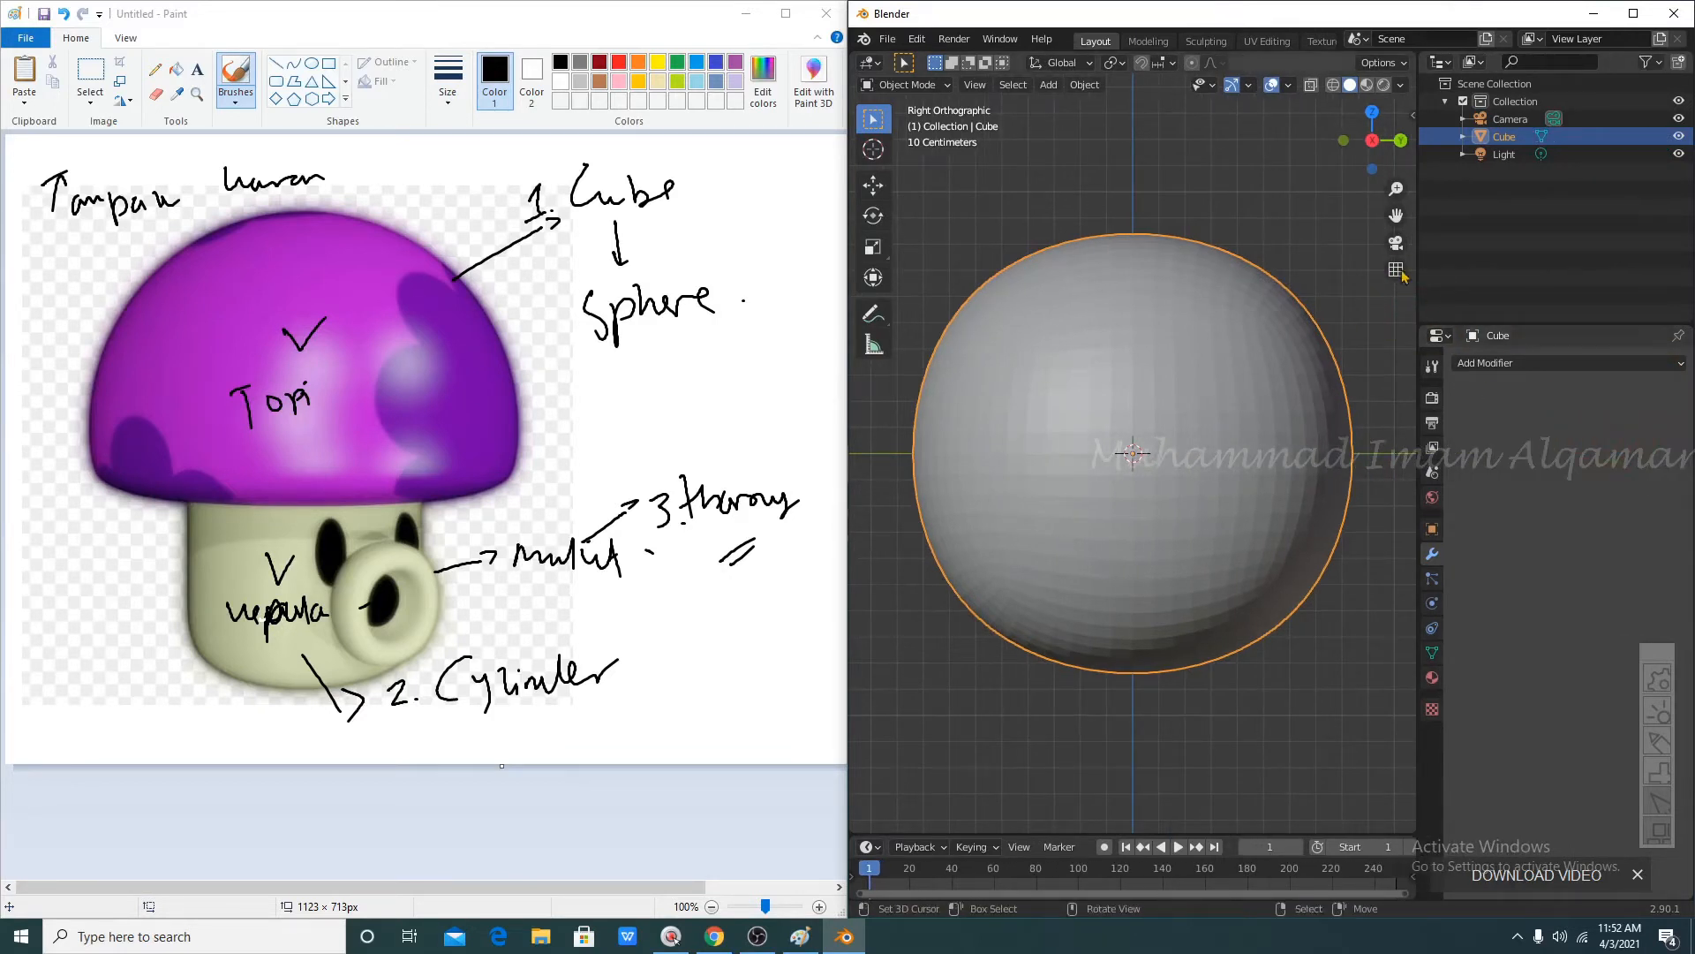
left_click_drag(1419, 281, 1634, 309)
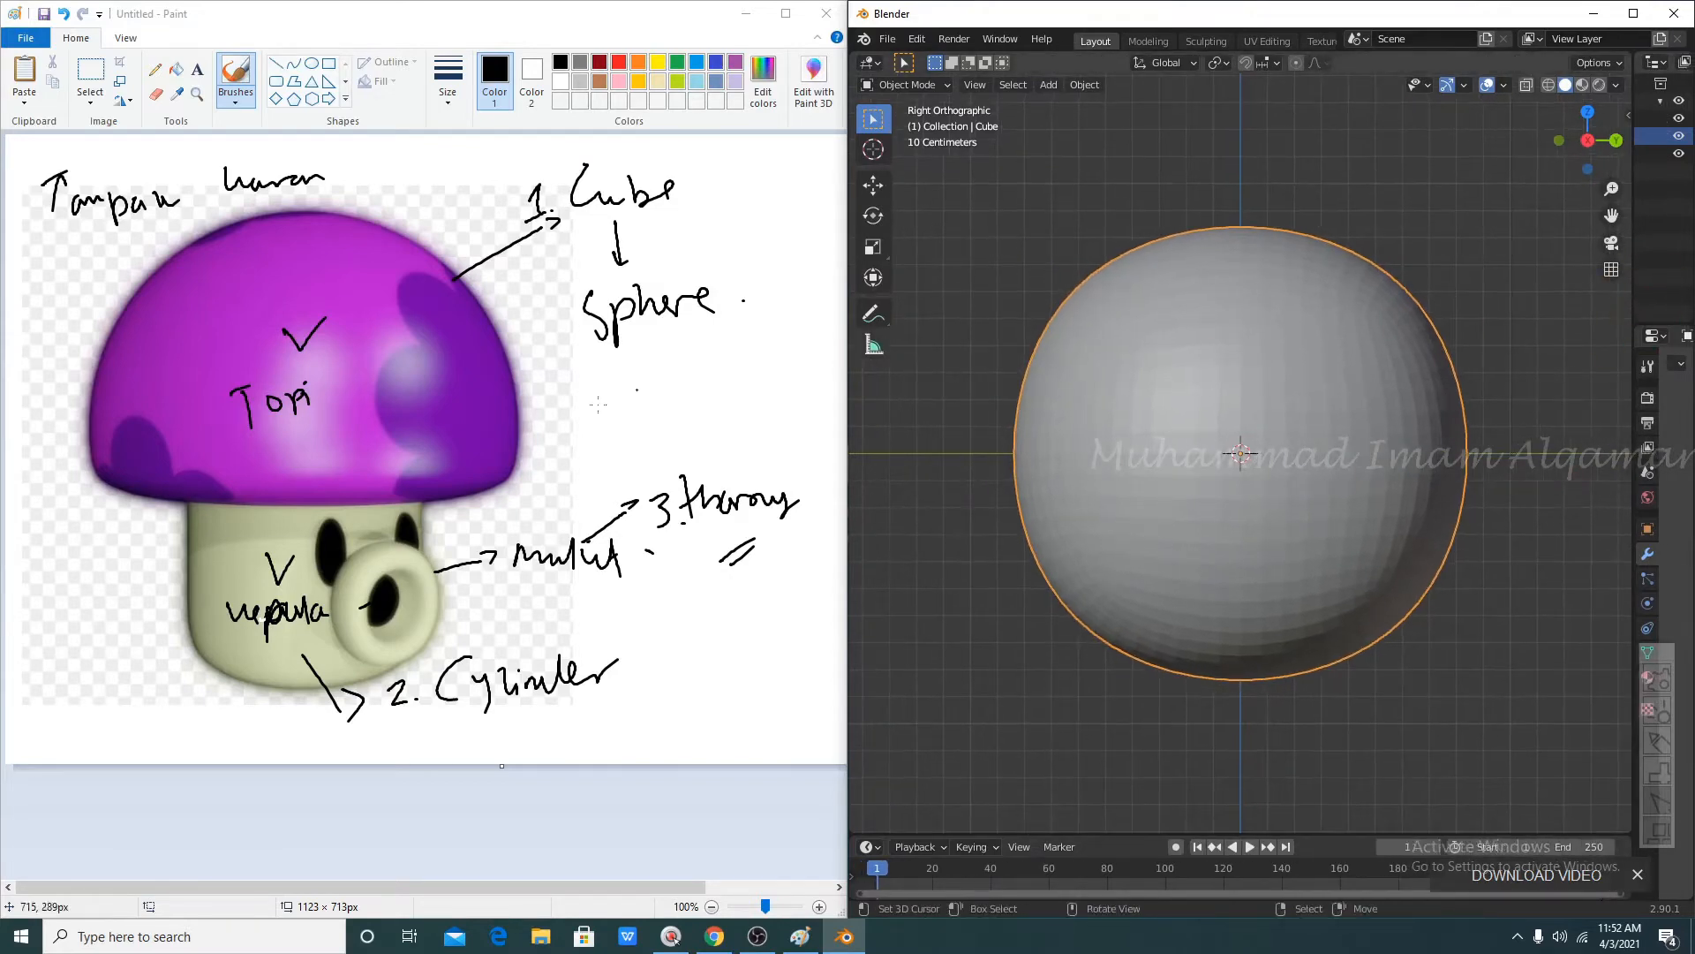
- Enter Edit Mode on the rounded cube and show its mesh as wireframe with X-ray on
key("Tab")
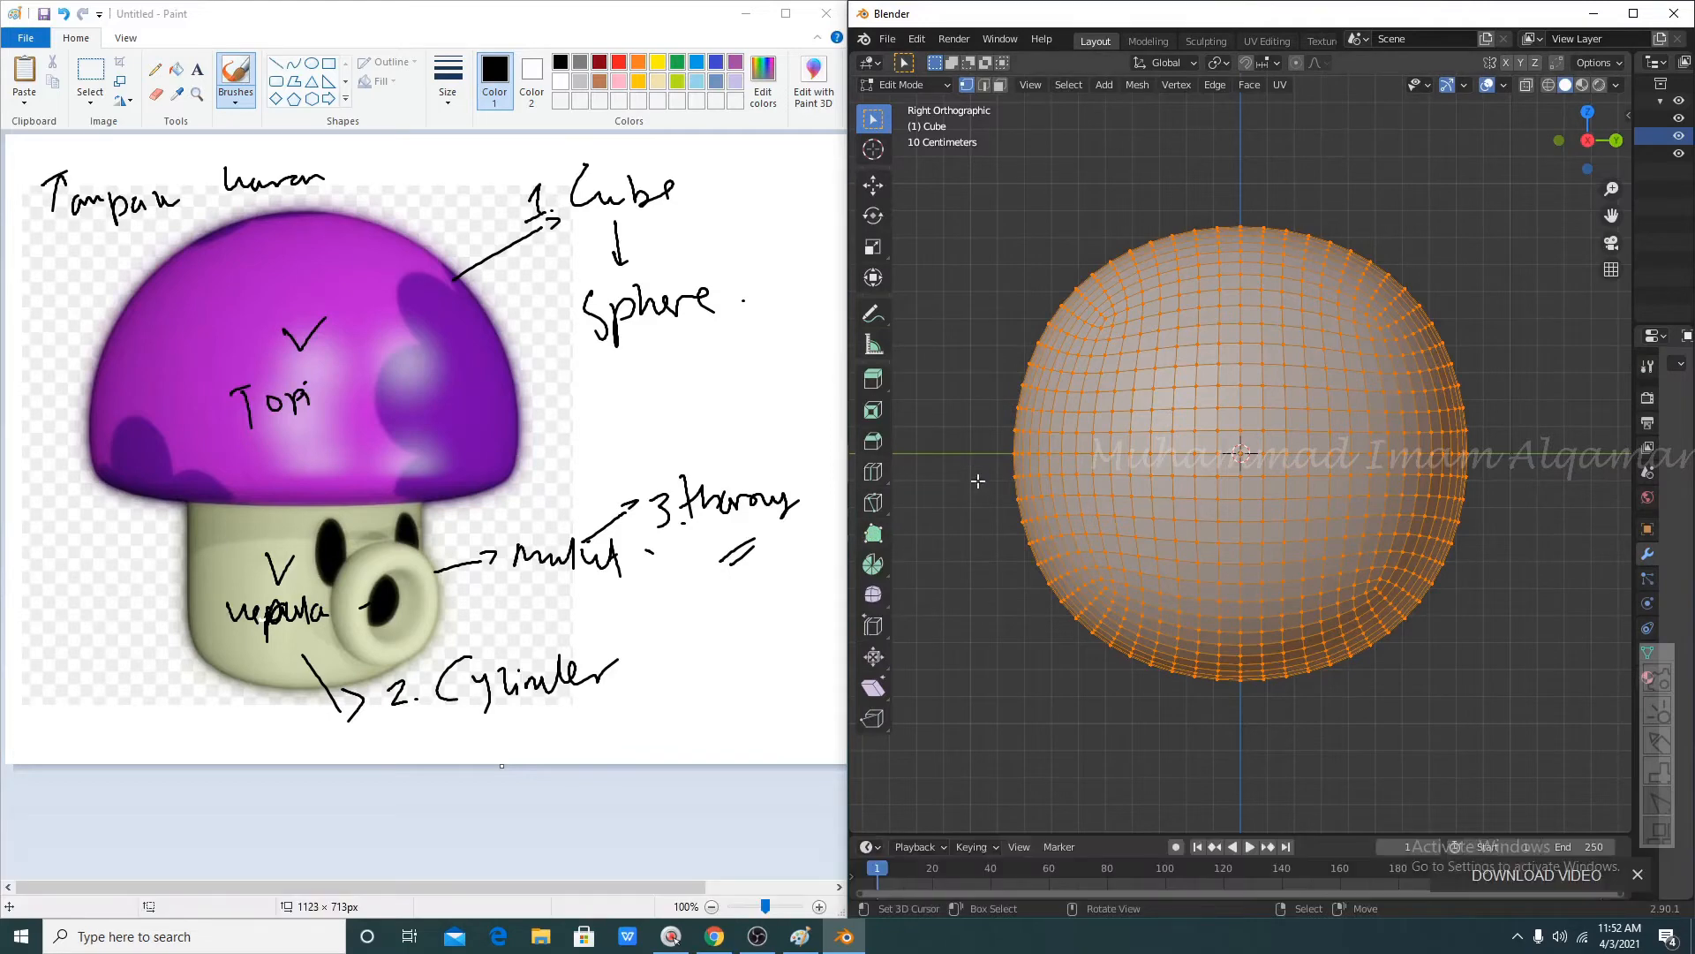
key("z")
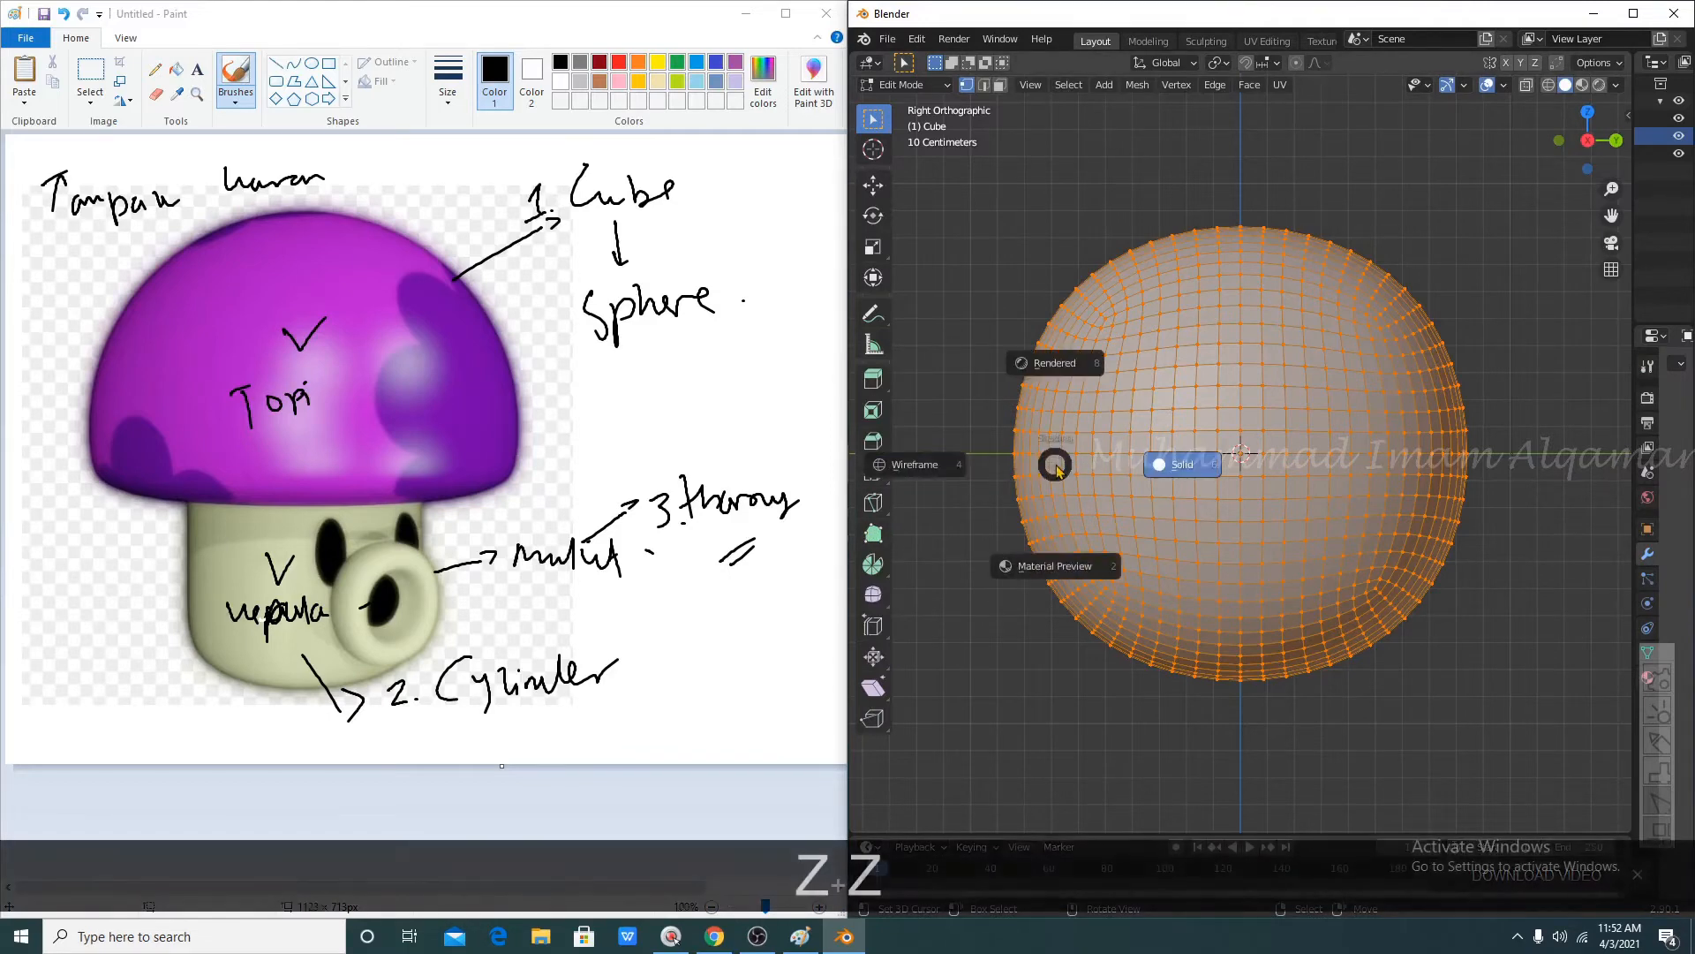
left_click(946, 461)
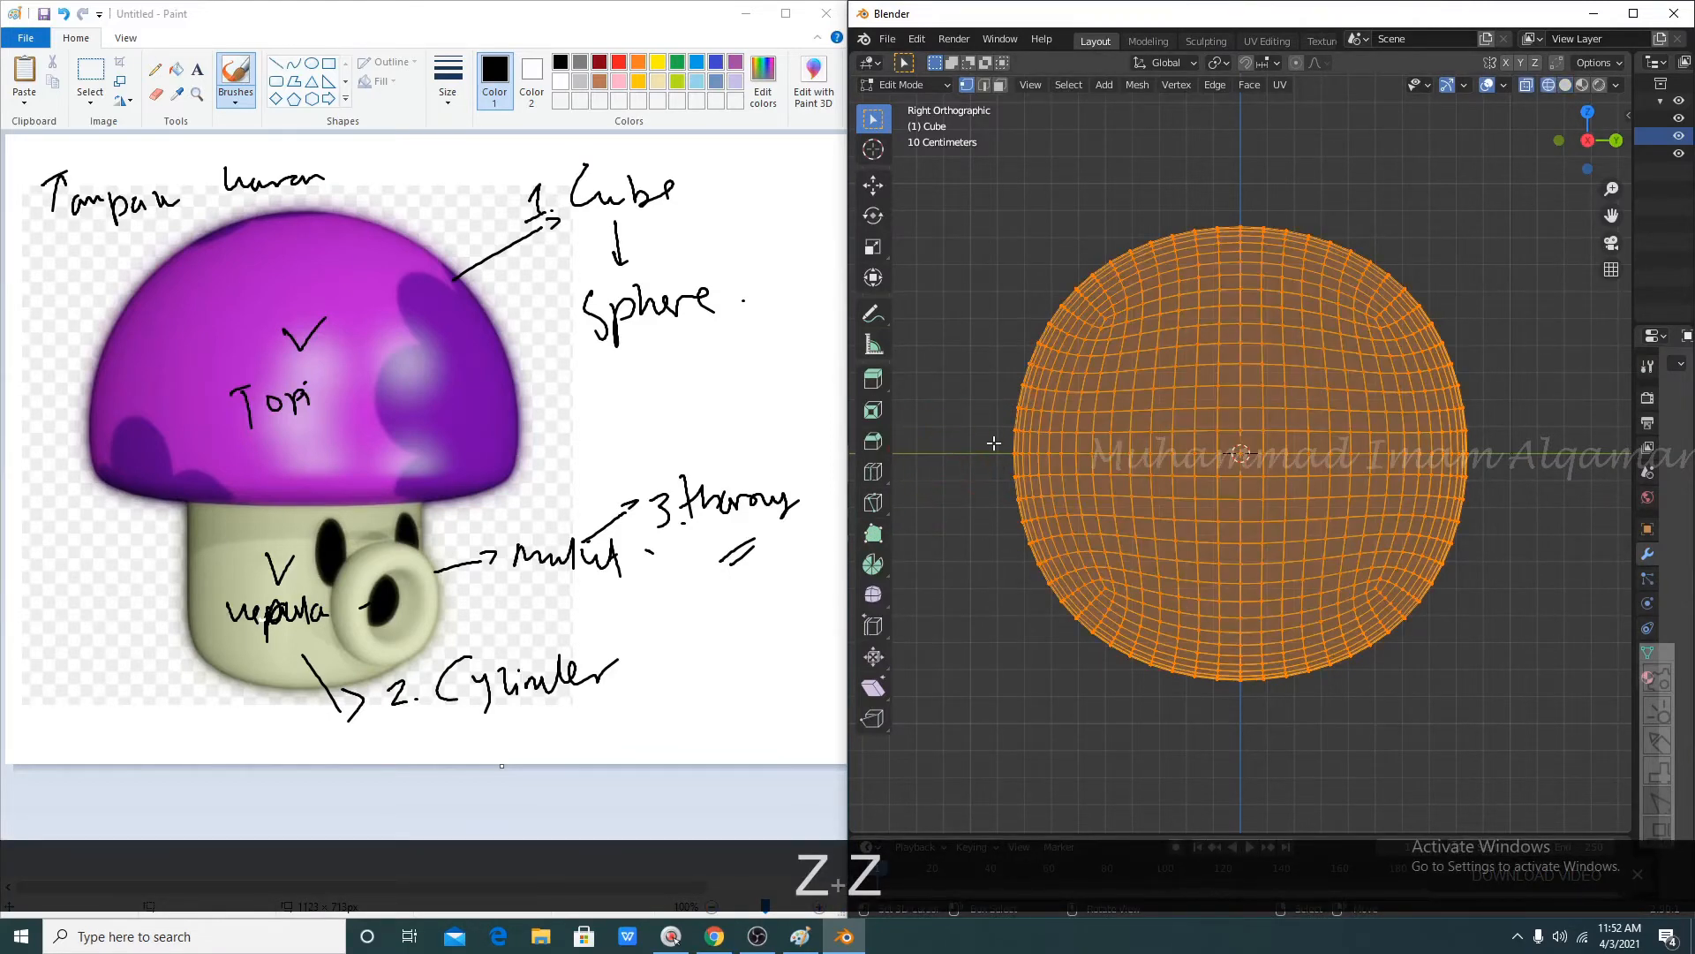
left_click(1527, 87)
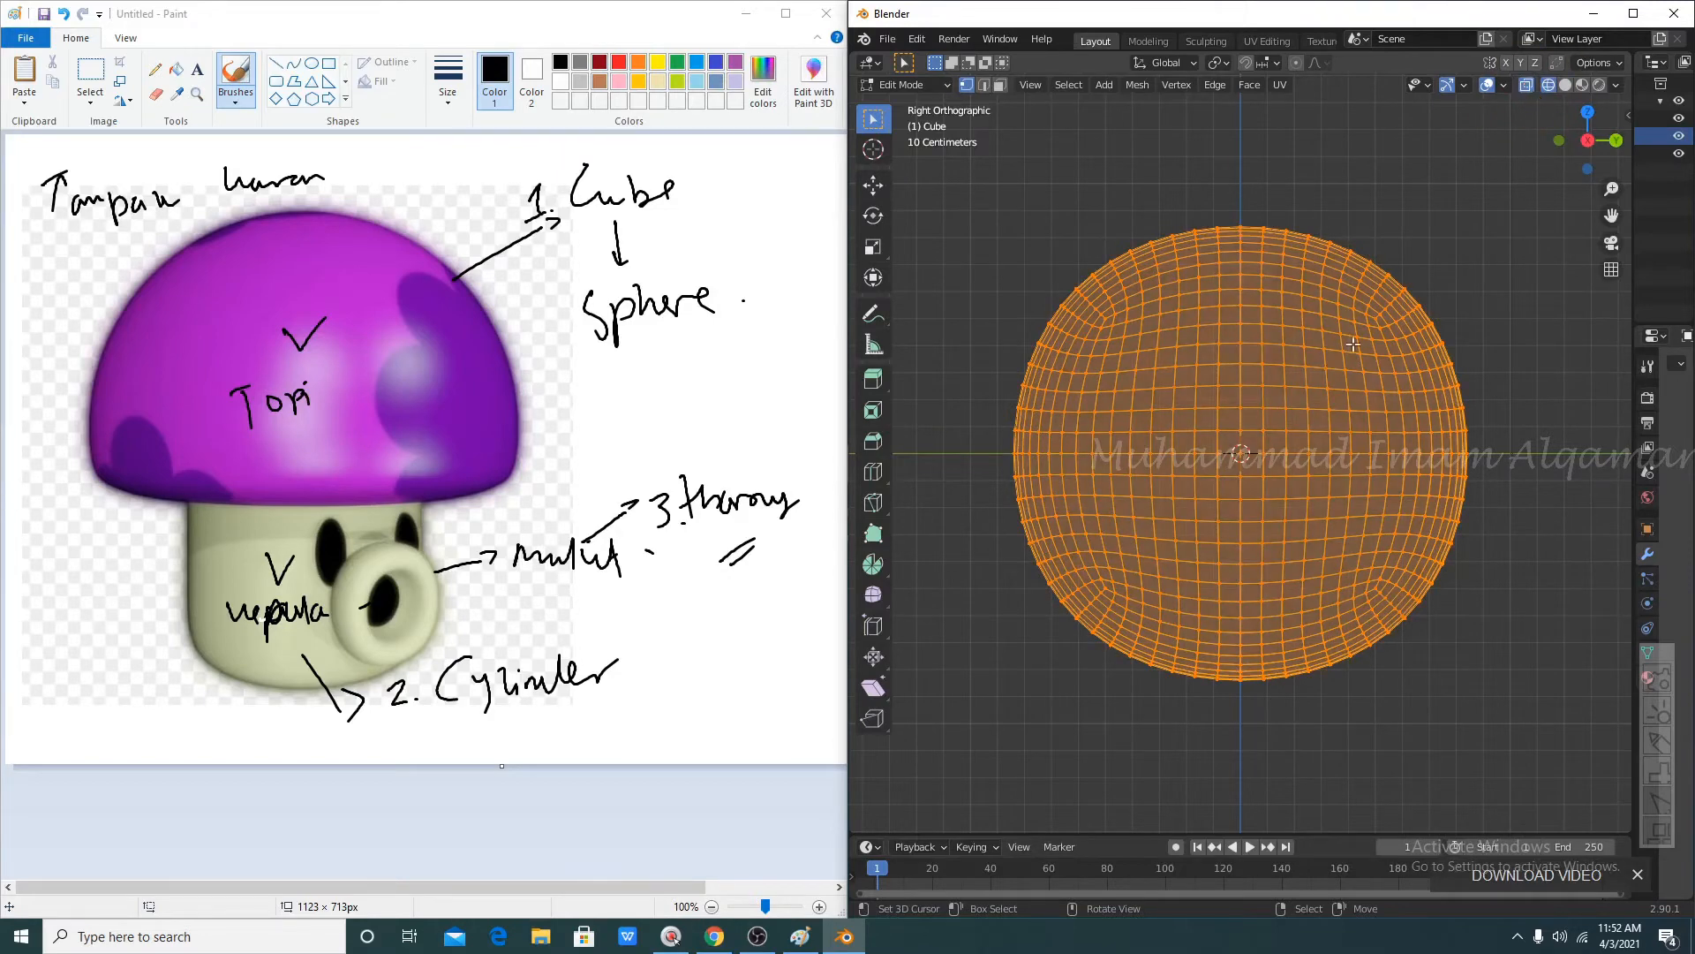
- Clear the selection, box-select the vertices of the sphere's lower half, and check the selection from another angle
key("a")
key("a")
key("b")
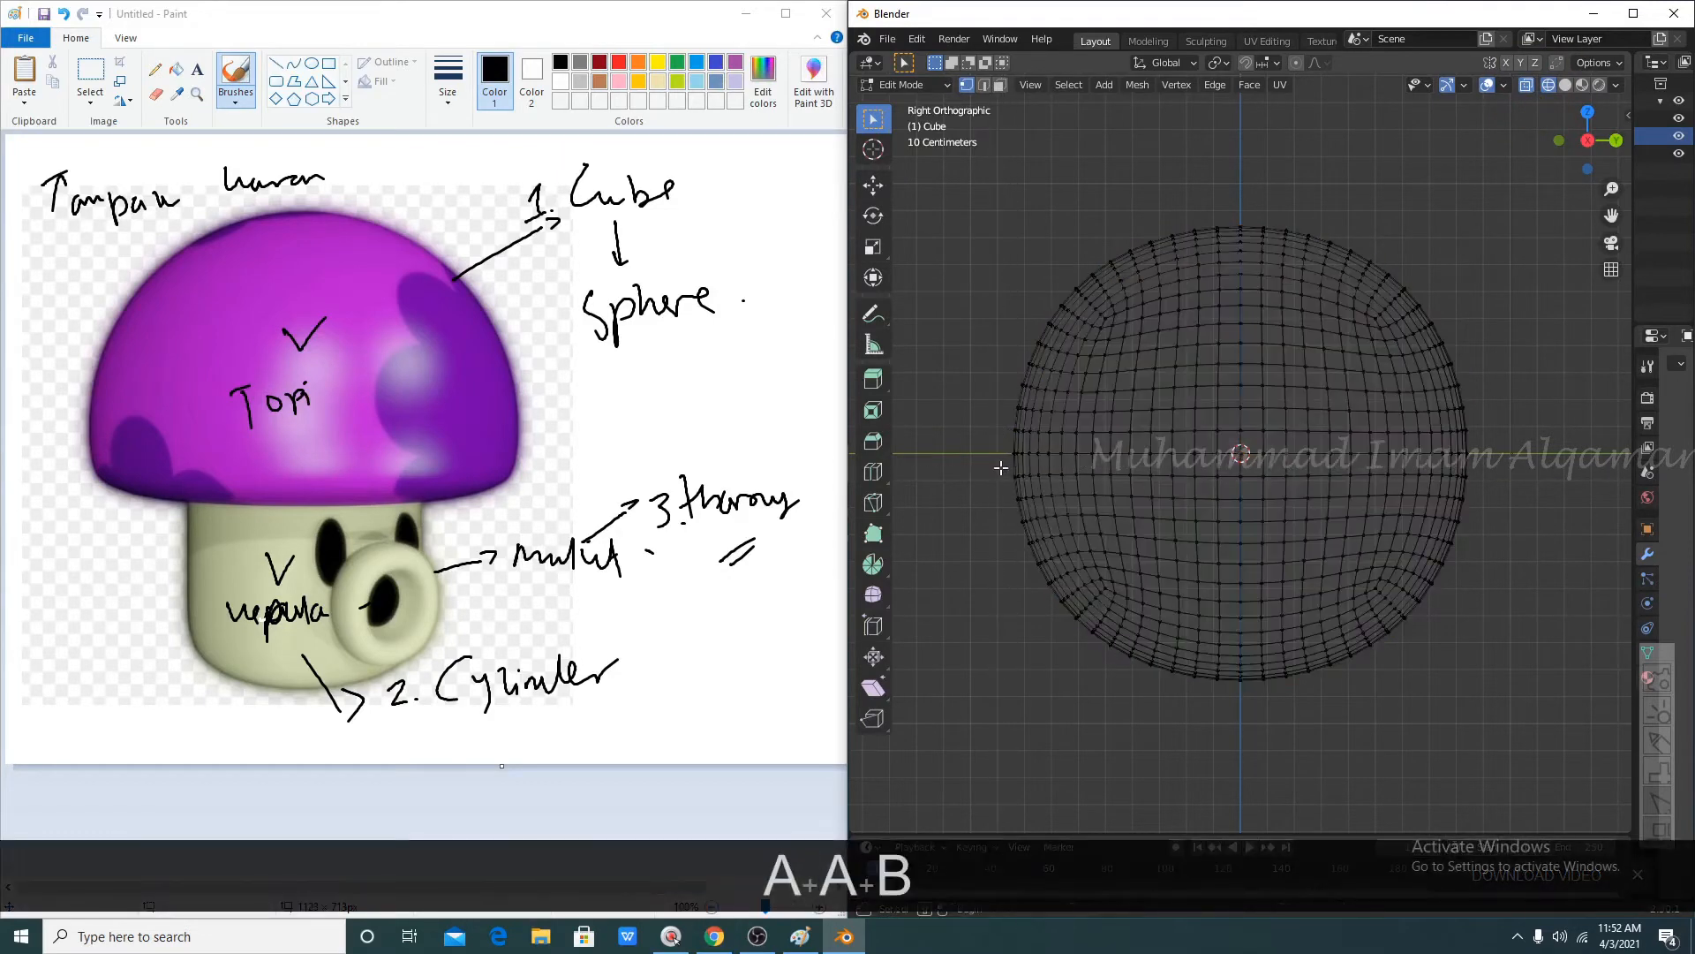
left_click_drag(1001, 465, 1537, 730)
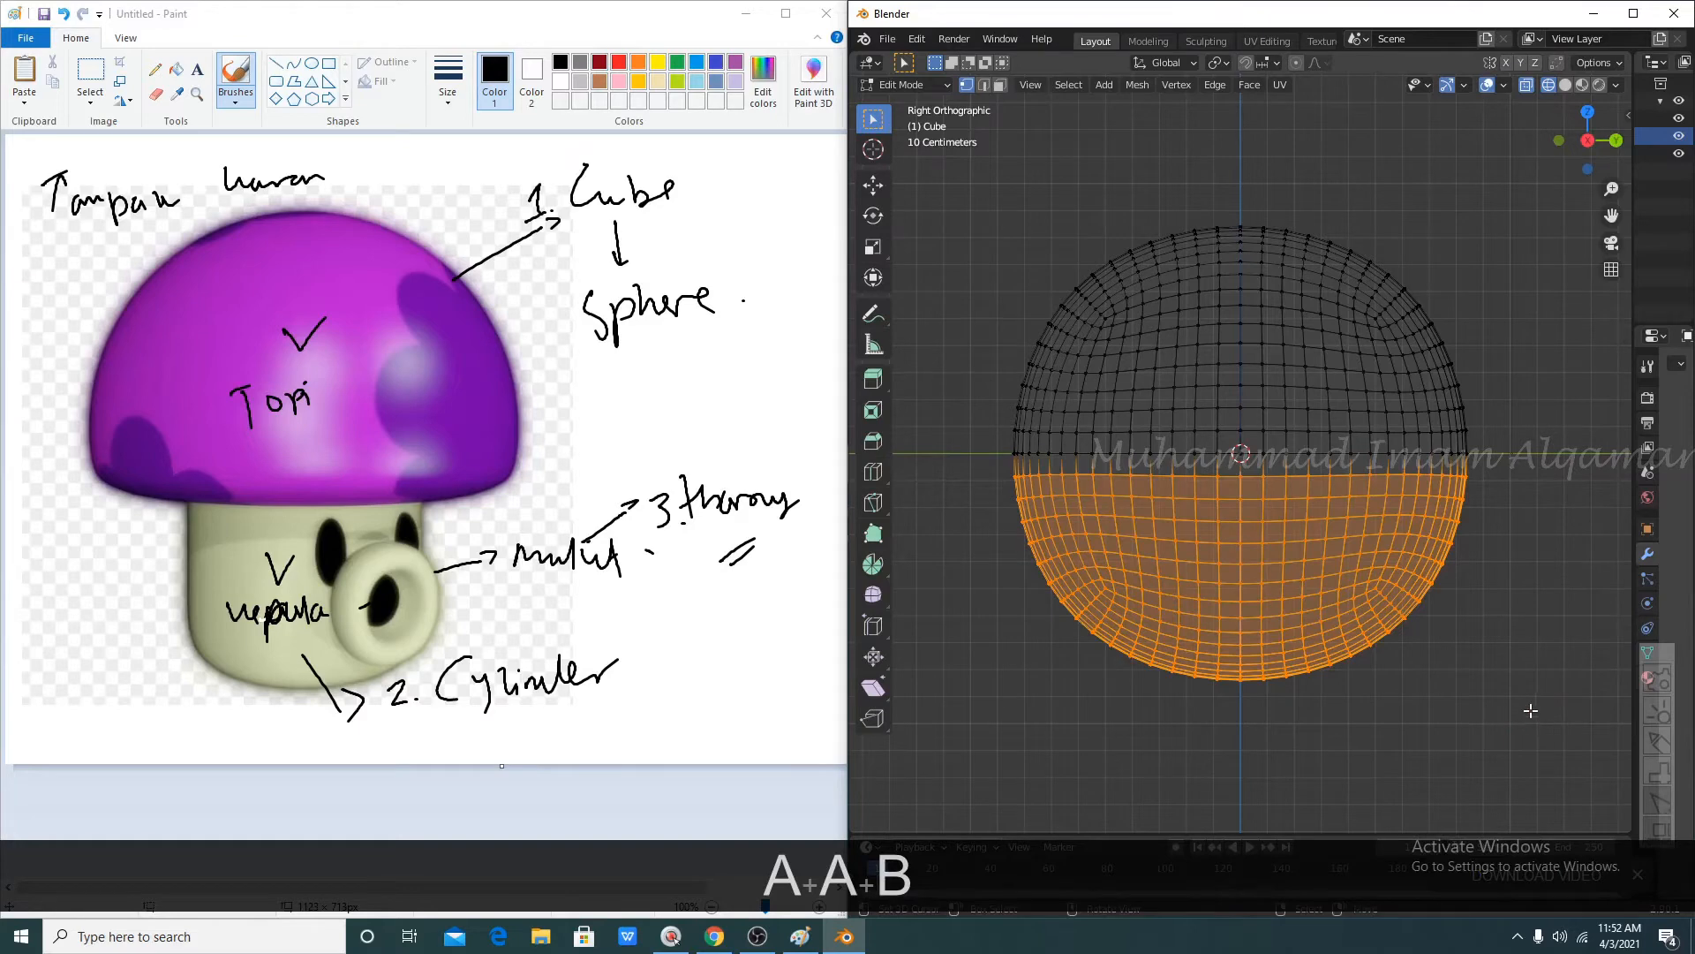
scroll(1282, 497, "down", 2)
middle_click_drag(1282, 497, 1415, 504)
key("KP_3")
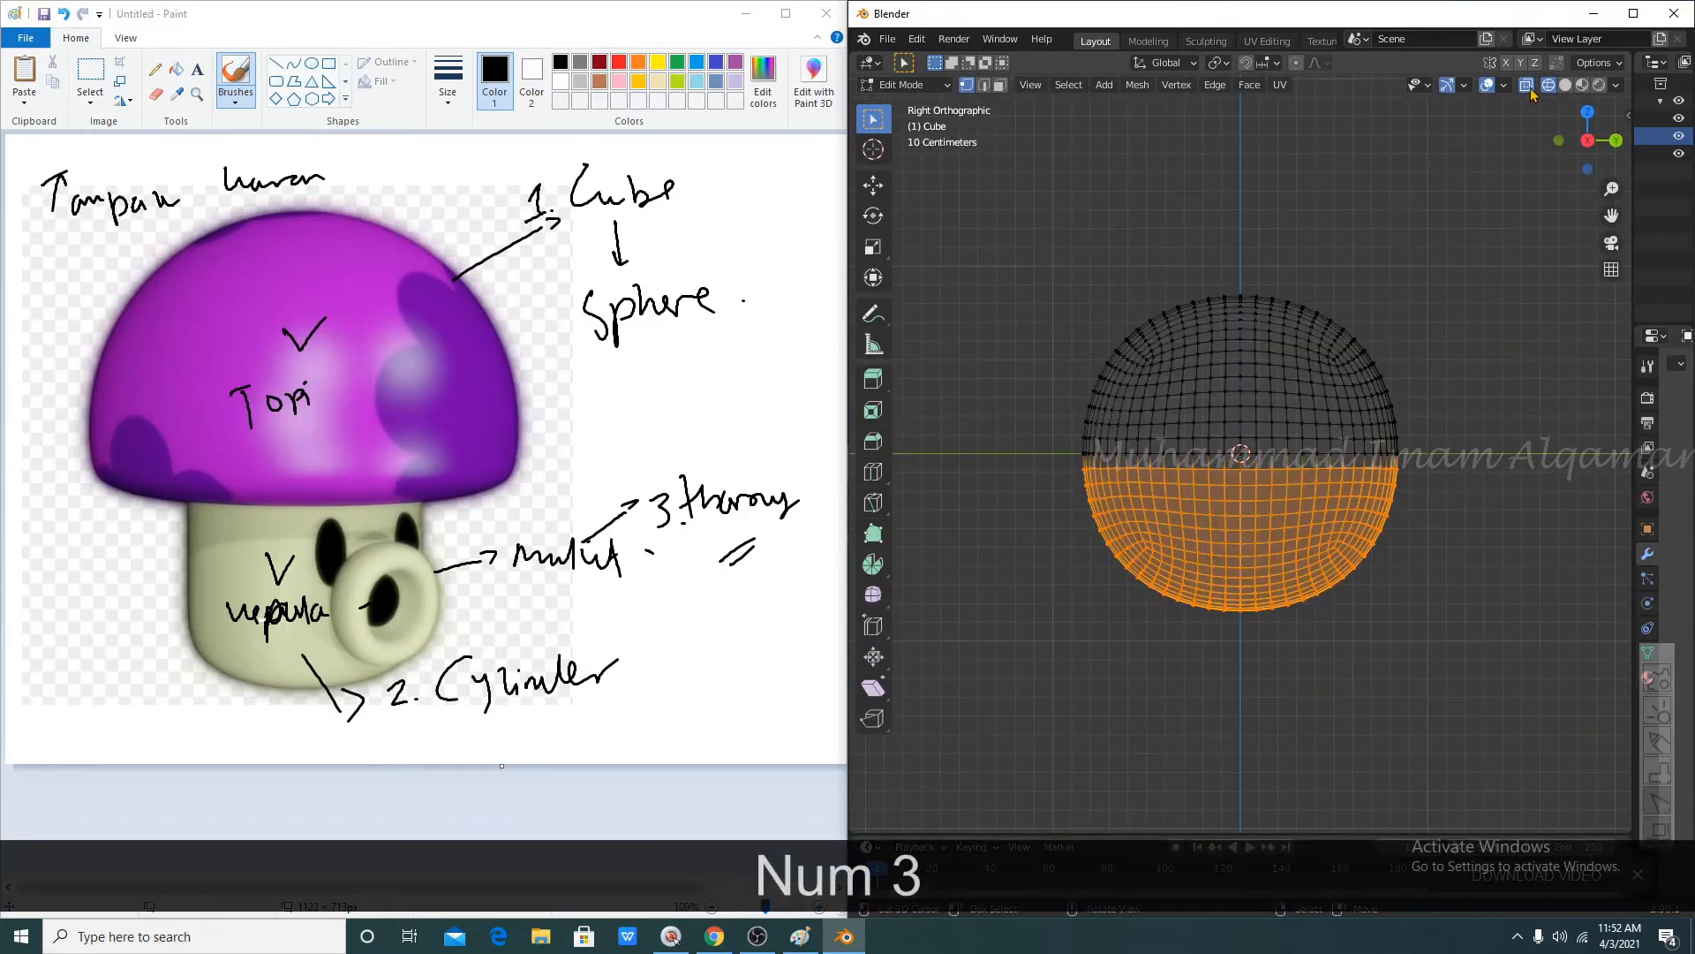
- Reselect the sphere's lower half from the right orthographic view and check that the selection reaches through the mesh
key("a")
key("a")
key("b")
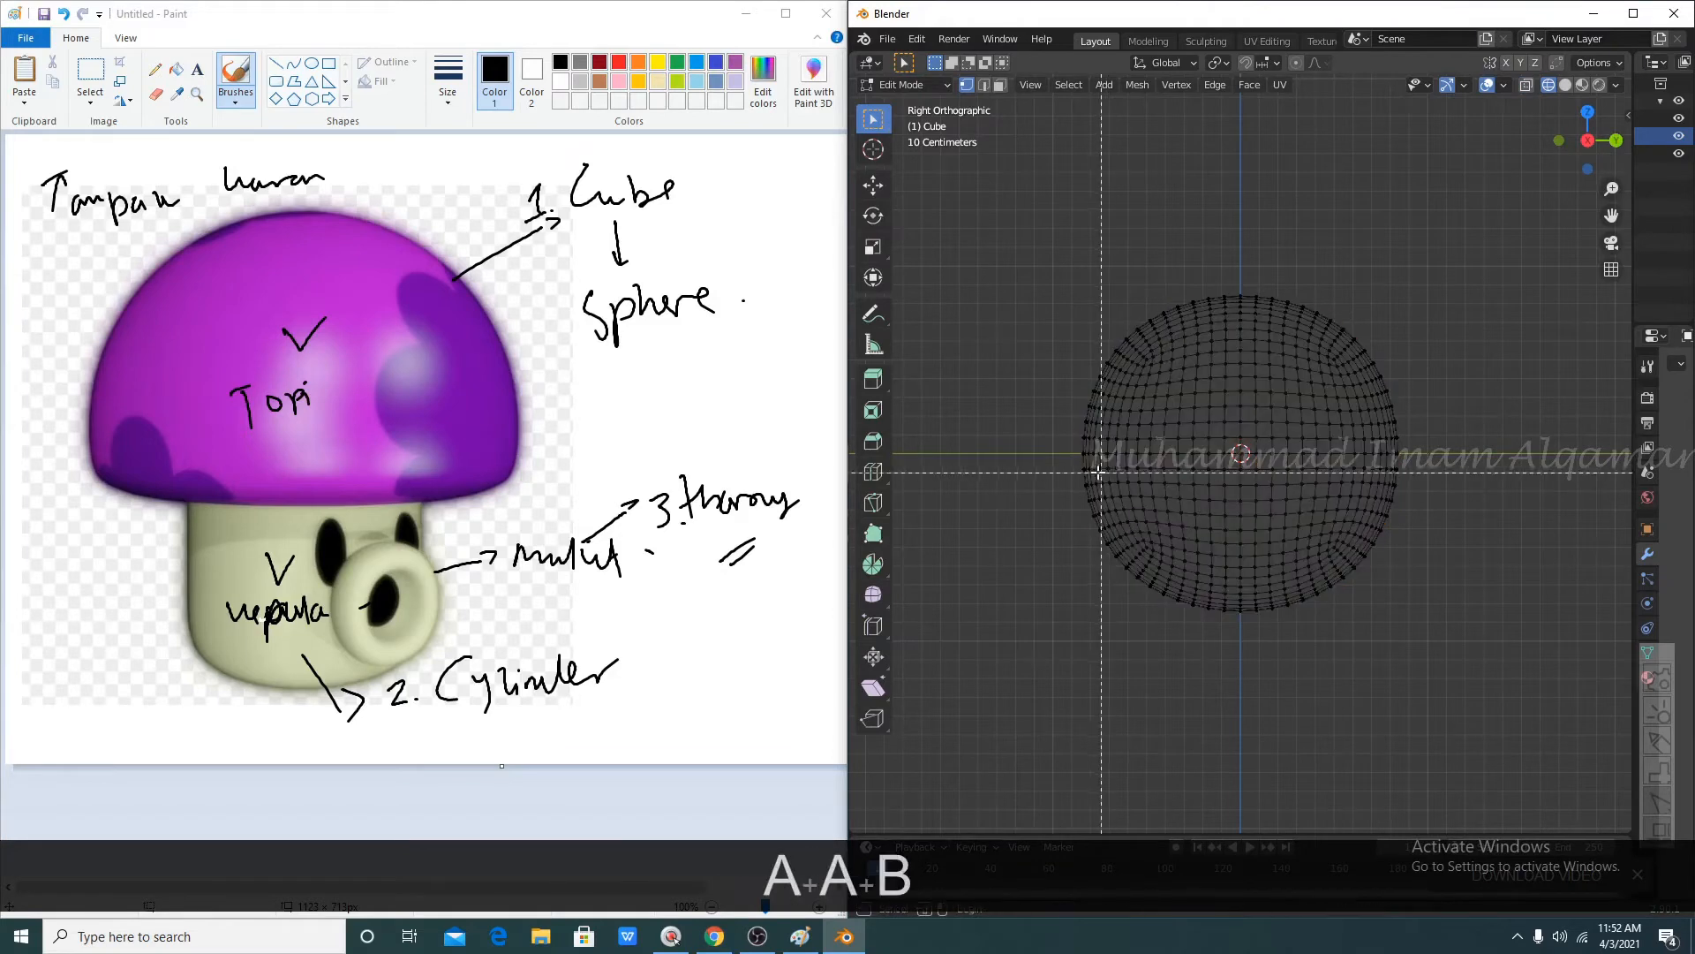
left_click_drag(1070, 455, 1458, 657)
middle_click_drag(1393, 654, 1480, 484)
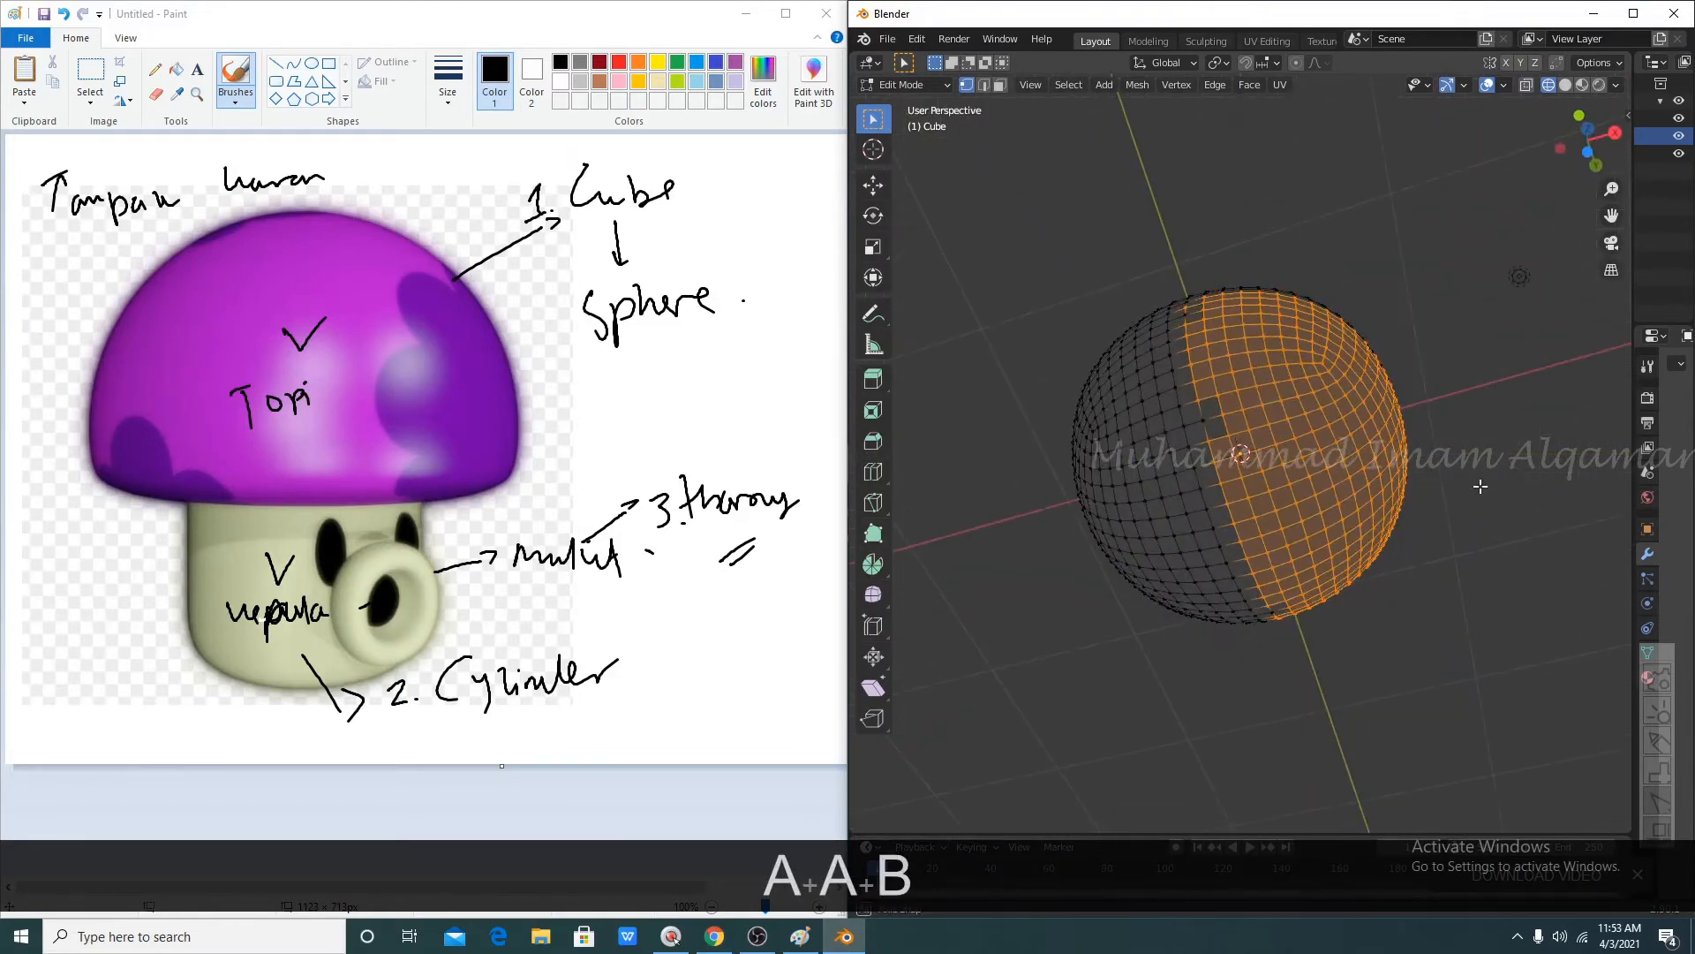
key("KP_3")
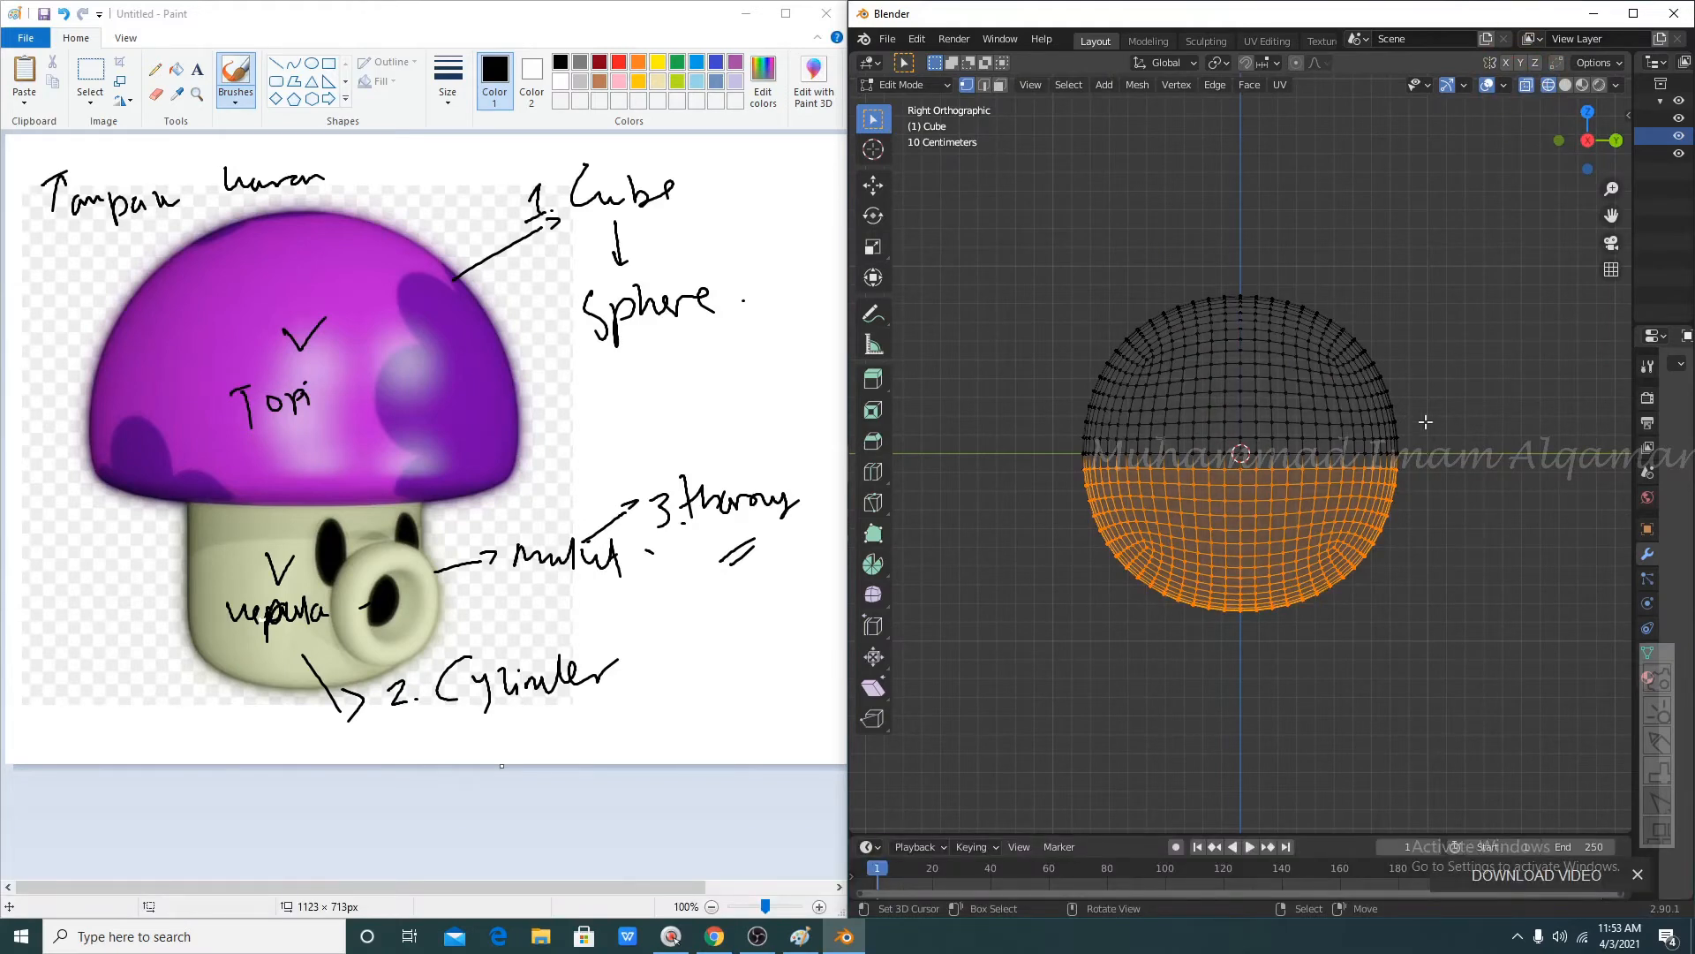
- Deselect all vertices and toggle X-ray so that it ends up on for selecting through the mesh
key("a")
key("a")
key("b")
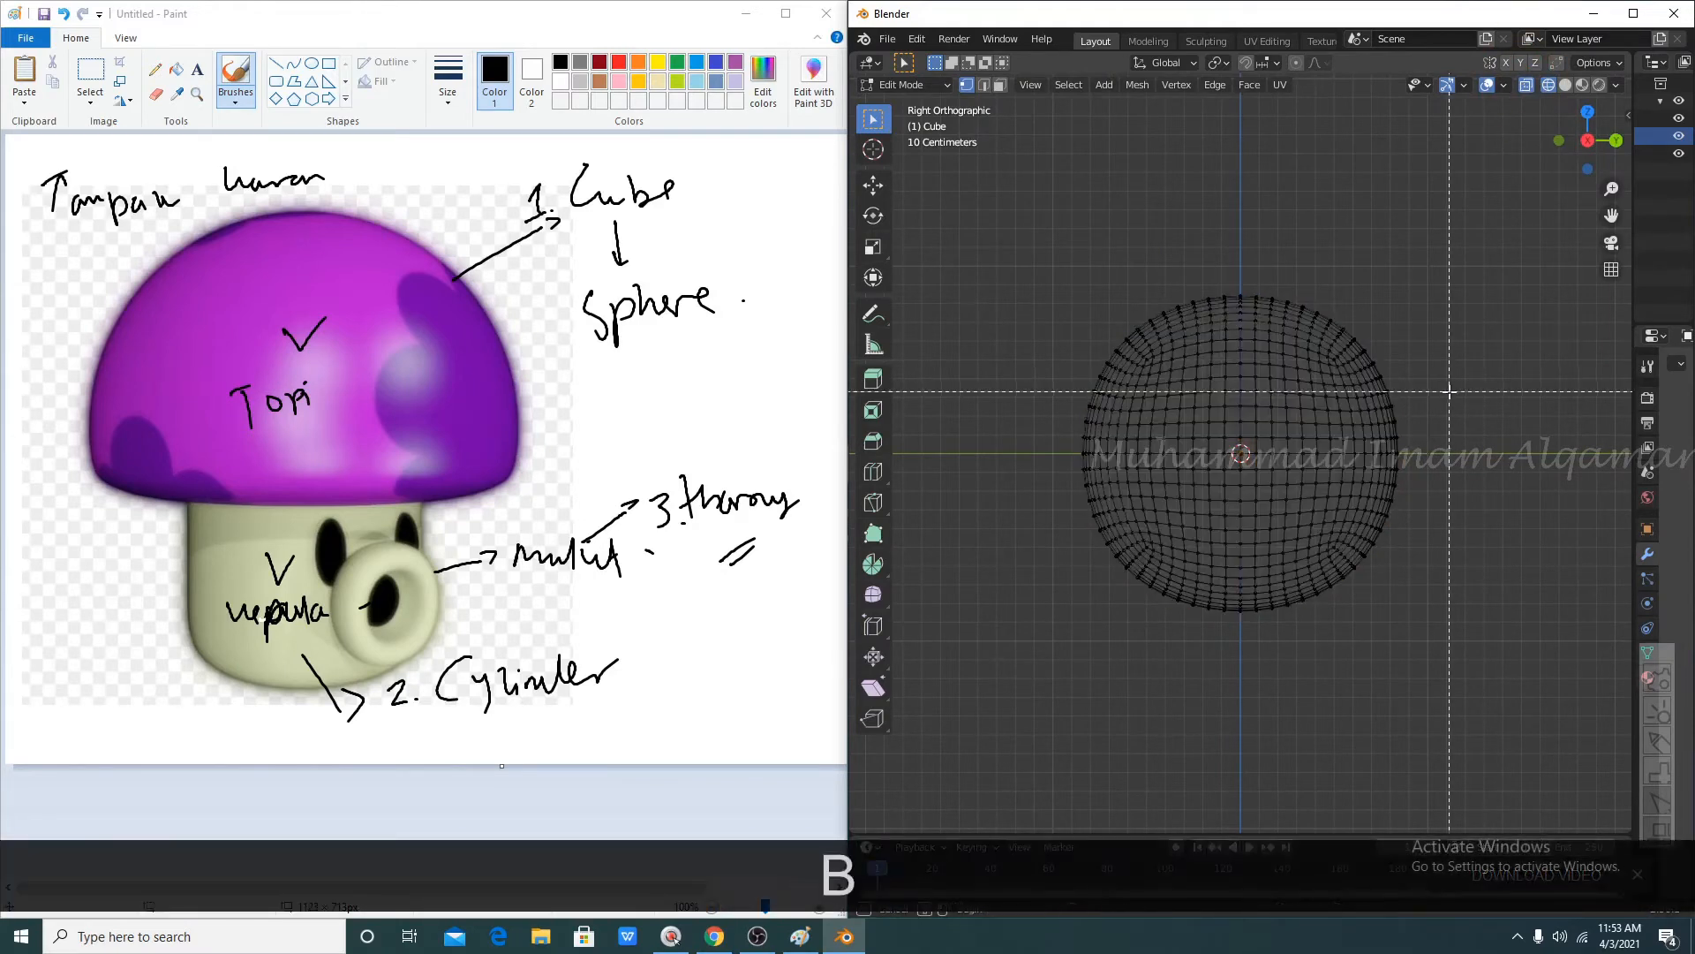
left_click(1525, 89)
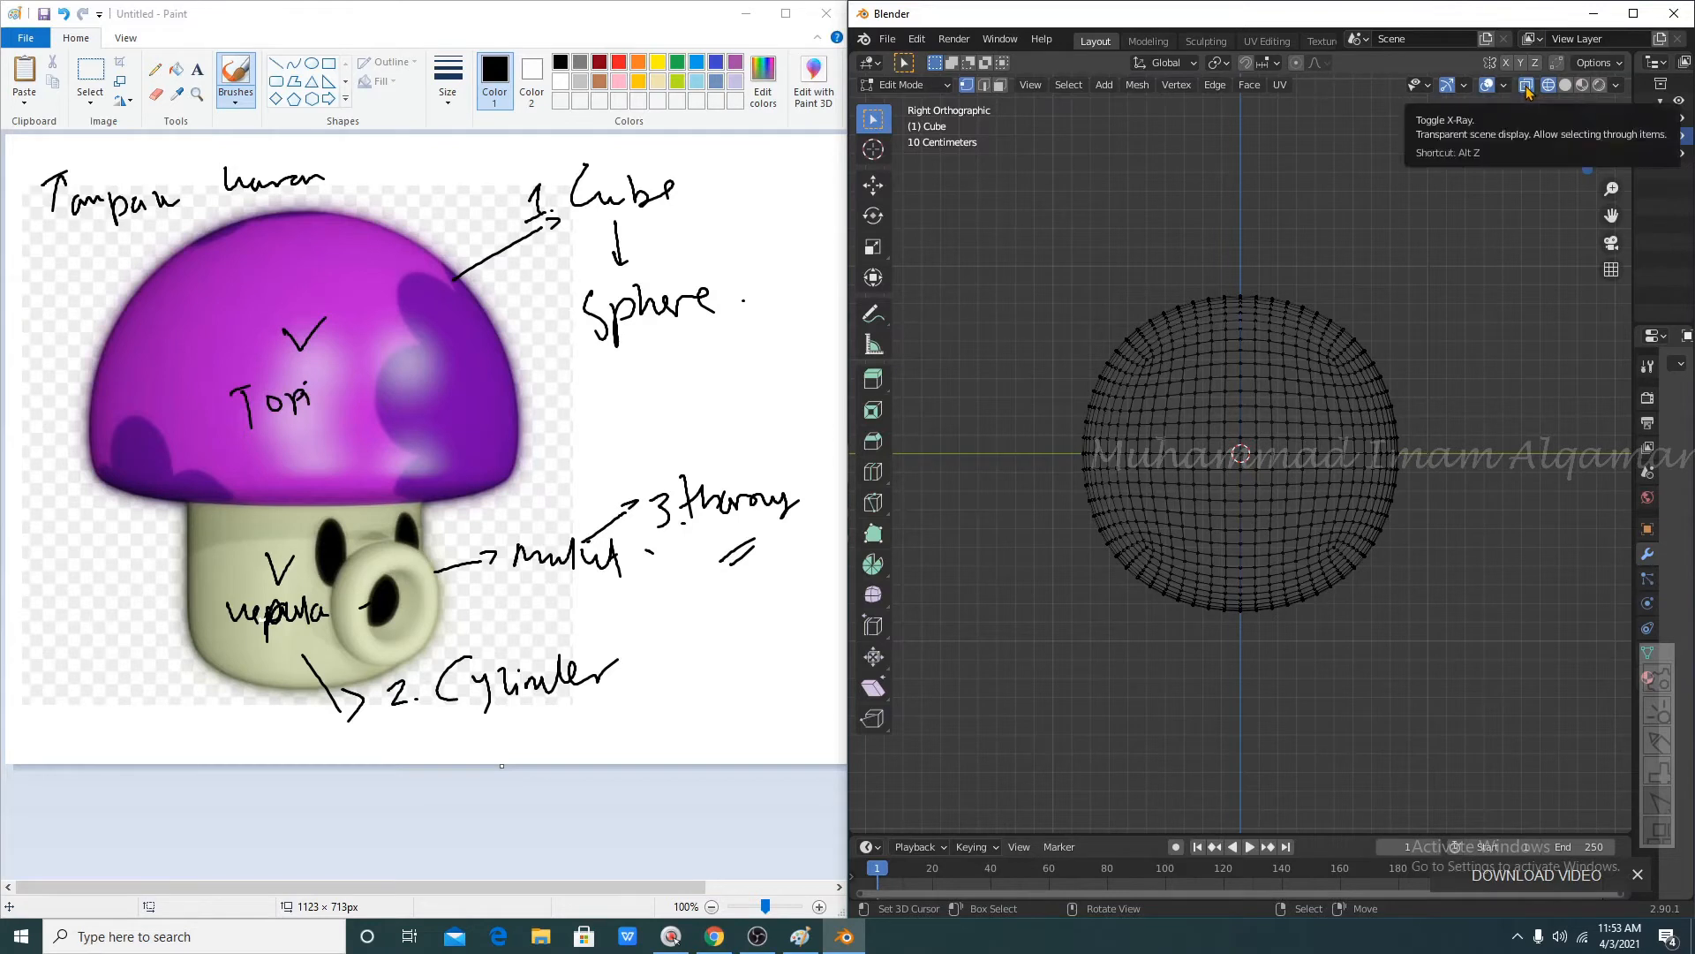
left_click(1527, 87)
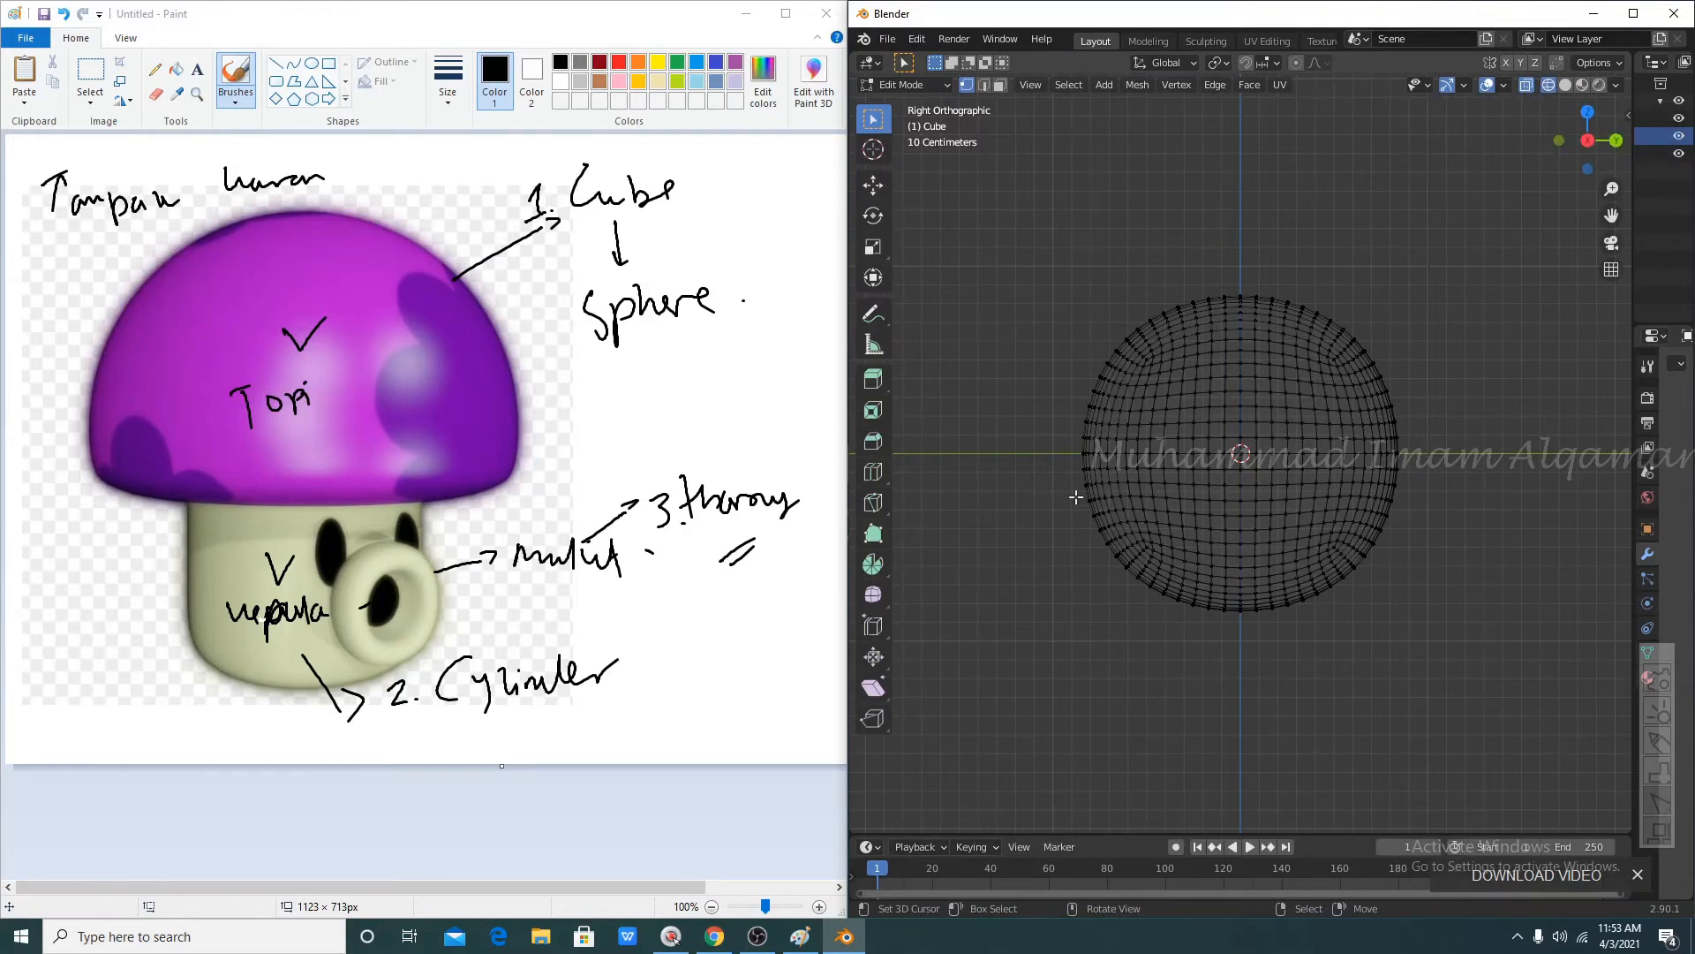
- Box-select all vertices below the sphere's middle and delete them to leave a dome
key("b")
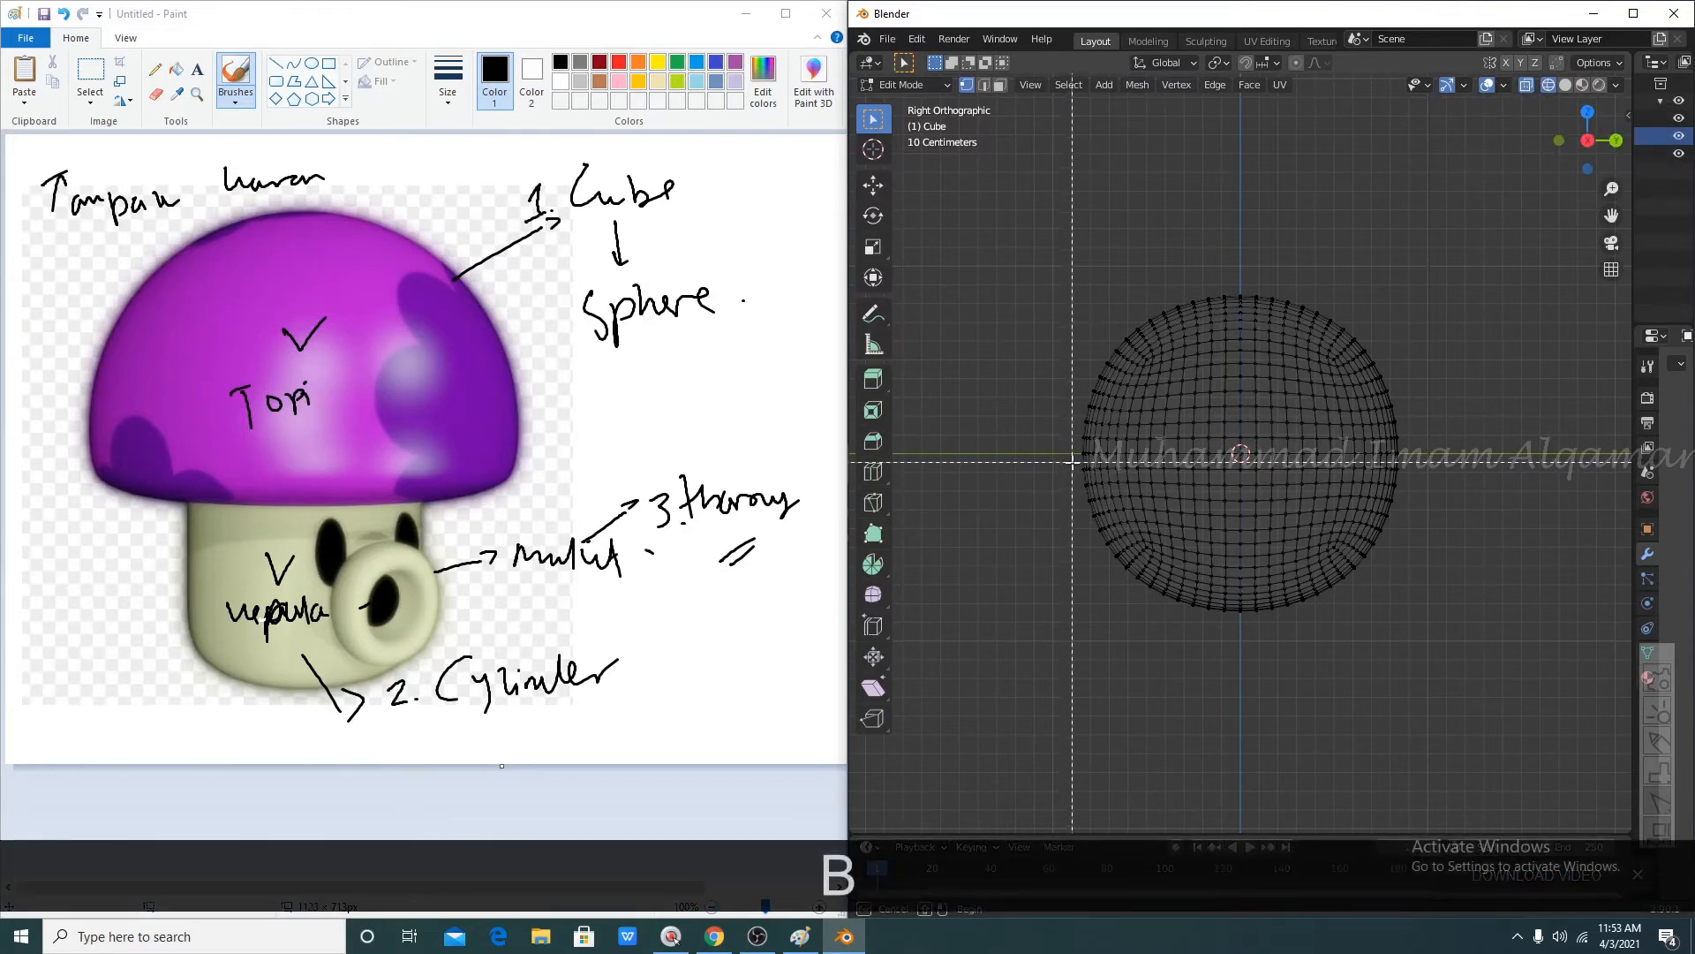
left_click_drag(1072, 461, 1466, 642)
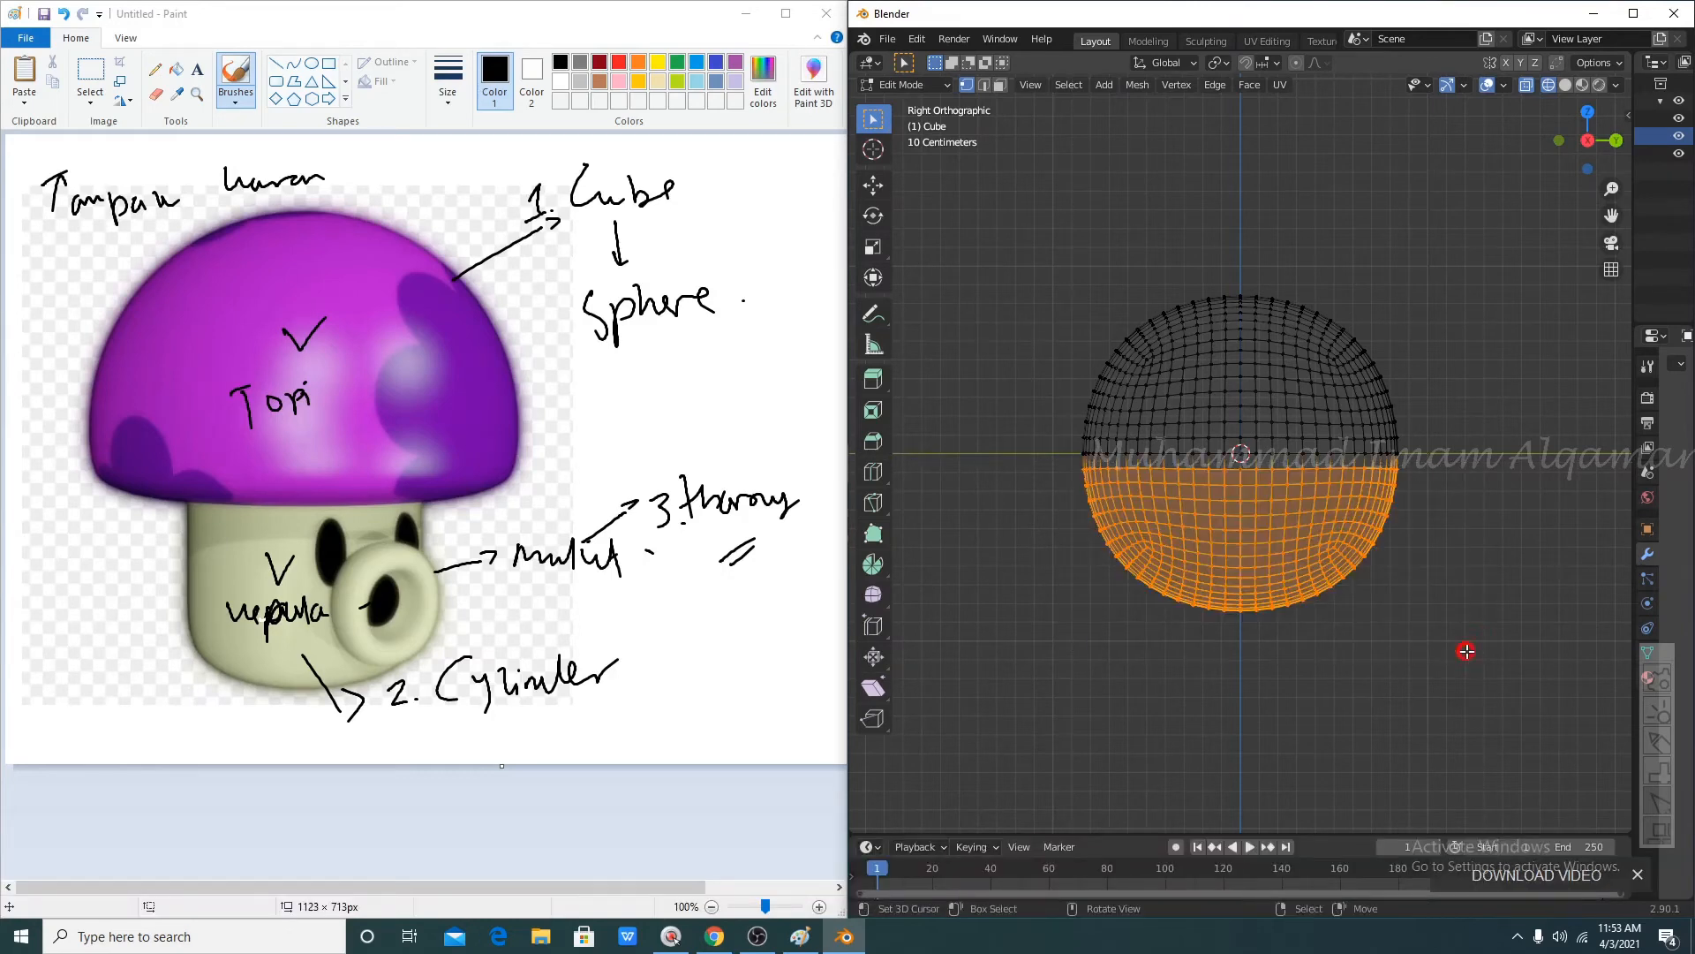
key("x")
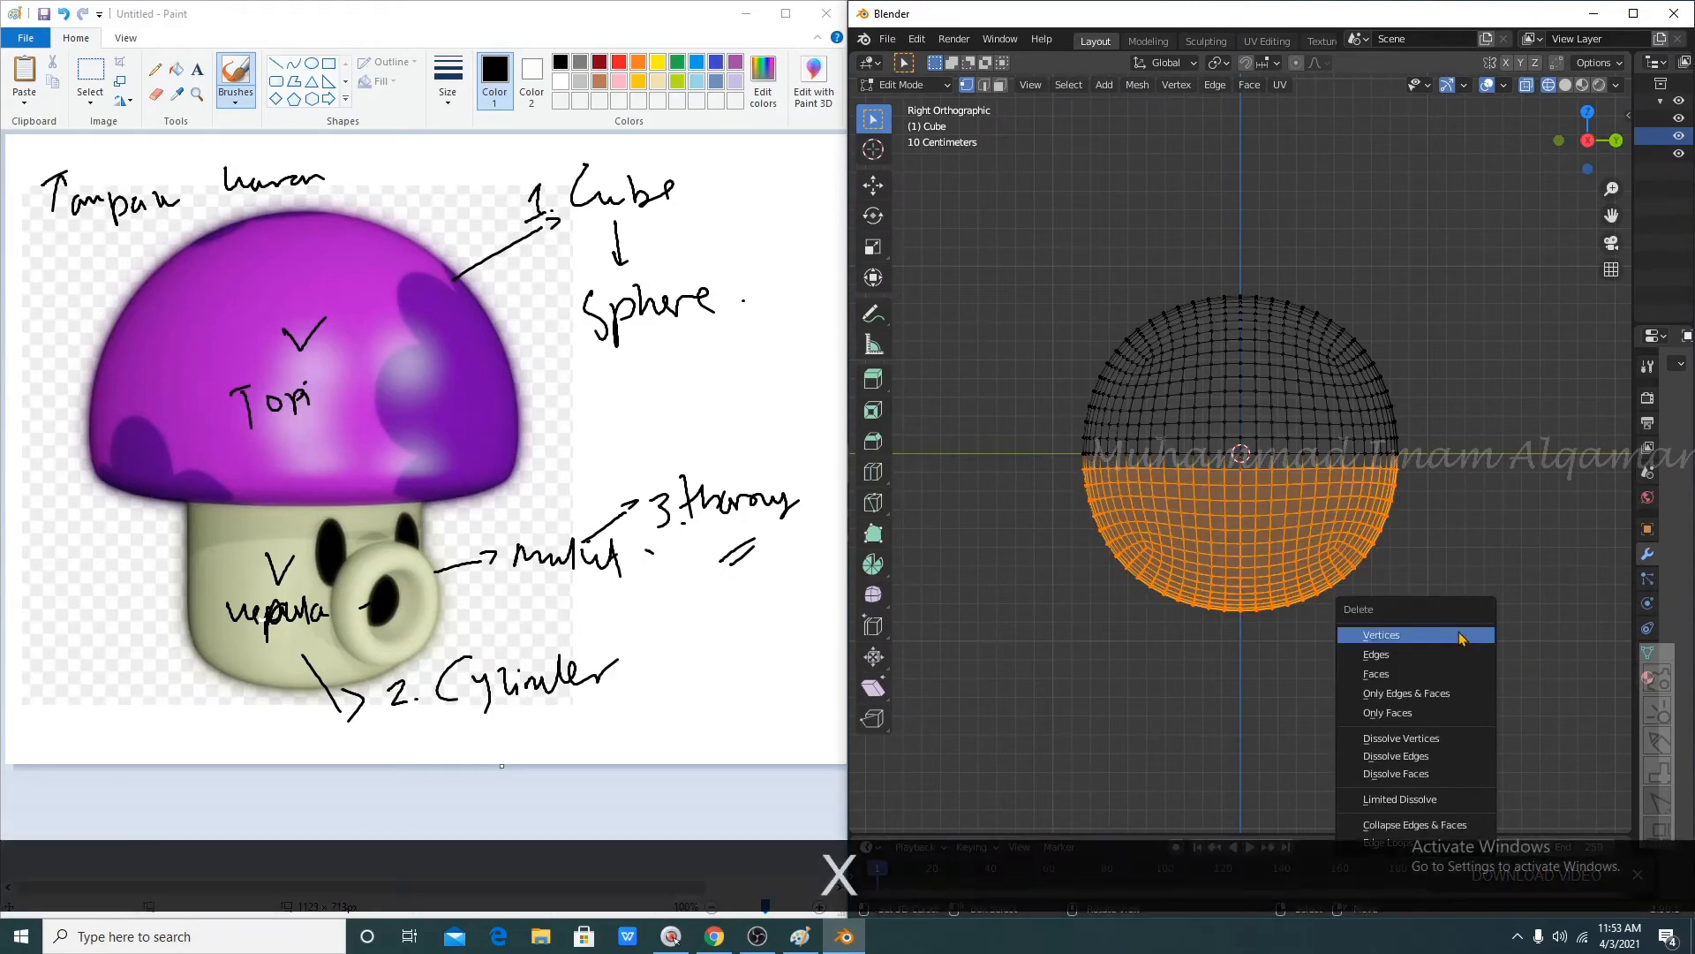
left_click(1458, 631)
key("a")
key("a")
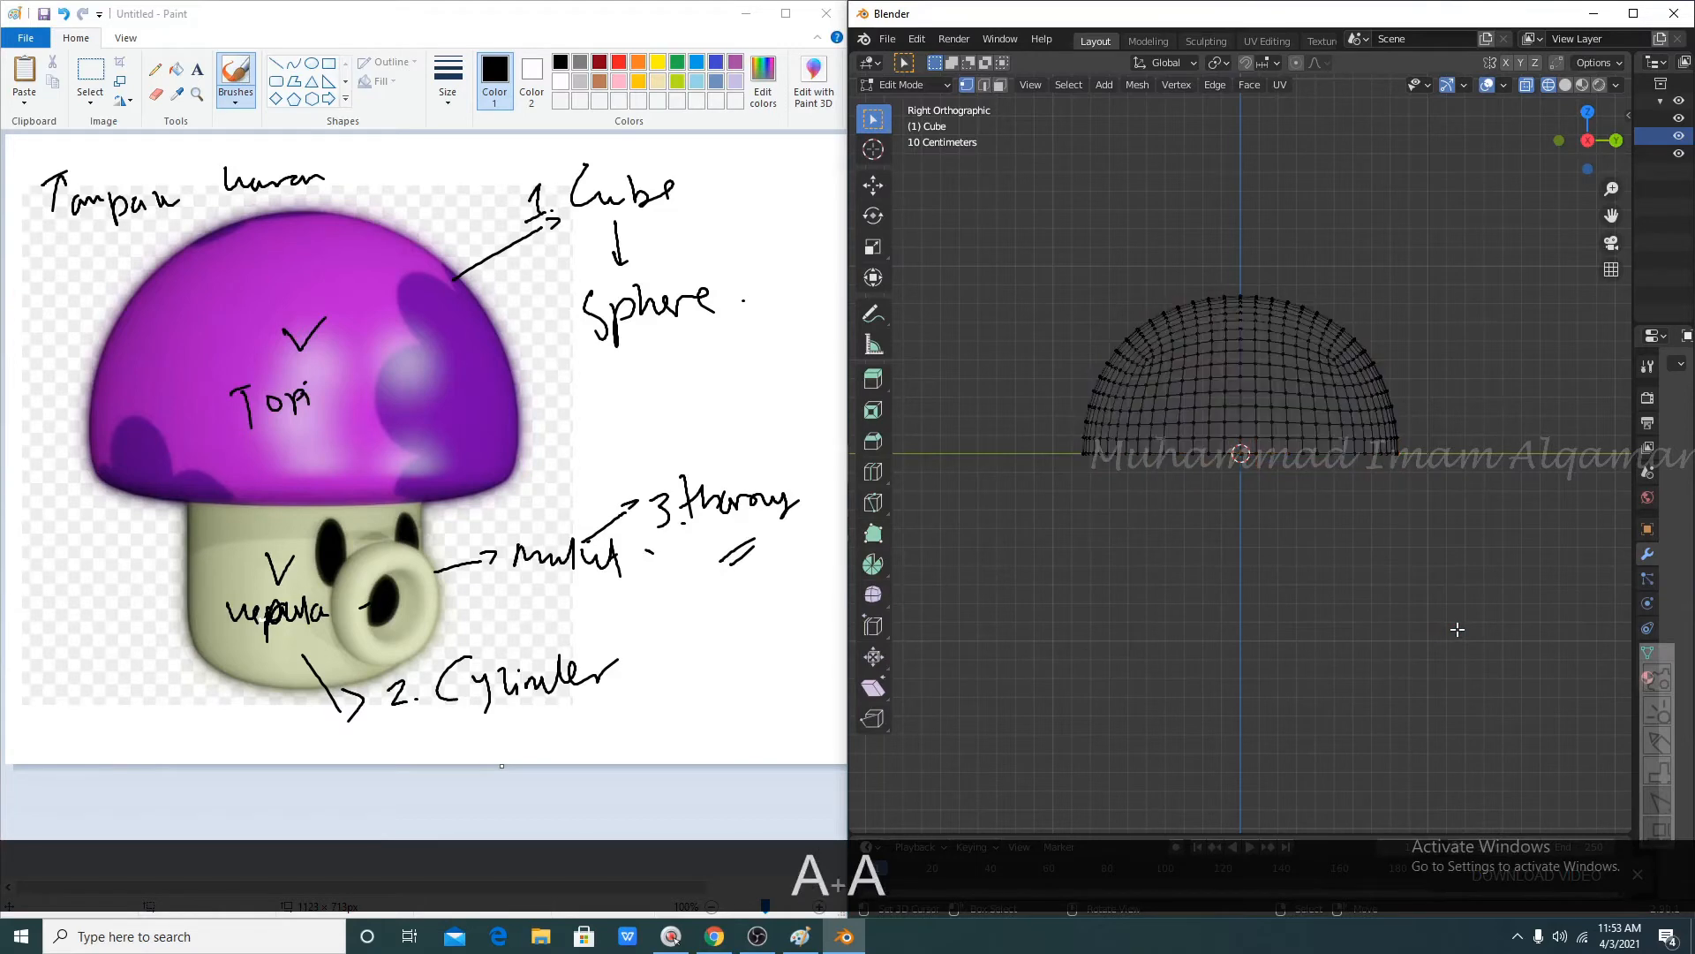
scroll(1154, 473, "up", 1)
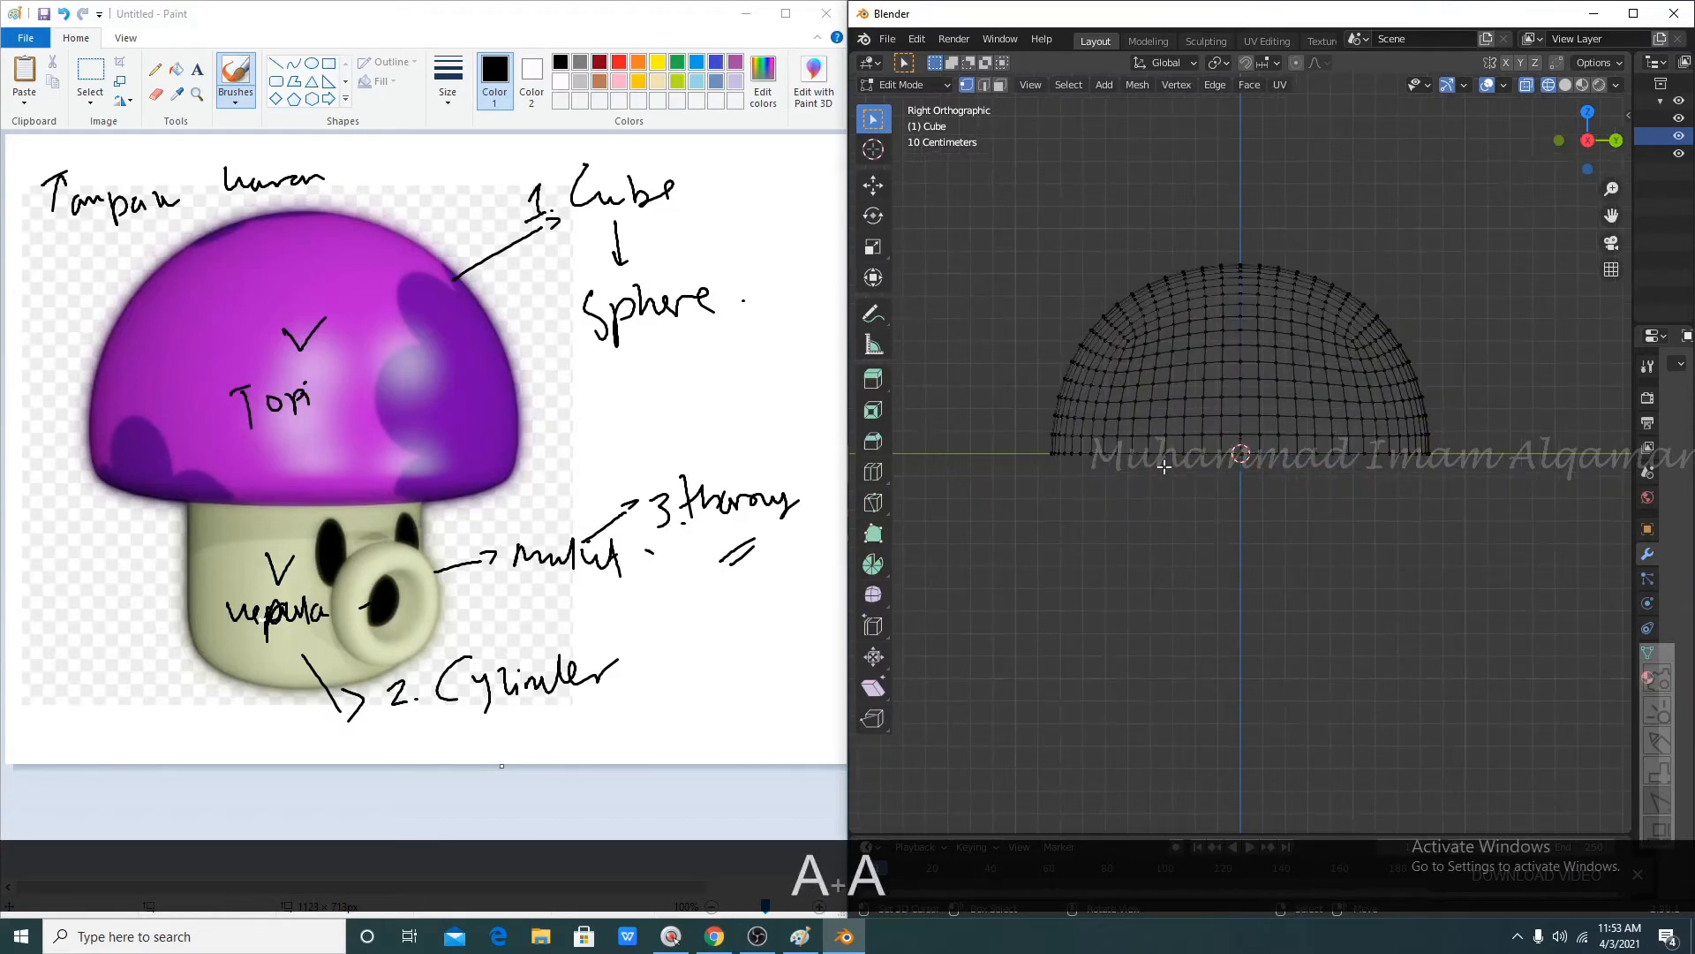
scroll(1192, 510, "down", 1)
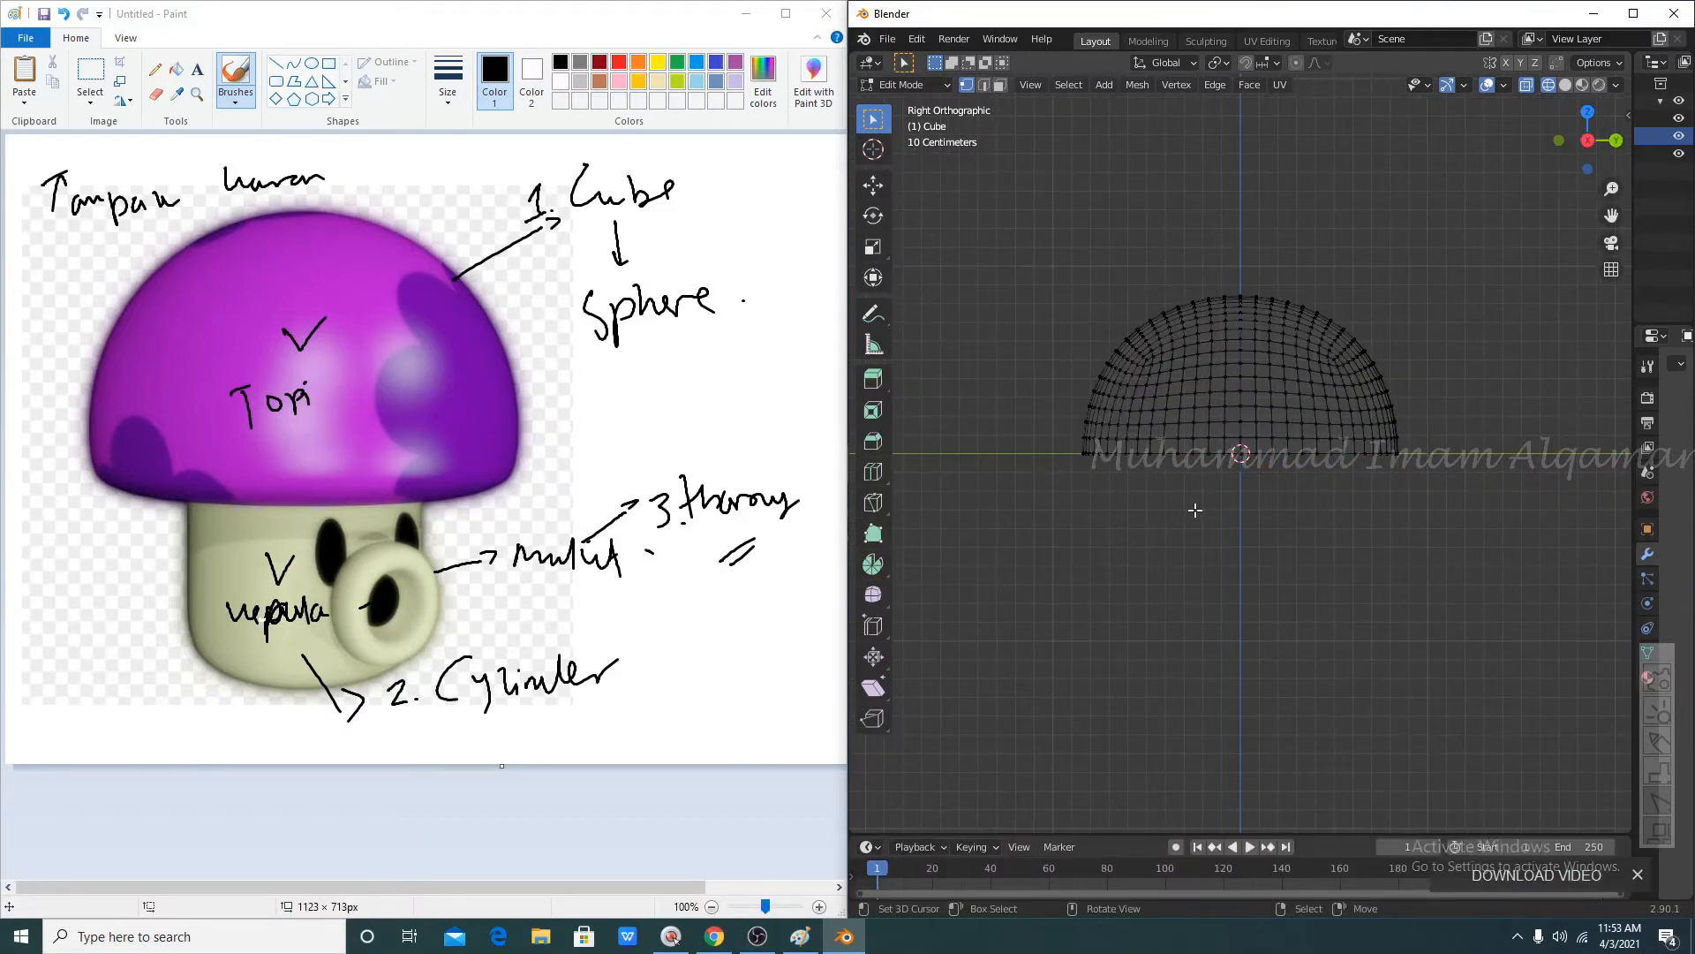
- Turn off X-ray, switch to solid shading, and look at the dome's open underside
middle_click_drag(1195, 511, 1126, 495)
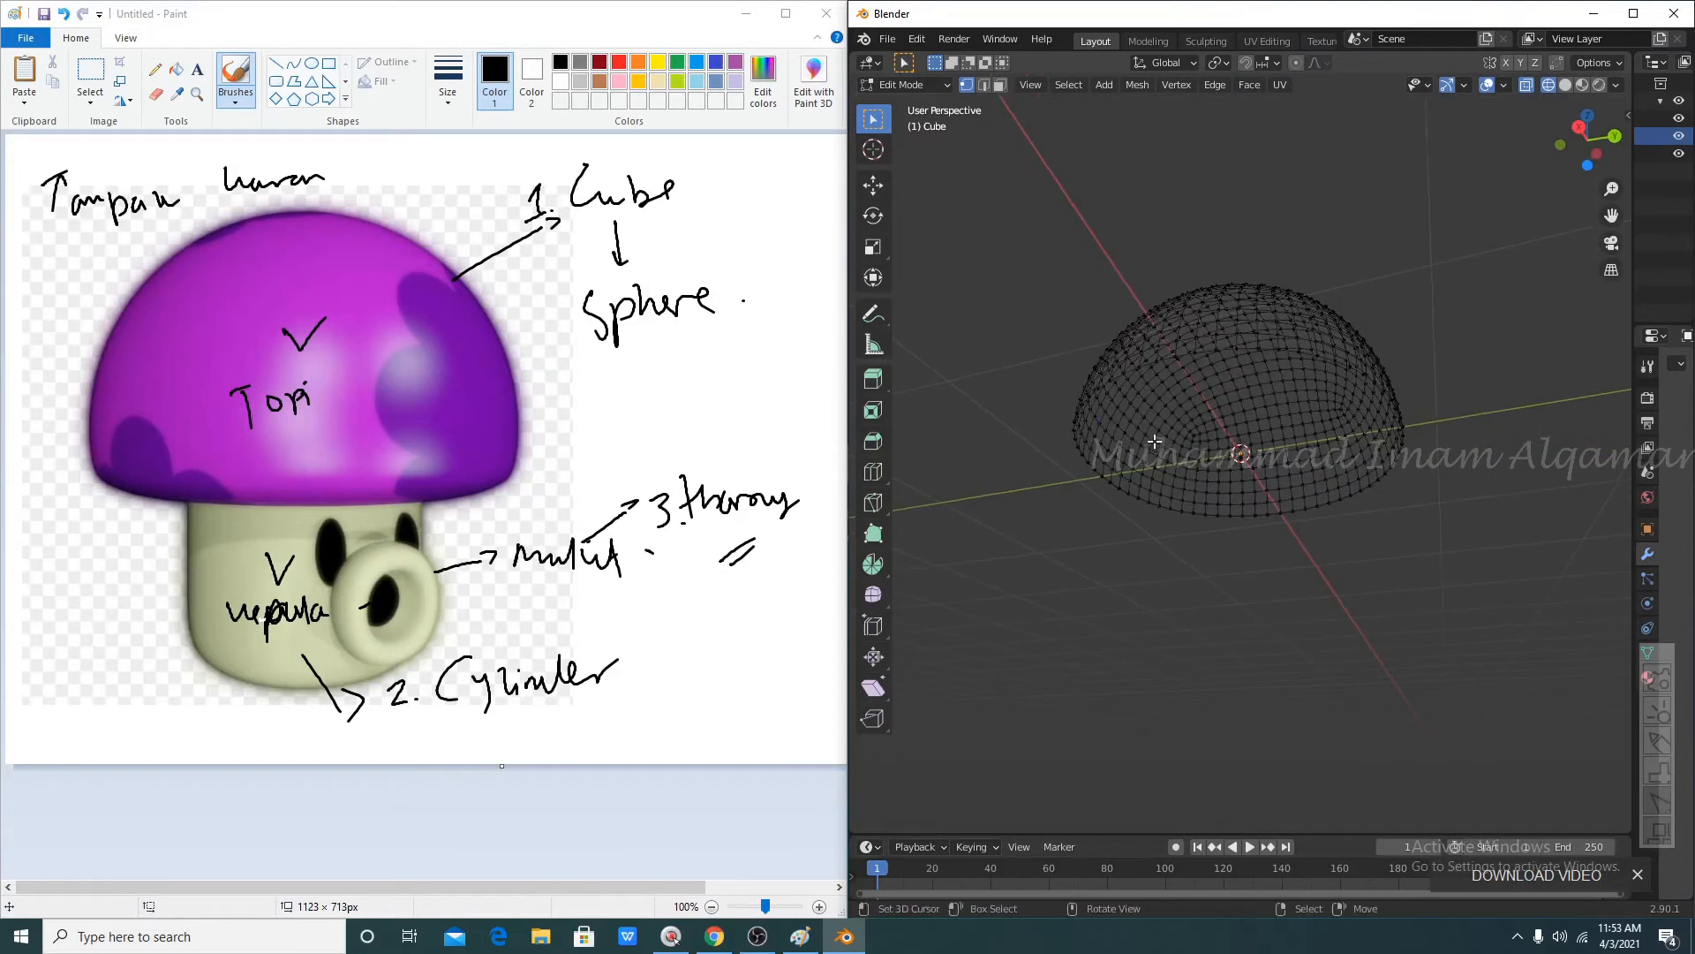
left_click(1527, 93)
scroll(1290, 352, "up", 3)
key("z")
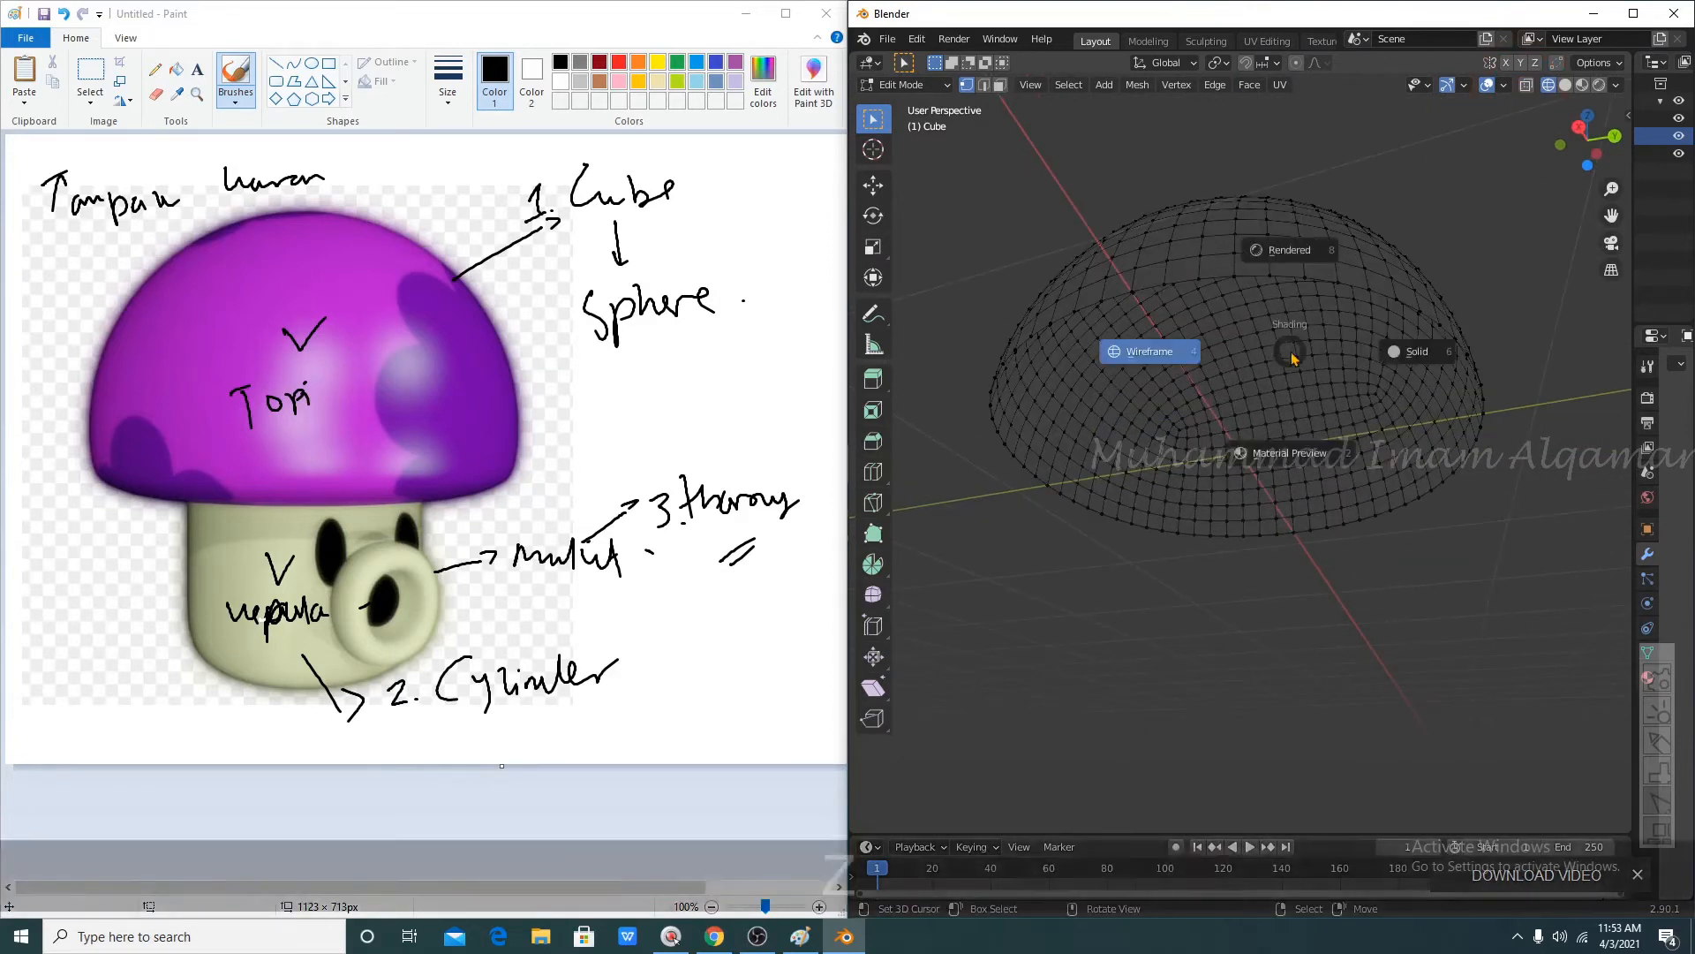
left_click(1410, 353)
mouse_move(1410, 354)
middle_mouse_down()
mouse_move(1215, 316)
mouse_move(1232, 375)
middle_mouse_up()
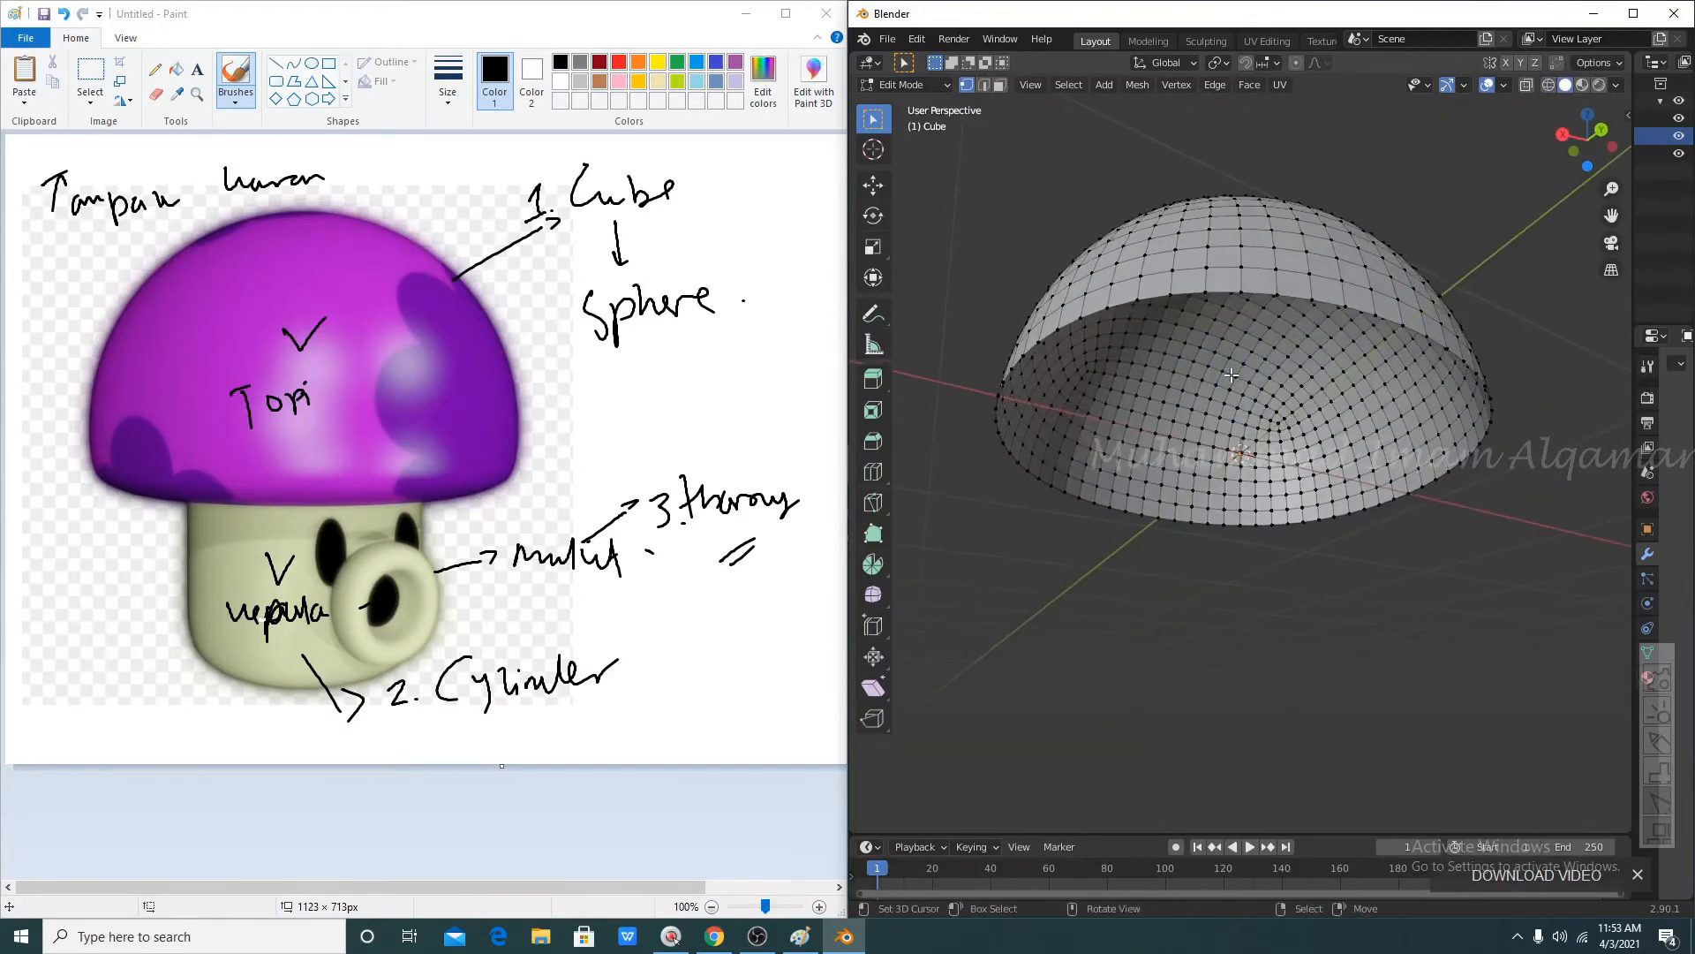
- Select the dome's bottom rim vertices with X-ray on, fill the opening with a face, and return to Object Mode in right view
key("KP_3")
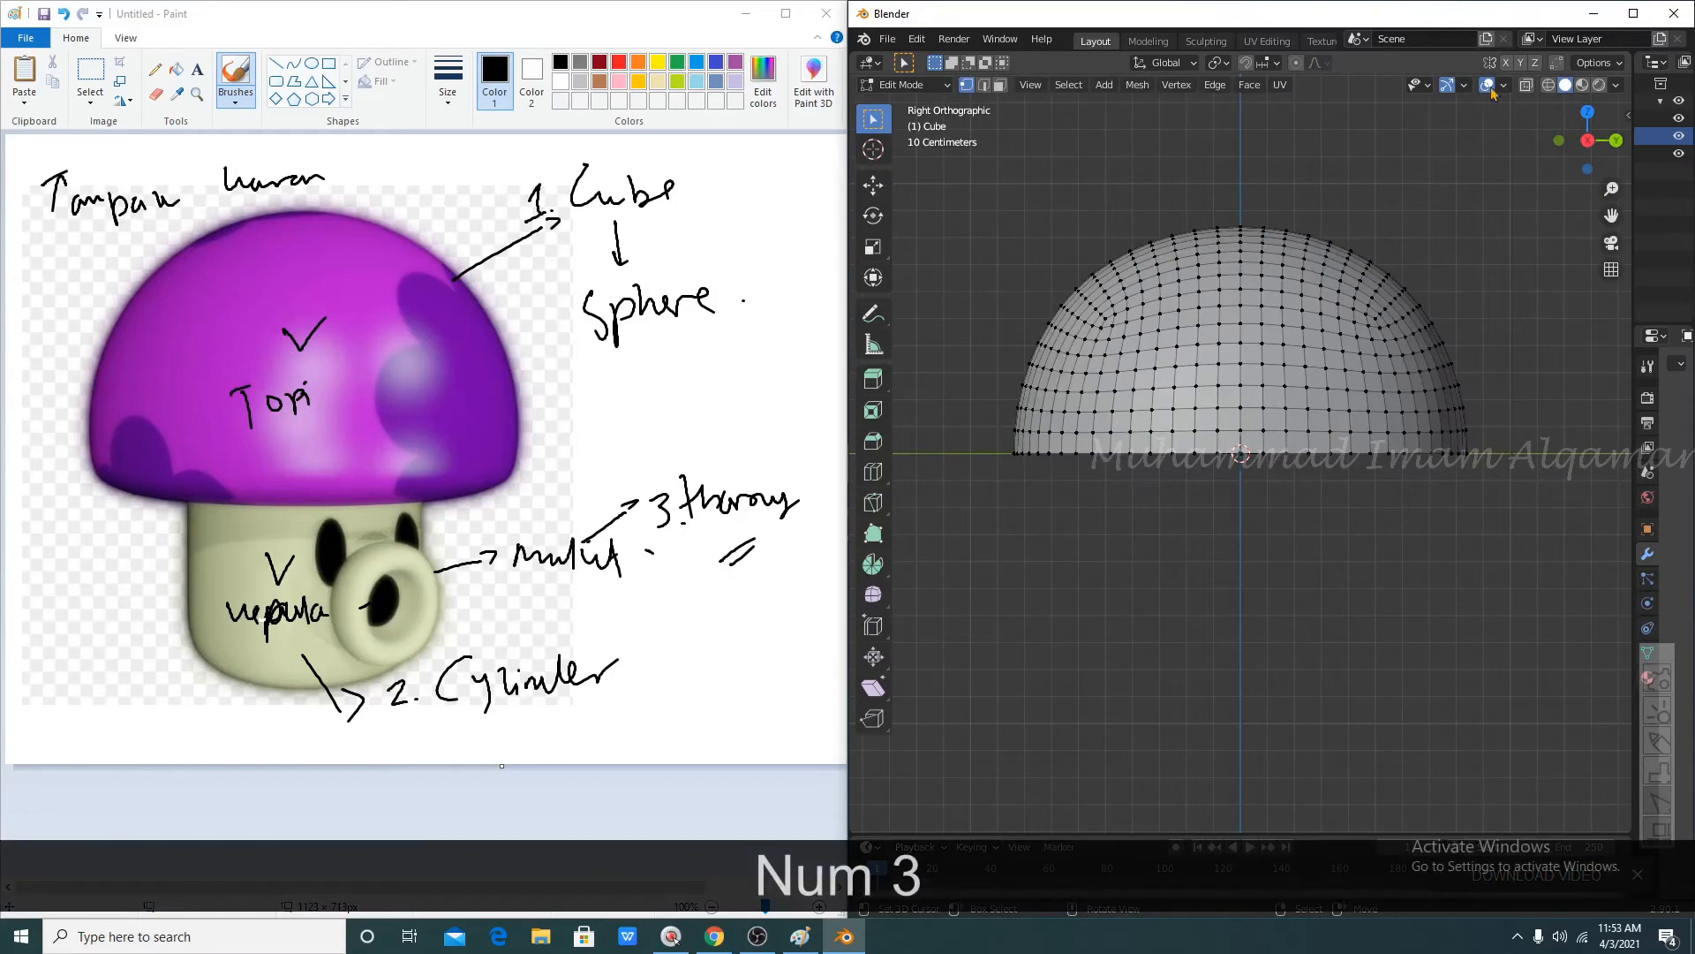
left_click(1527, 85)
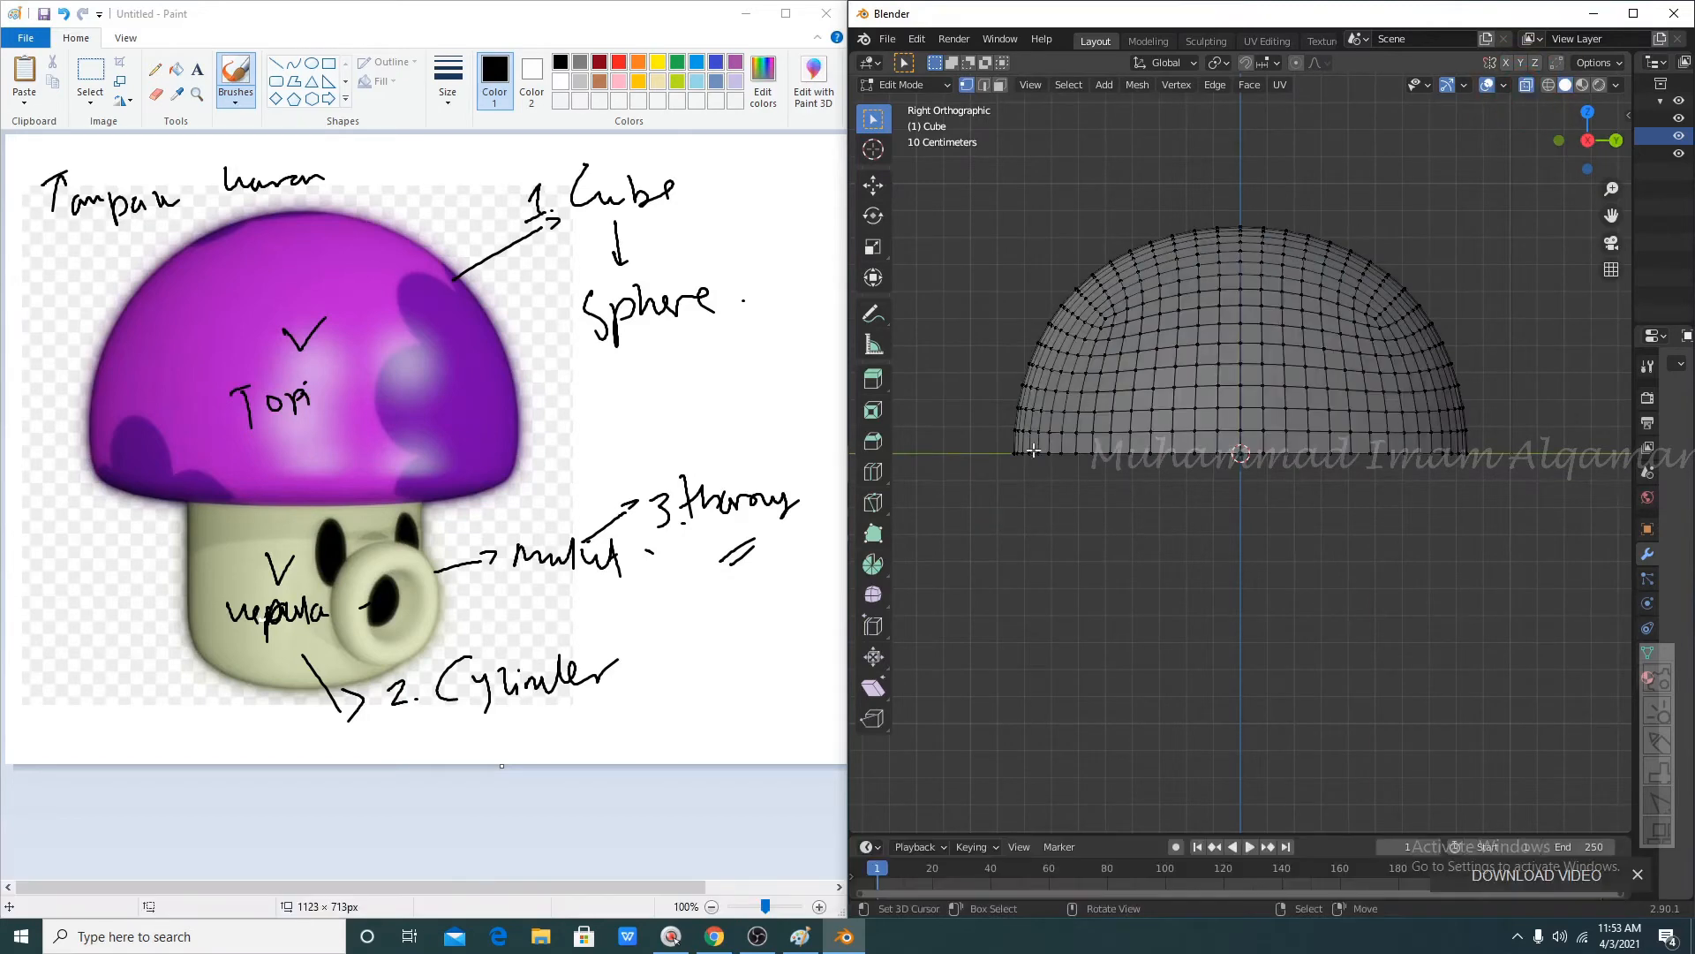
key("b")
left_click_drag(990, 436, 1611, 545)
middle_click_drag(1446, 580, 1317, 534)
key("f")
key("Tab")
key("KP_3")
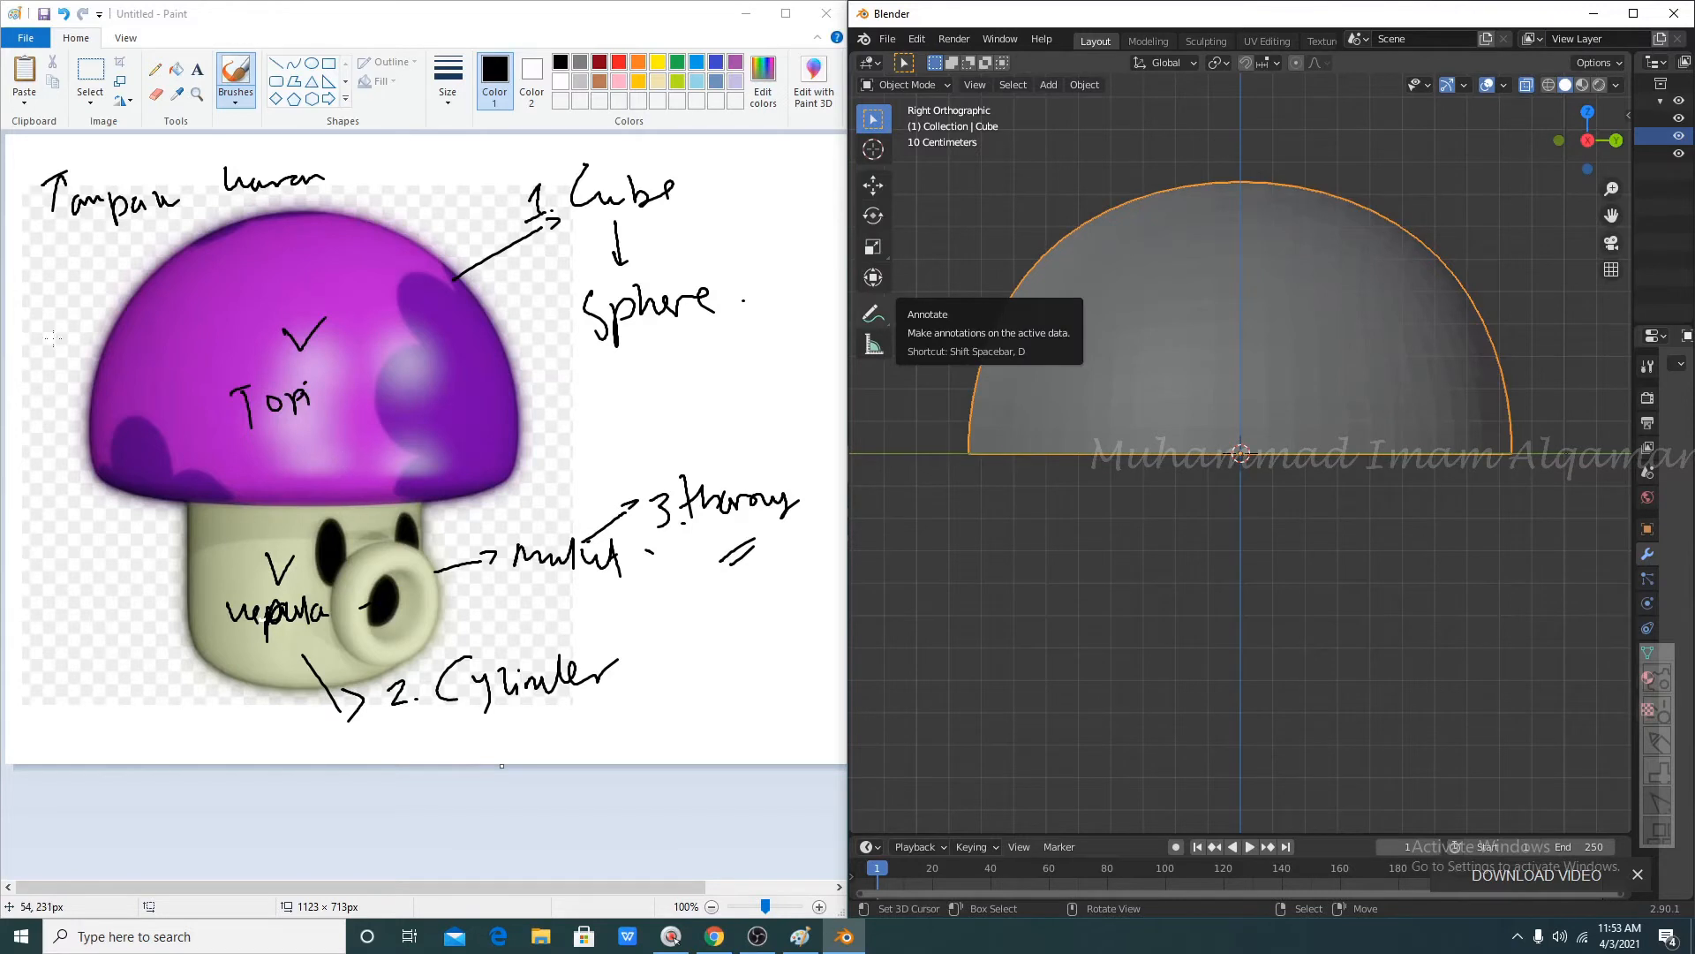
- Switch to Paint and brush a small check mark on the lower rim of the reference mushroom's cap
left_click(377, 475)
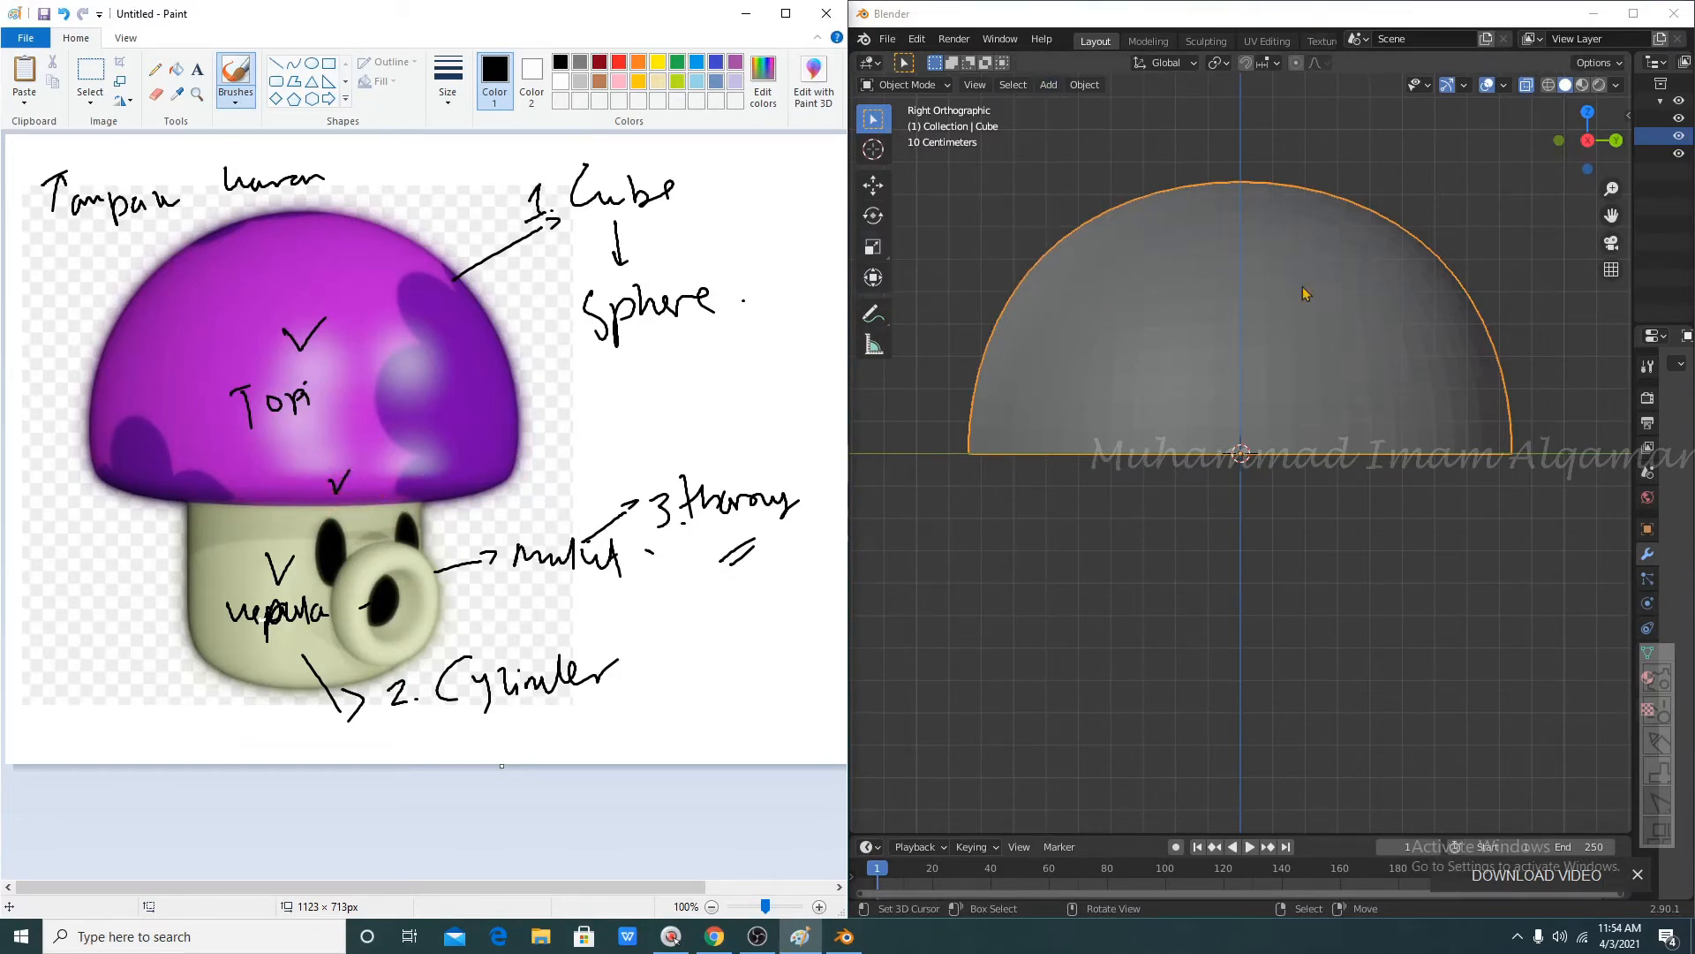
scroll(1209, 294, "down", 2)
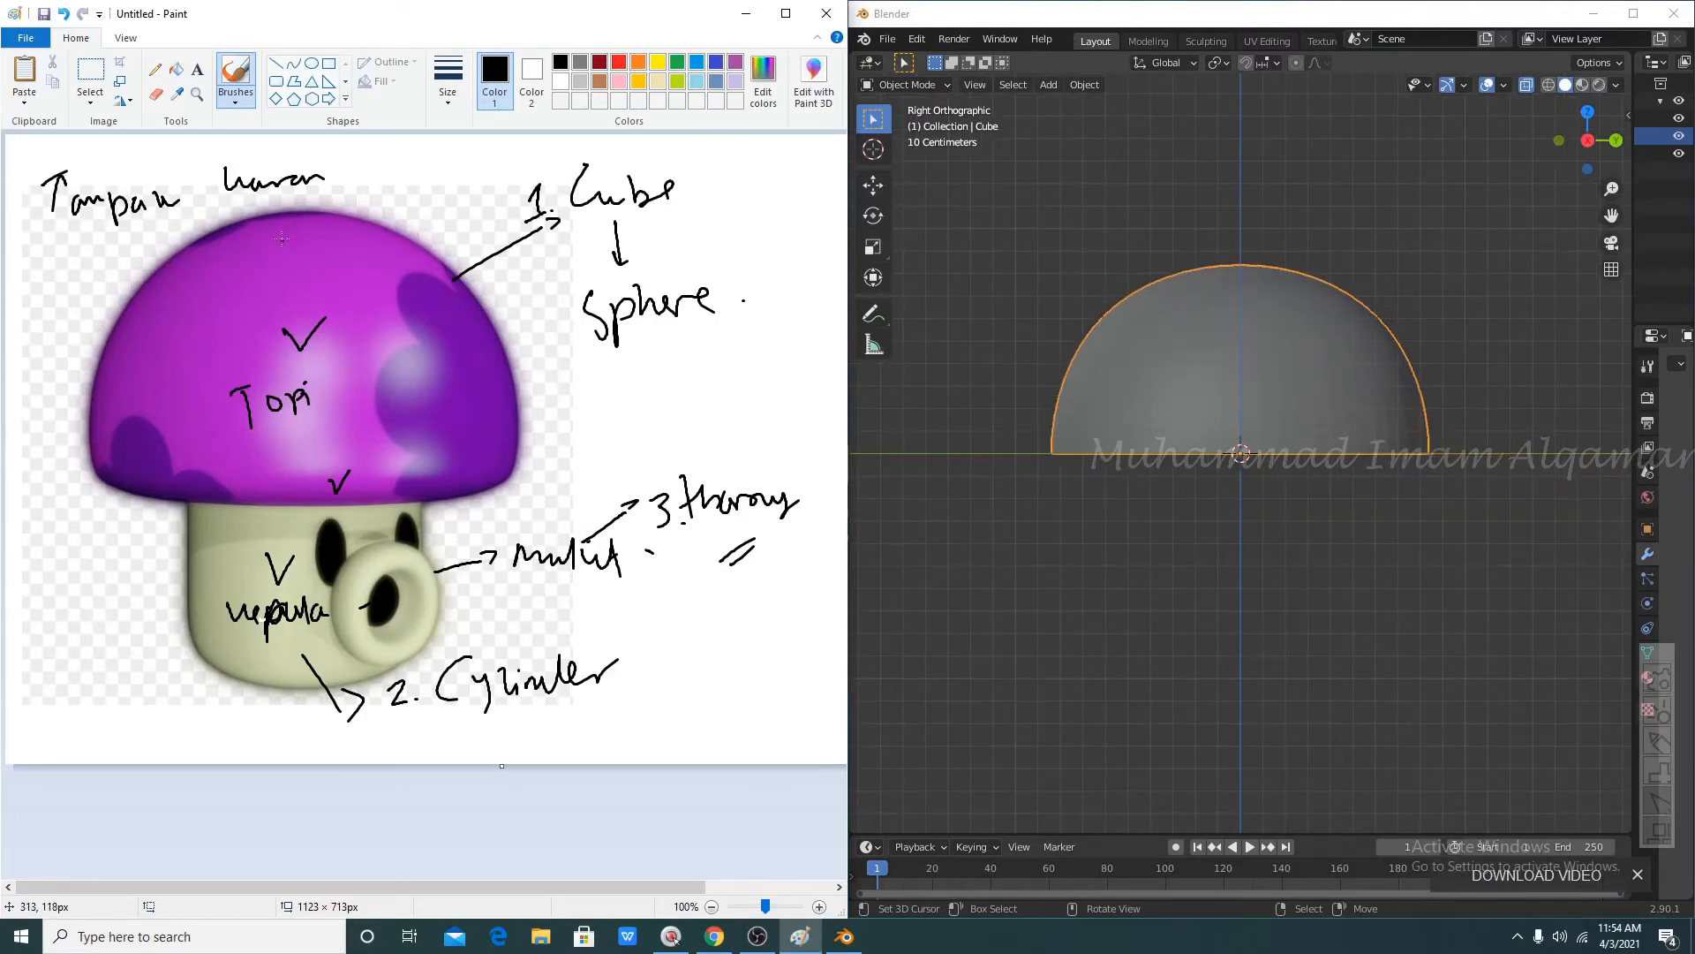
- Brush a tall upward arrow through the middle of the reference mushroom's cap in Paint
left_click_drag(282, 237, 275, 483)
mouse_move(265, 272)
left_mouse_down()
mouse_move(279, 228)
mouse_move(294, 256)
left_mouse_up()
- Switch to Blender, set the transform pivot point to Individual Origins, and scale the dome by about 1.08 along Z
scroll(1385, 560, "up", 2)
key("Tab")
left_click(1295, 449)
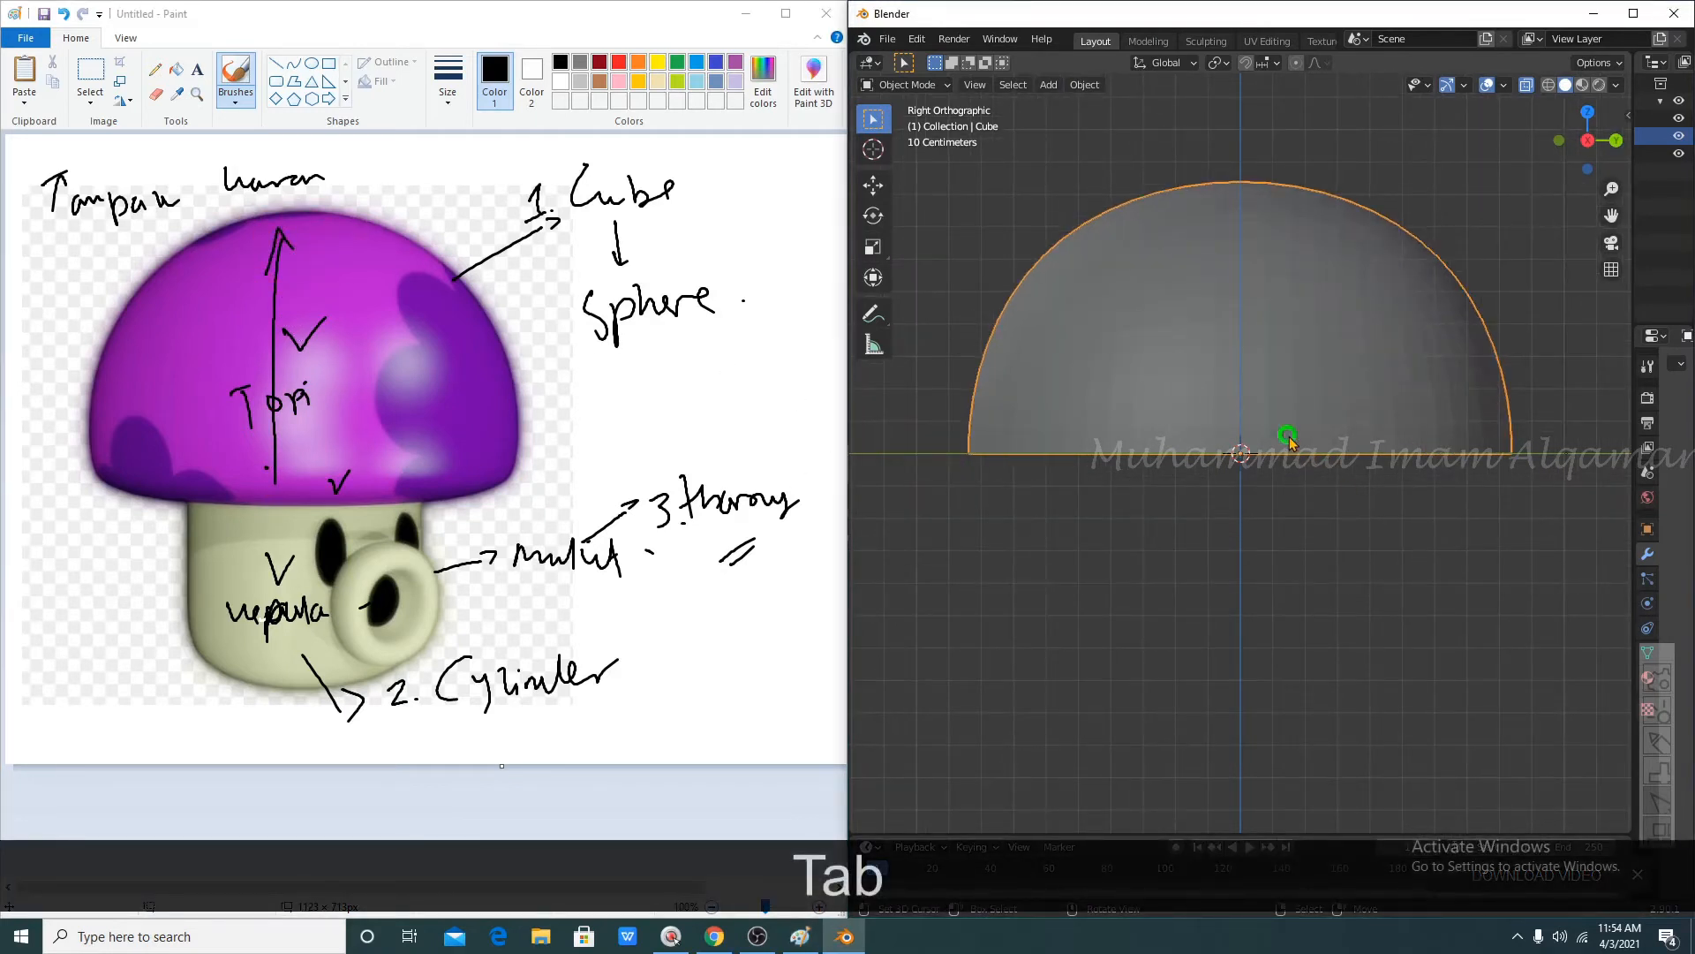
key("Tab")
key("Tab")
left_click(1217, 62)
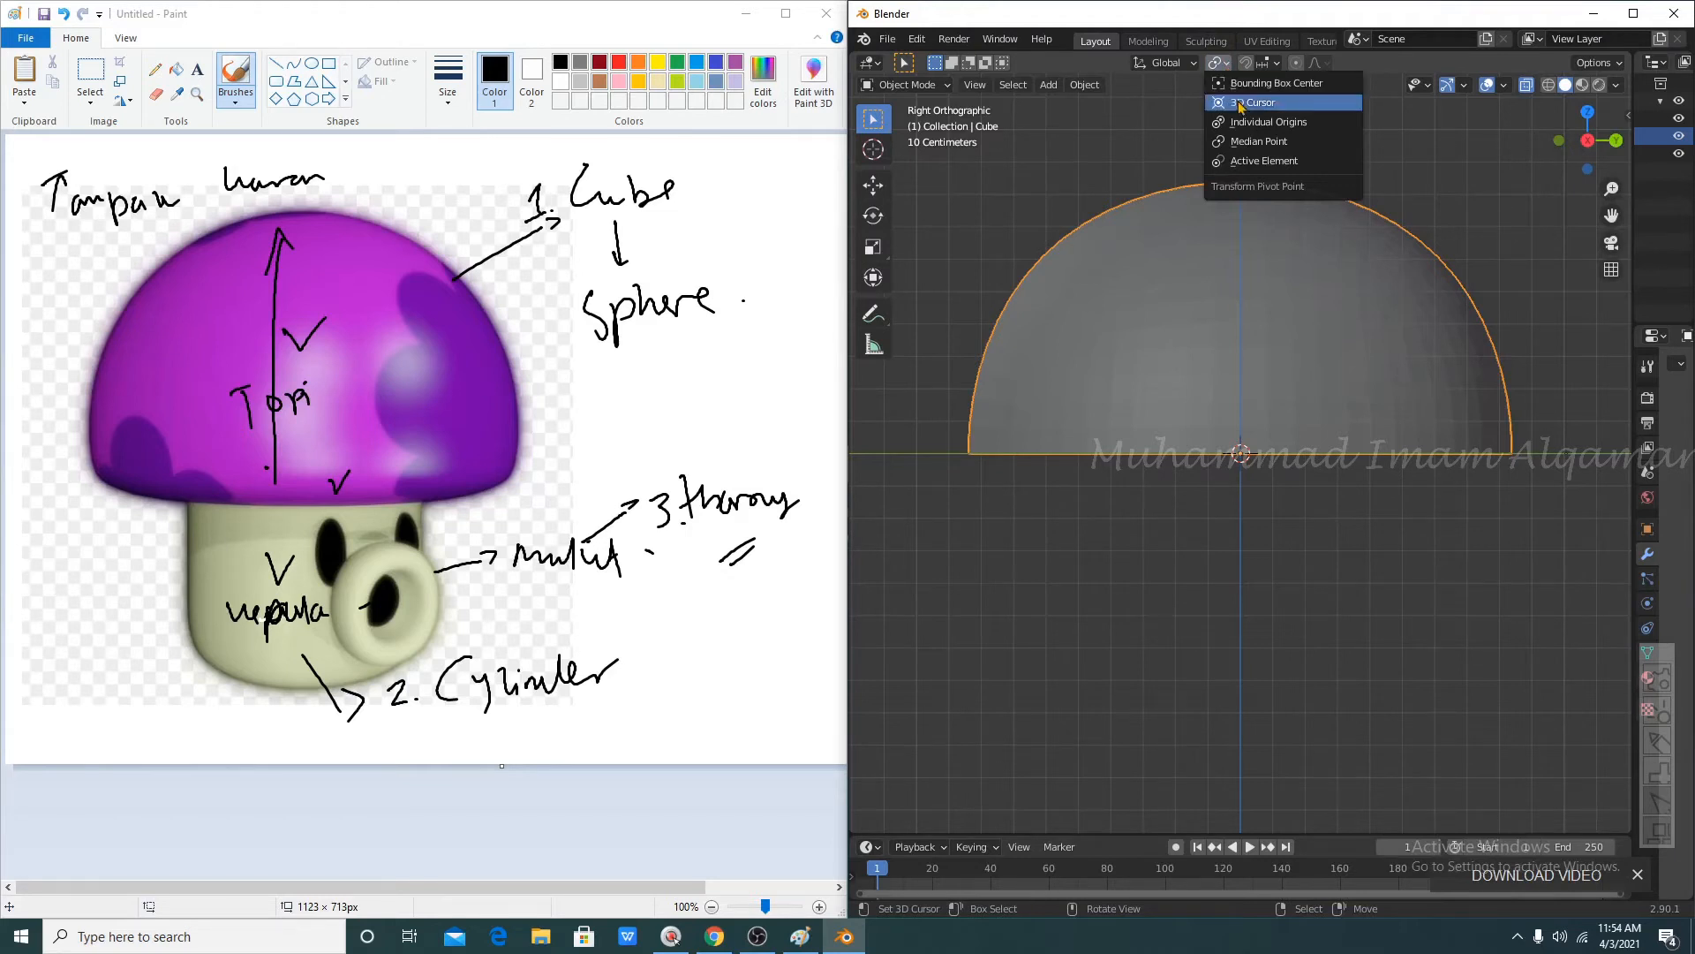
left_click(1254, 127)
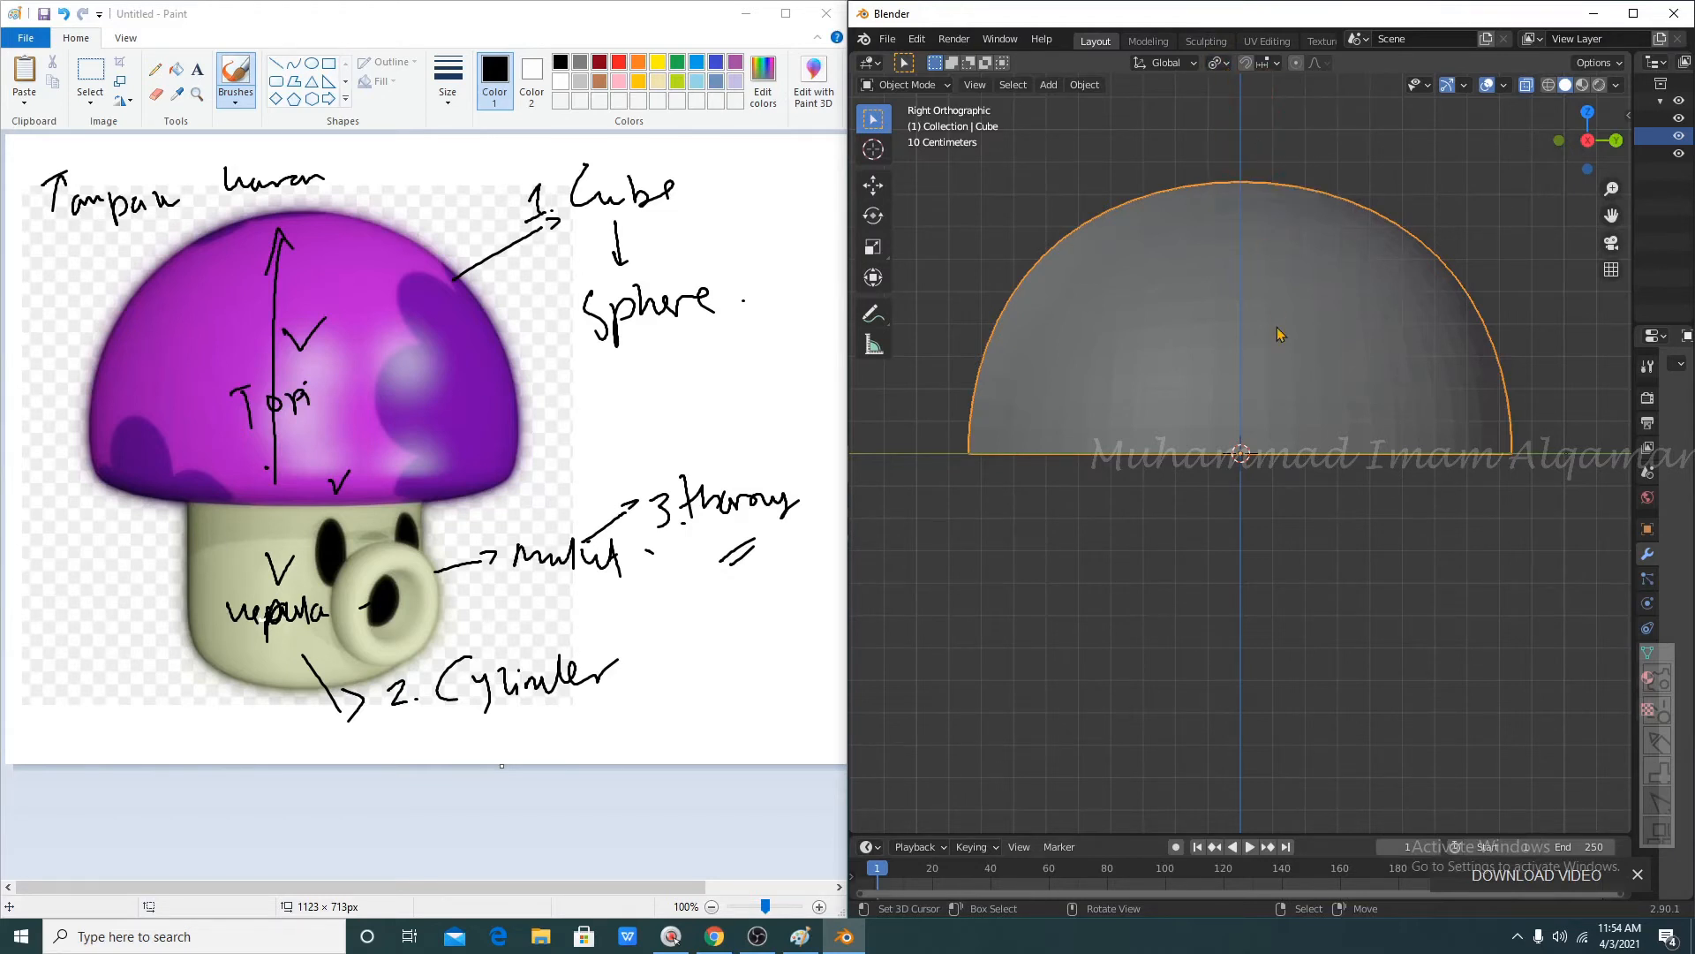
key("s")
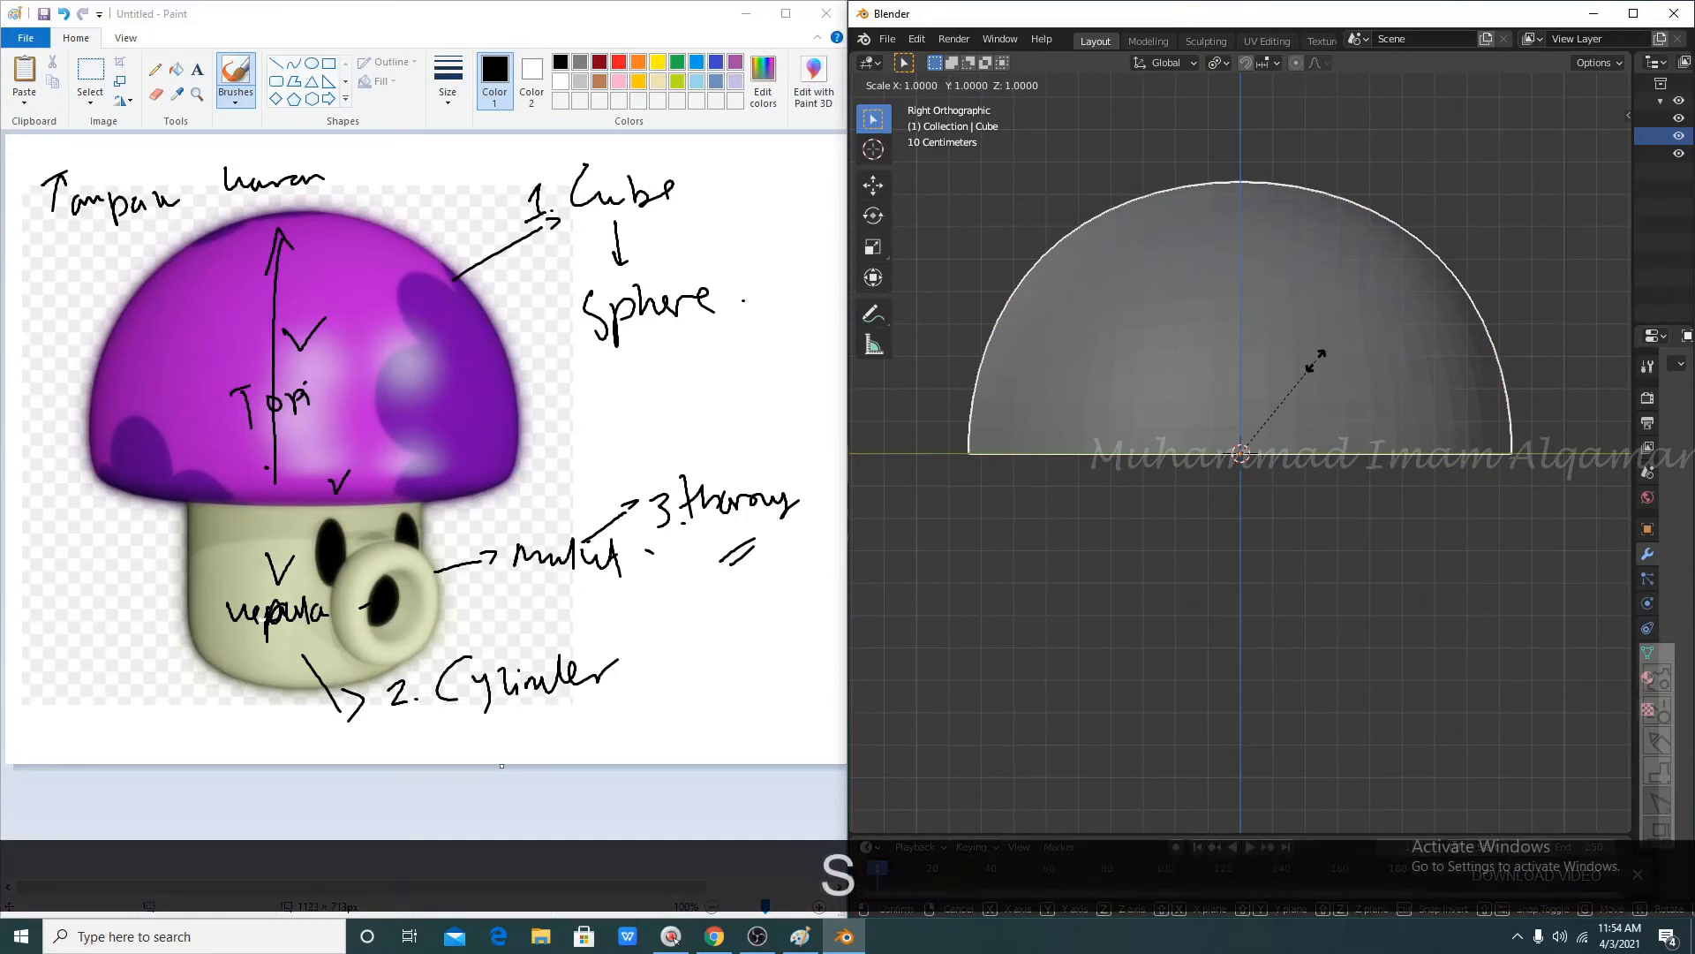
key("z")
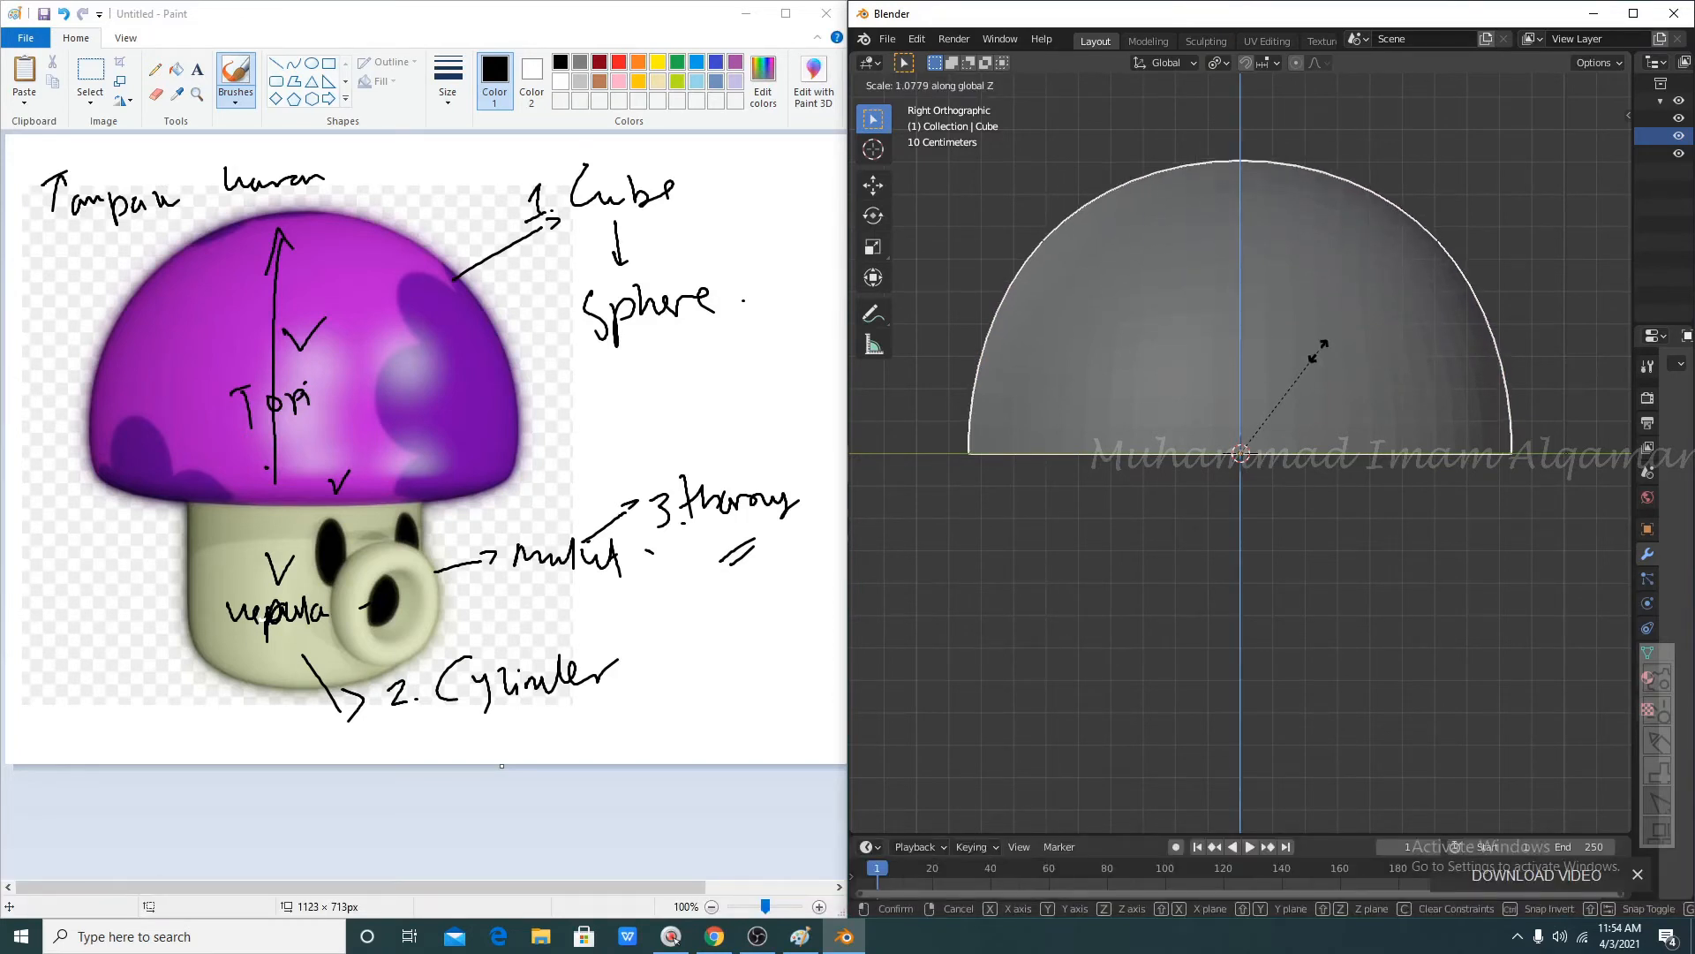
left_click(1318, 349)
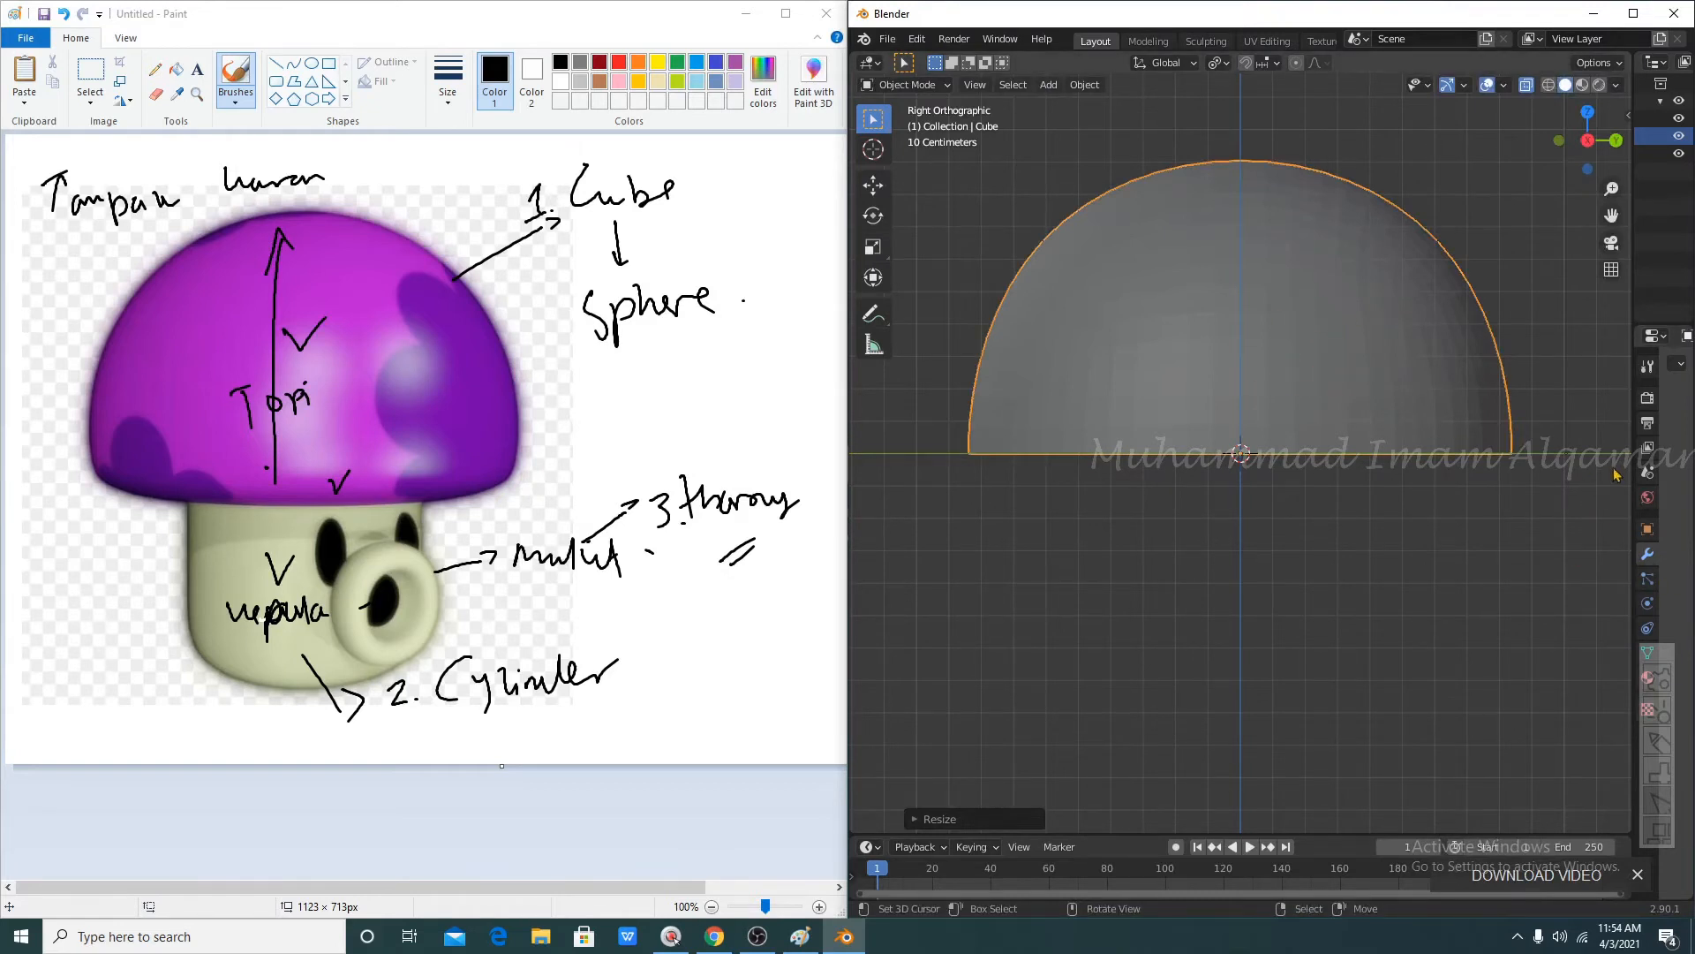
- Widen the properties area and add a Subdivision Surface modifier to the dome
left_click_drag(1632, 470, 1412, 471)
left_click(1521, 369)
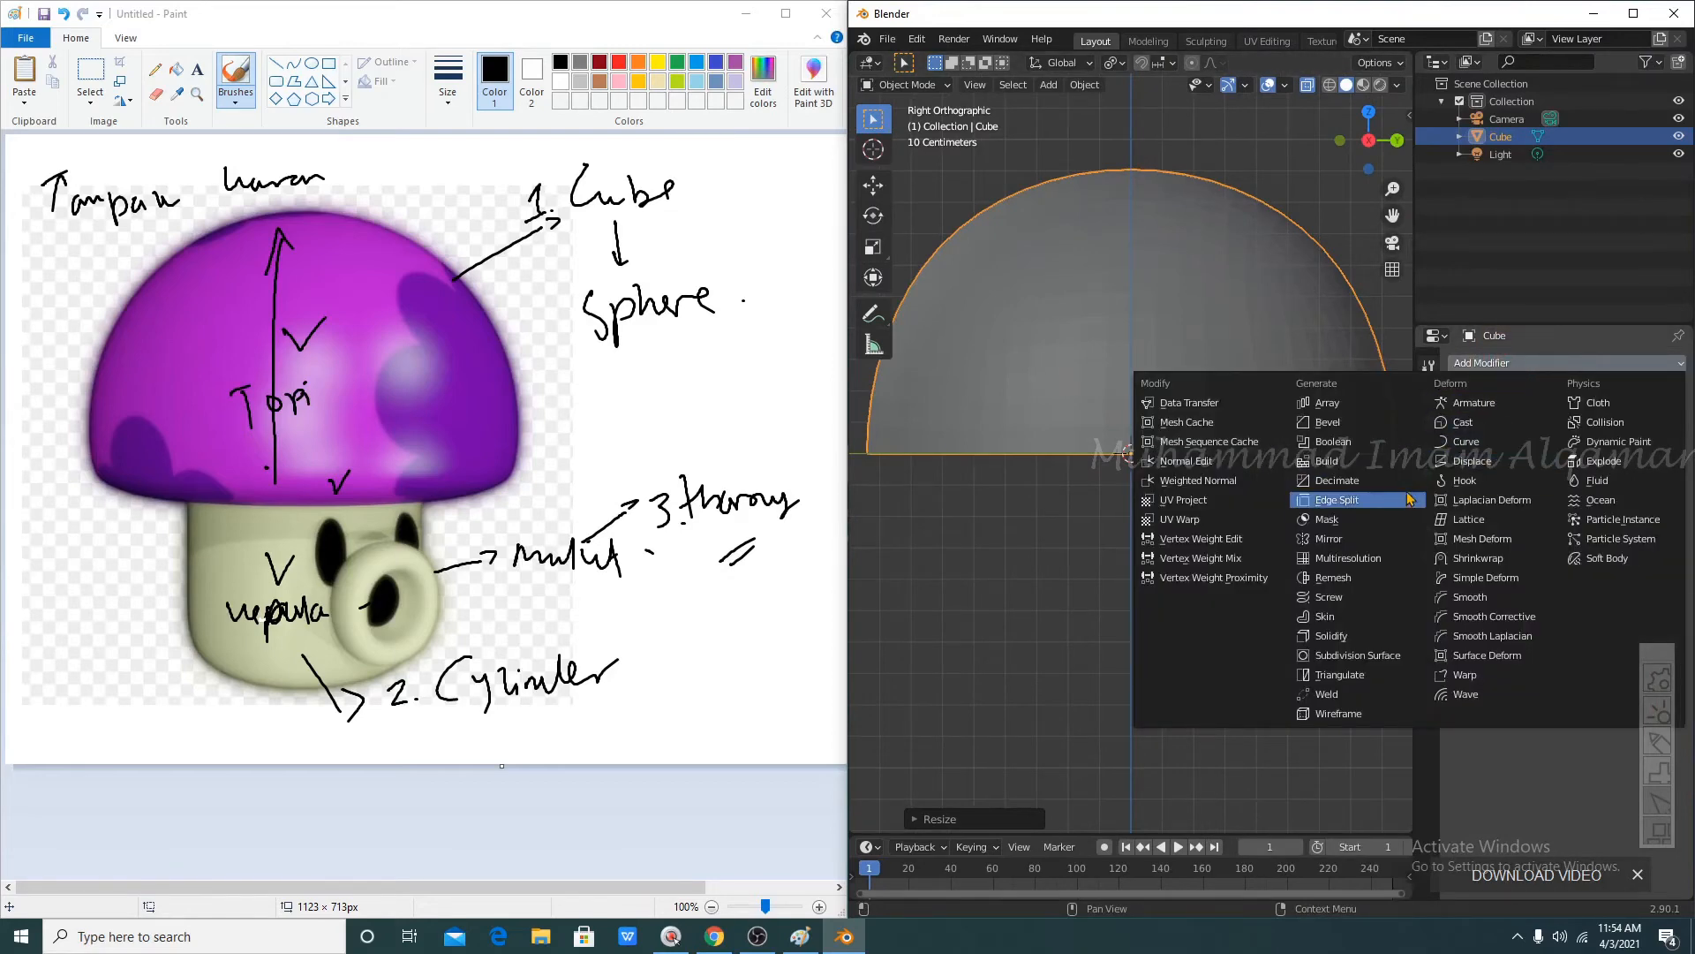
left_click(1342, 656)
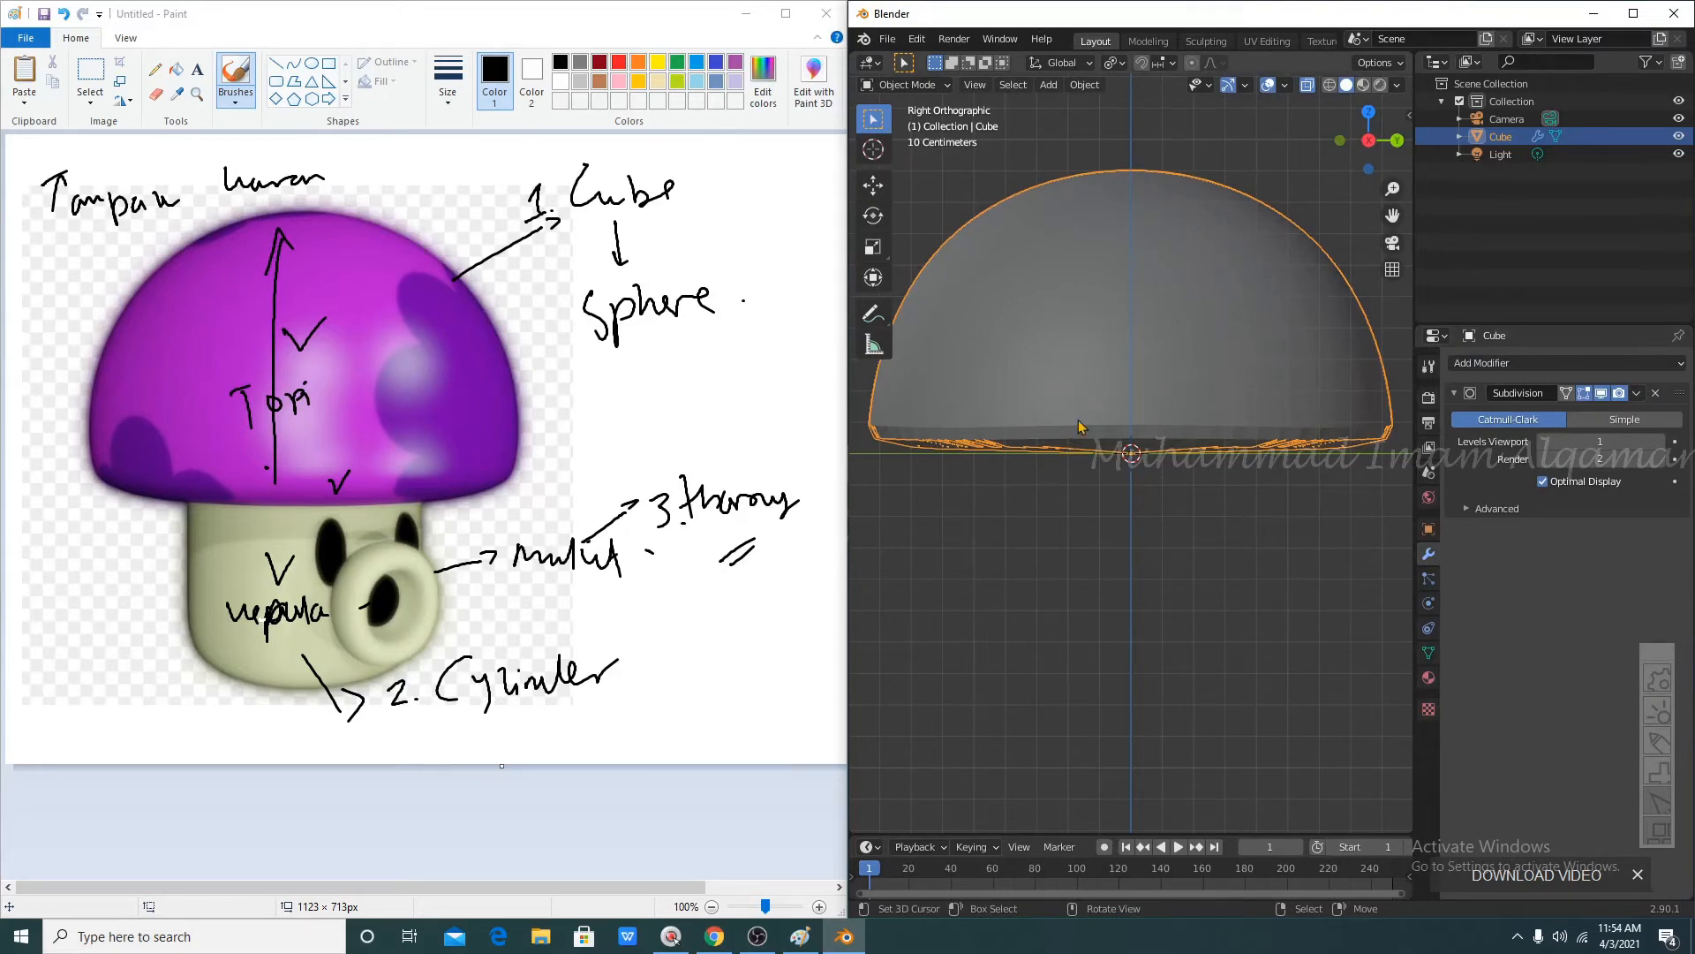
- In Paint, brush curves around the cap's two lower corners, an upward arrow below one corner, and a small mark beside the rim's check
left_click(92, 477)
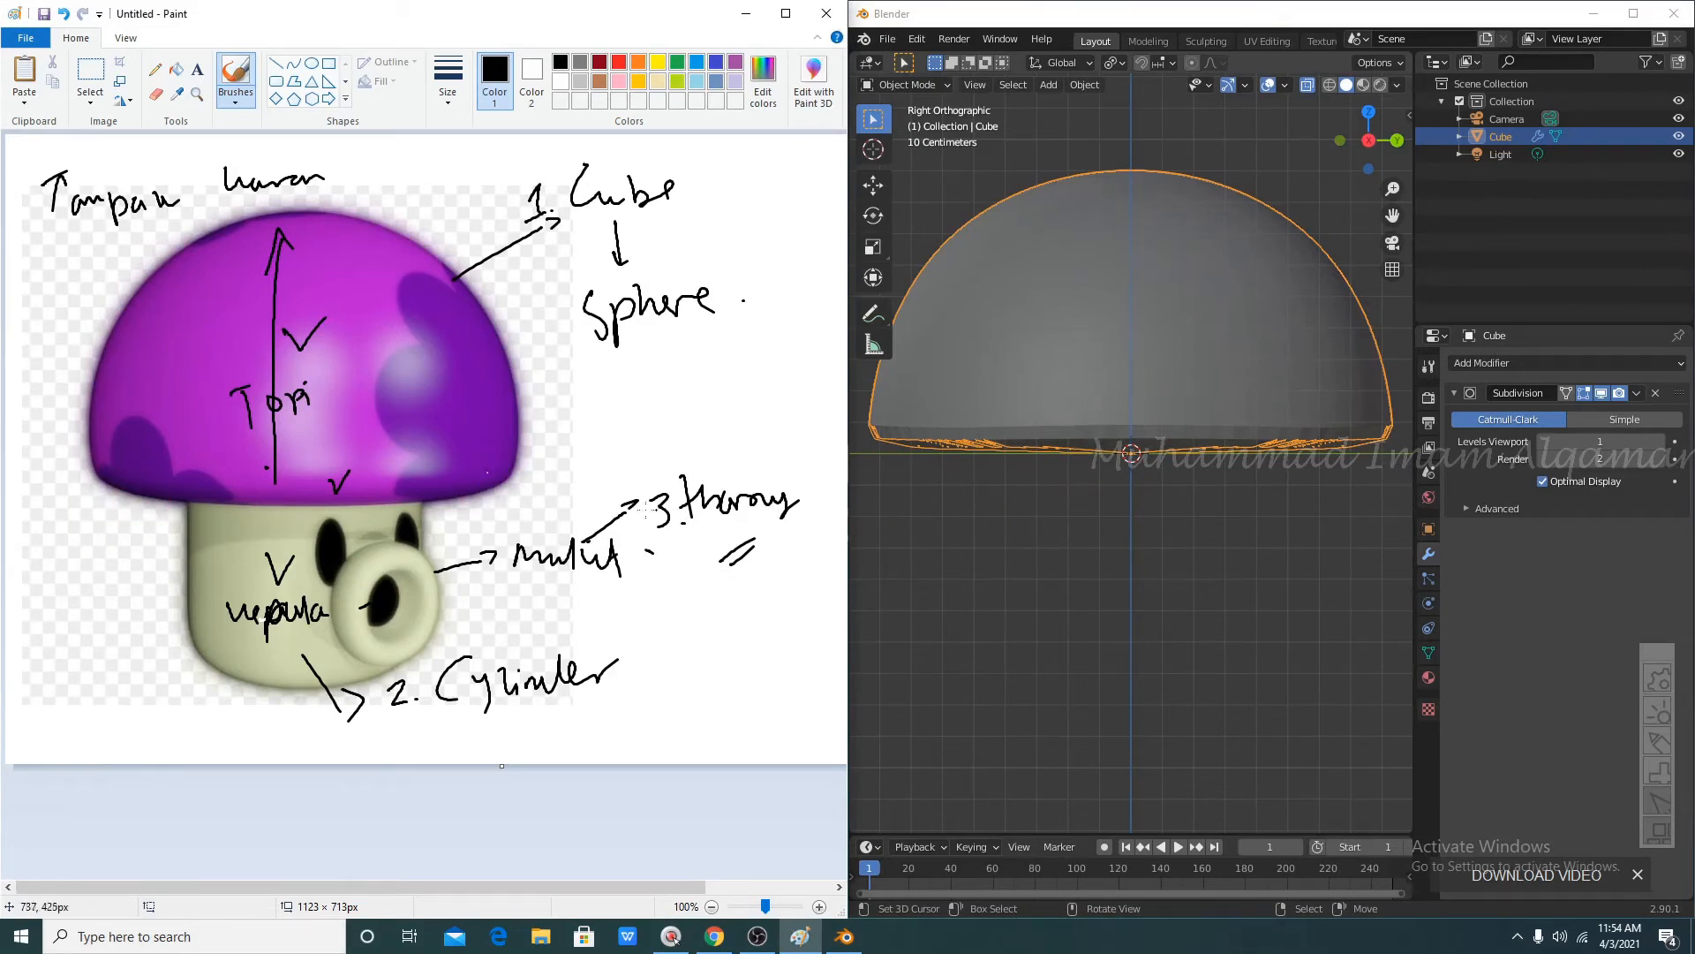
left_click_drag(492, 508, 540, 461)
left_click_drag(82, 480, 113, 485)
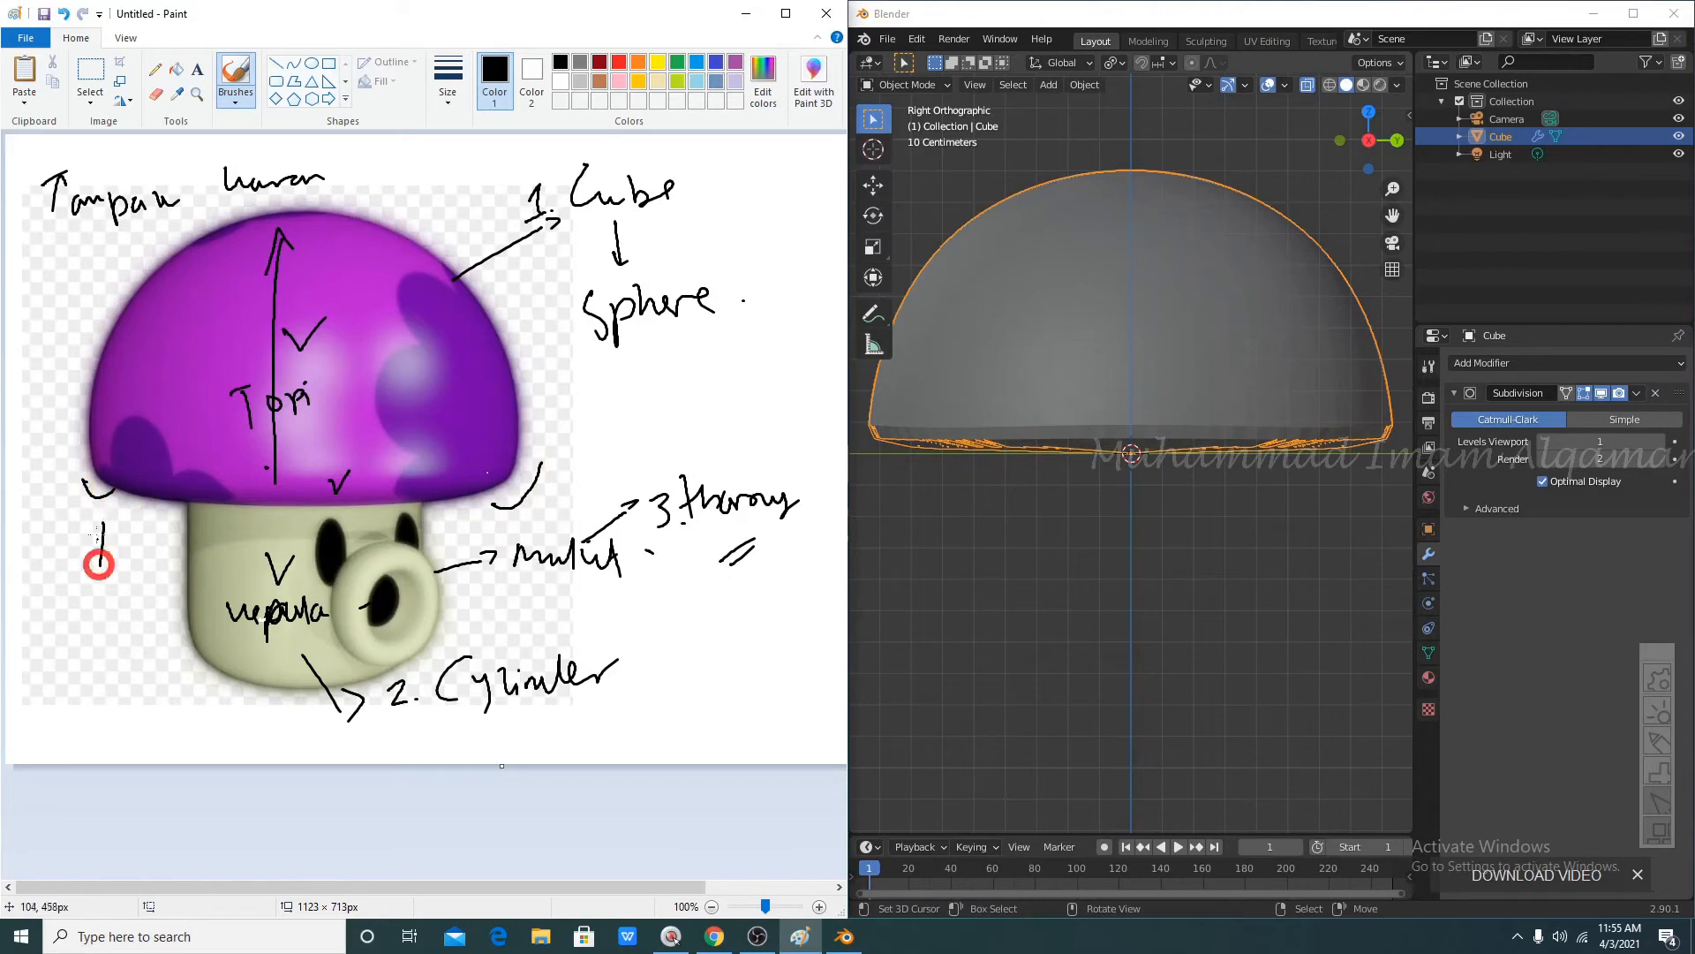
left_click_drag(100, 565, 104, 509)
left_click_drag(94, 523, 113, 519)
left_click_drag(310, 492, 318, 482)
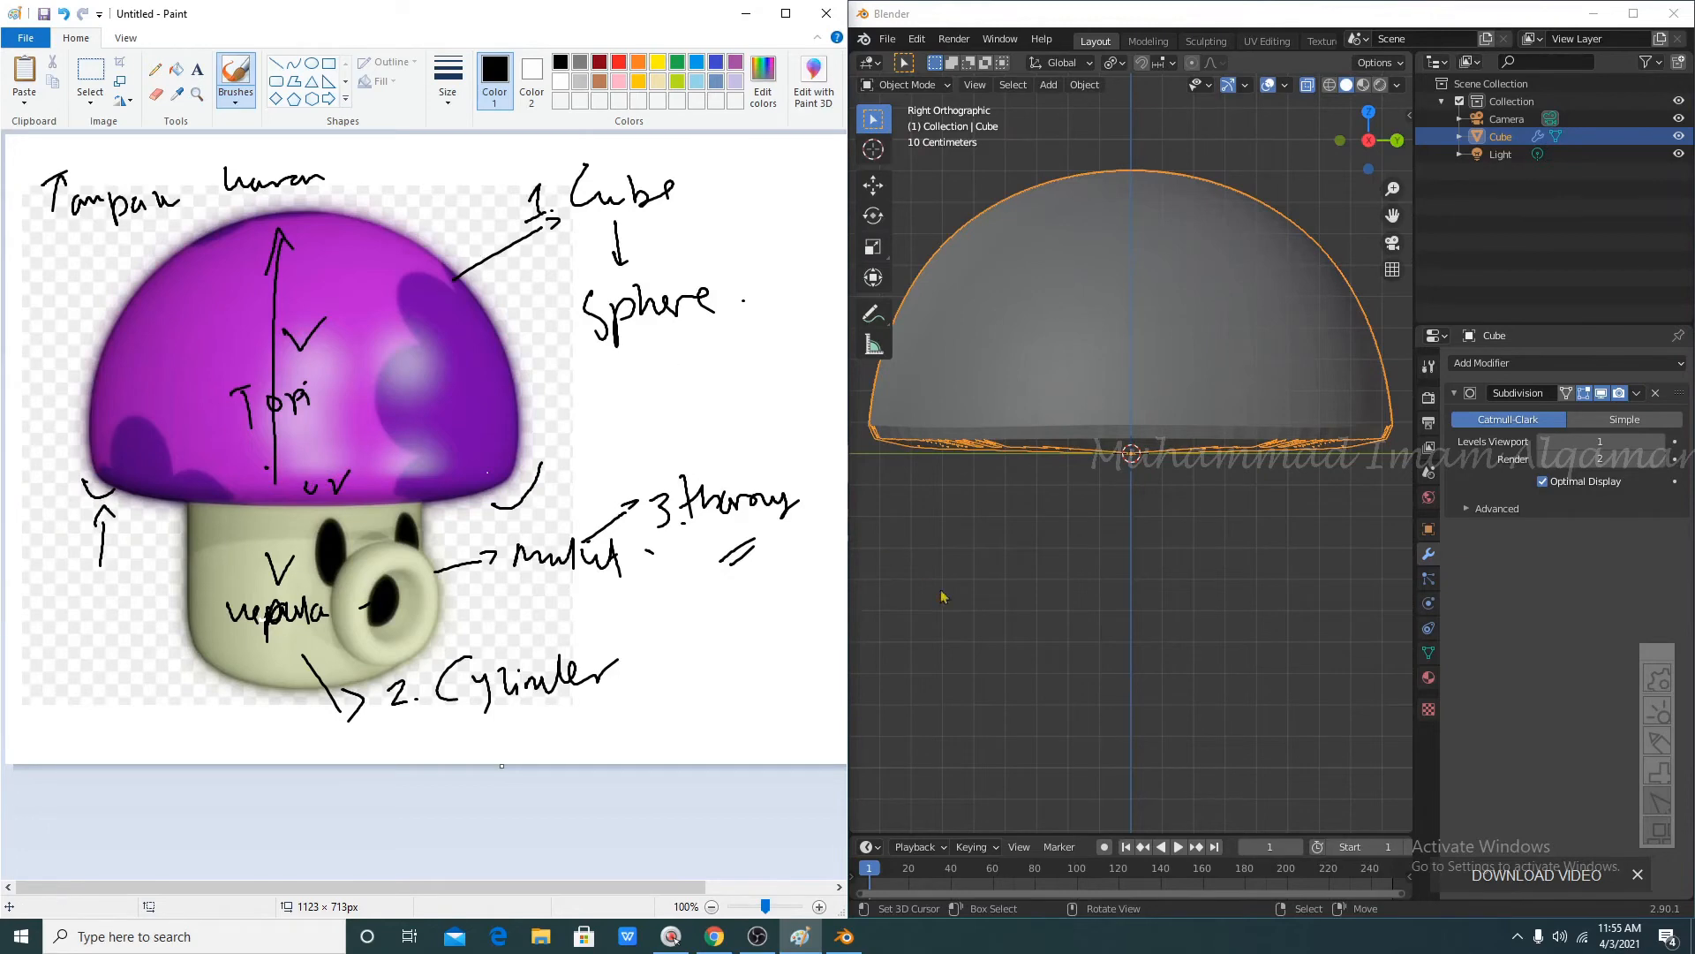
- In Blender, extrude the dome's bottom face in Edit Mode without offset and scale it inward to form an inner ring
middle_click_drag(1333, 554, 1141, 315)
key("Tab")
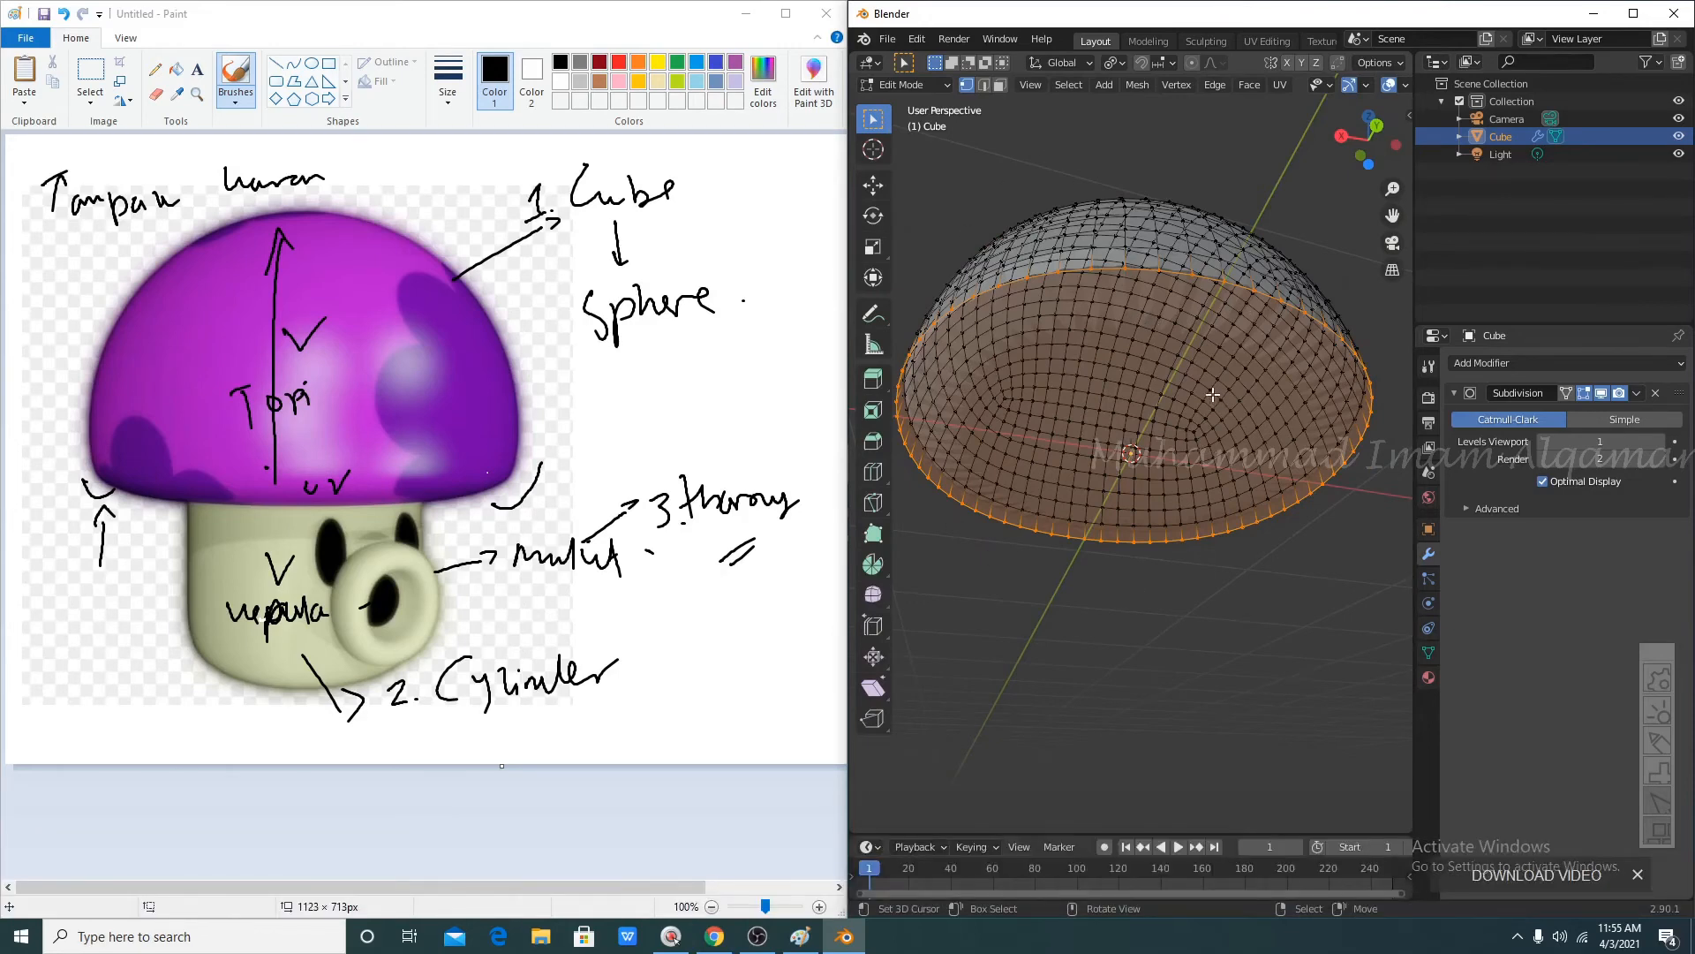
key("e")
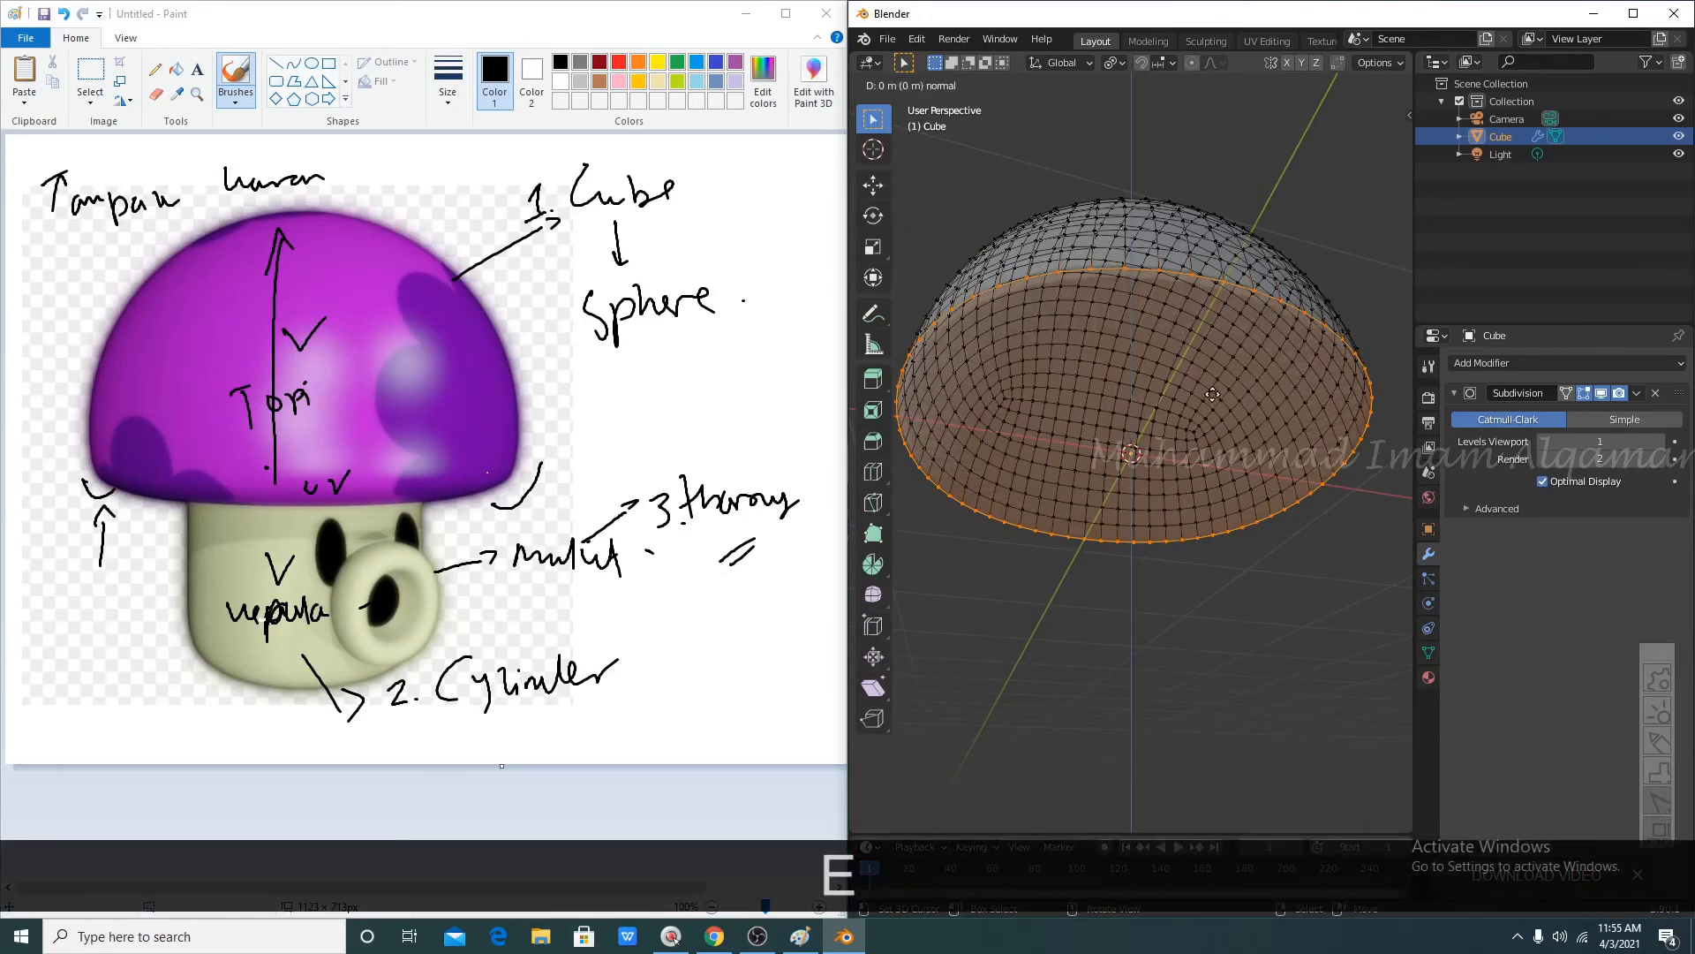
left_click(1212, 395)
key("s")
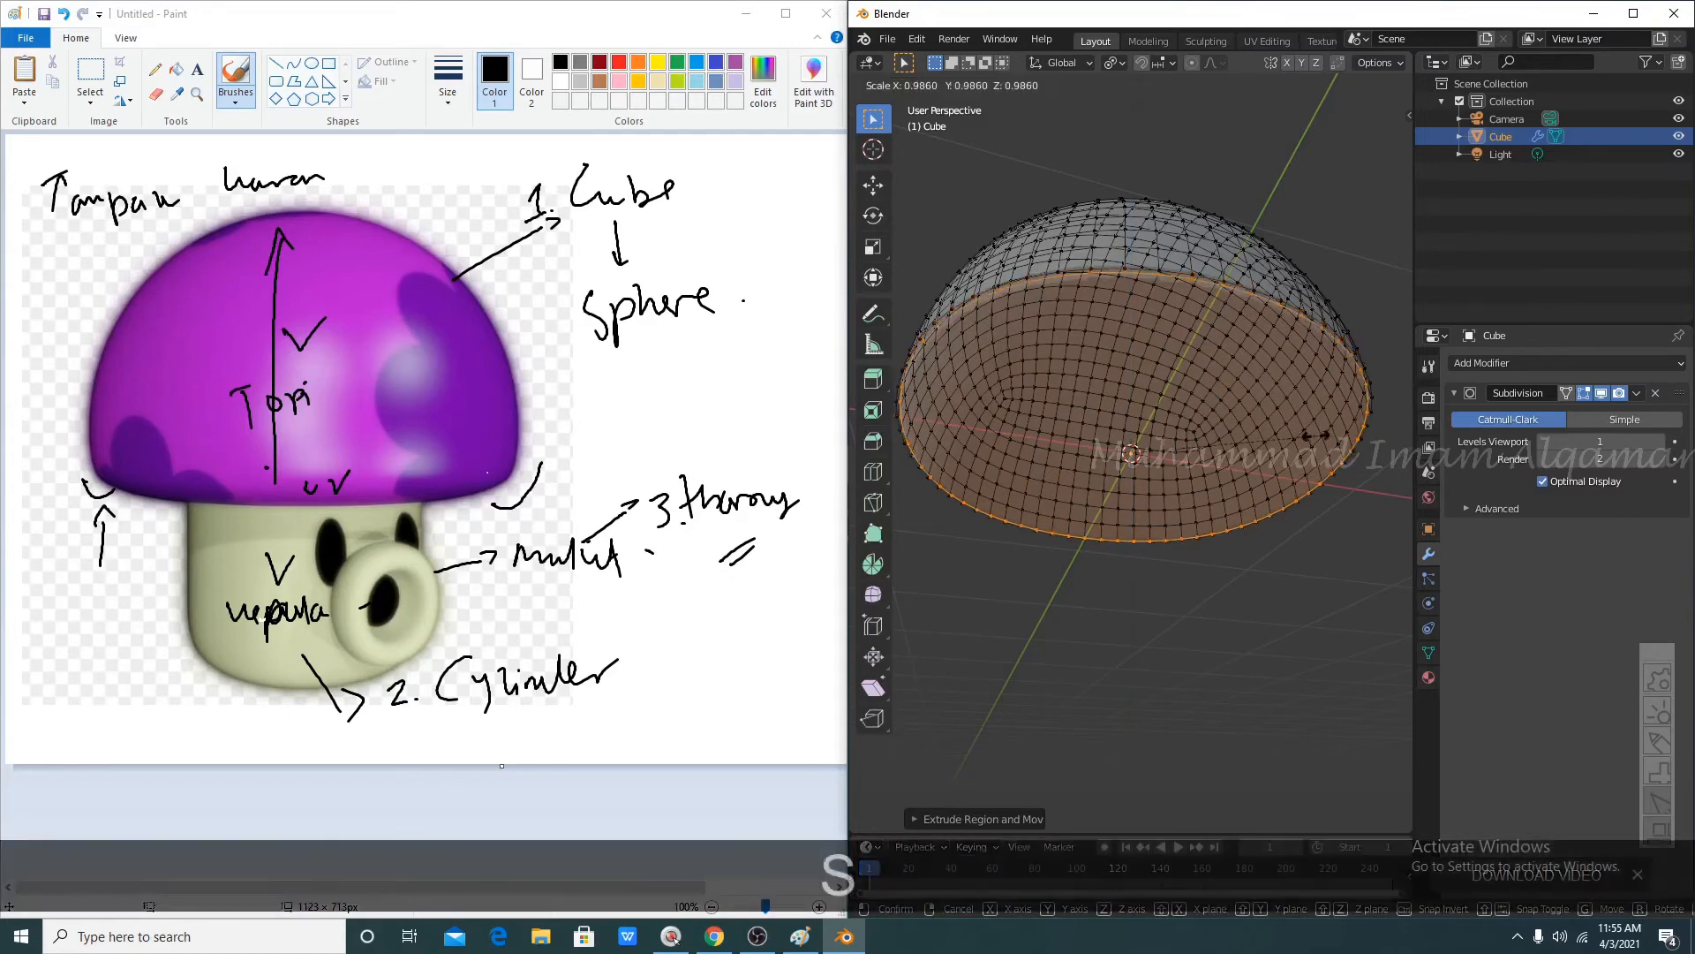
left_click(1291, 433)
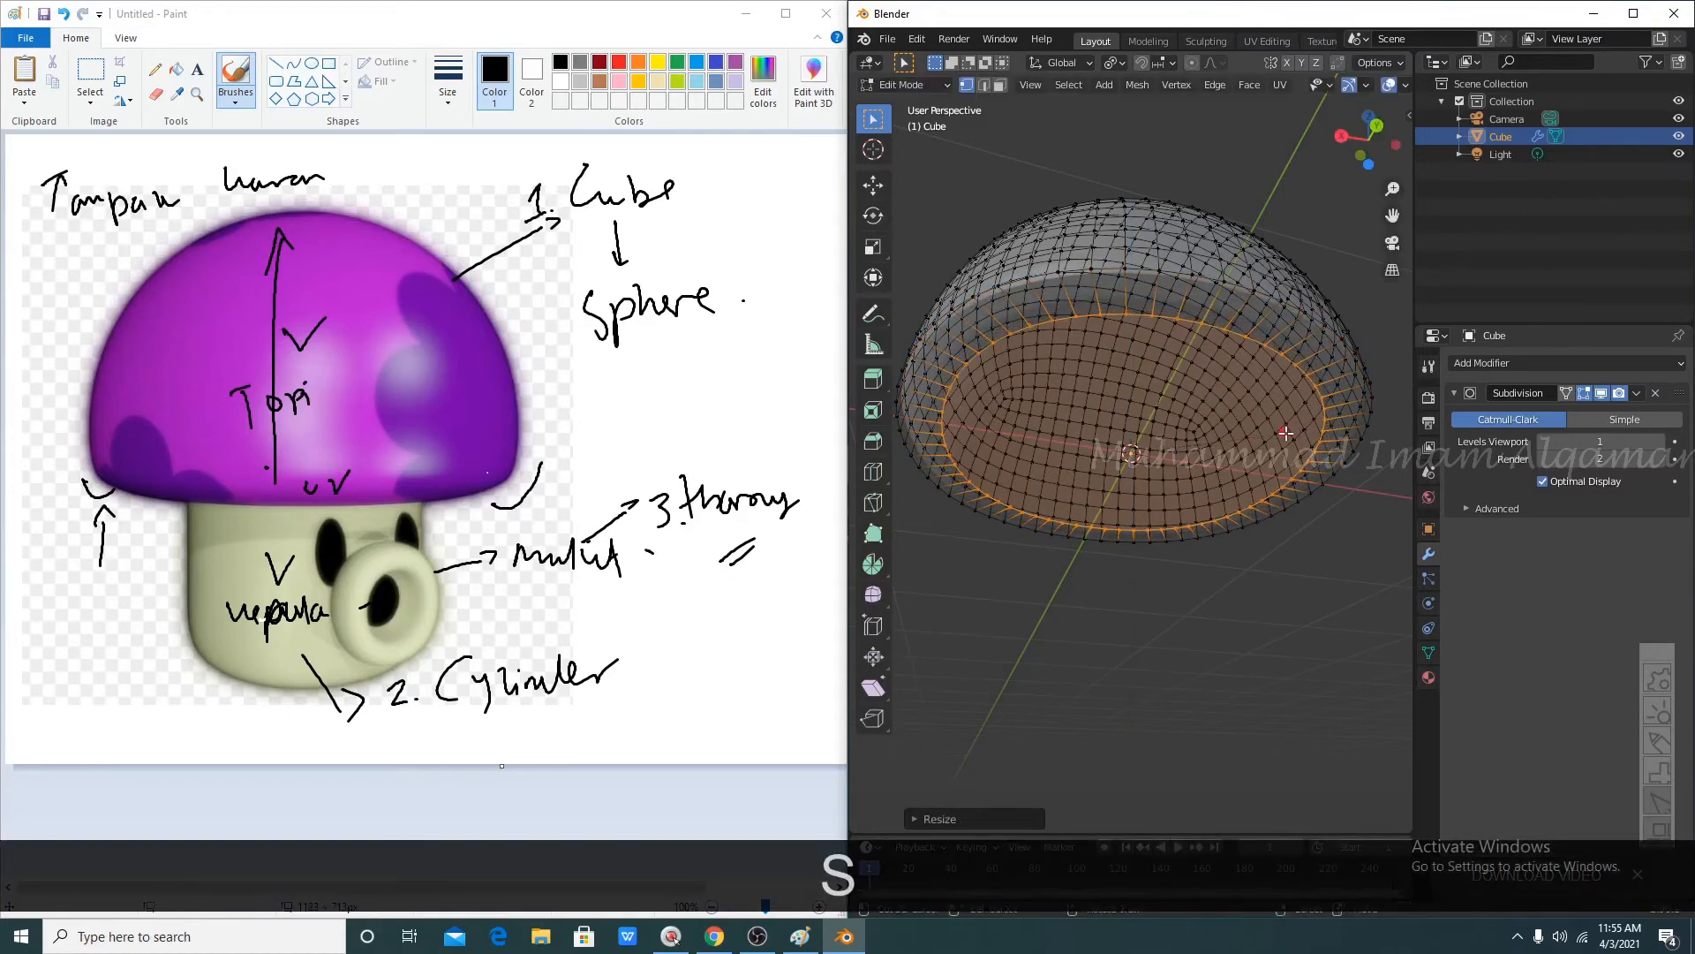
- Extrude the bottom face and scale it inward to about 75% twice more, and return to Object Mode in right view
key("e")
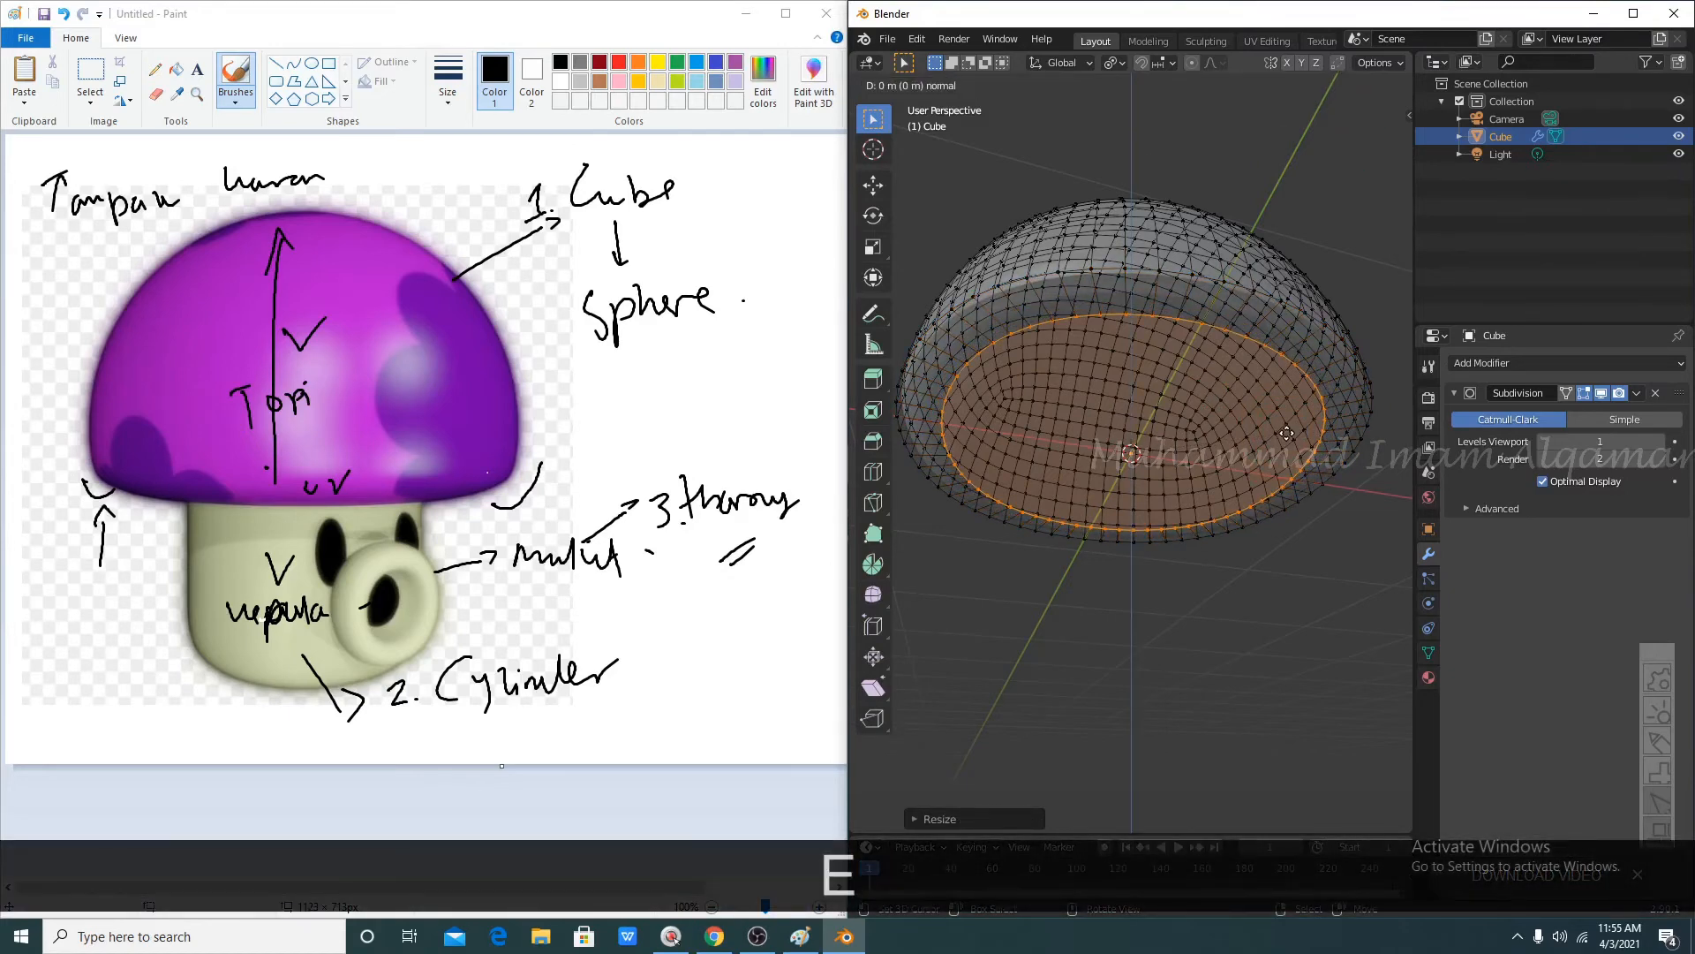
left_click(1286, 433)
key("s")
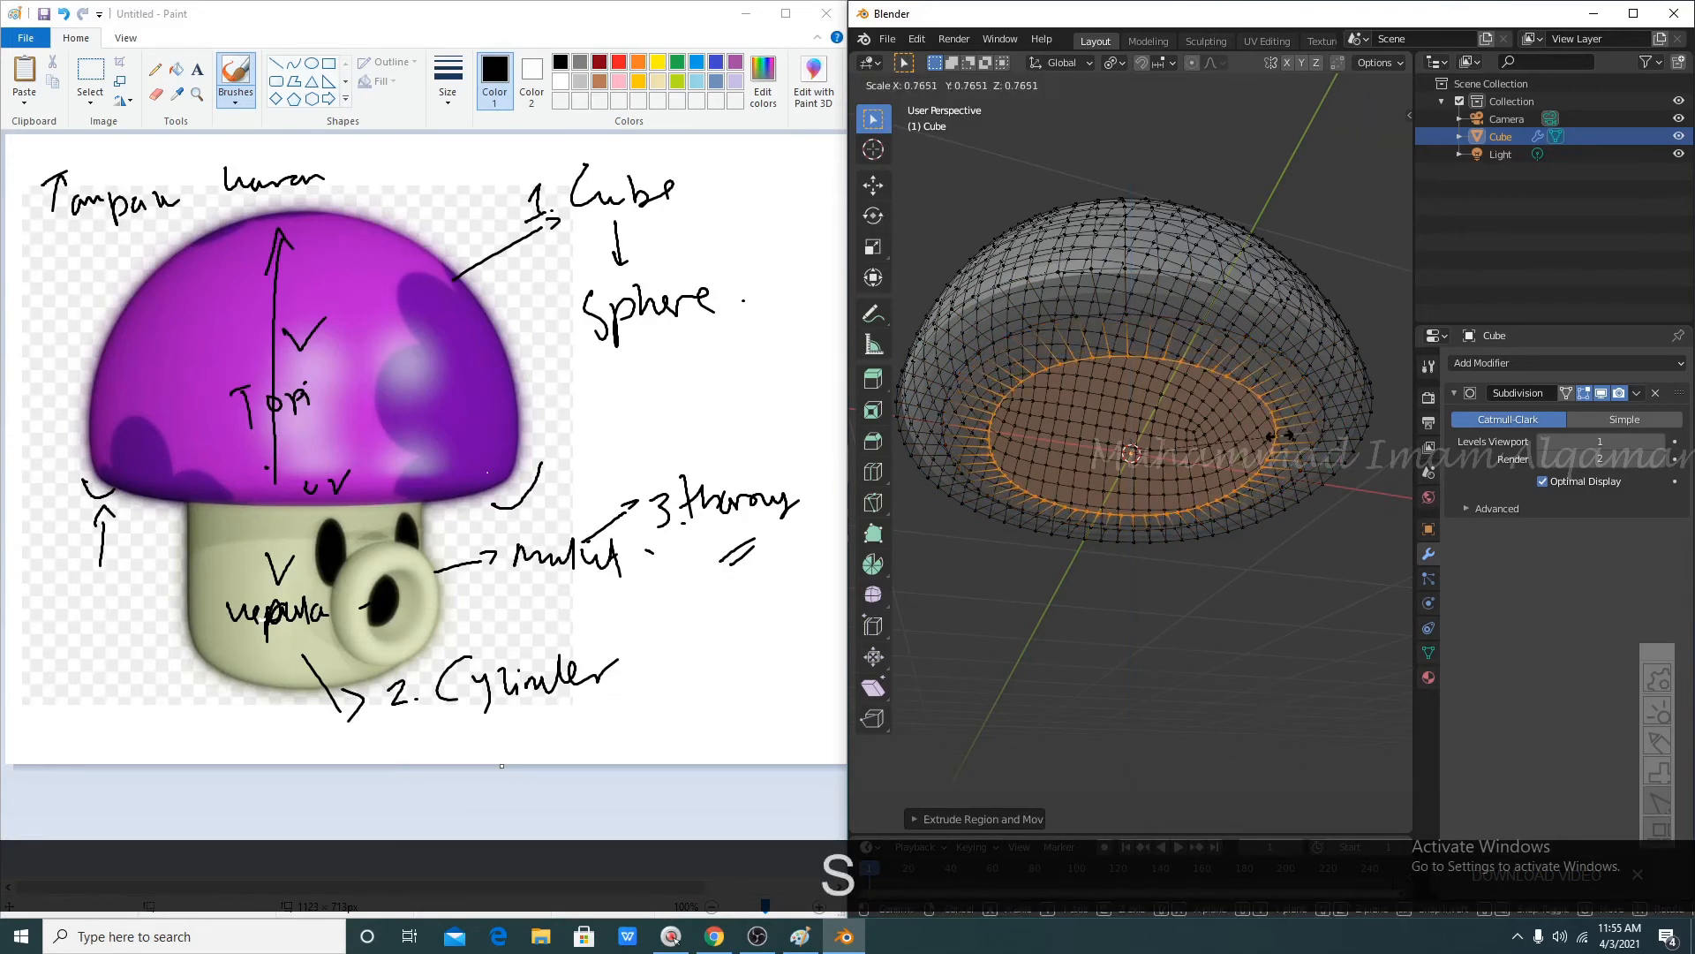
left_click(1278, 436)
key("e")
key("s")
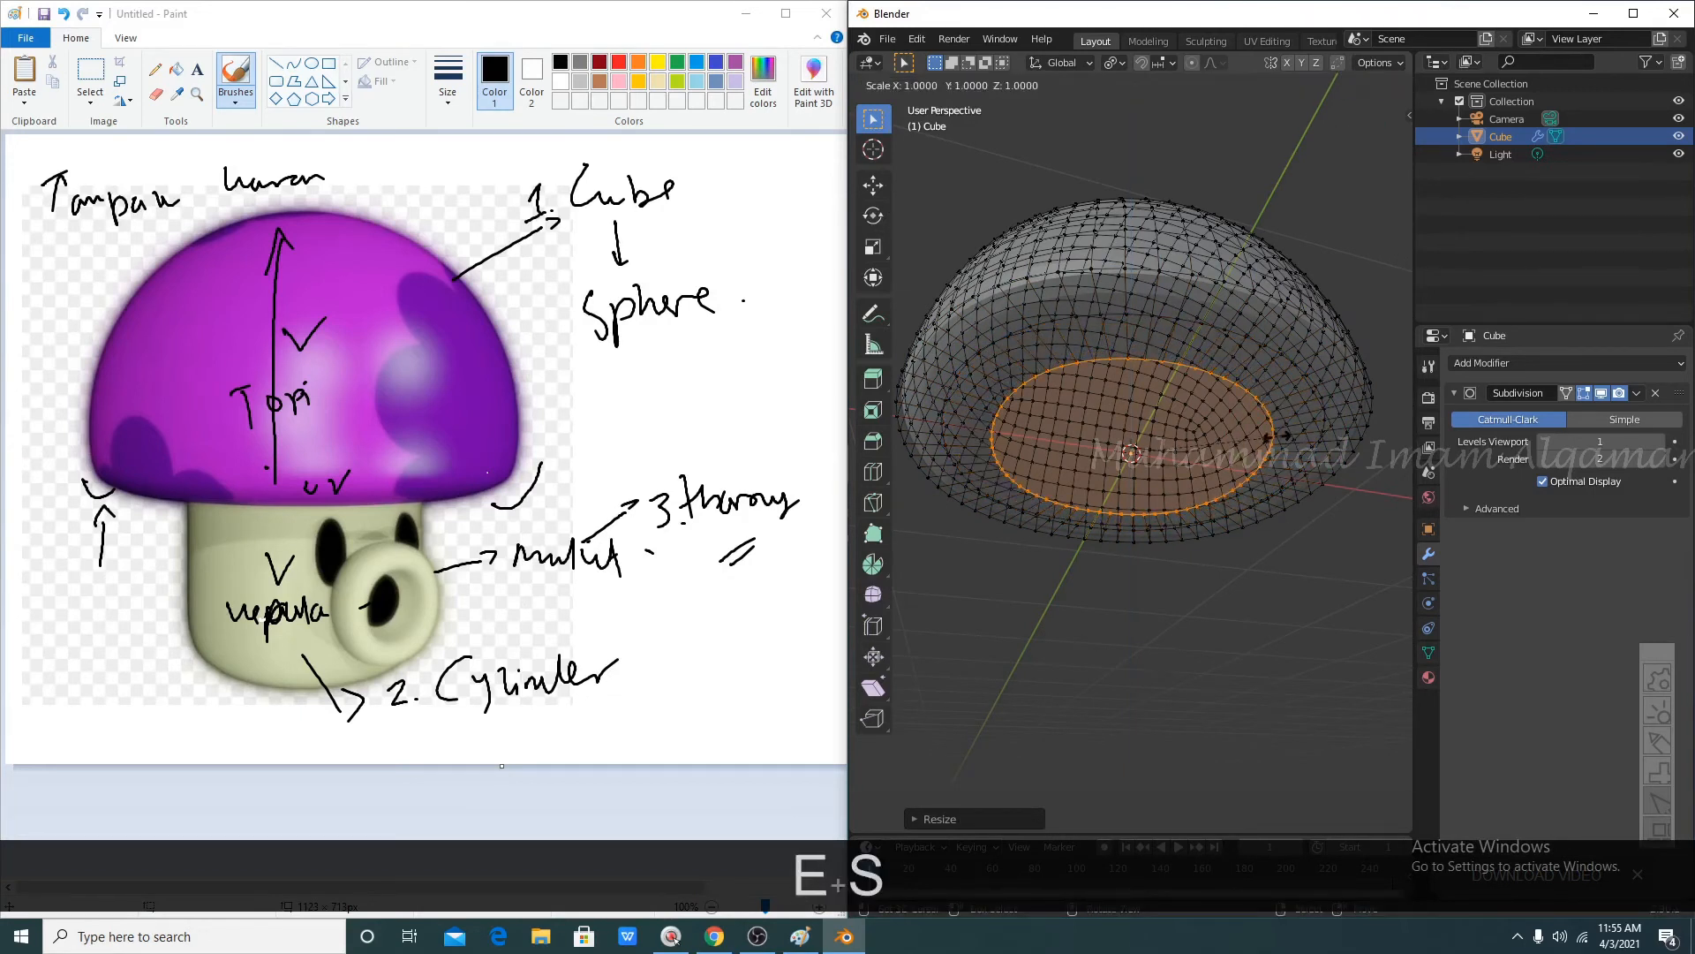
left_click(1278, 436)
key("s")
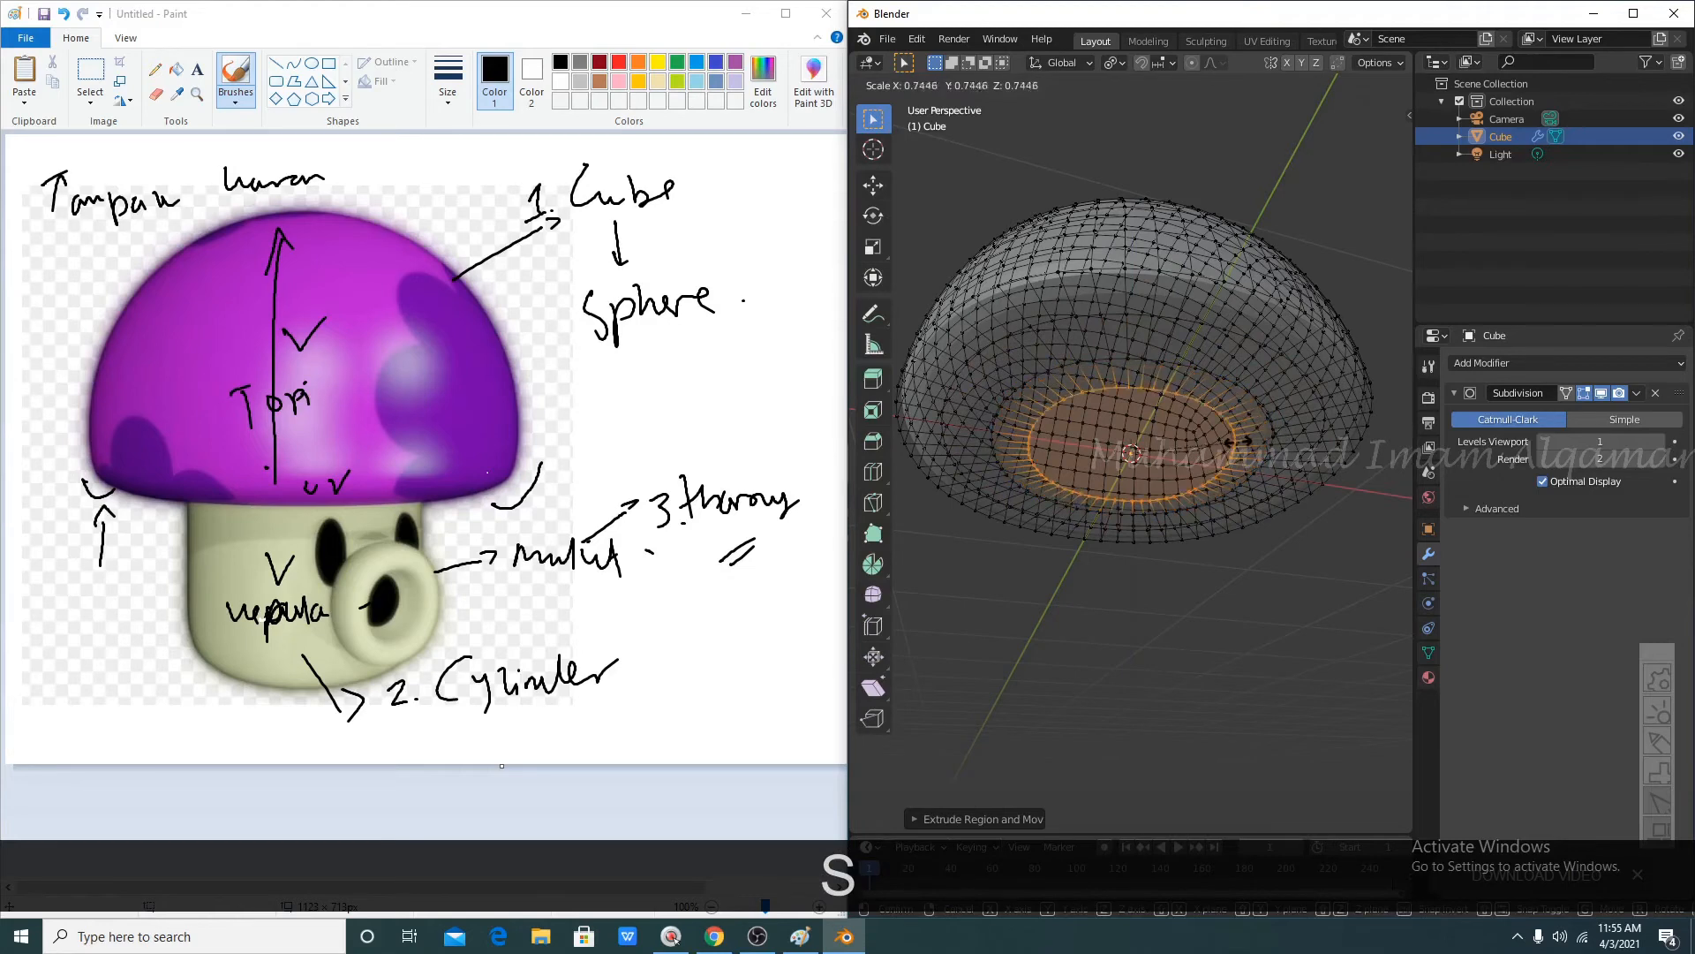
left_click(1234, 441)
key("Tab")
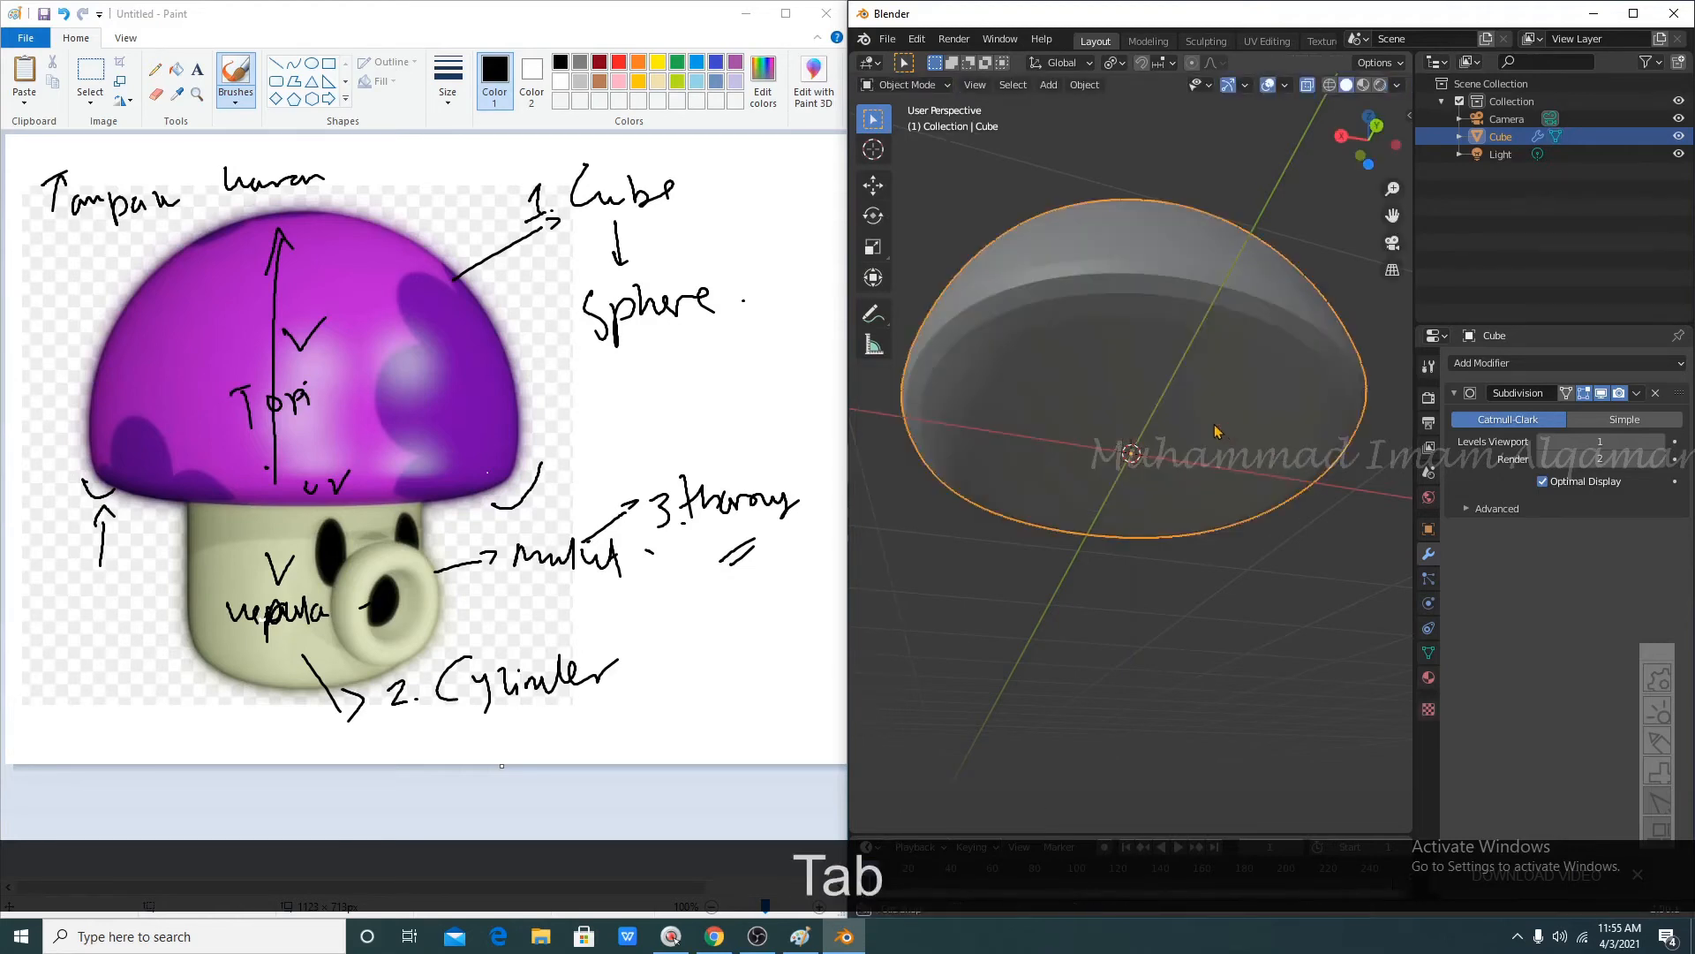
middle_click_drag(1218, 431, 1144, 475)
key("KP_3")
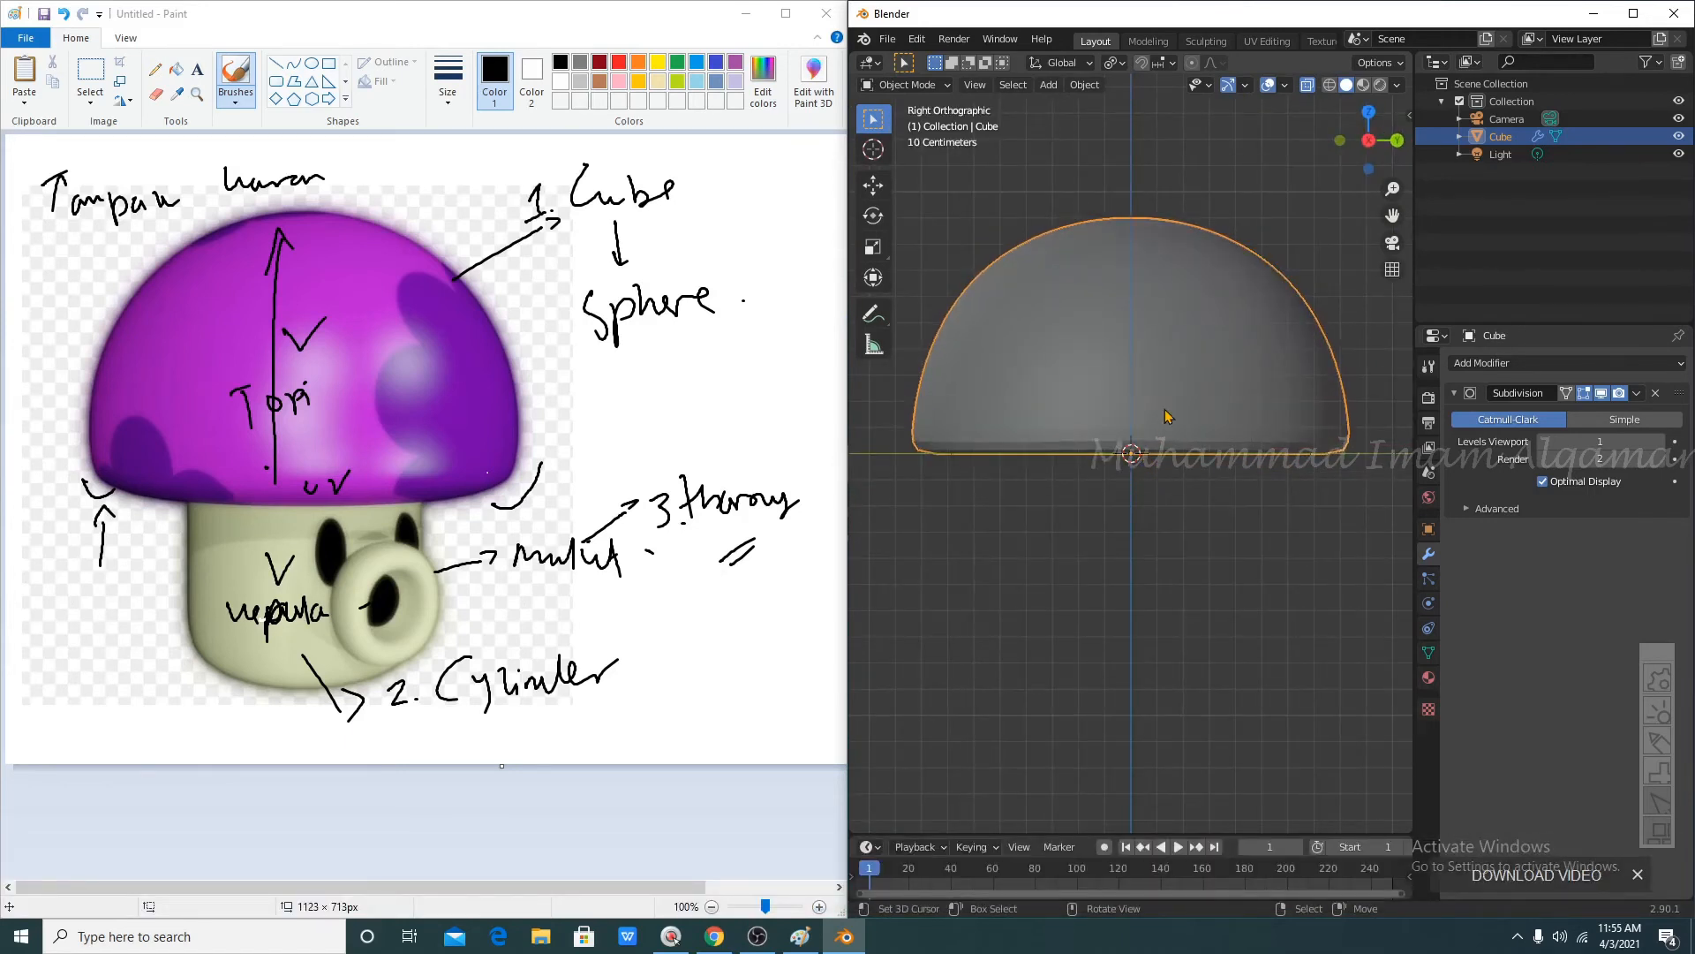
scroll(989, 426, "up", 1)
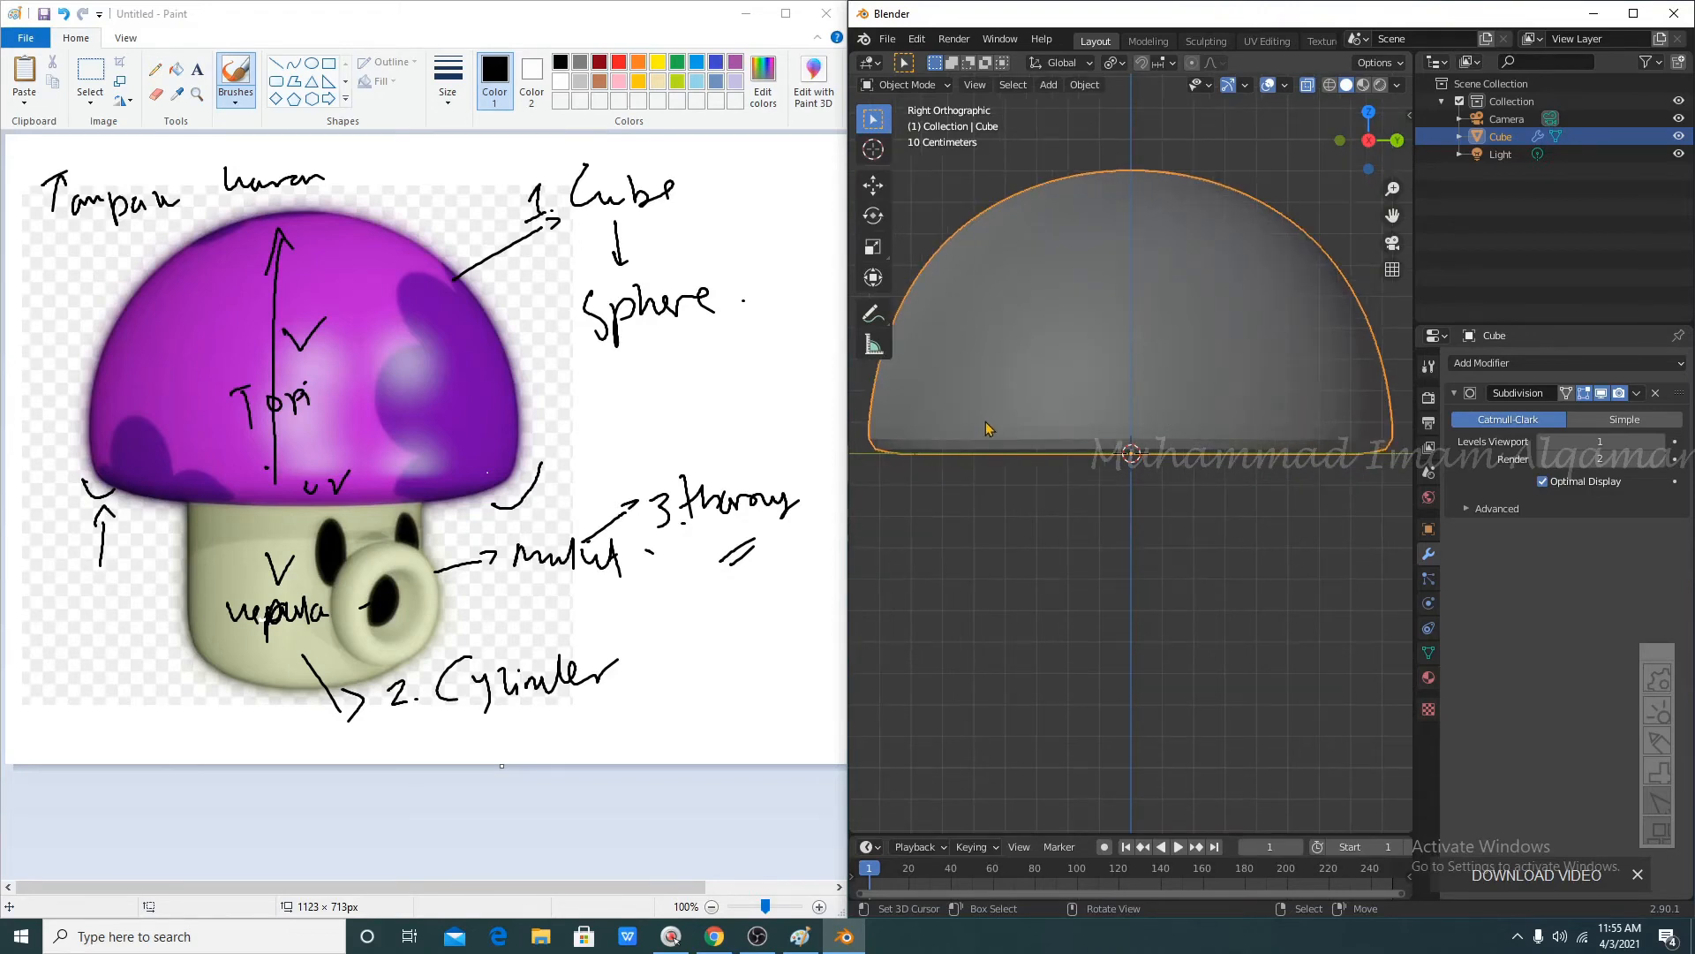
- In wireframe, box-select the dome's bottom vertices and try moving them about 0.064 m down along Z
key("Tab")
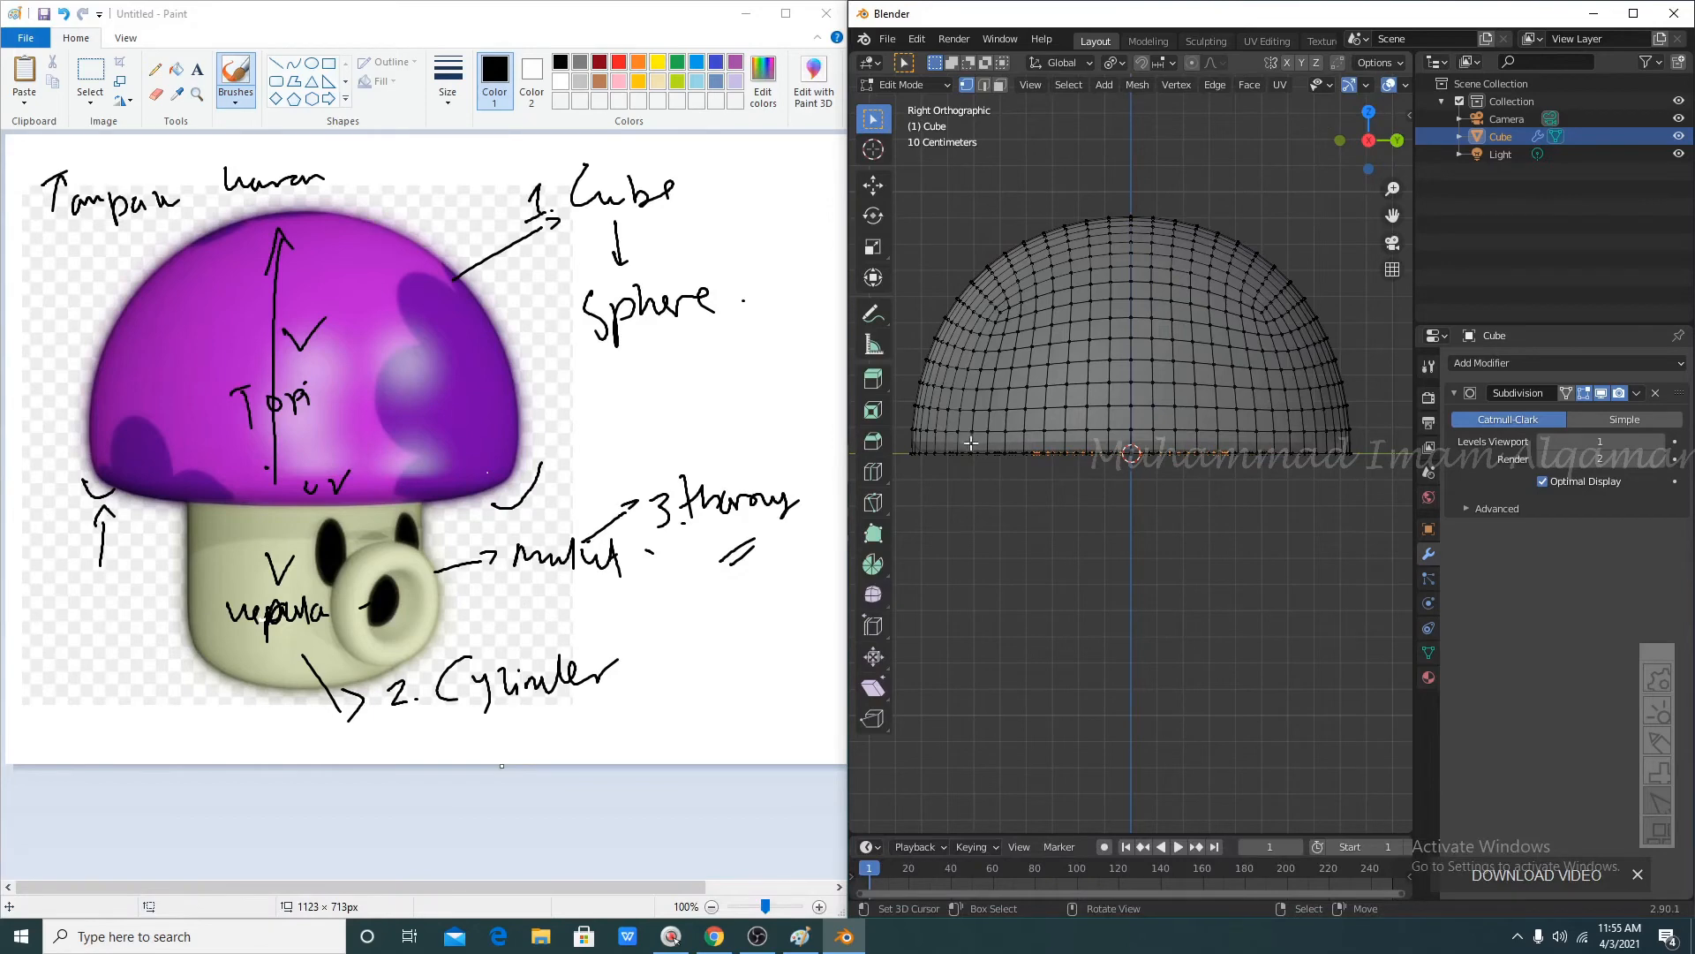
key("z")
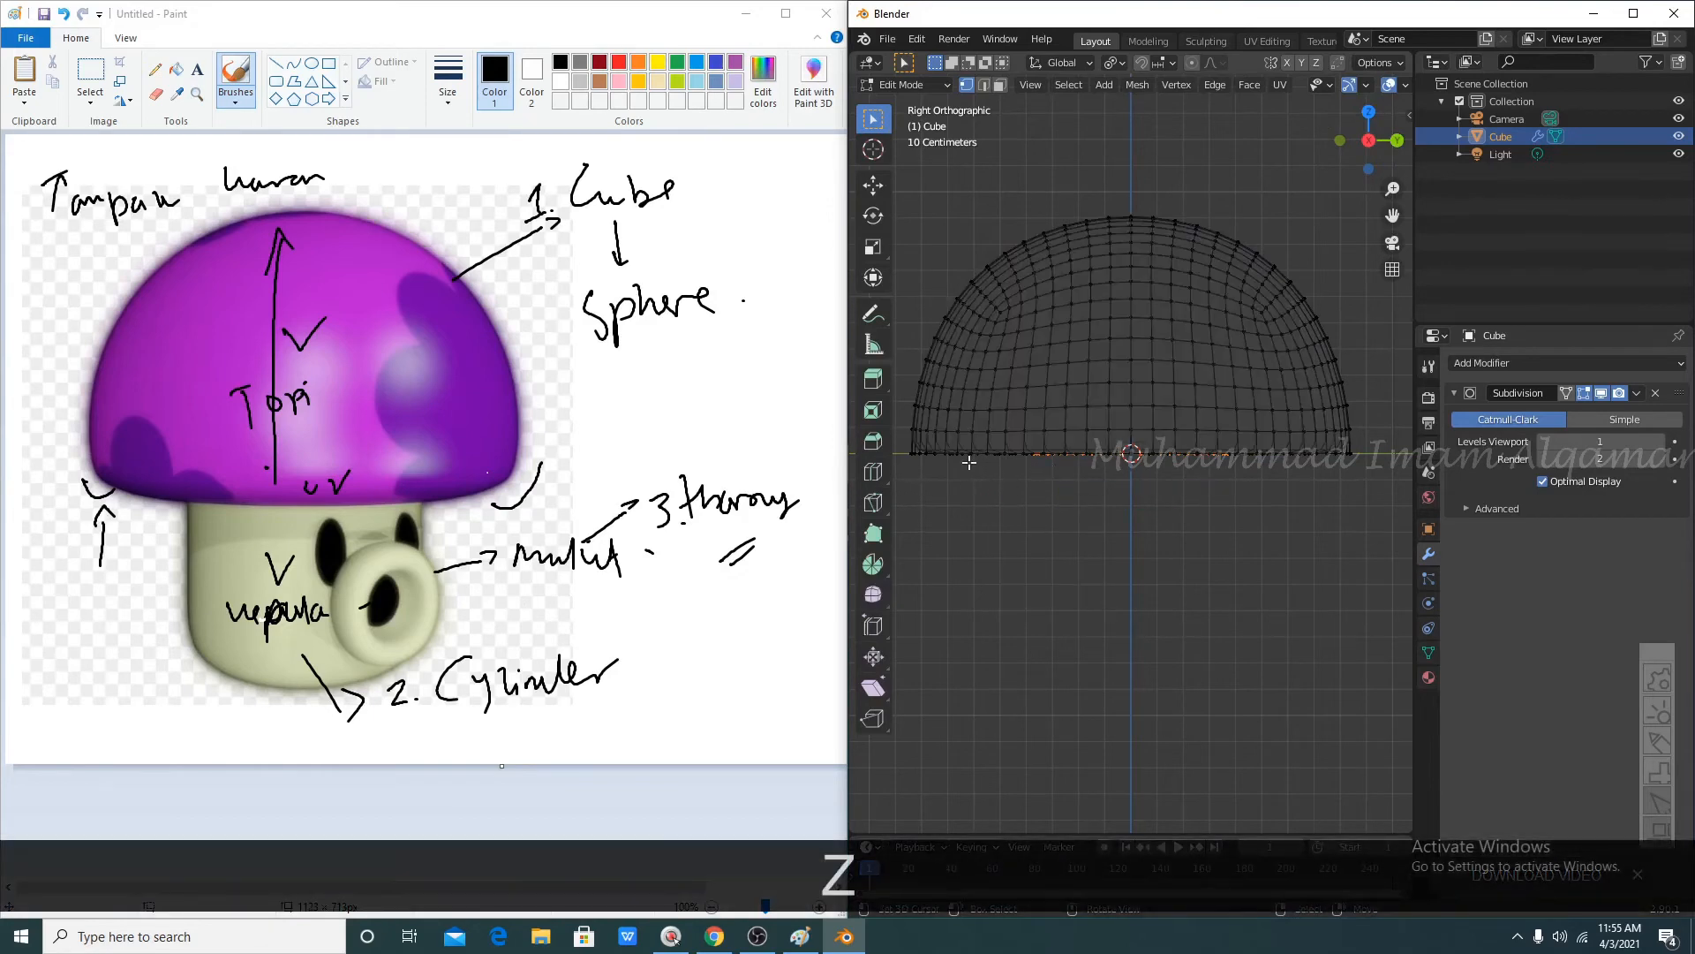
key("a")
key("a")
key("b")
left_click_drag(901, 434, 1407, 525)
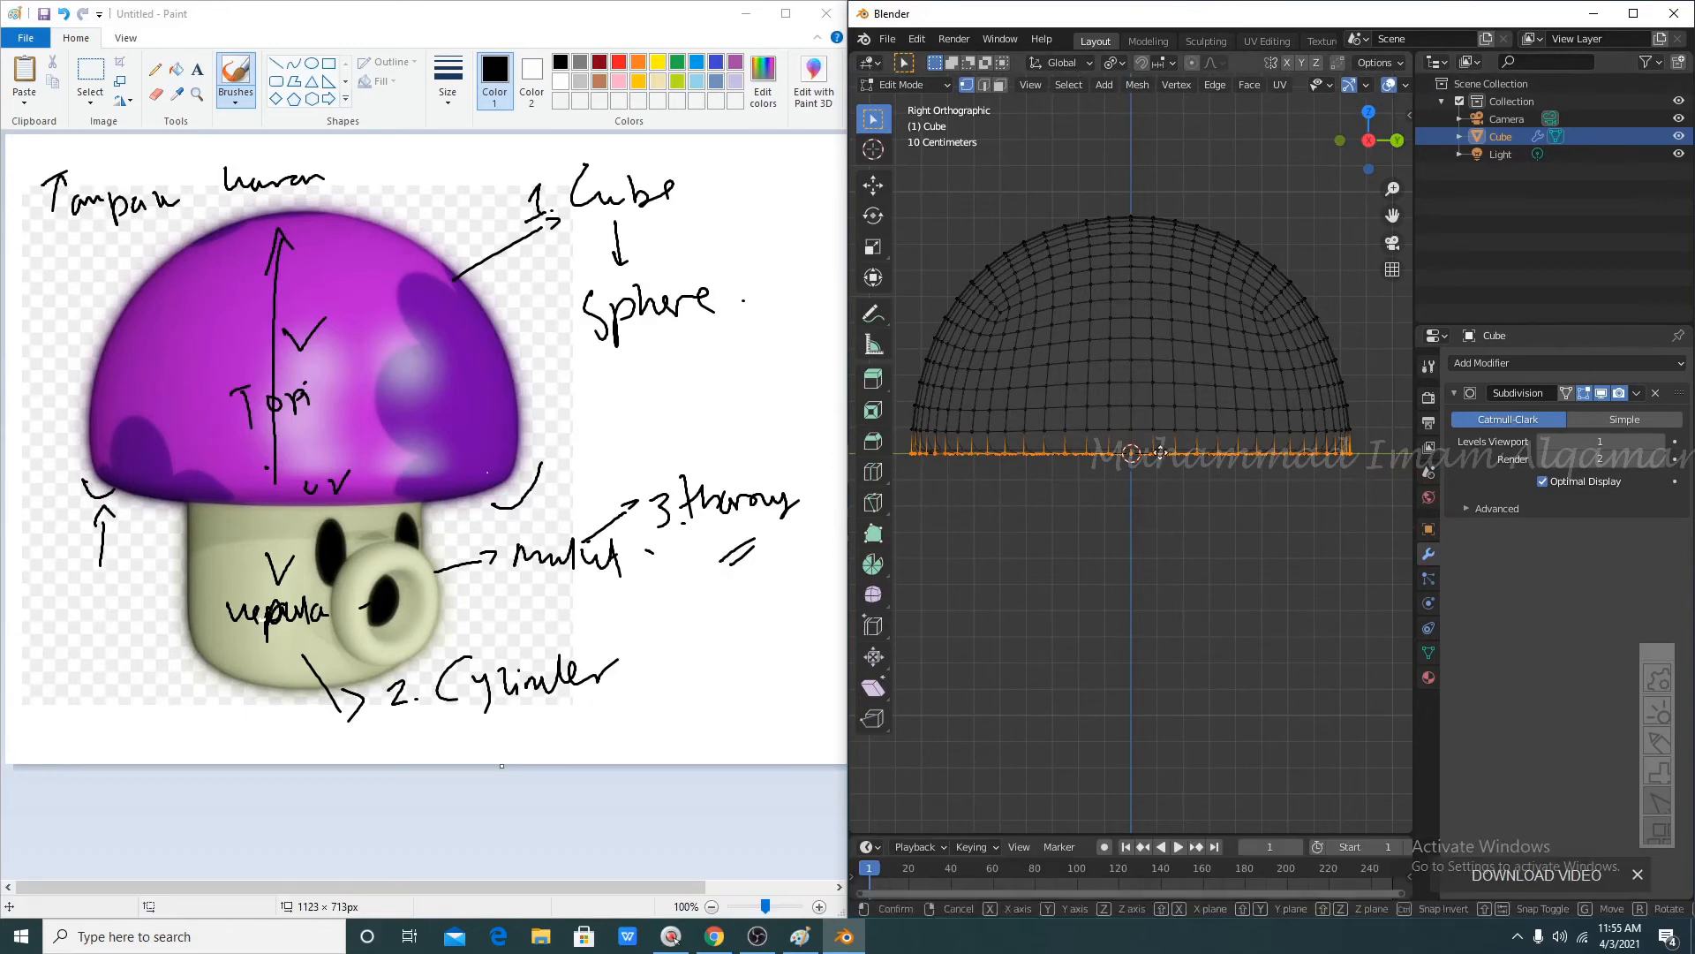
key("g")
key("z")
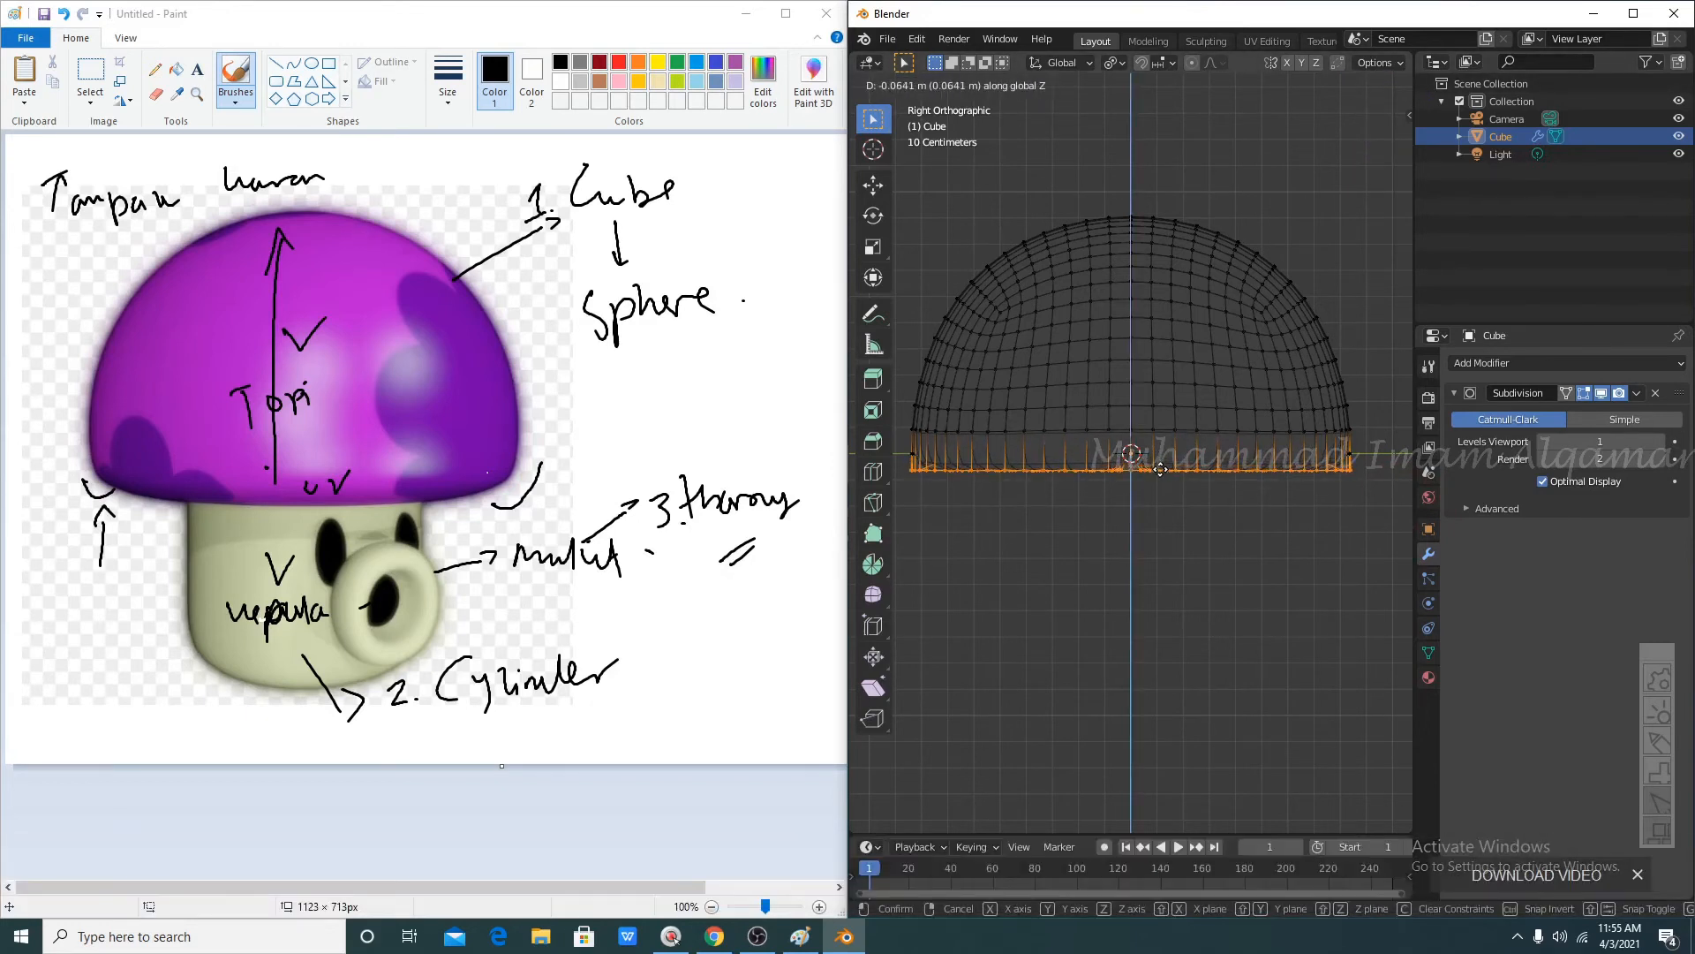
left_click(1159, 469)
key("Tab")
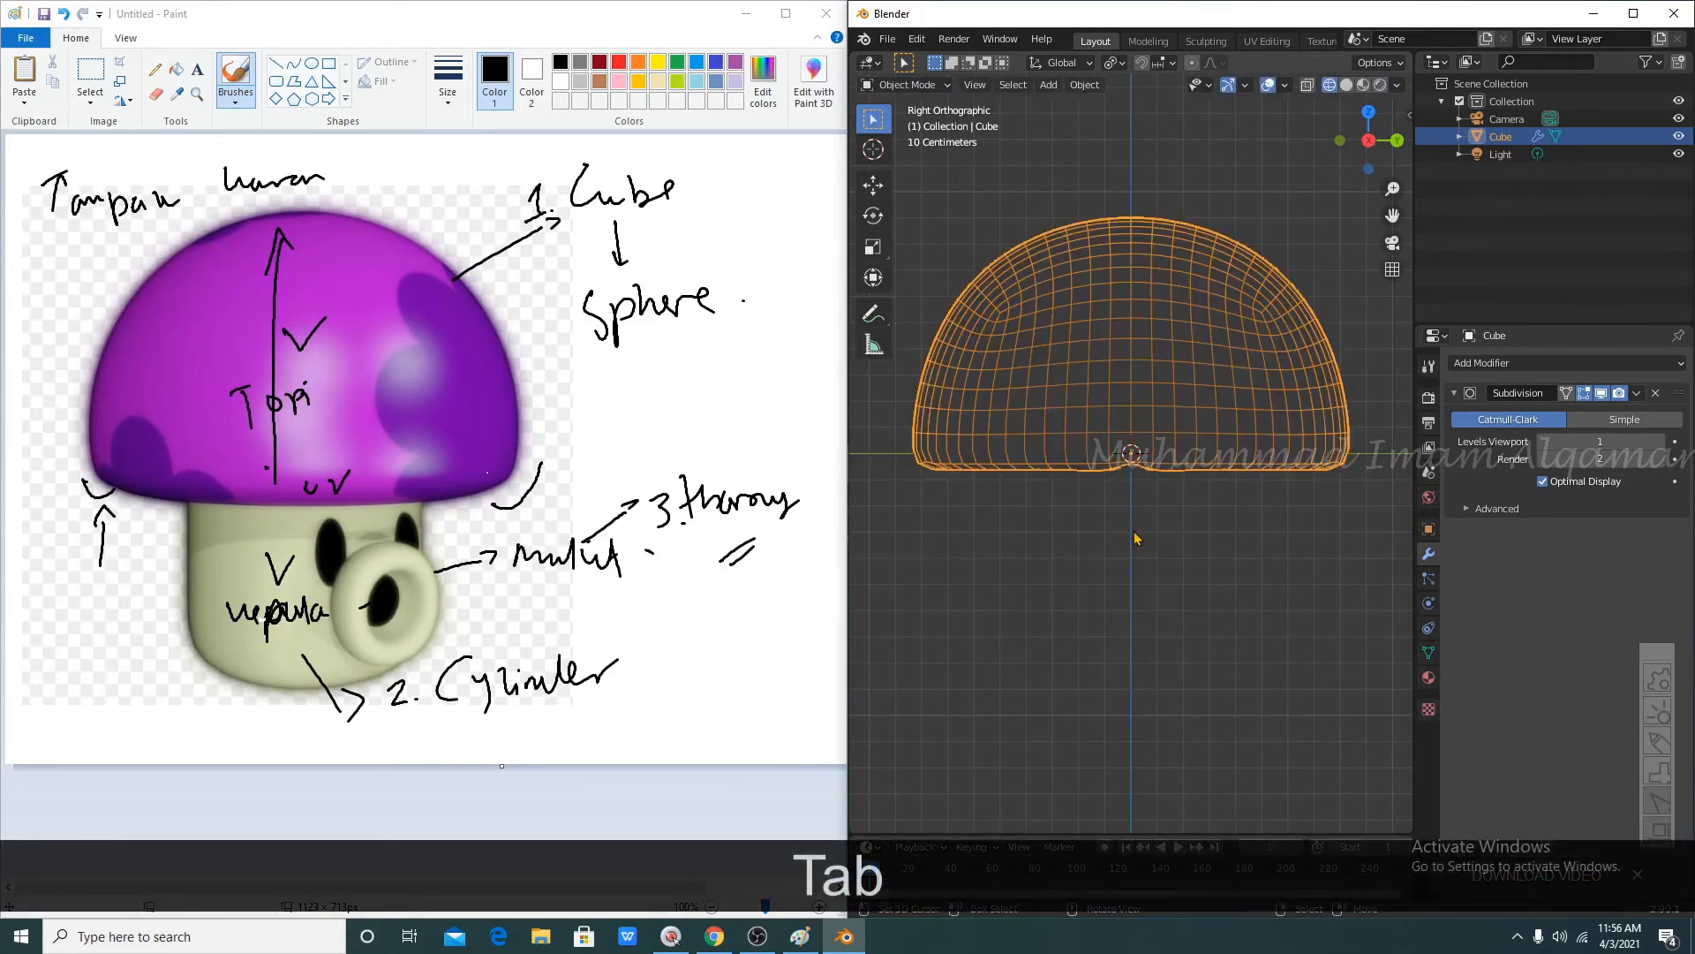
- Undo the downward move of the bottom vertices and their box selection
key("ctrl+z")
key("ctrl+z")
key("ctrl+z")
- Examine the rings on the dome's underside in wireframe, and its smoothed surface in solid shading
middle_click_drag(1133, 530, 1113, 473)
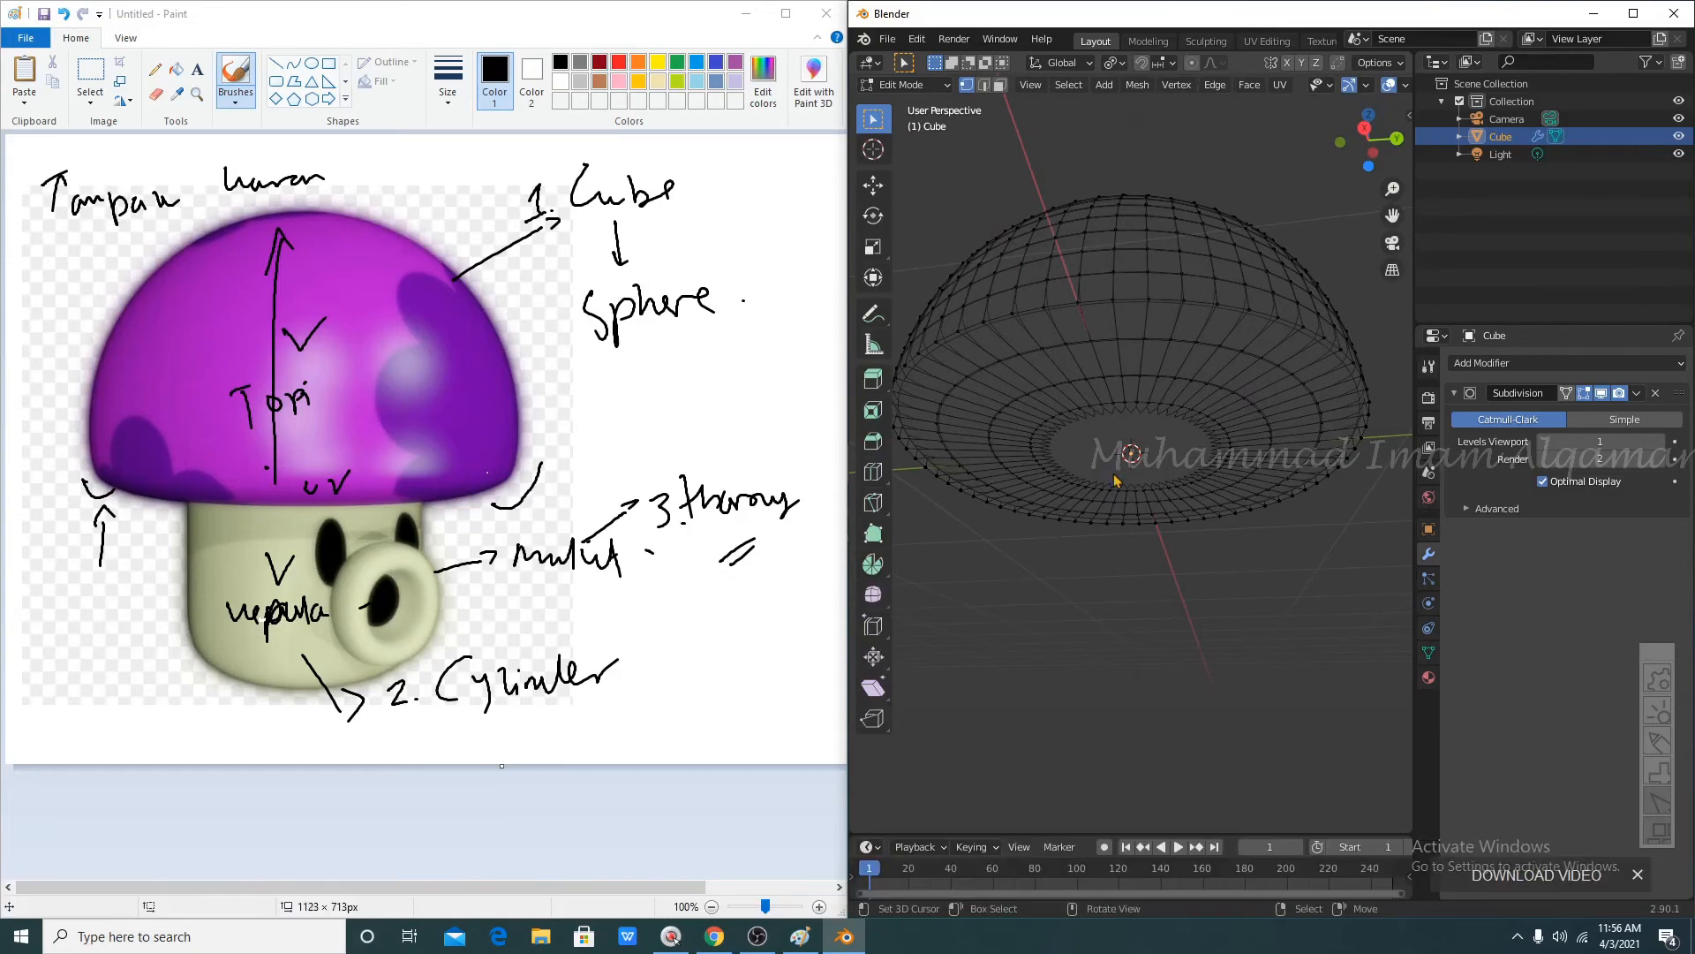
key("Tab")
key("Tab")
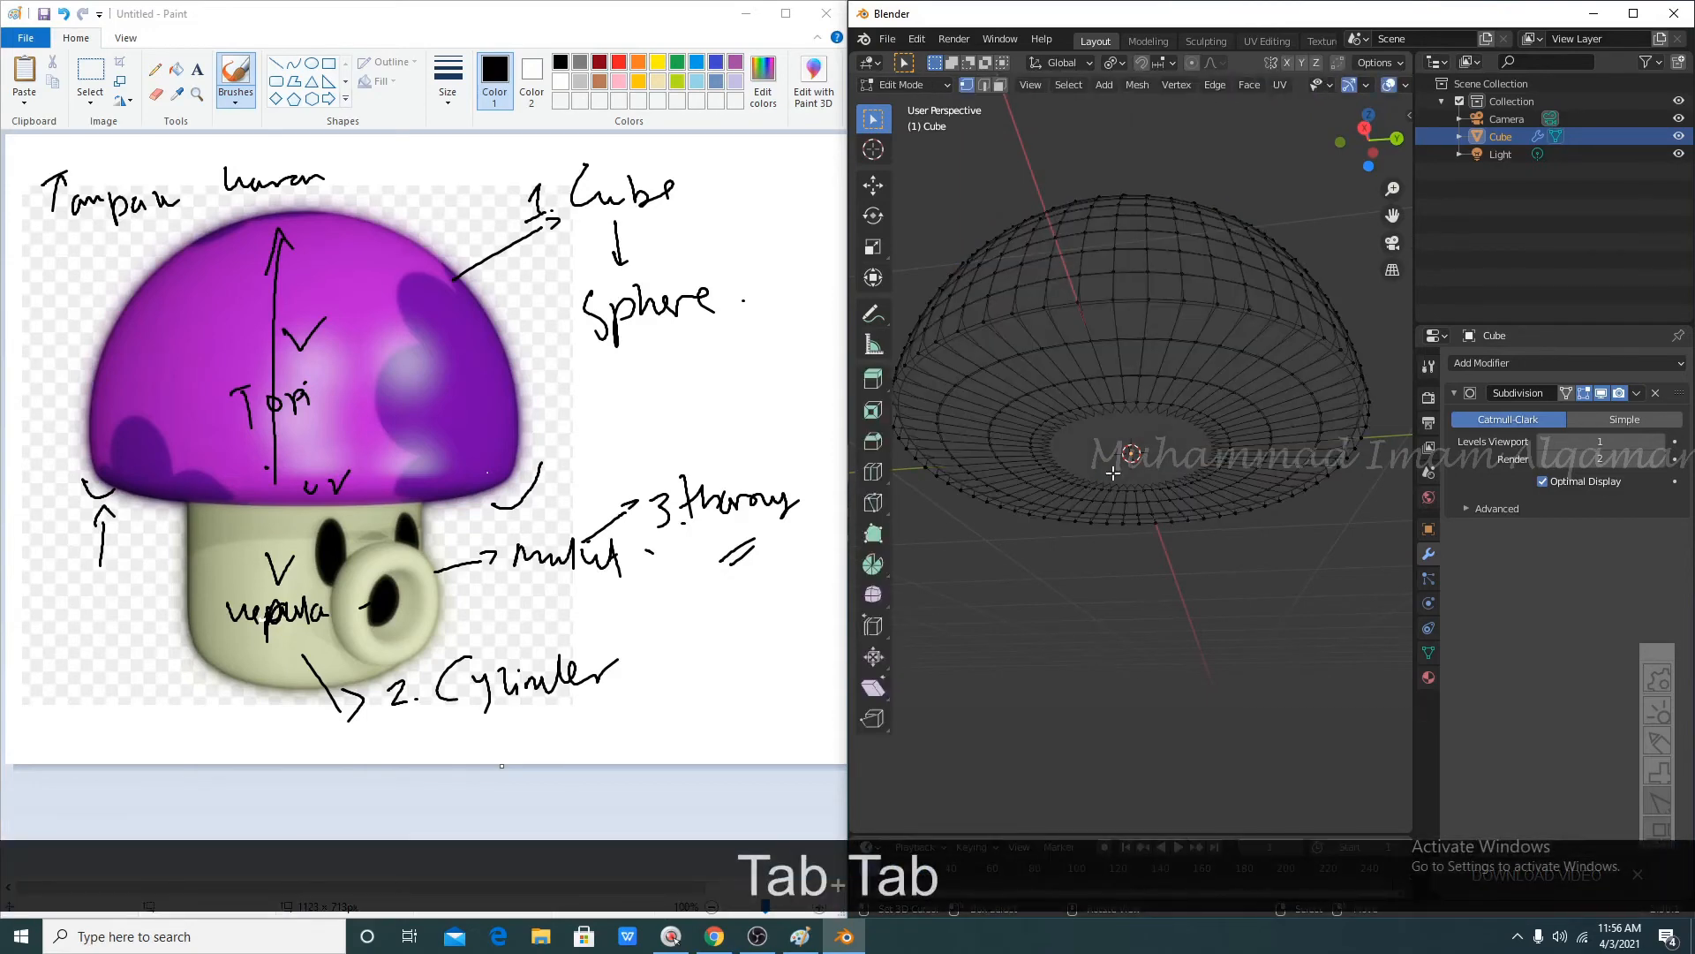
middle_click_drag(1112, 473, 1089, 359)
key("z")
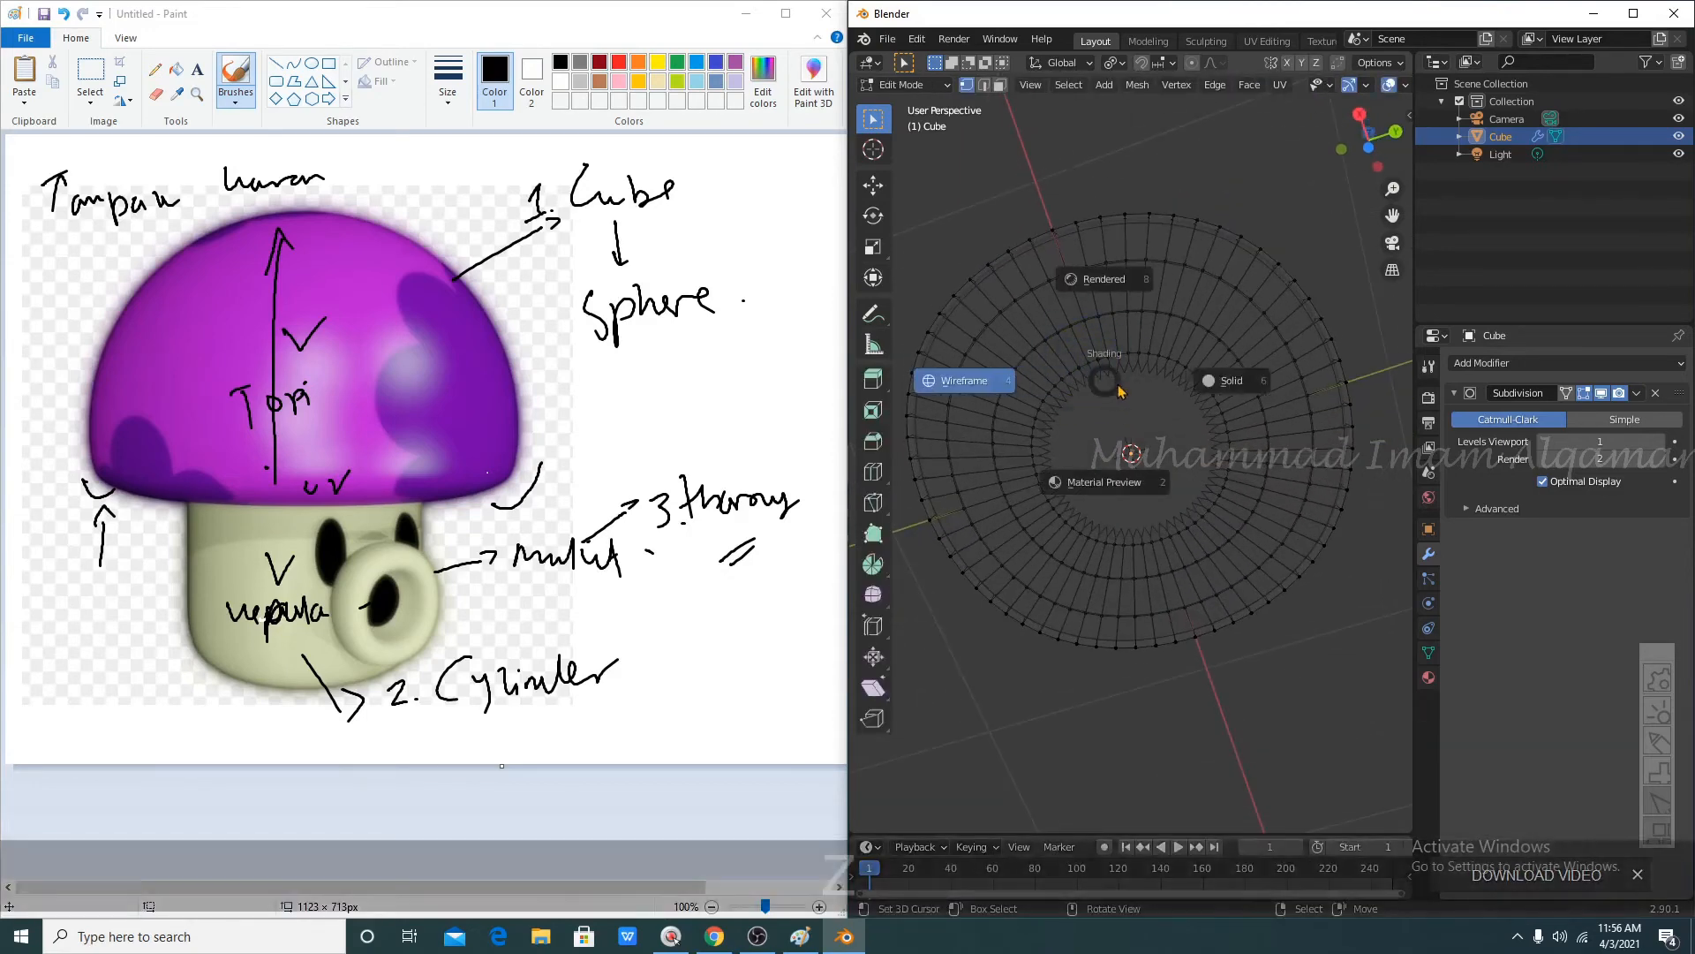
left_click(1213, 384)
key("Tab")
mouse_move(1214, 383)
middle_mouse_down()
mouse_move(1136, 457)
mouse_move(1125, 303)
mouse_move(1192, 489)
middle_mouse_up()
scroll(1135, 457, "up", 5)
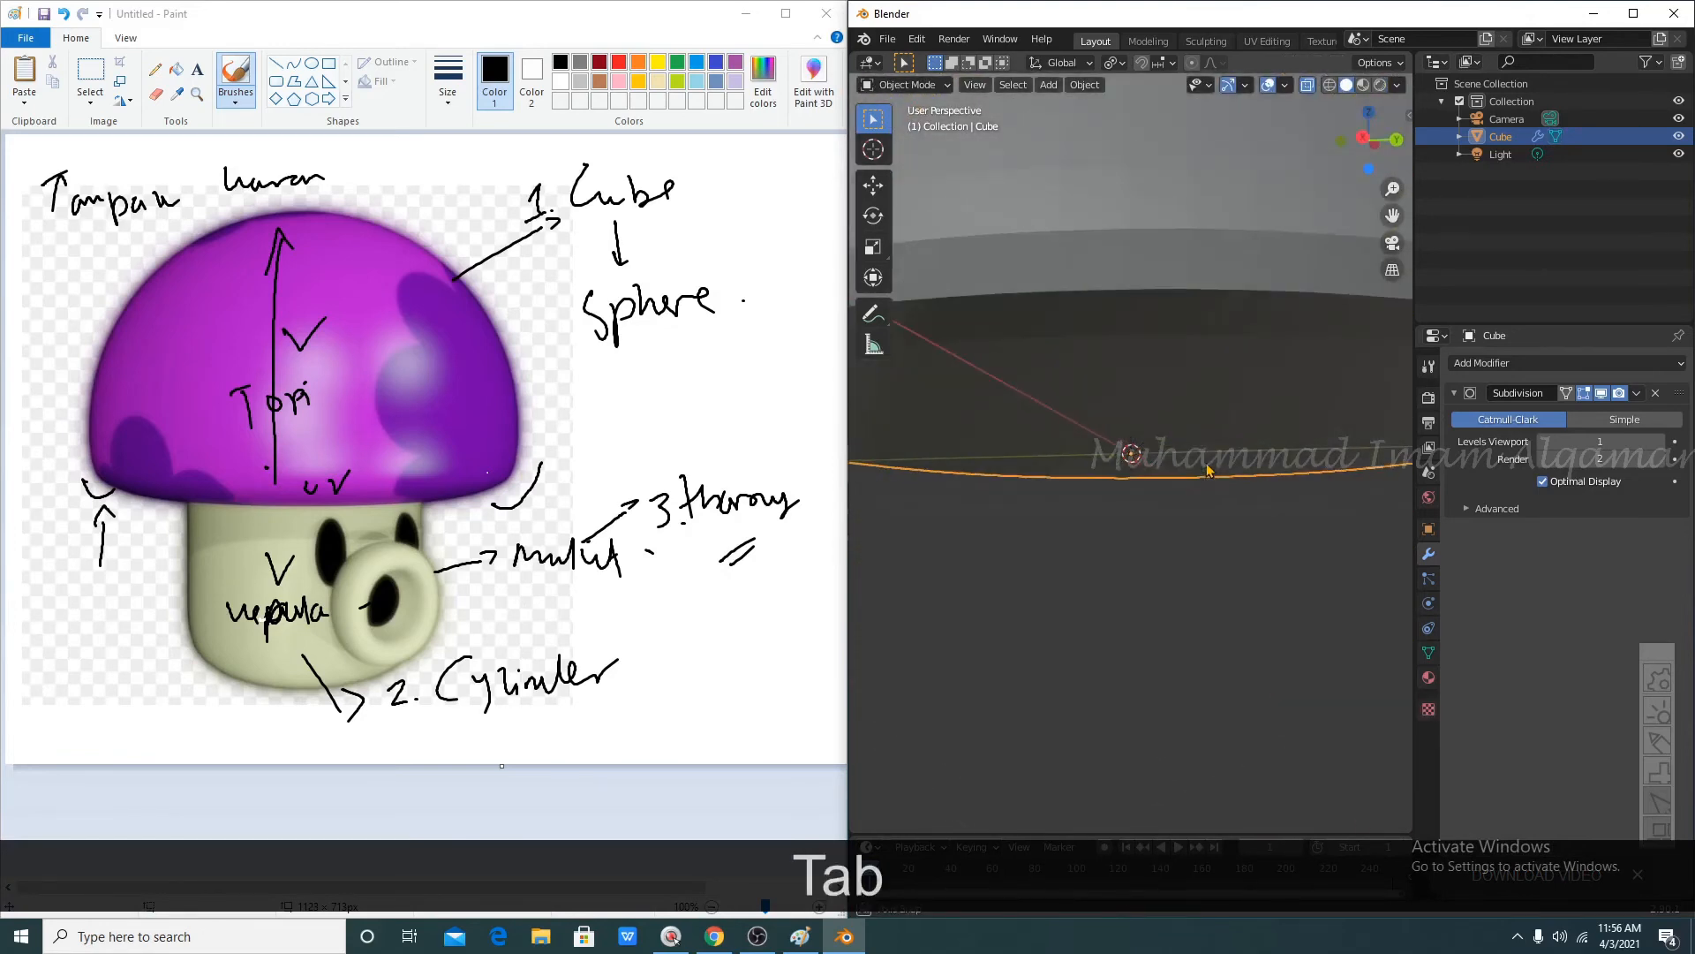
scroll(1192, 489, "down", 4)
- Put the dome into Edit Mode and display the viewport in wireframe shading
key("Tab")
key("z")
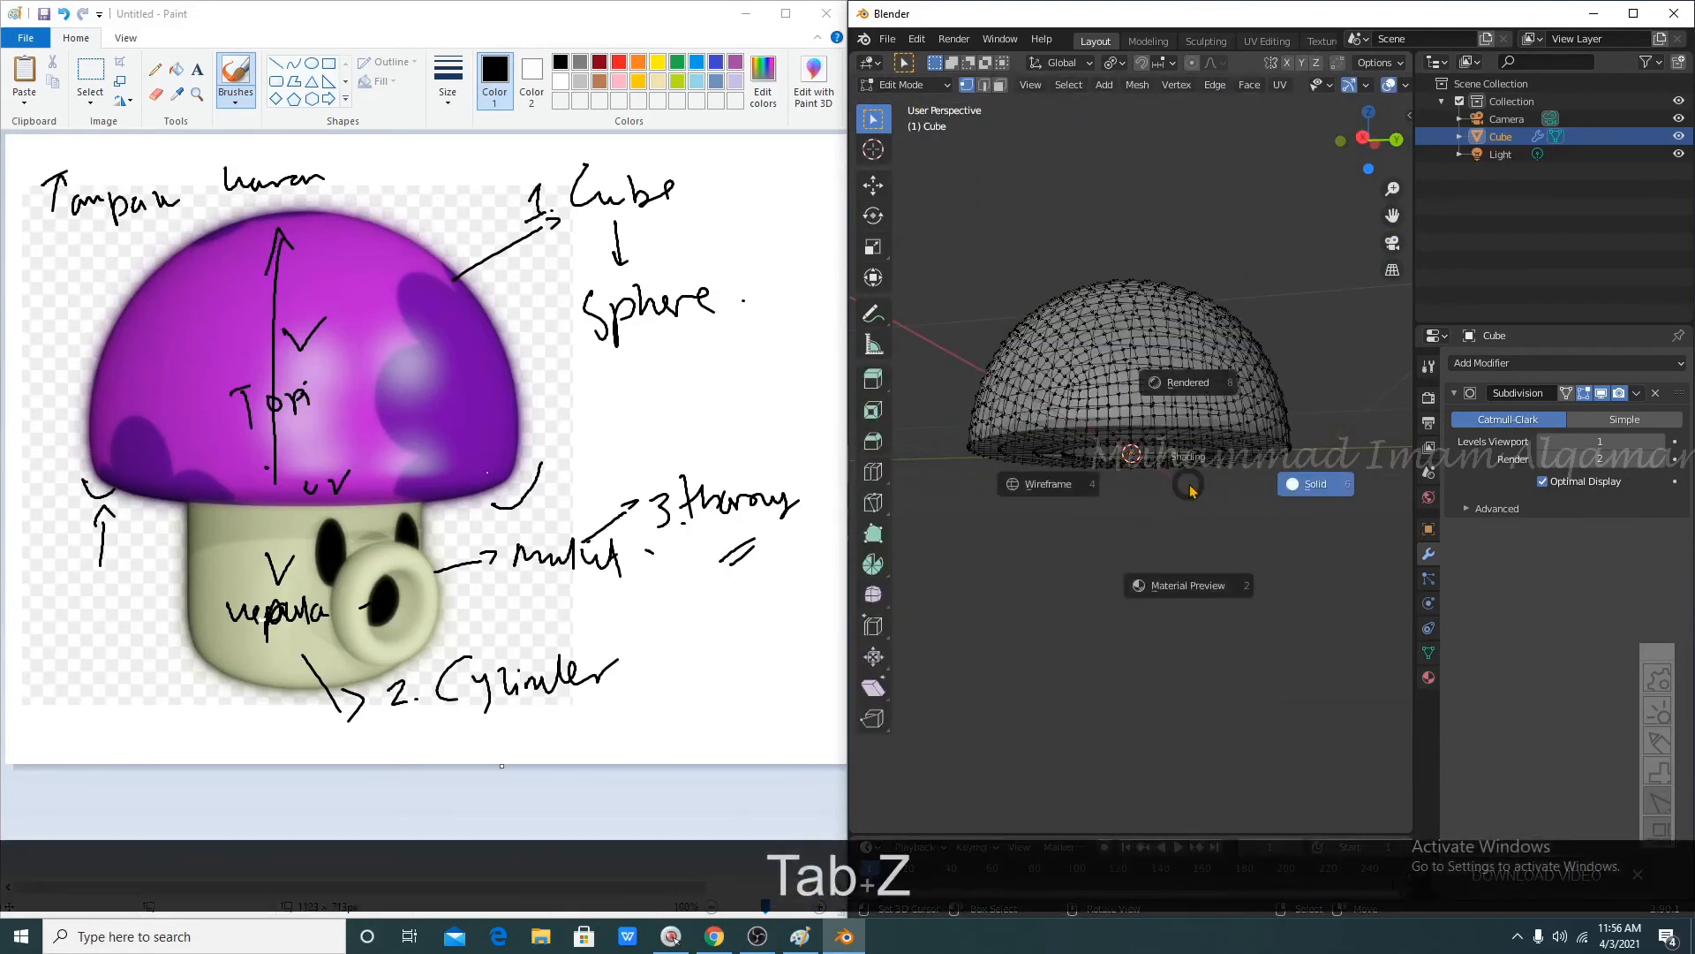
left_click(1050, 485)
scroll(1058, 454, "up", 1)
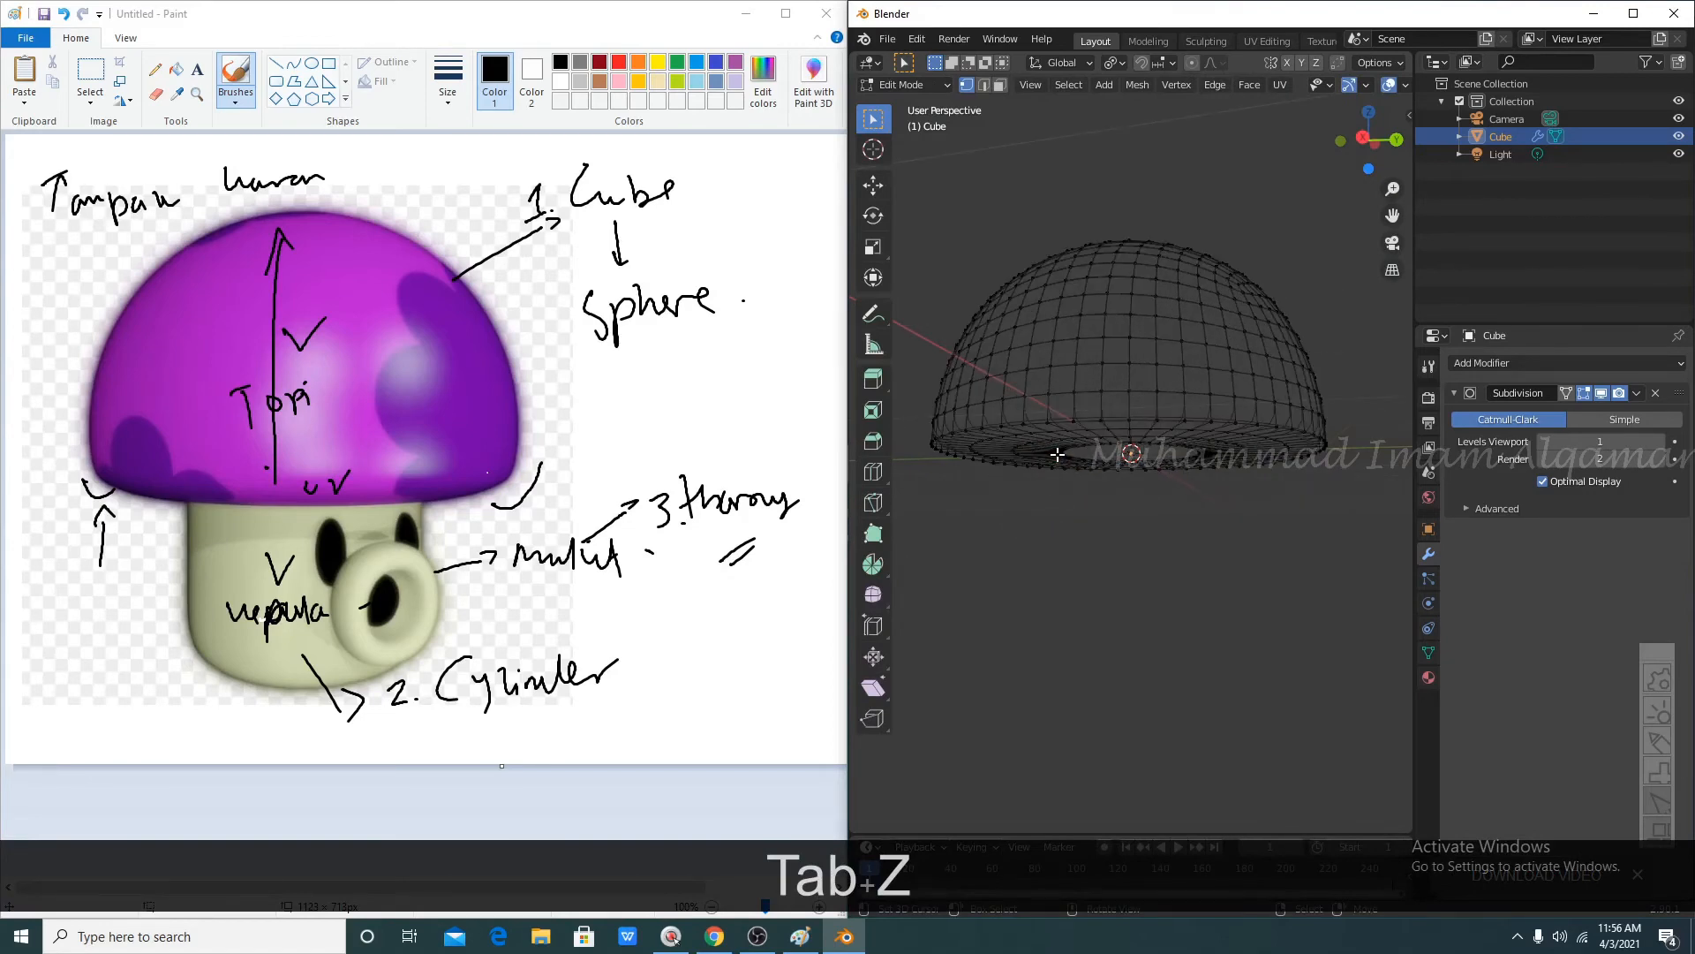
- In front view, box-select the dome's bottom vertices and try moving them down along Z
key("KP_1")
key("a")
key("a")
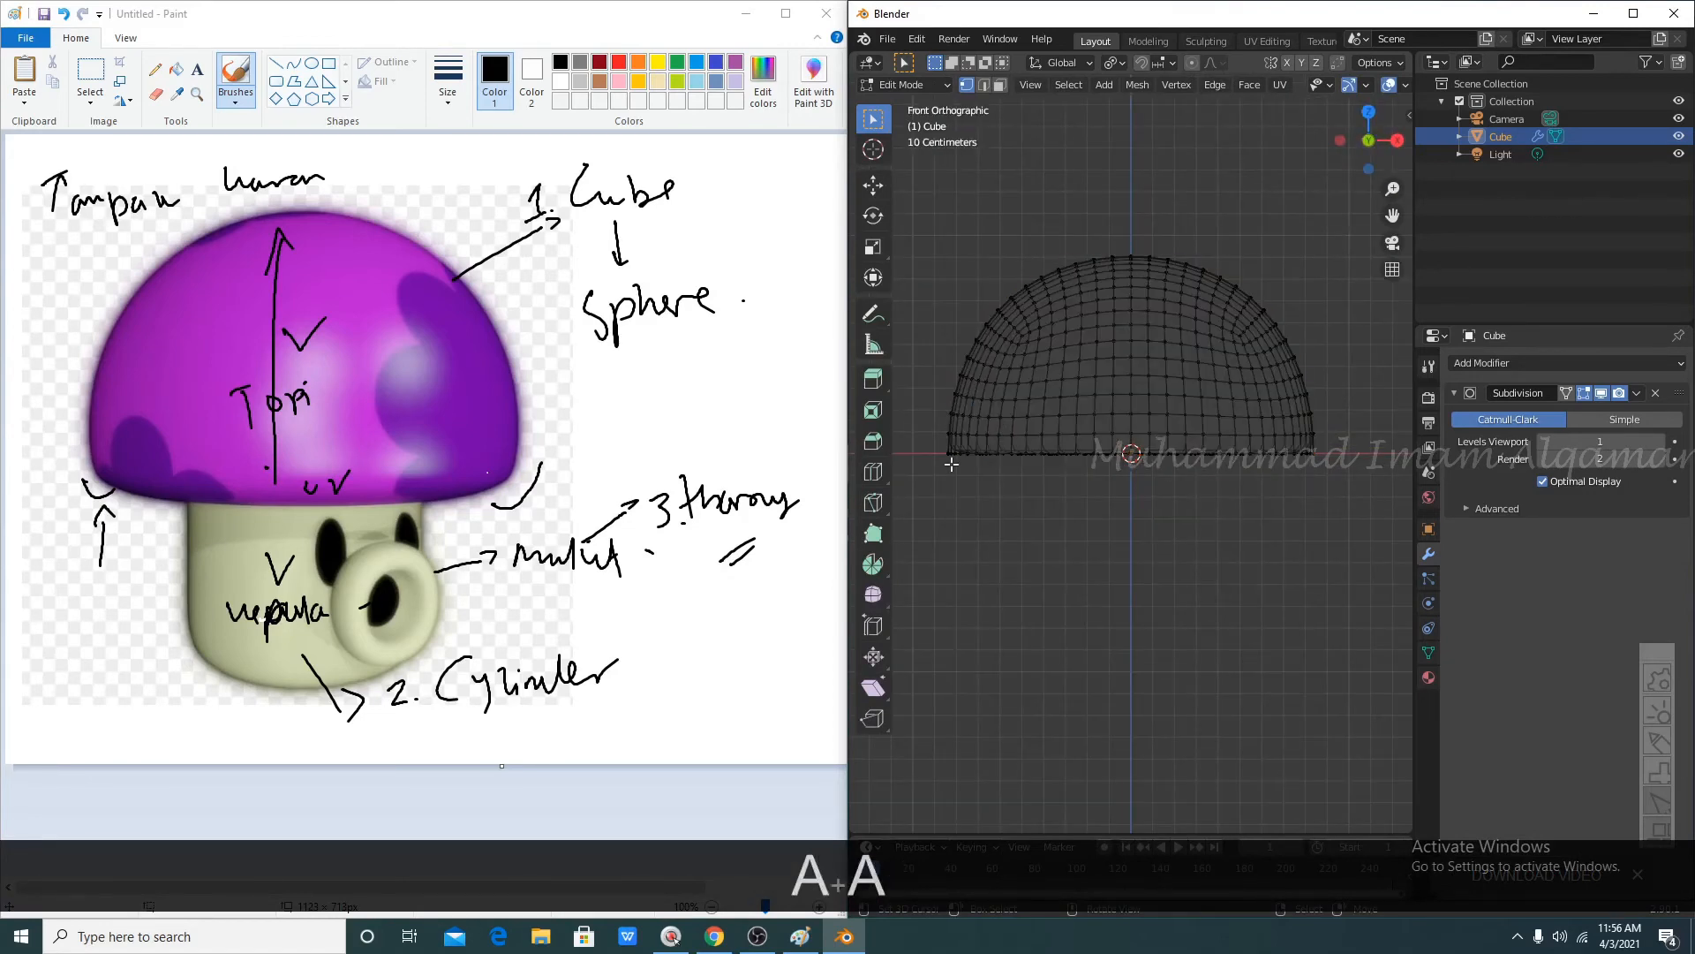
key("b")
left_click_drag(927, 439, 1333, 542)
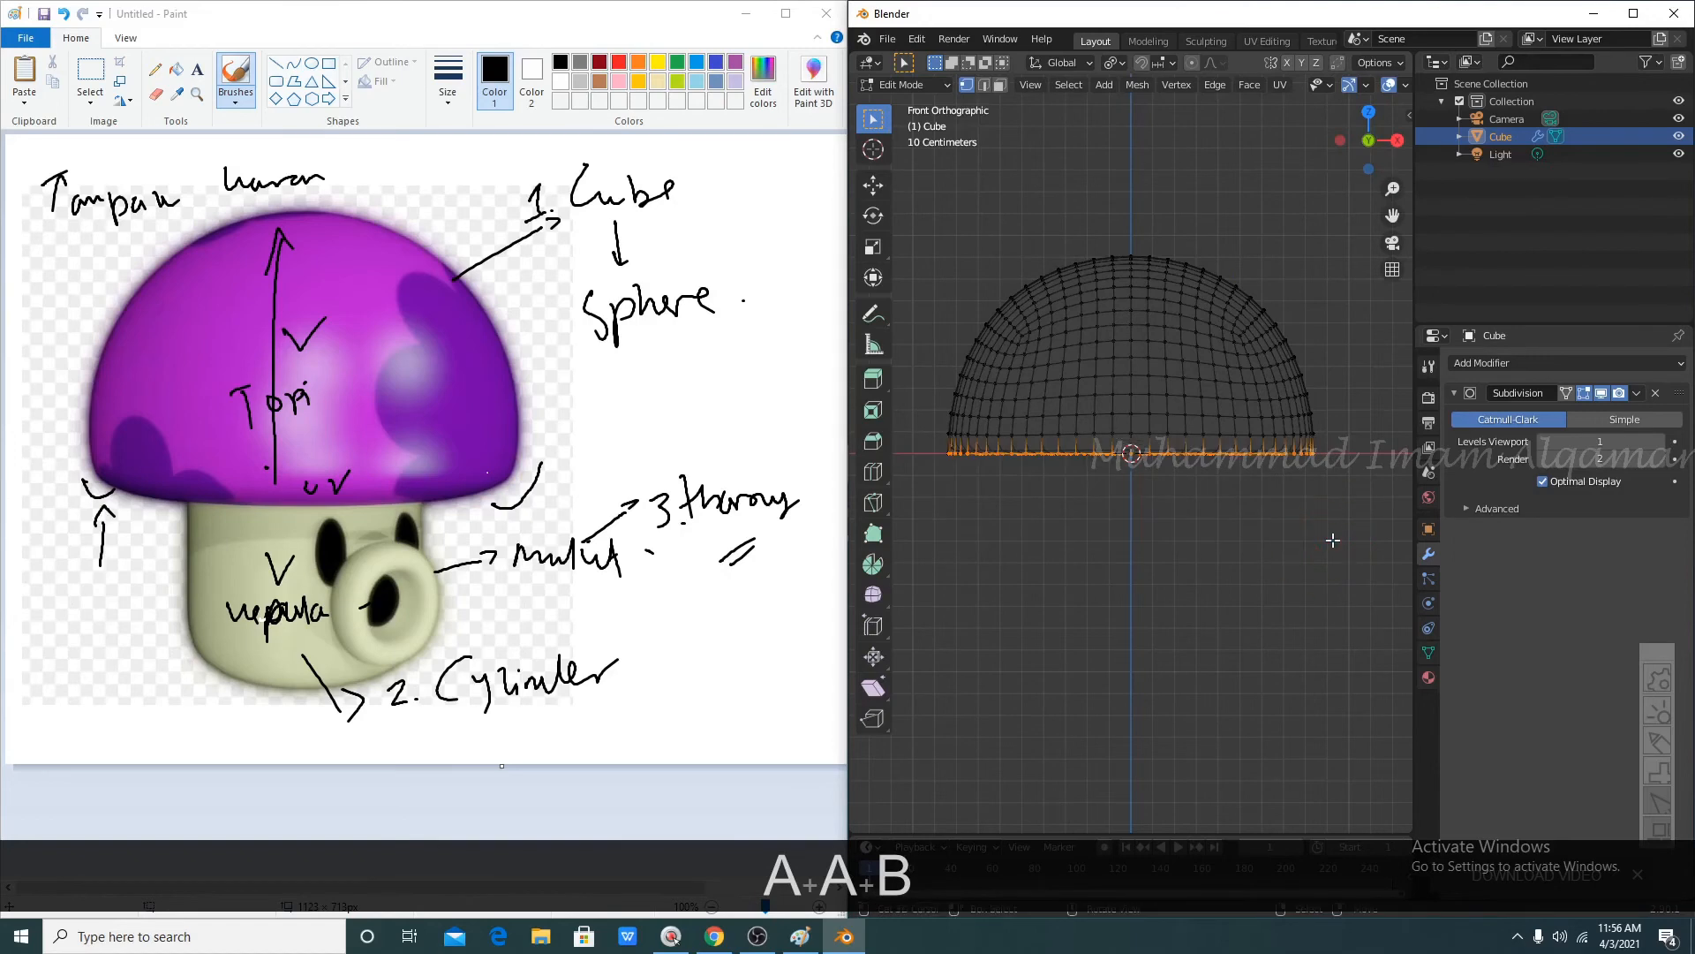
key("g")
key("z")
left_click(1329, 553)
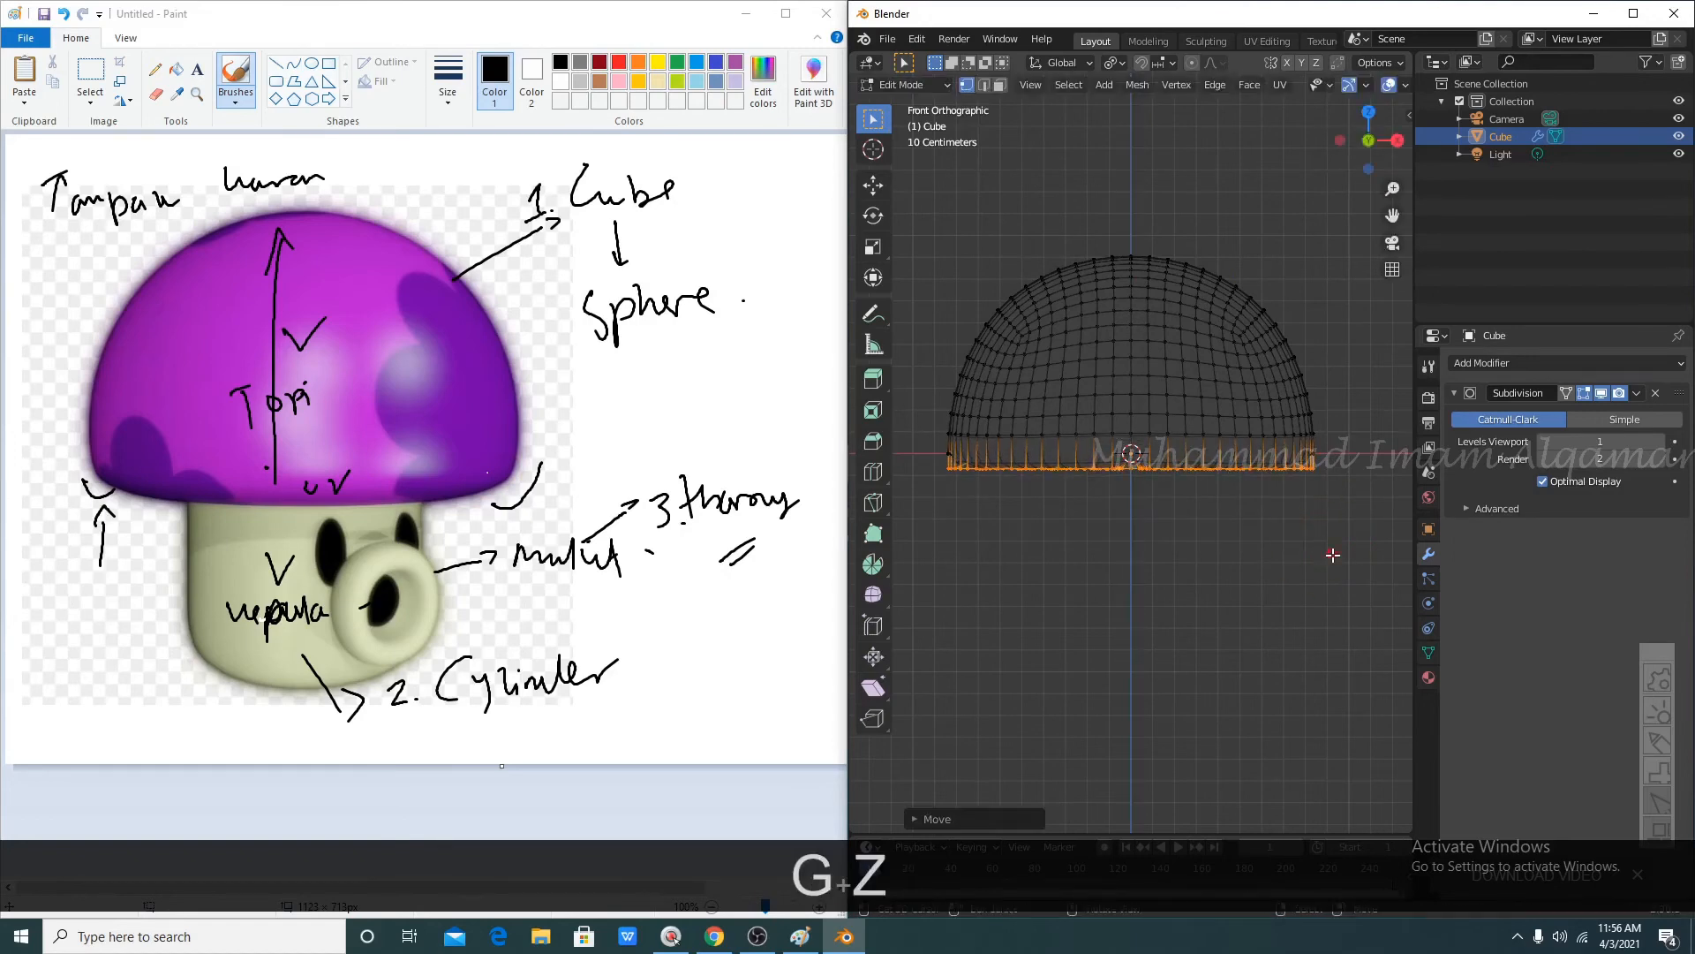
key("Tab")
key("Tab")
scroll(1329, 553, "up", 8)
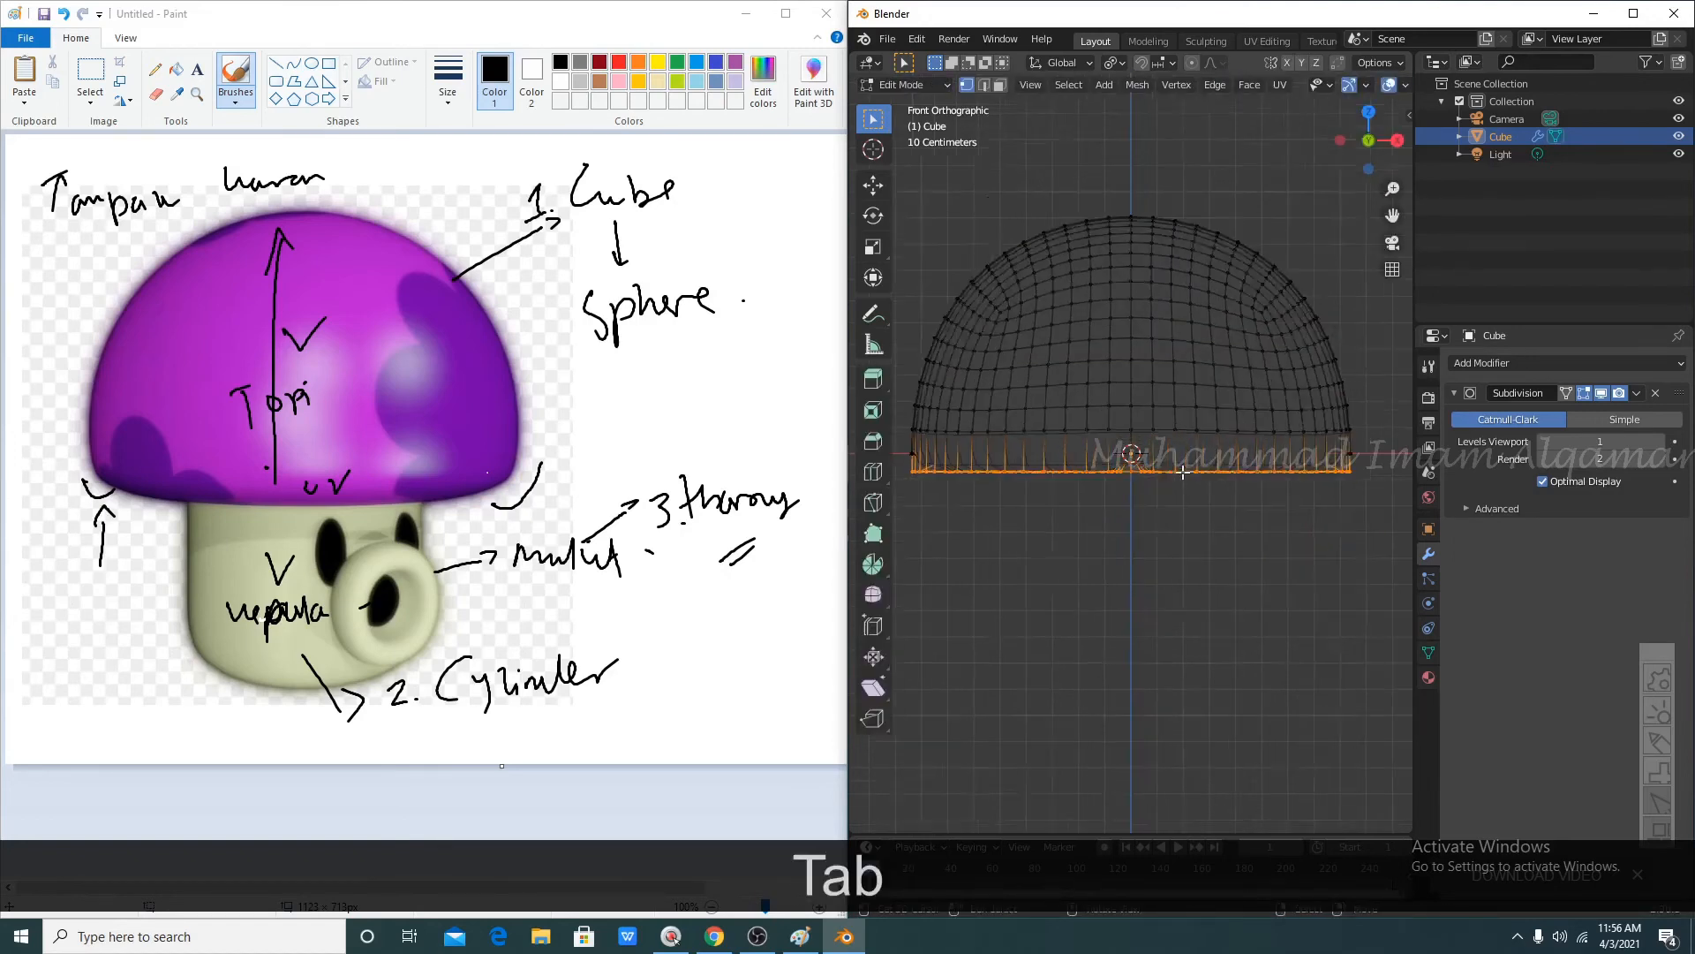
- Undo the downward move made in front view and inspect which underside vertices are selected
key("ctrl+z")
key("ctrl+z")
key("ctrl+z")
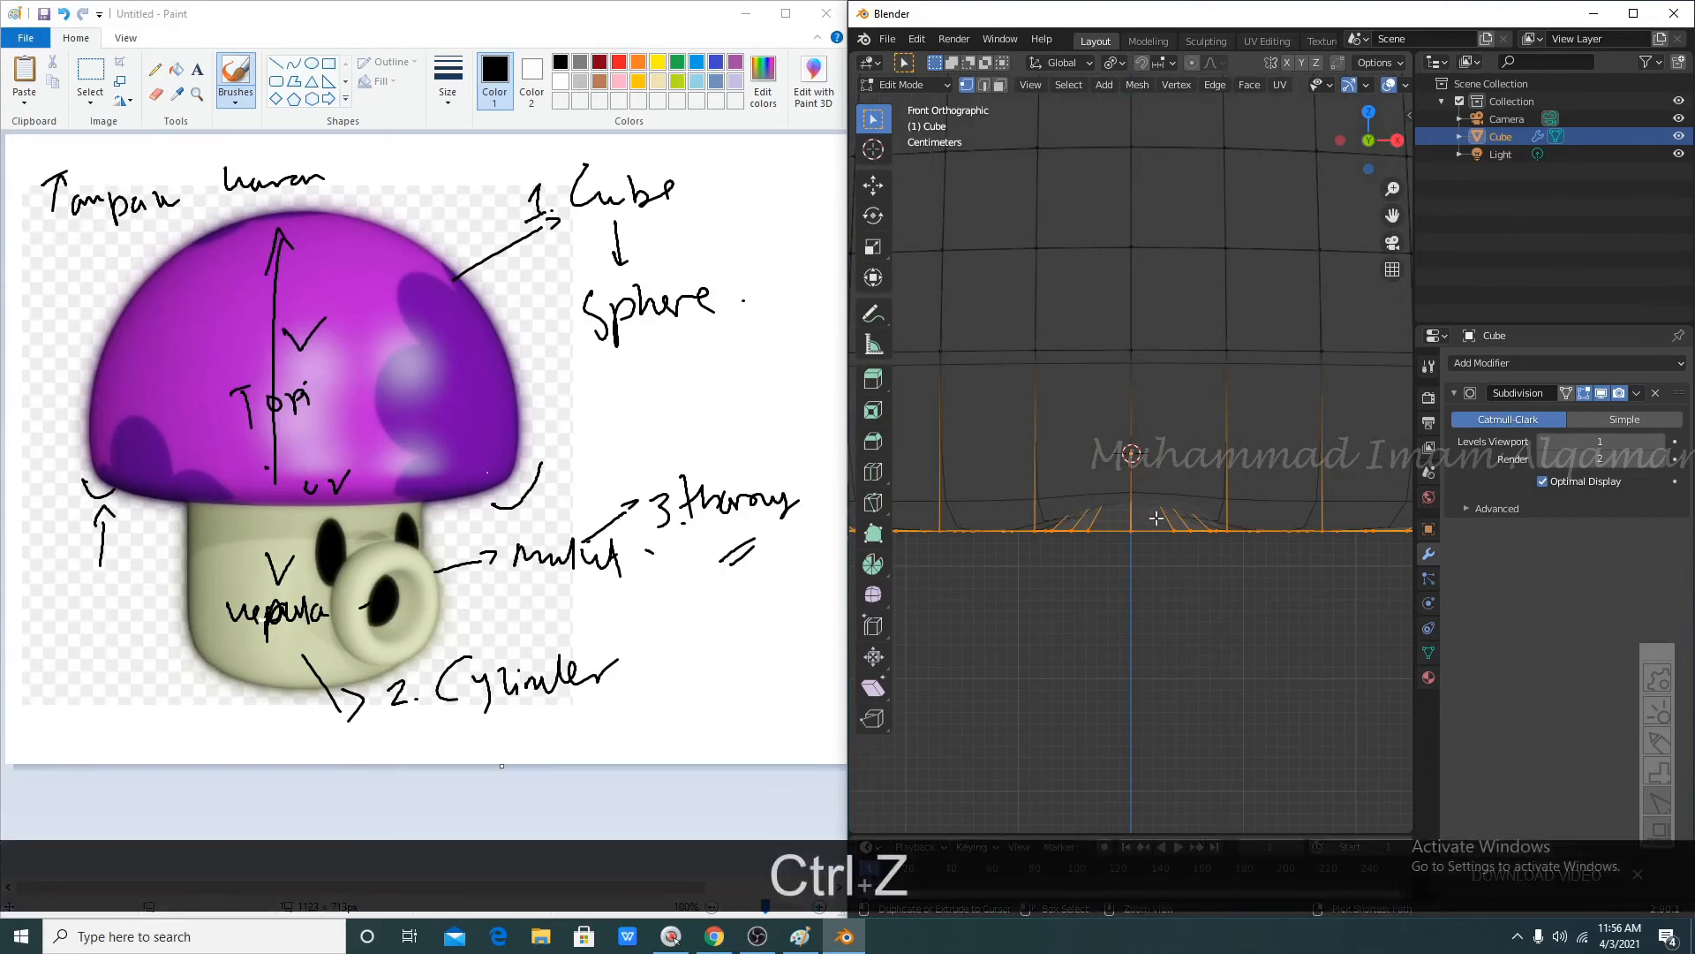
scroll(1155, 516, "down", 9)
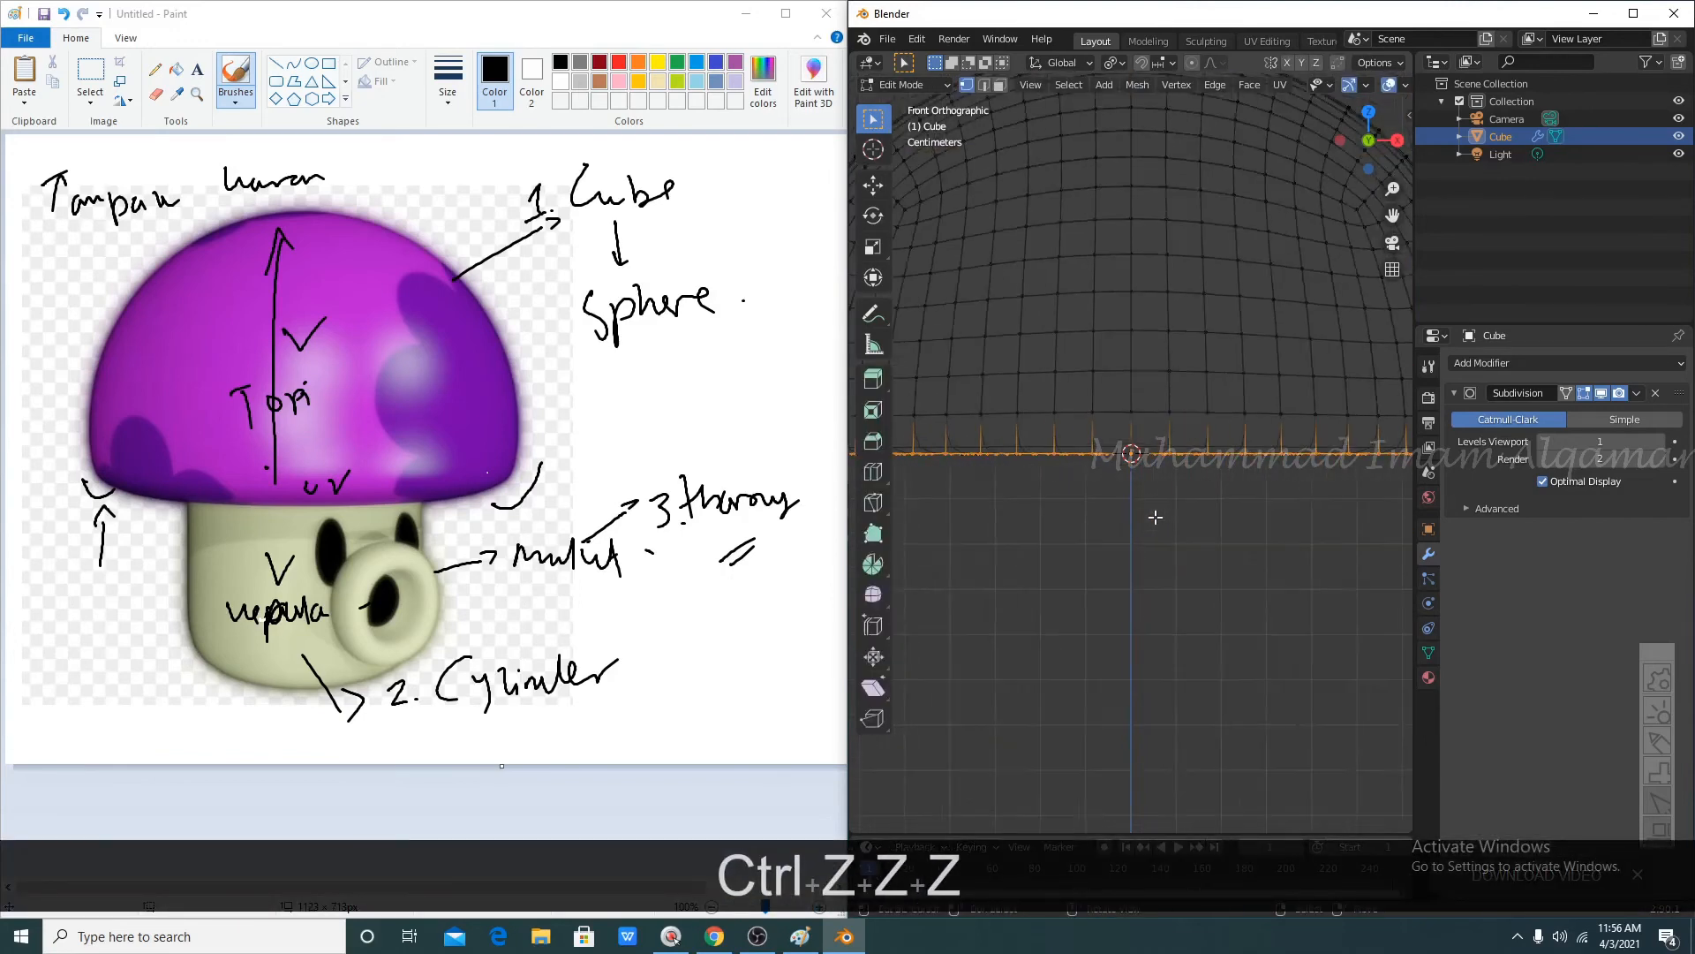
middle_click_drag(1155, 516, 1065, 388)
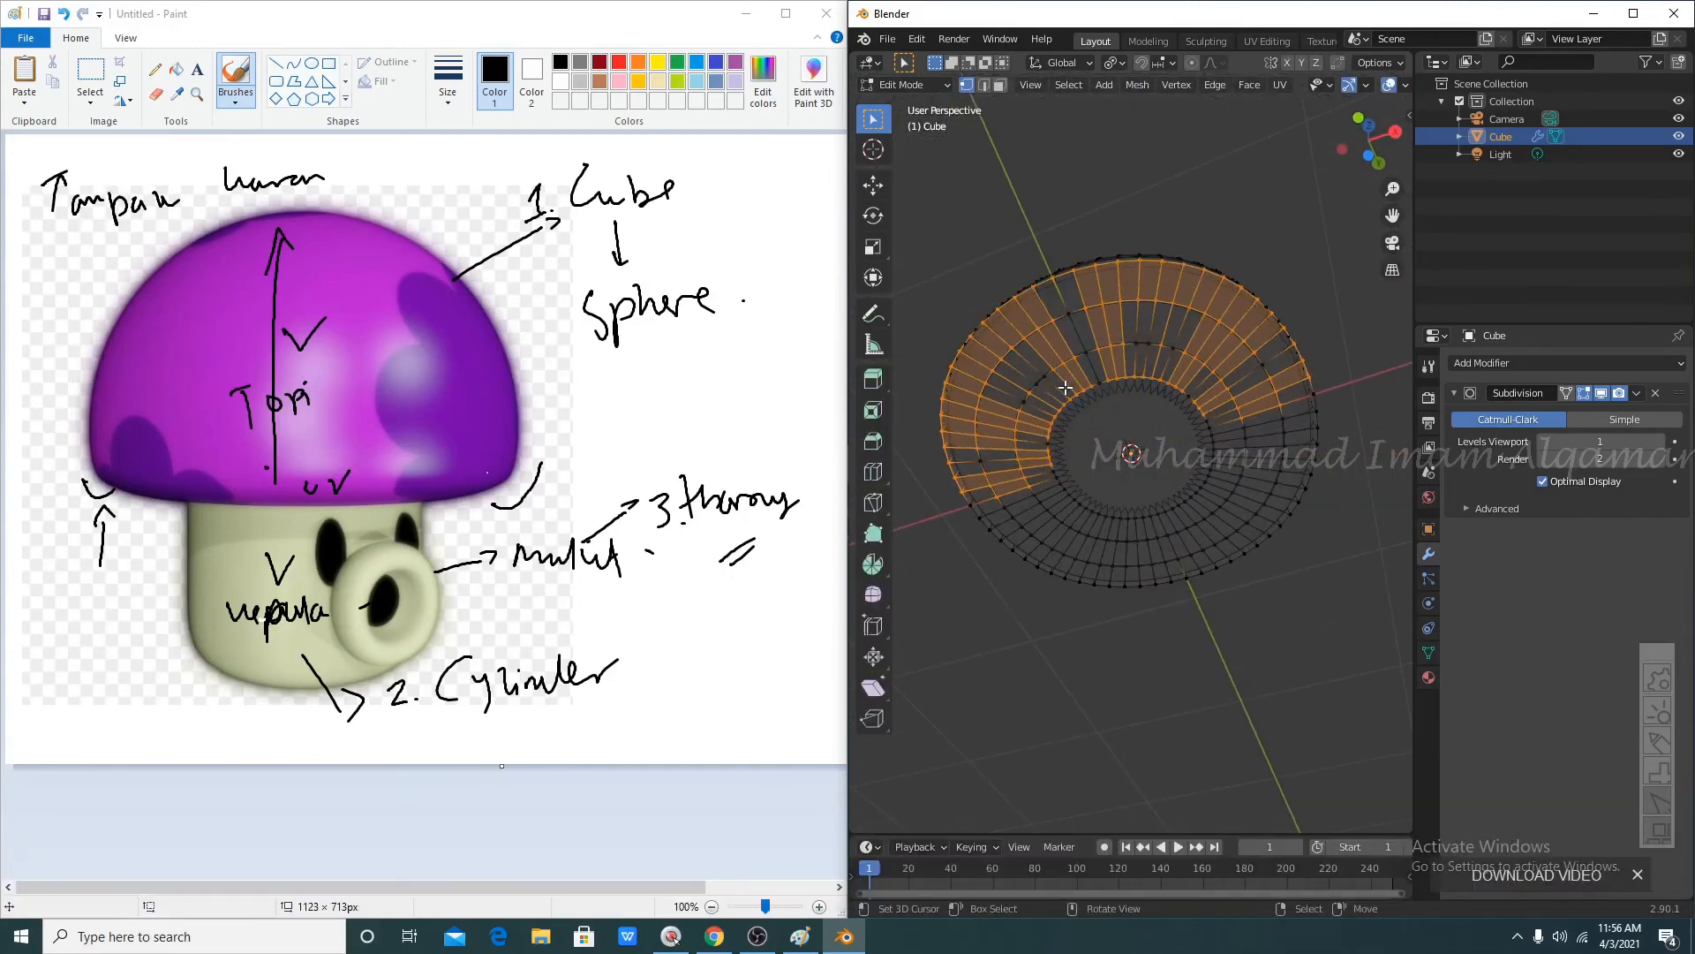
- In right view with X-ray on, box-select all the dome's bottom vertices, move them slightly down along Z, and return to Object Mode
key("KP_3")
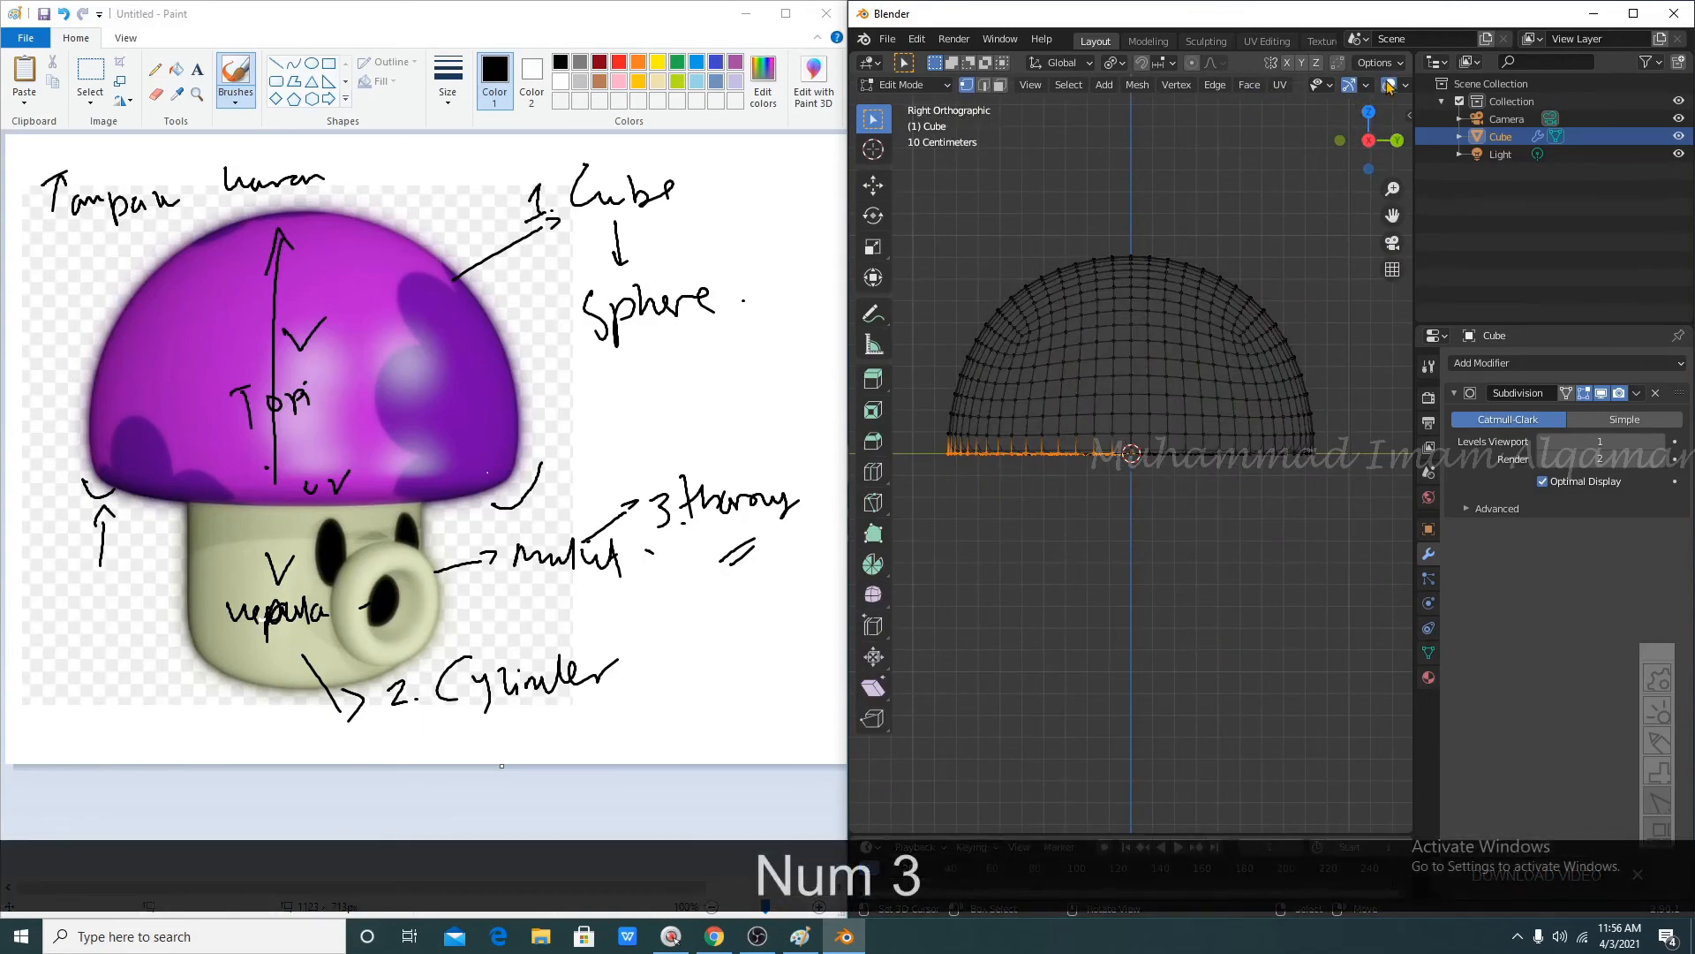
scroll(1388, 85, "down", 3)
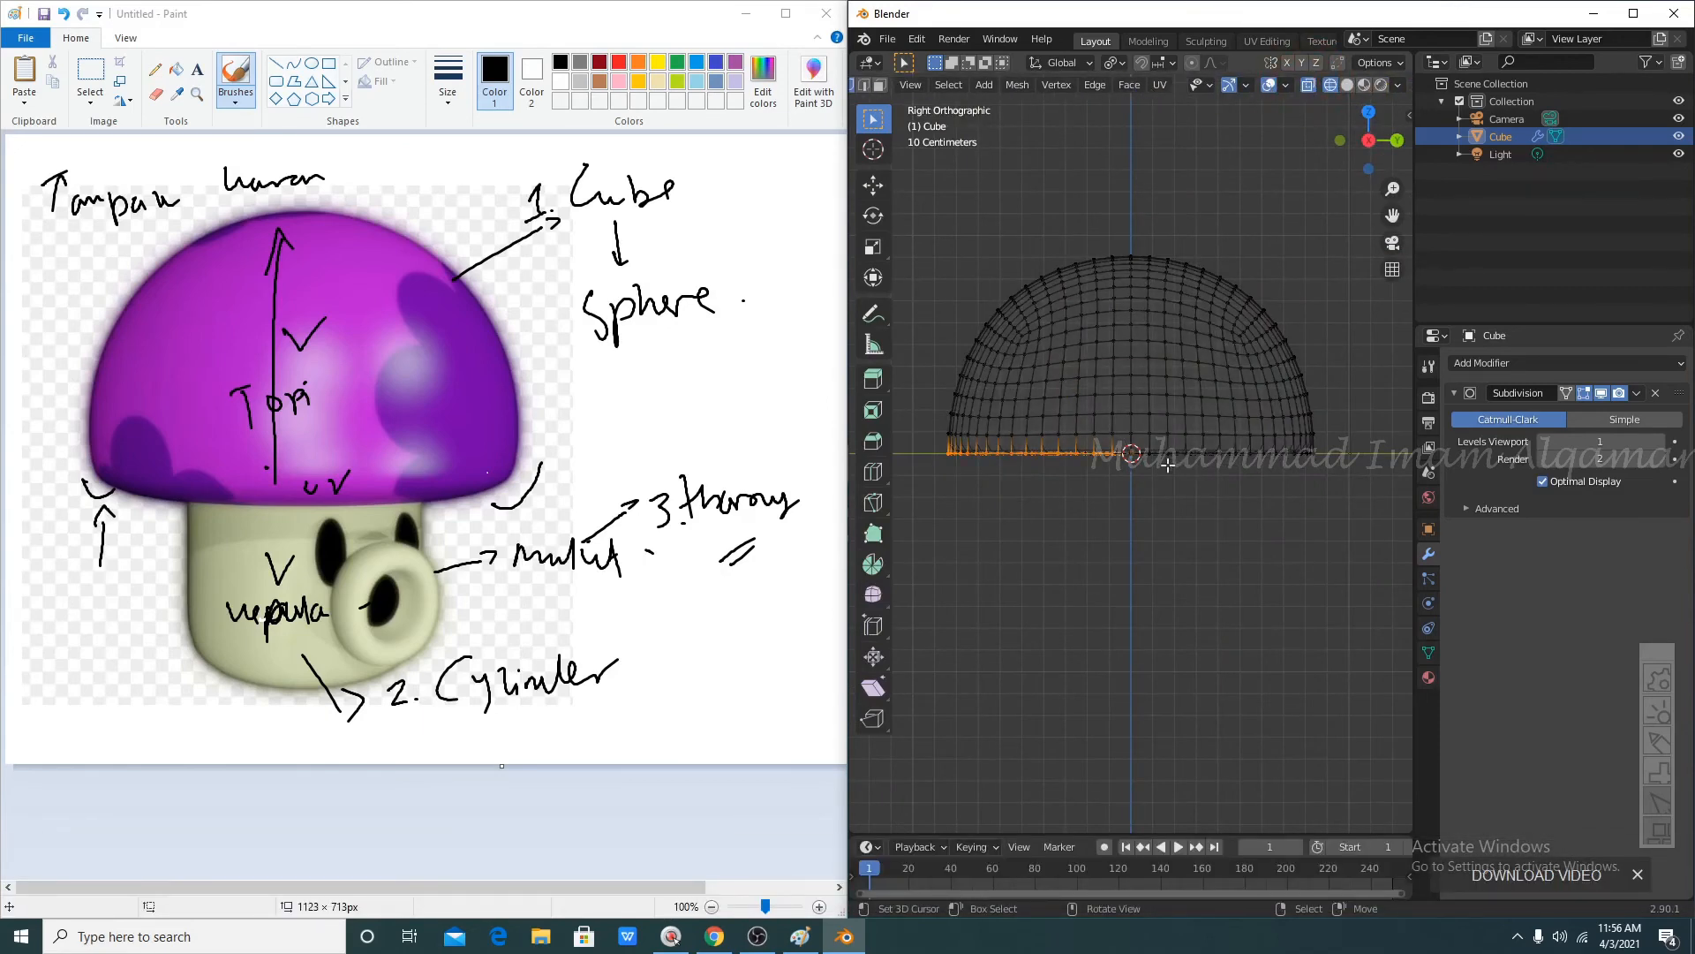
key("a")
key("a")
key("b")
left_click_drag(938, 444, 1442, 547)
scroll(1166, 525, "up", 2)
key("g")
key("z")
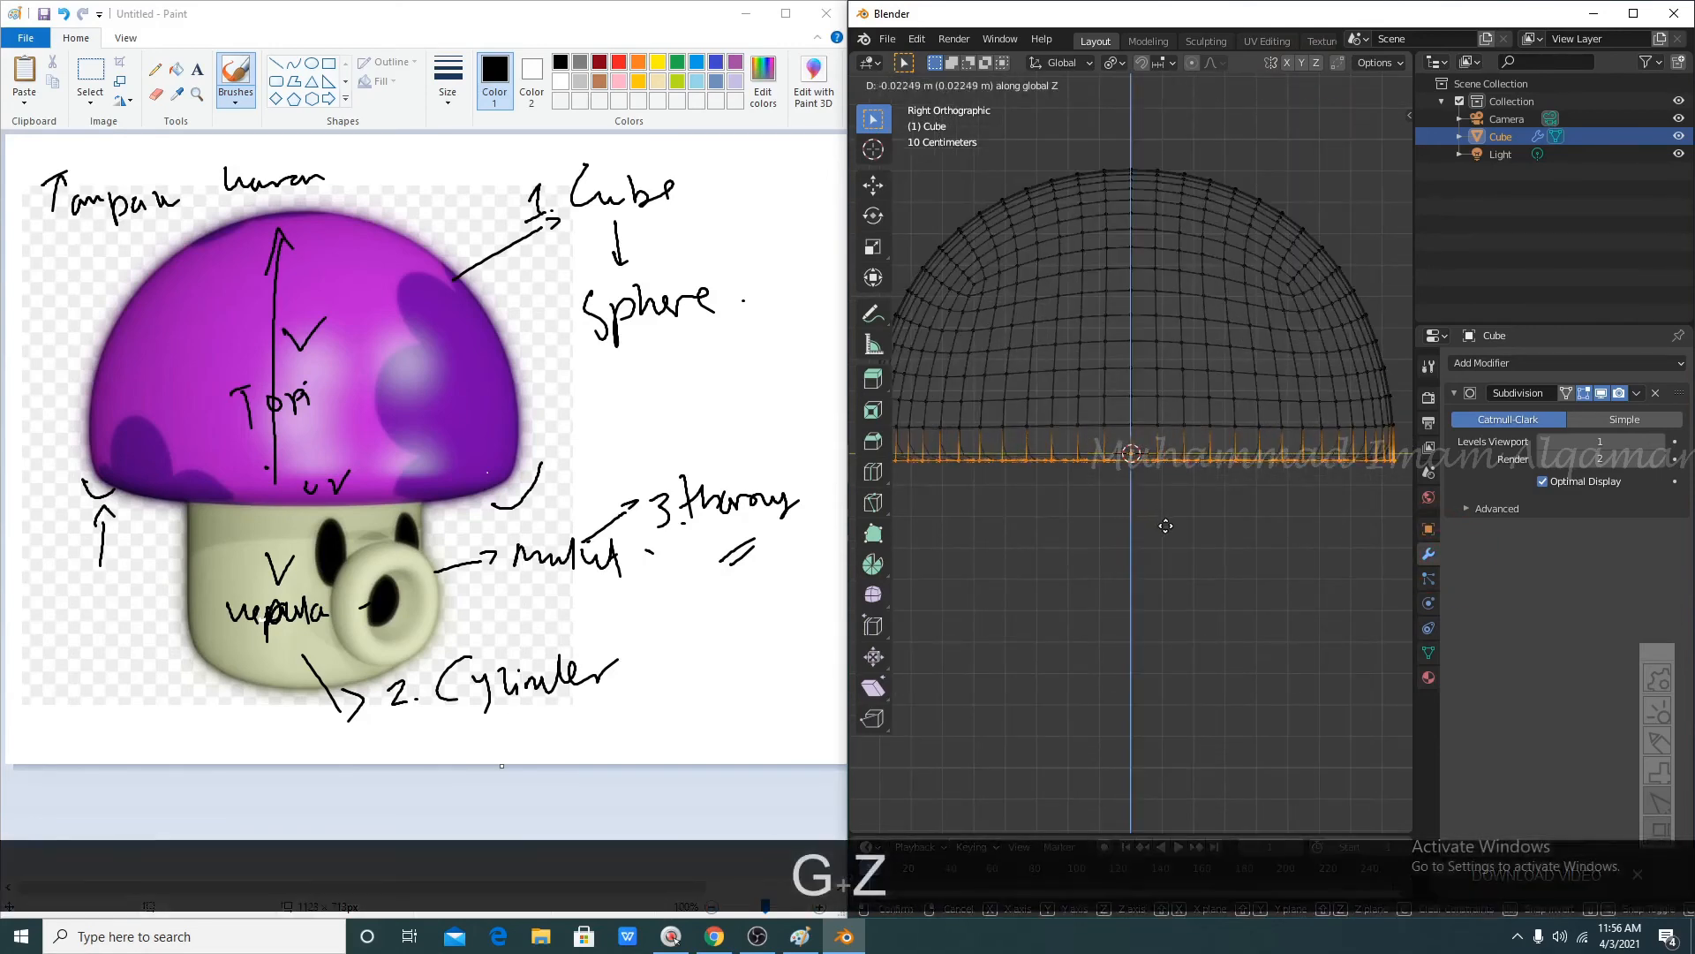
left_click(1170, 534)
key("Tab")
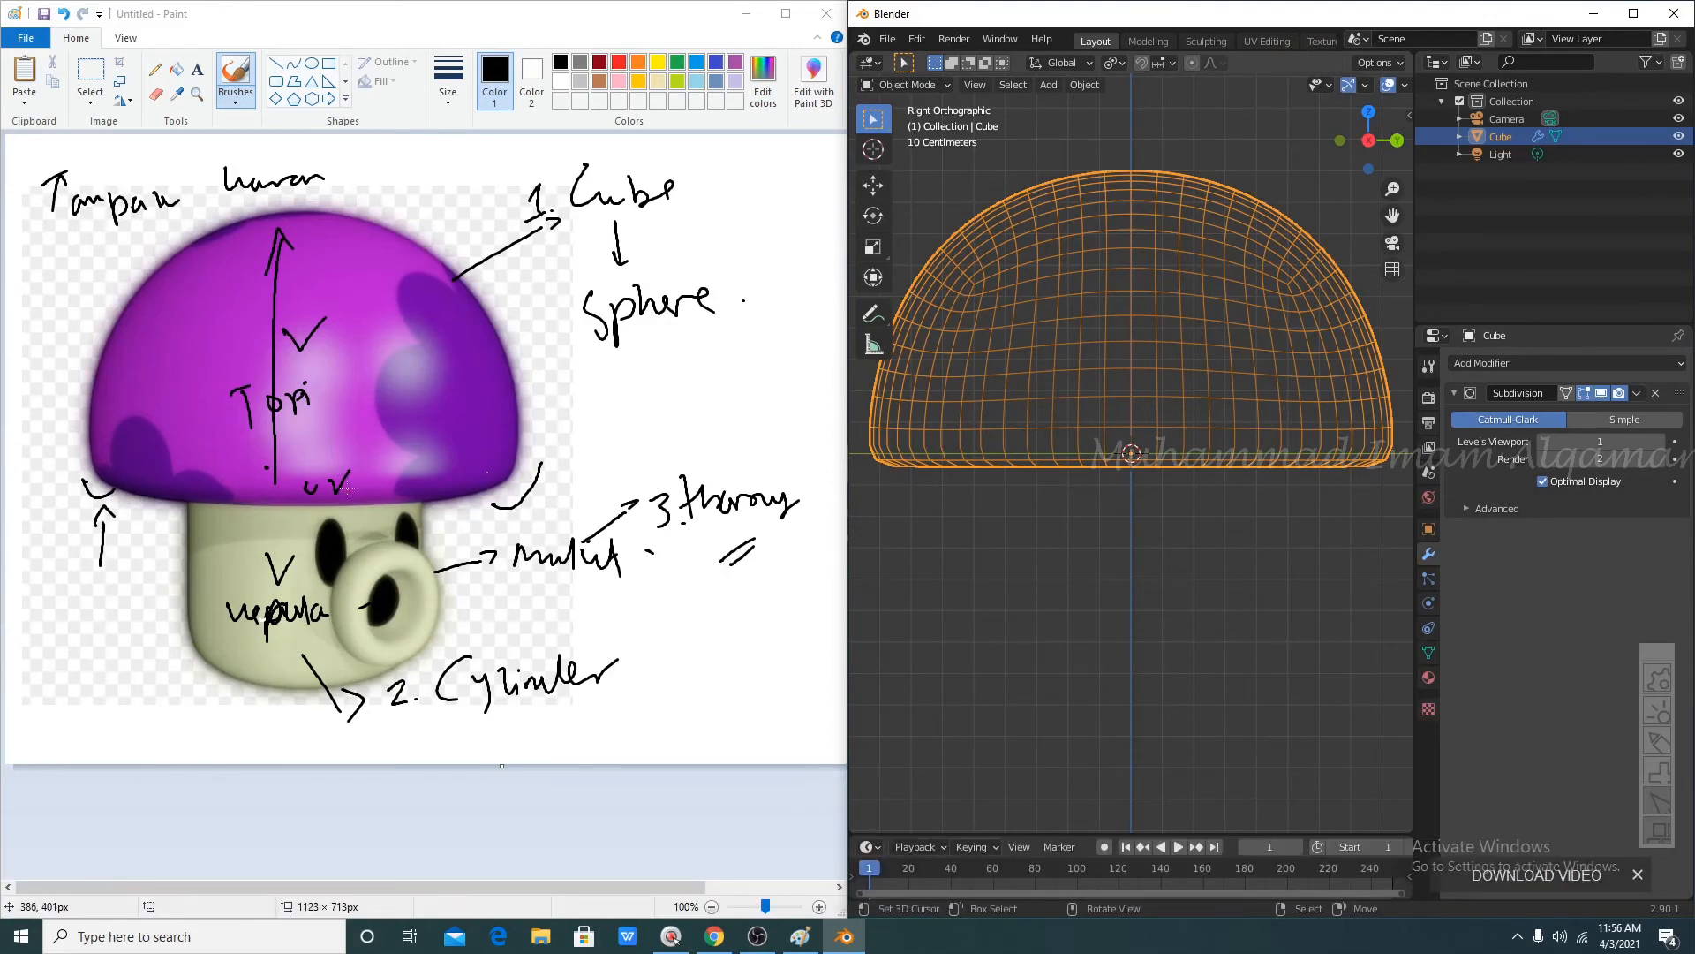
- Set the Subdivision modifier's viewport level to 2 and return the dome to Edit Mode
left_click(353, 484)
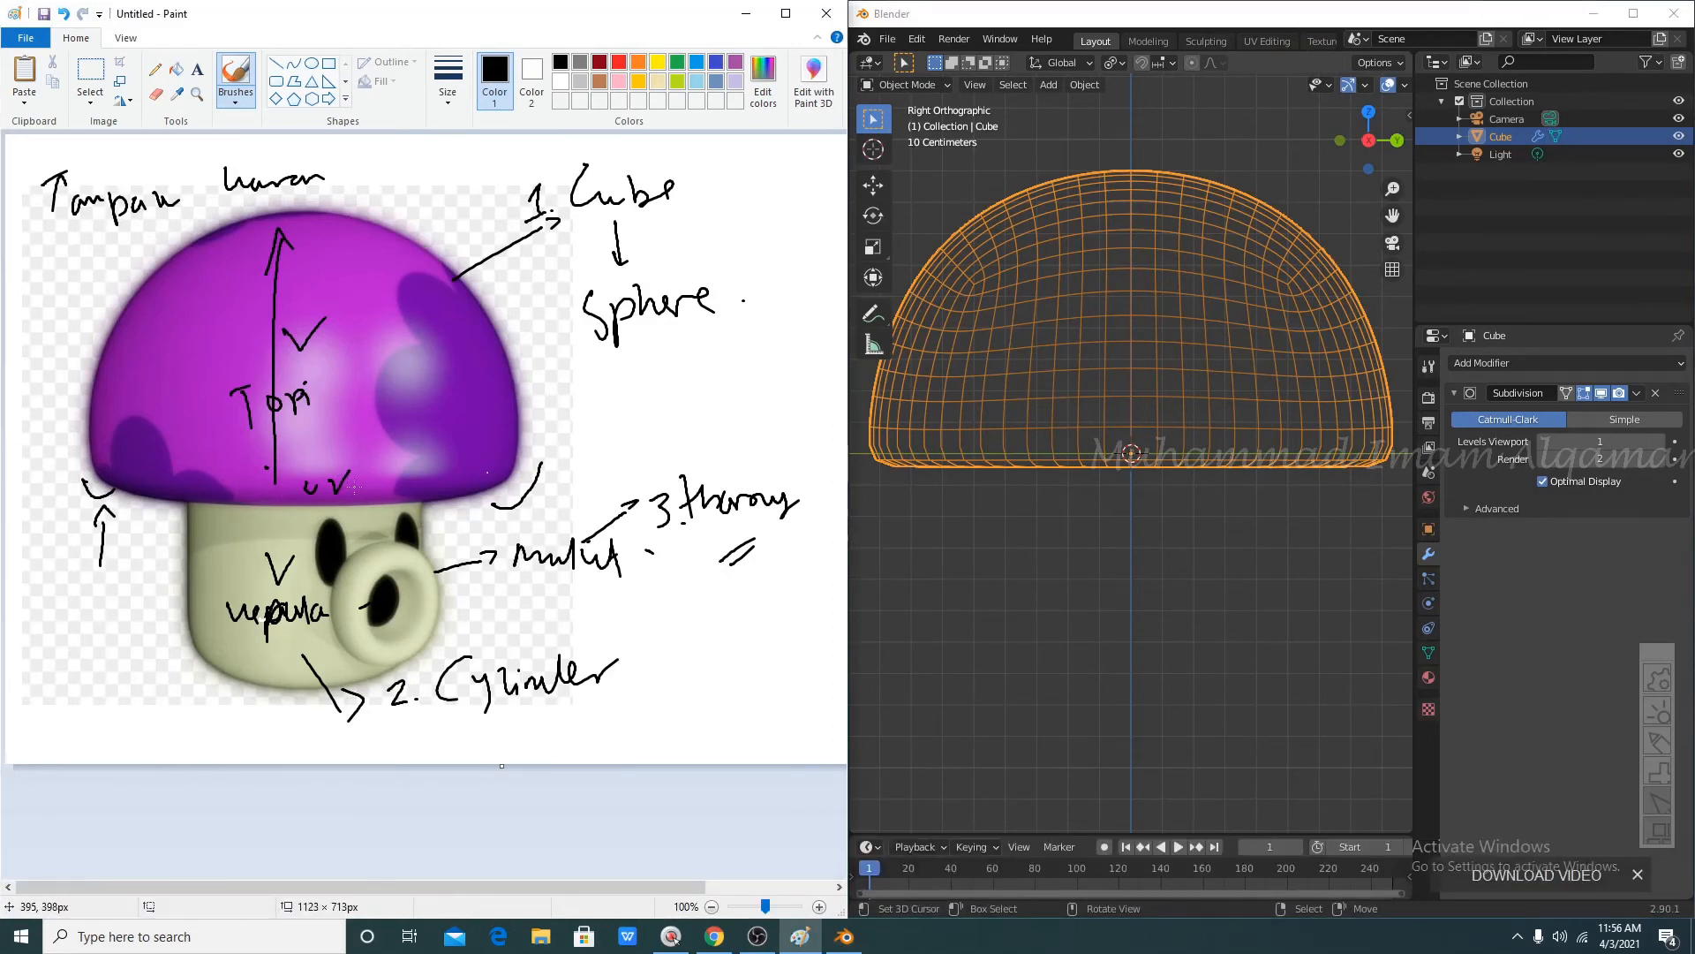
left_click(1660, 441)
key("Tab")
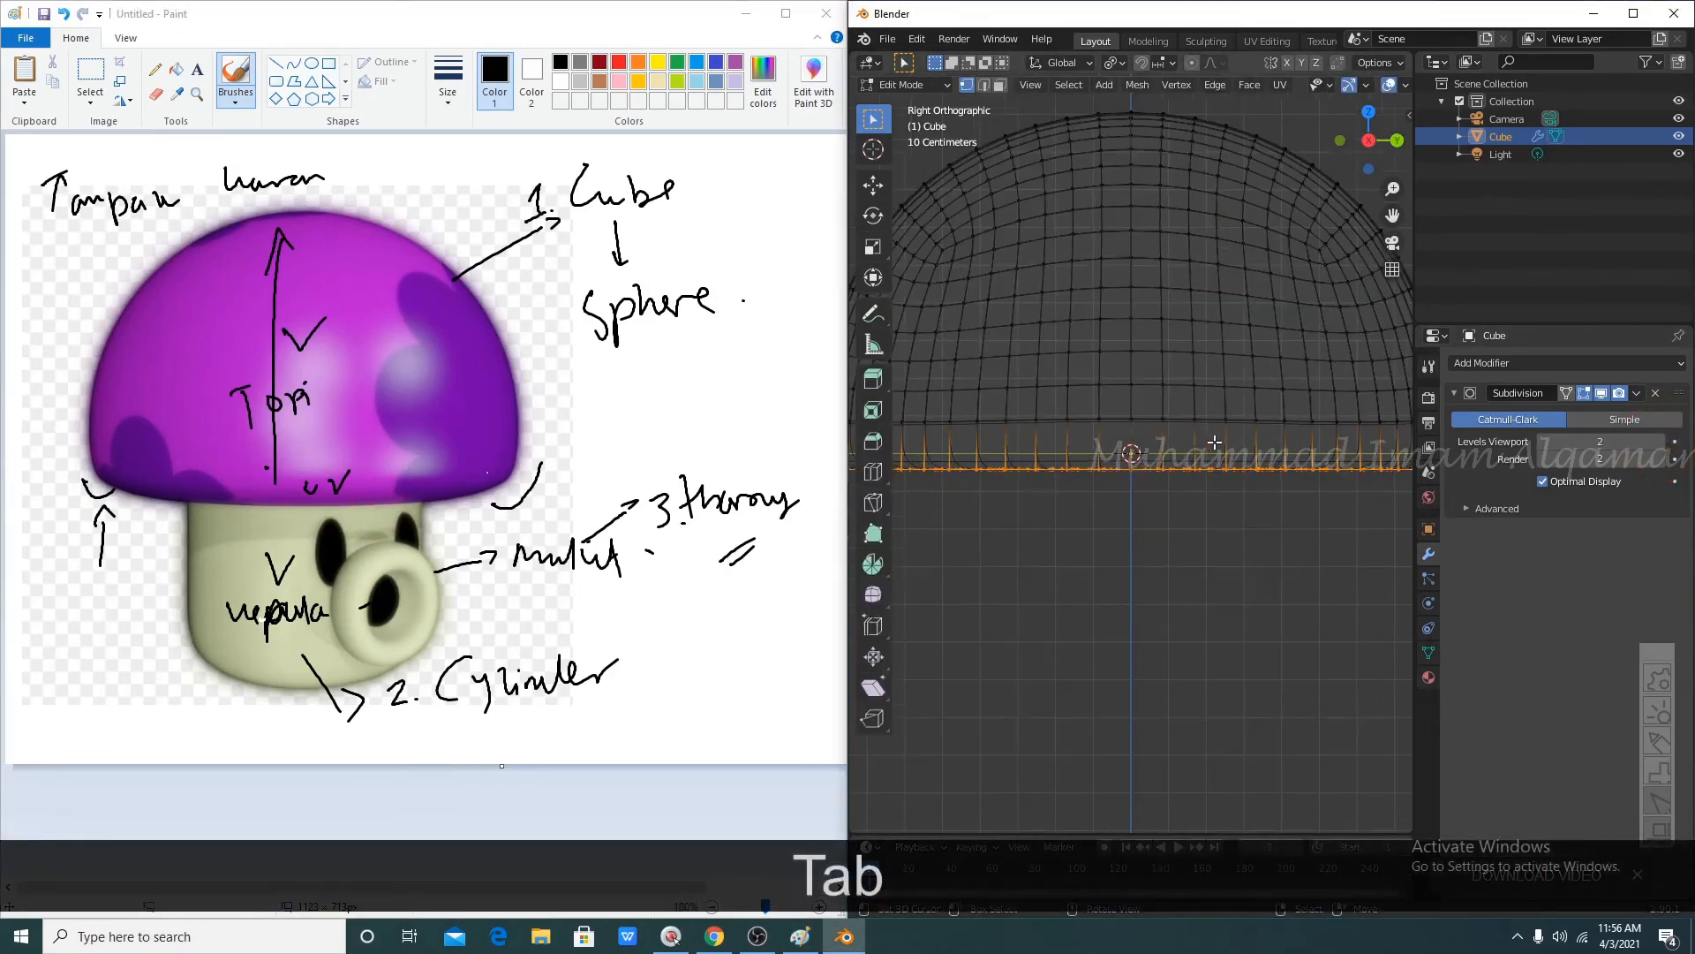
- Try adding two loop cuts around the band just above the dome's bottom edge in right view
middle_click_drag(1212, 442, 1135, 447)
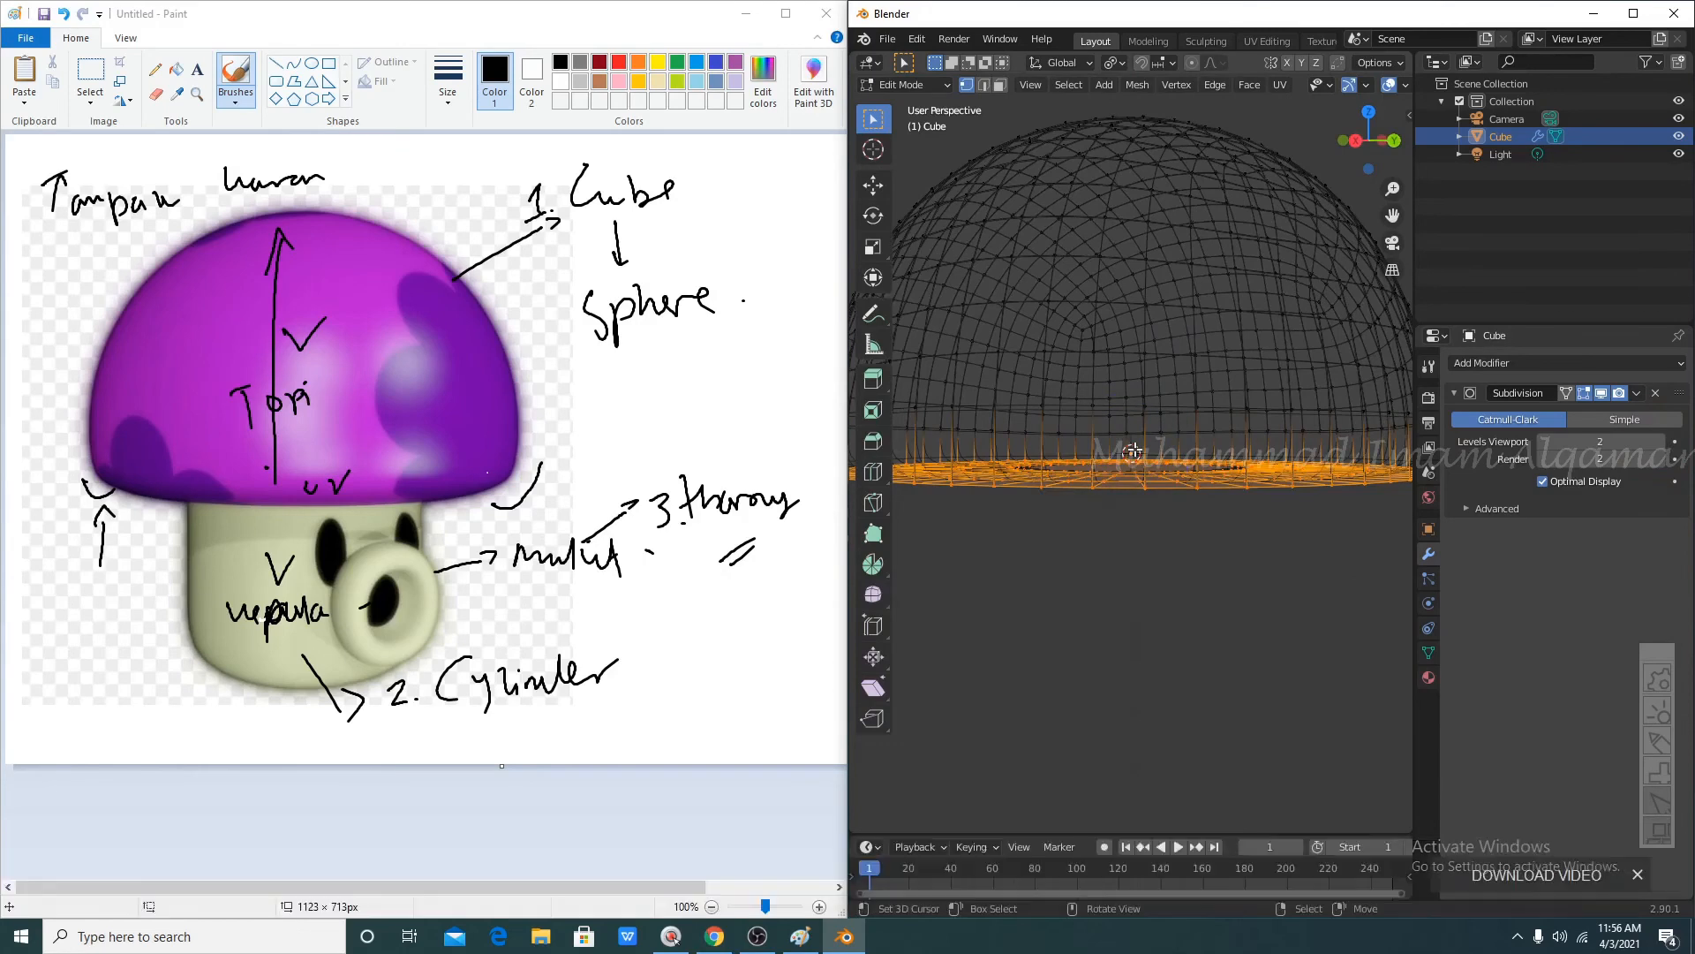
key("KP_3")
key("ctrl+r")
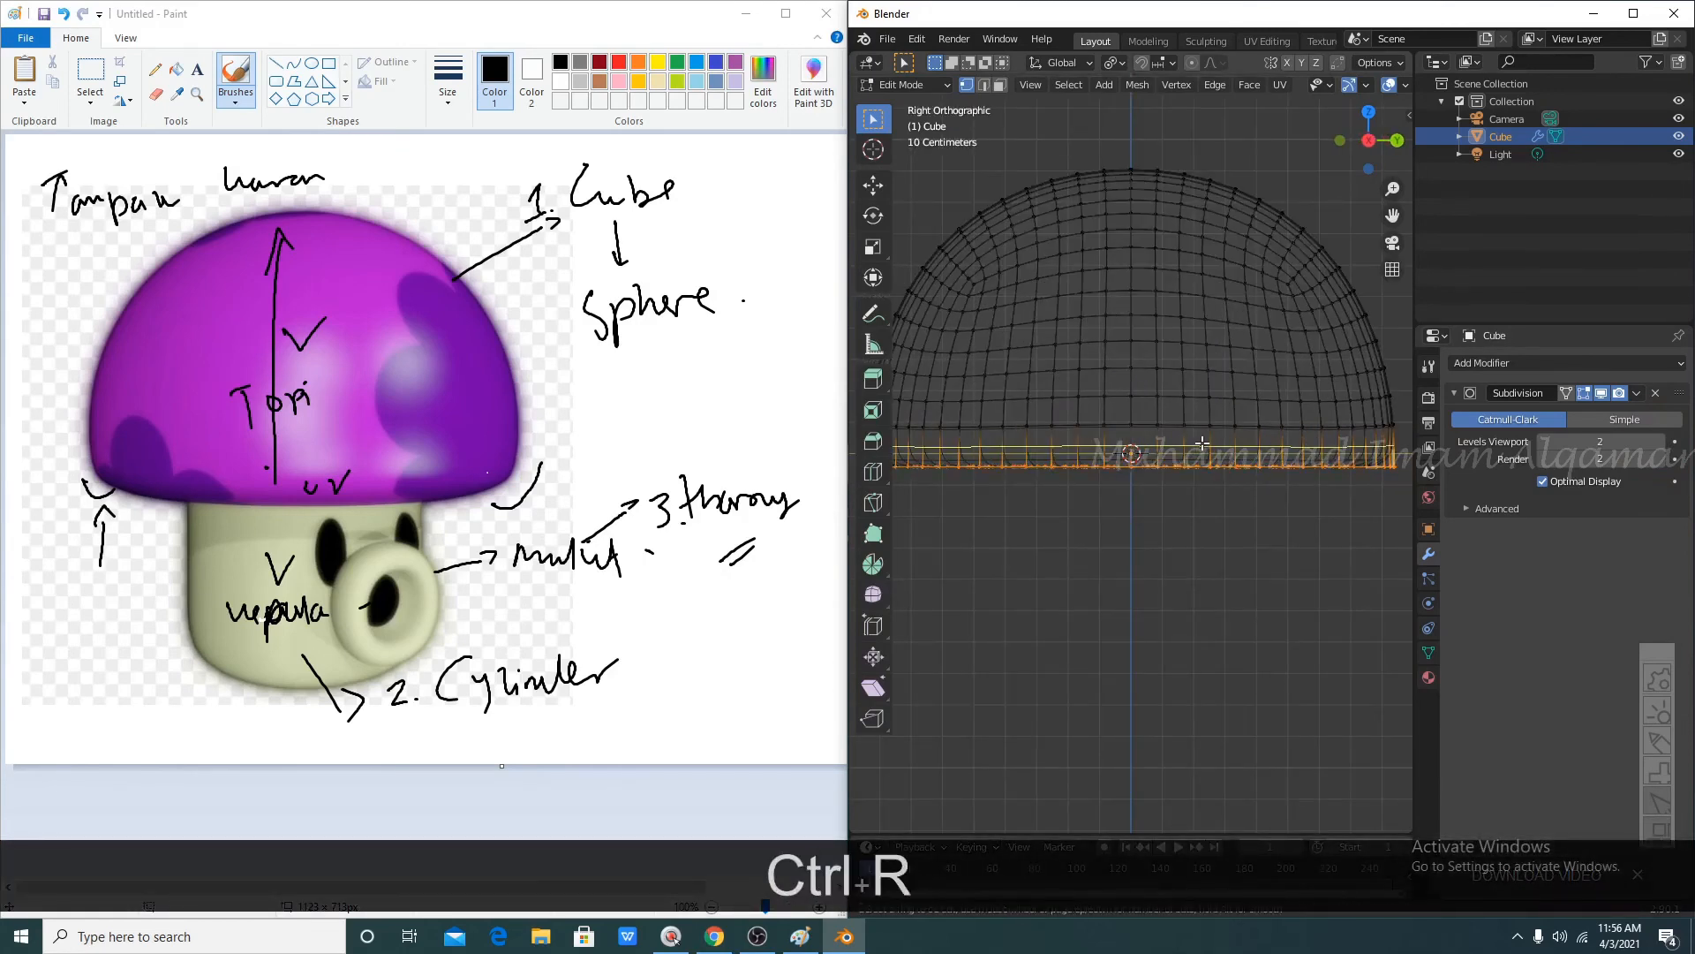
left_click(1202, 442)
left_click(1202, 442)
scroll(1203, 443, "up", 1)
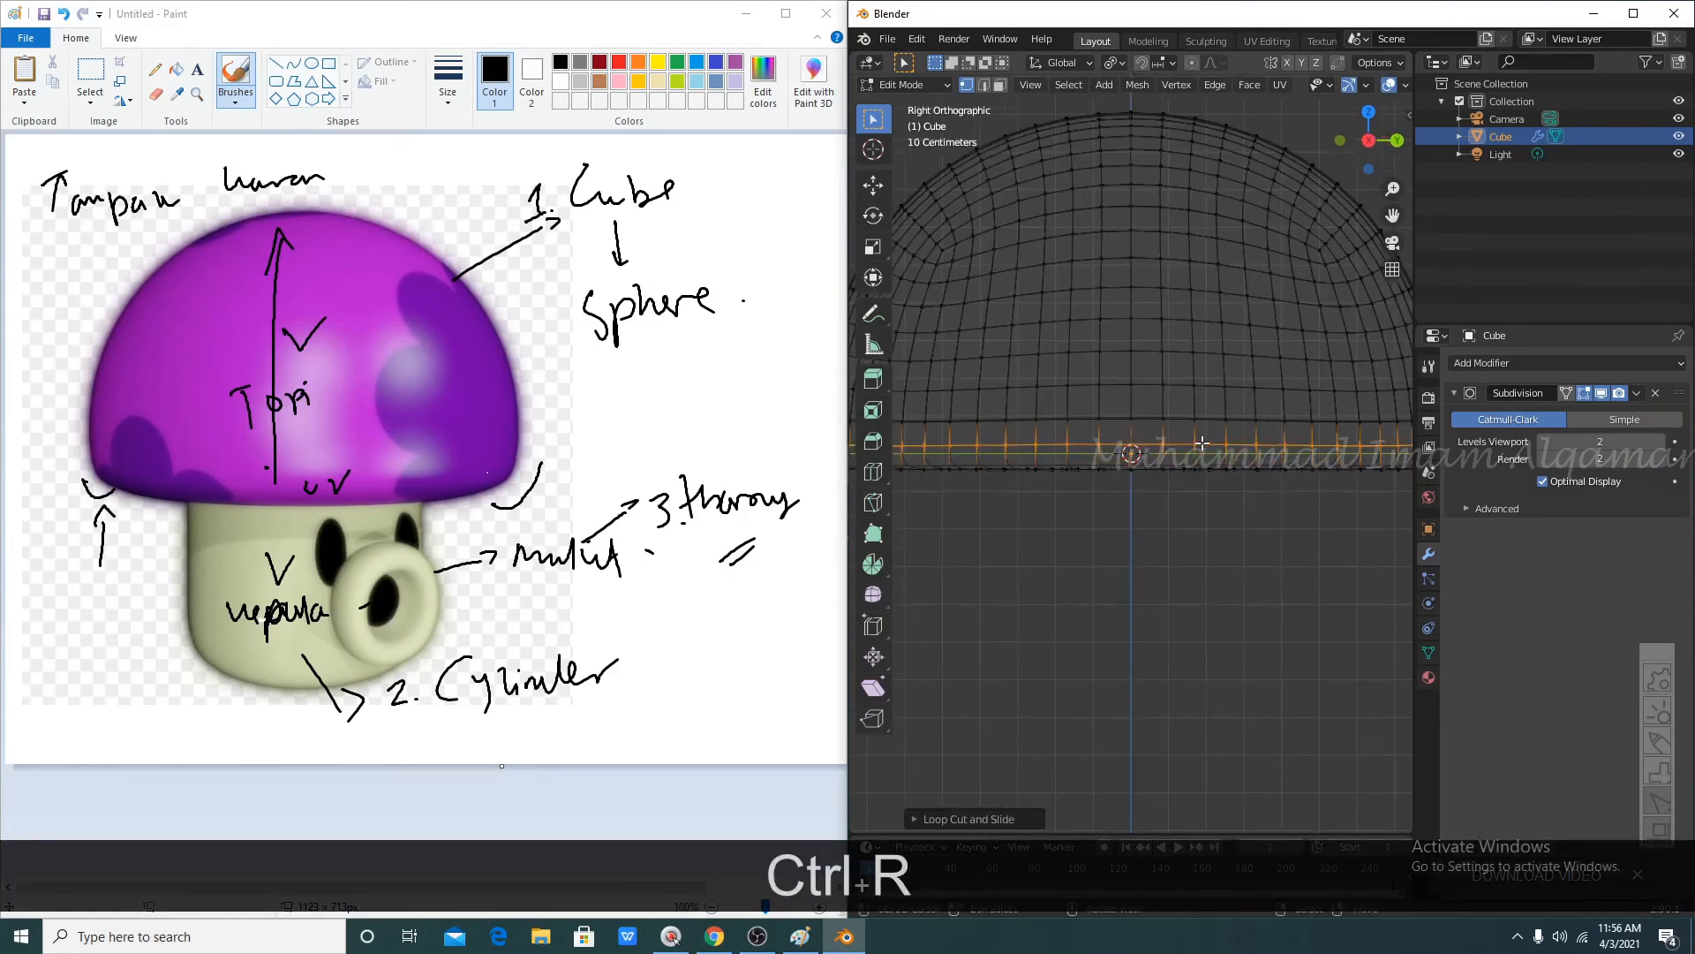
scroll(1202, 442, "up", 1)
key("ctrl+r")
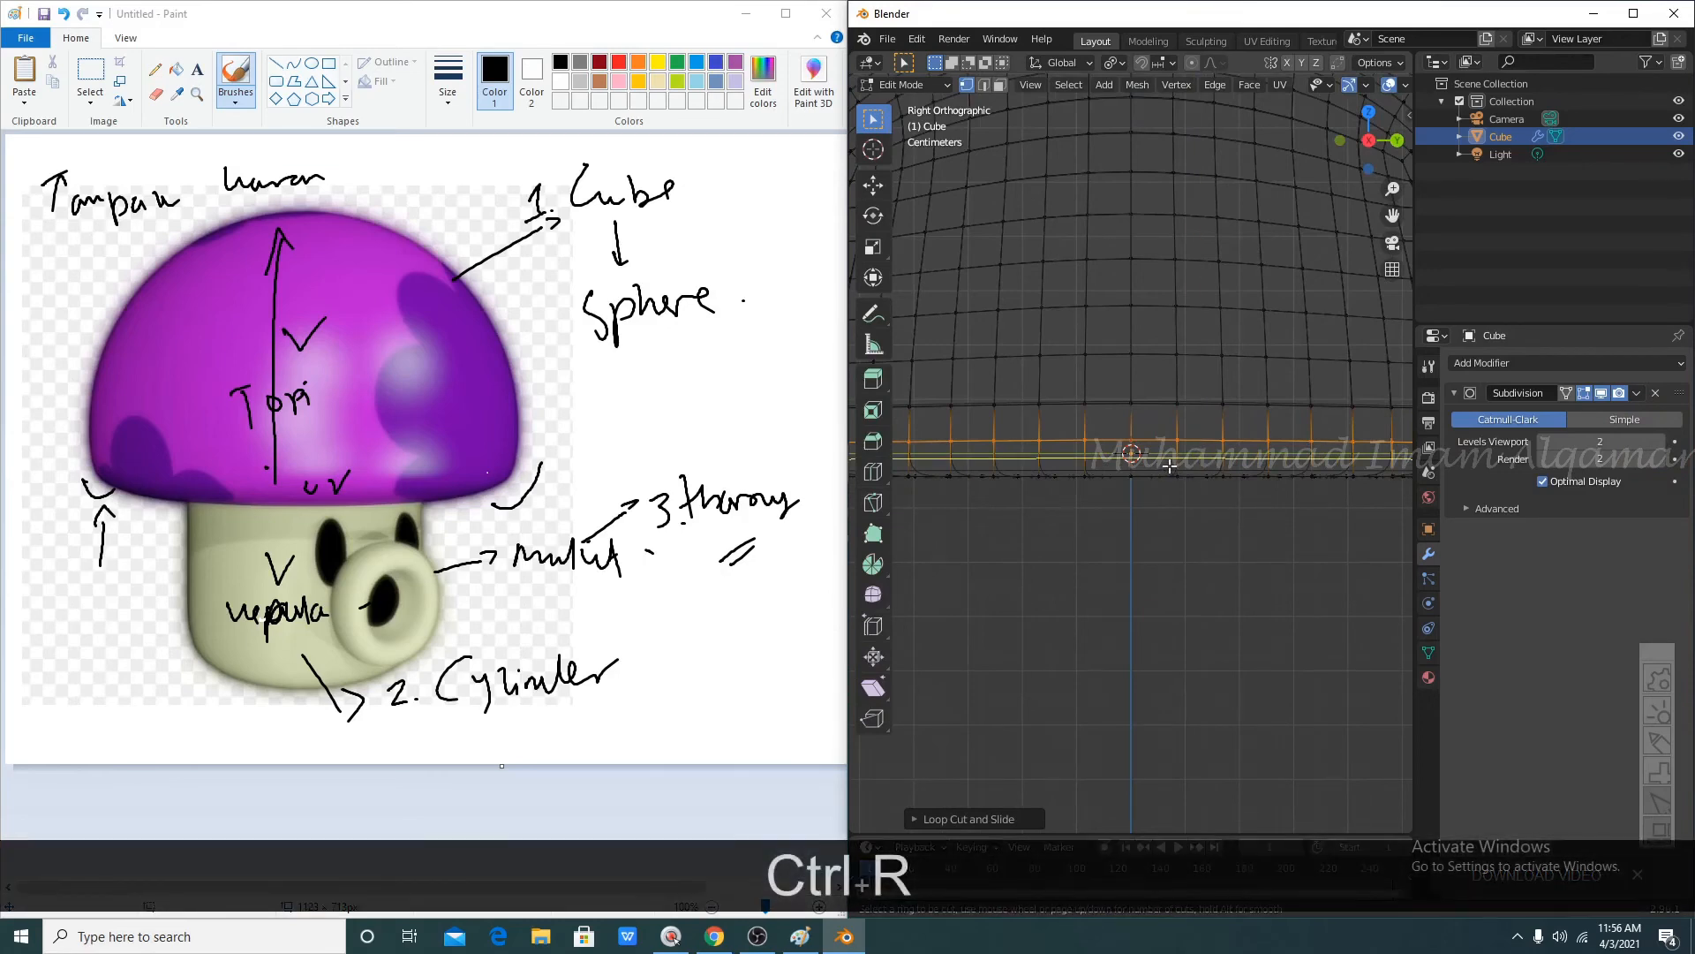
left_click(1170, 458)
left_click(1167, 461)
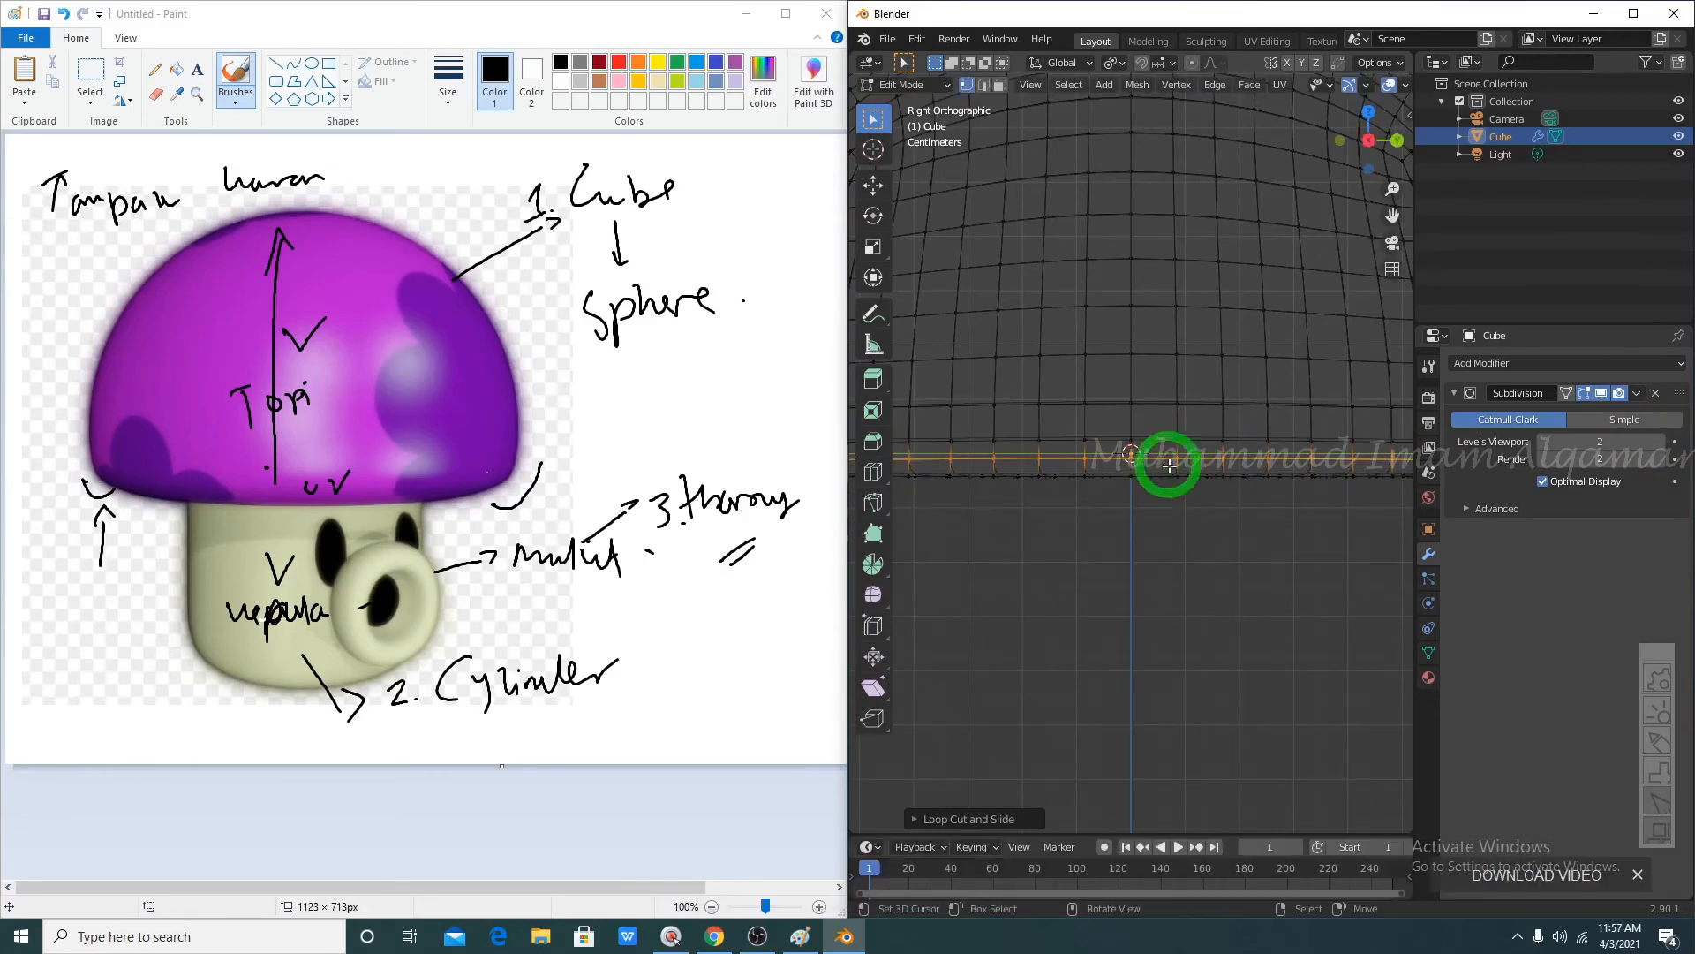
- Undo both loop cuts around the dome's lower band, stepping back to Object Mode
scroll(1202, 430, "down", 3)
key("ctrl+z")
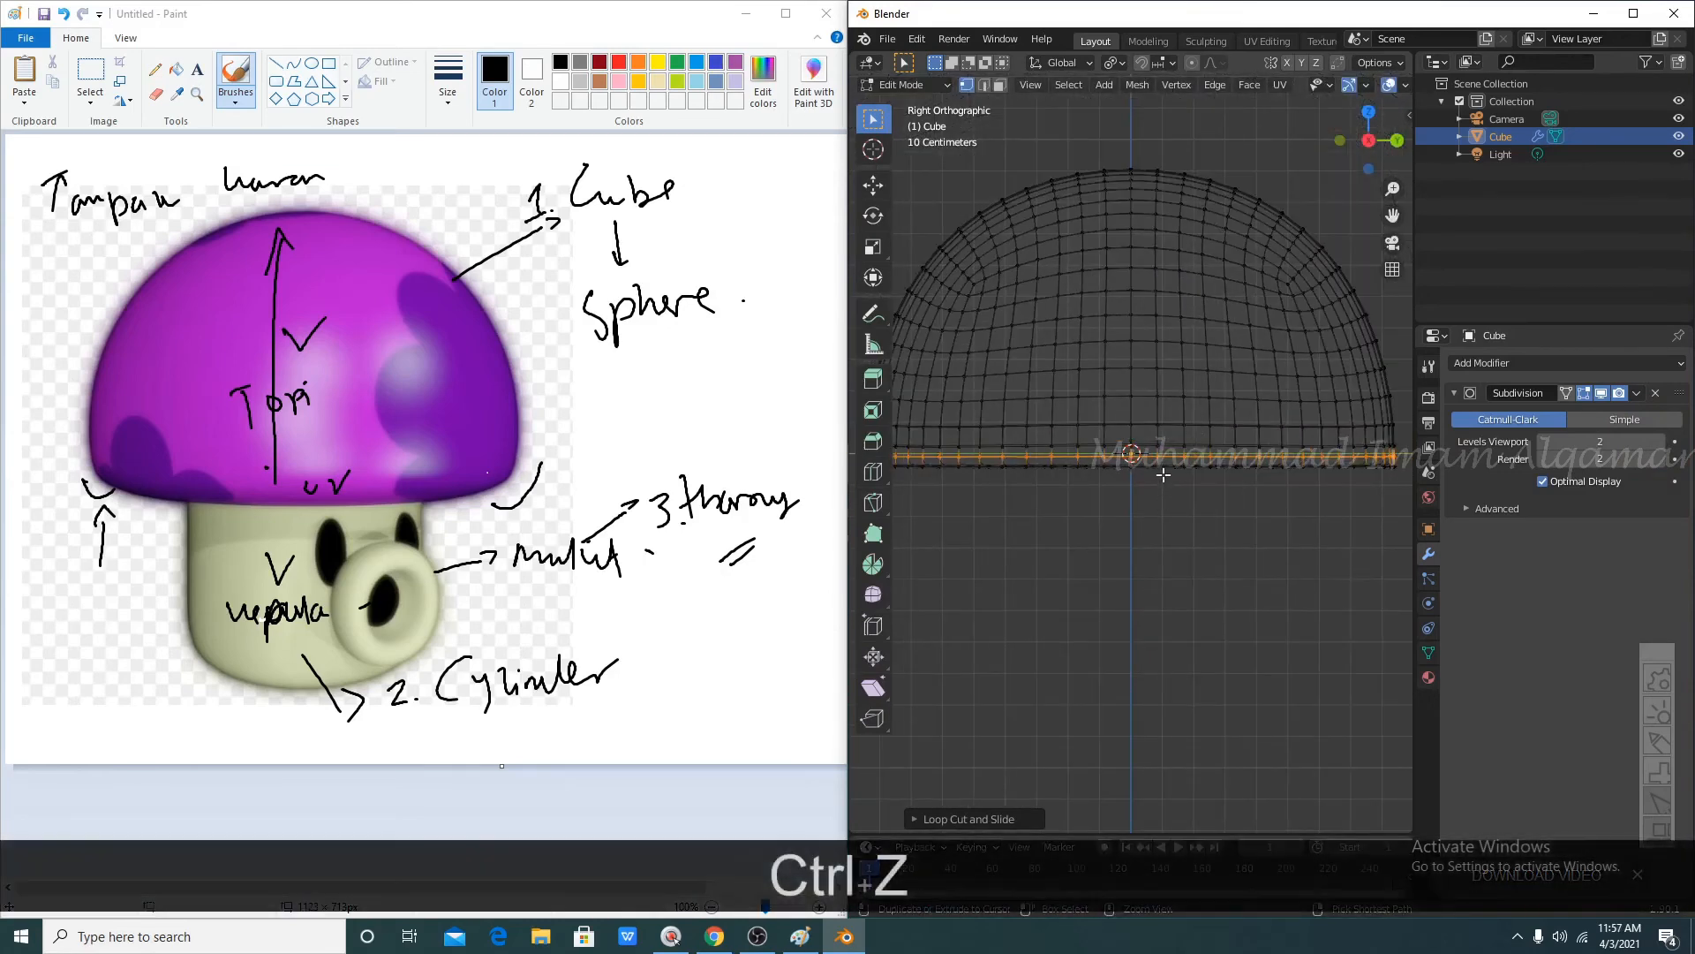
key("ctrl+z")
key("ctrl+z")
scroll(1152, 464, "up", 2)
scroll(1152, 463, "down", 2)
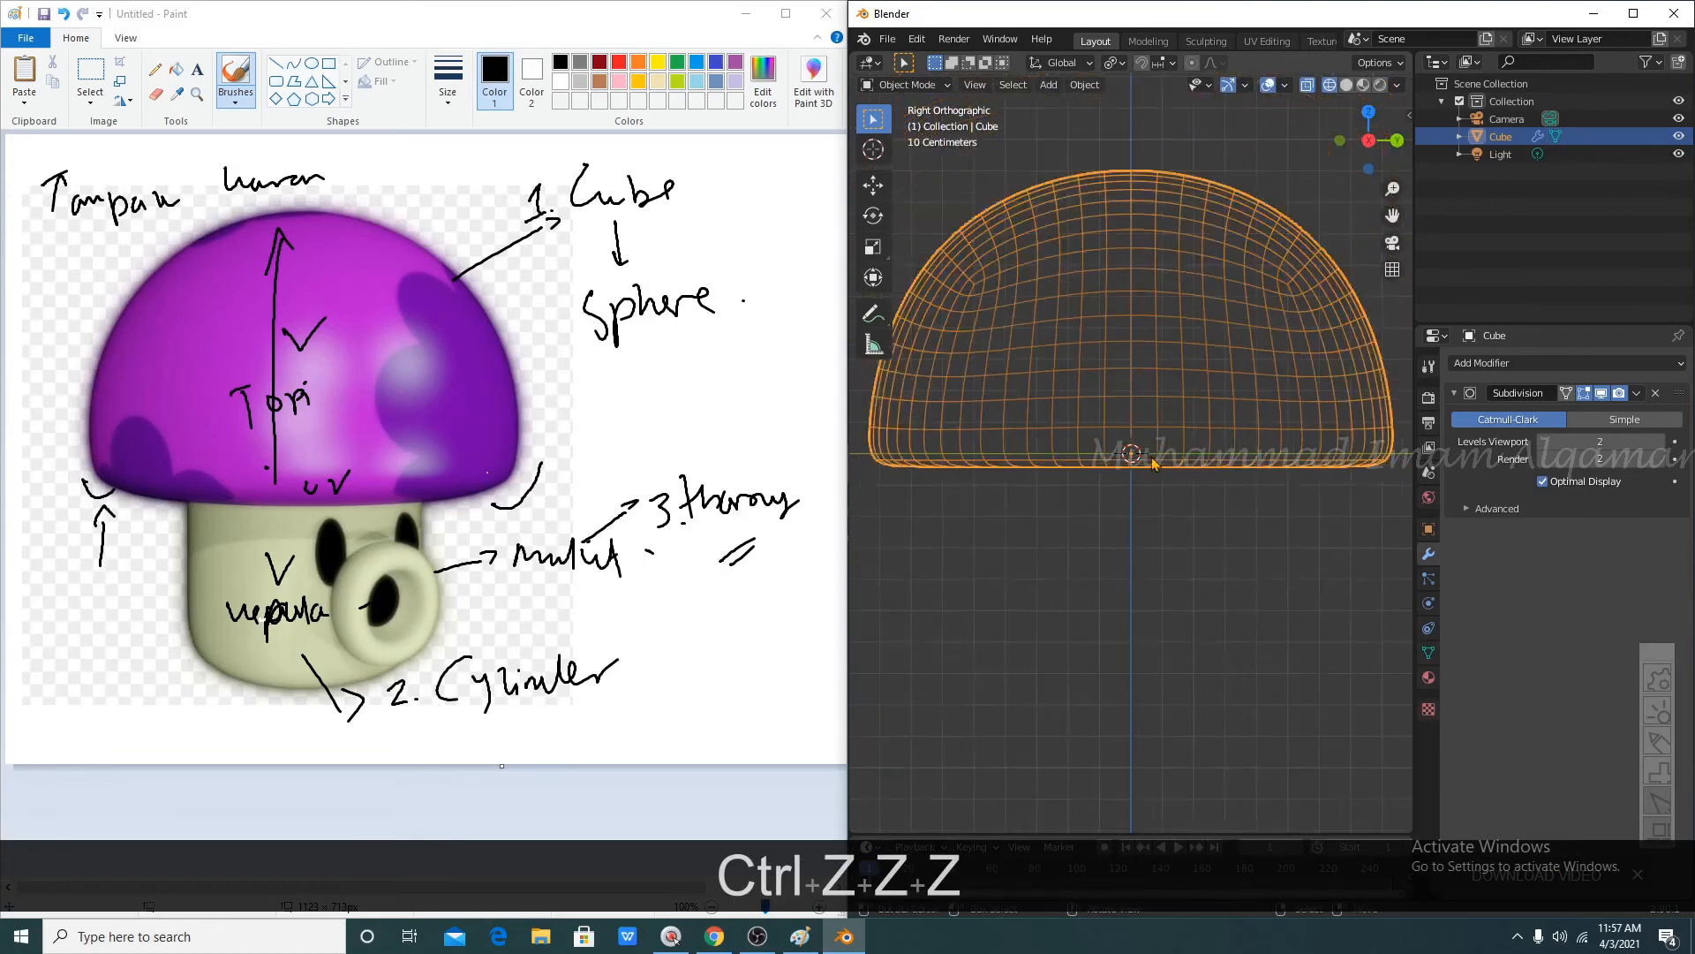
- In Edit Mode with nothing selected, add a loop cut around the dome's lowest band and another midway below it, then deselect everything
key("Tab")
scroll(1150, 441, "up", 4)
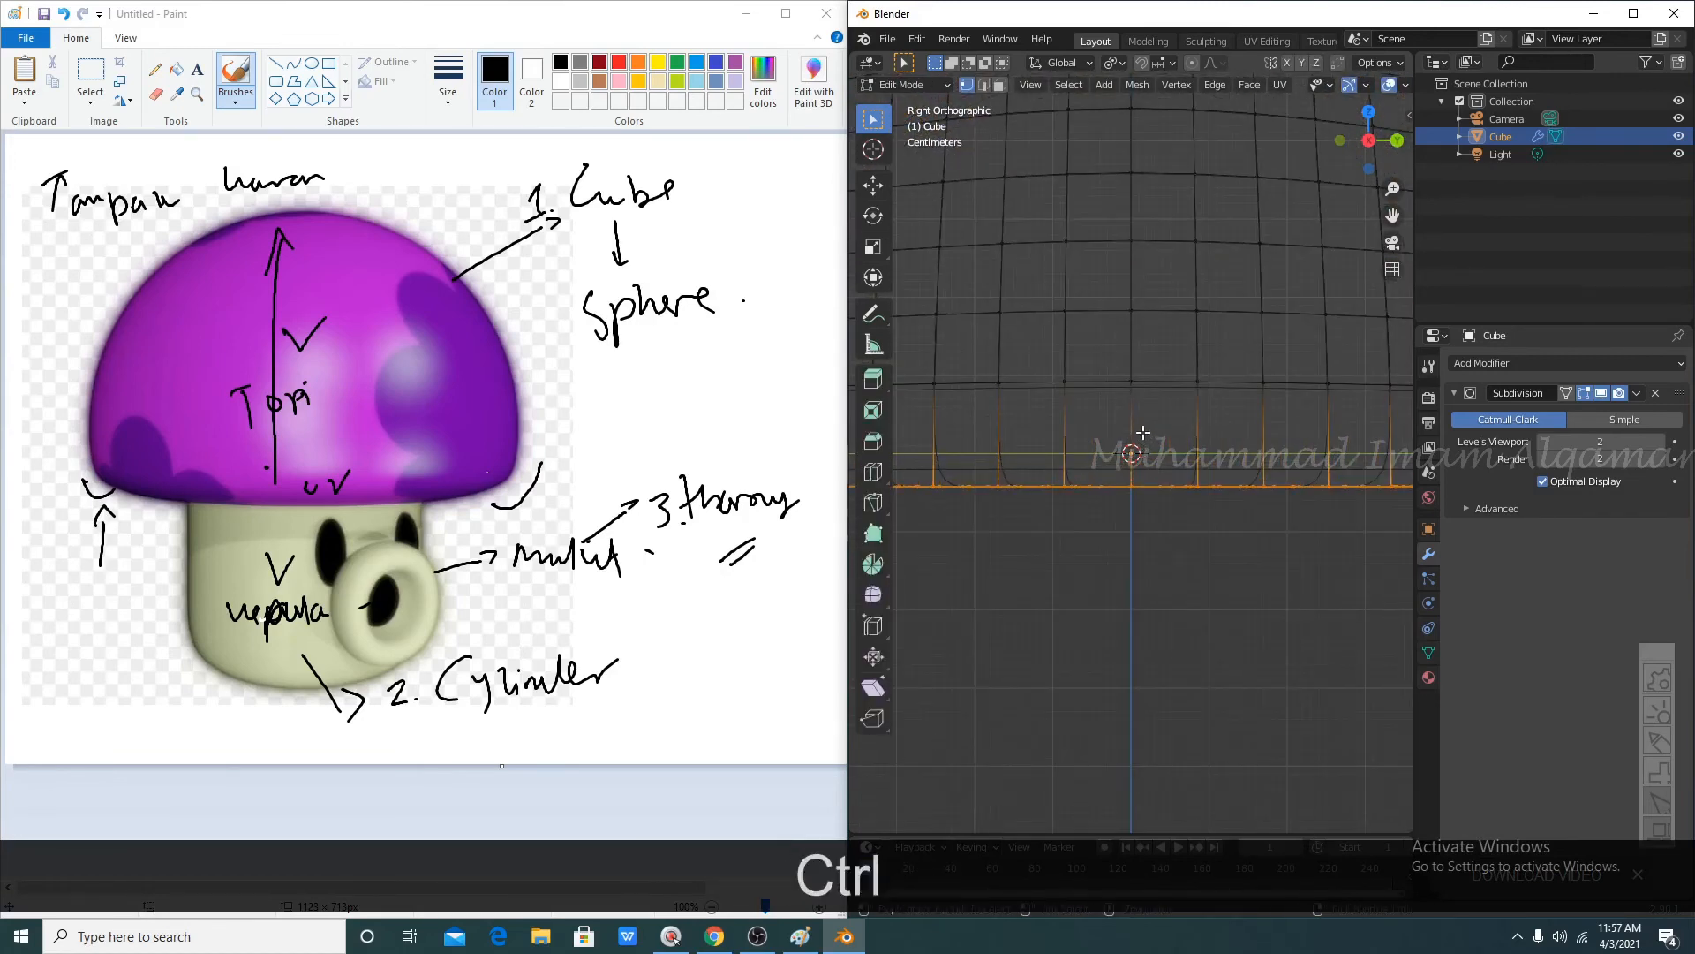
scroll(1148, 441, "down", 4)
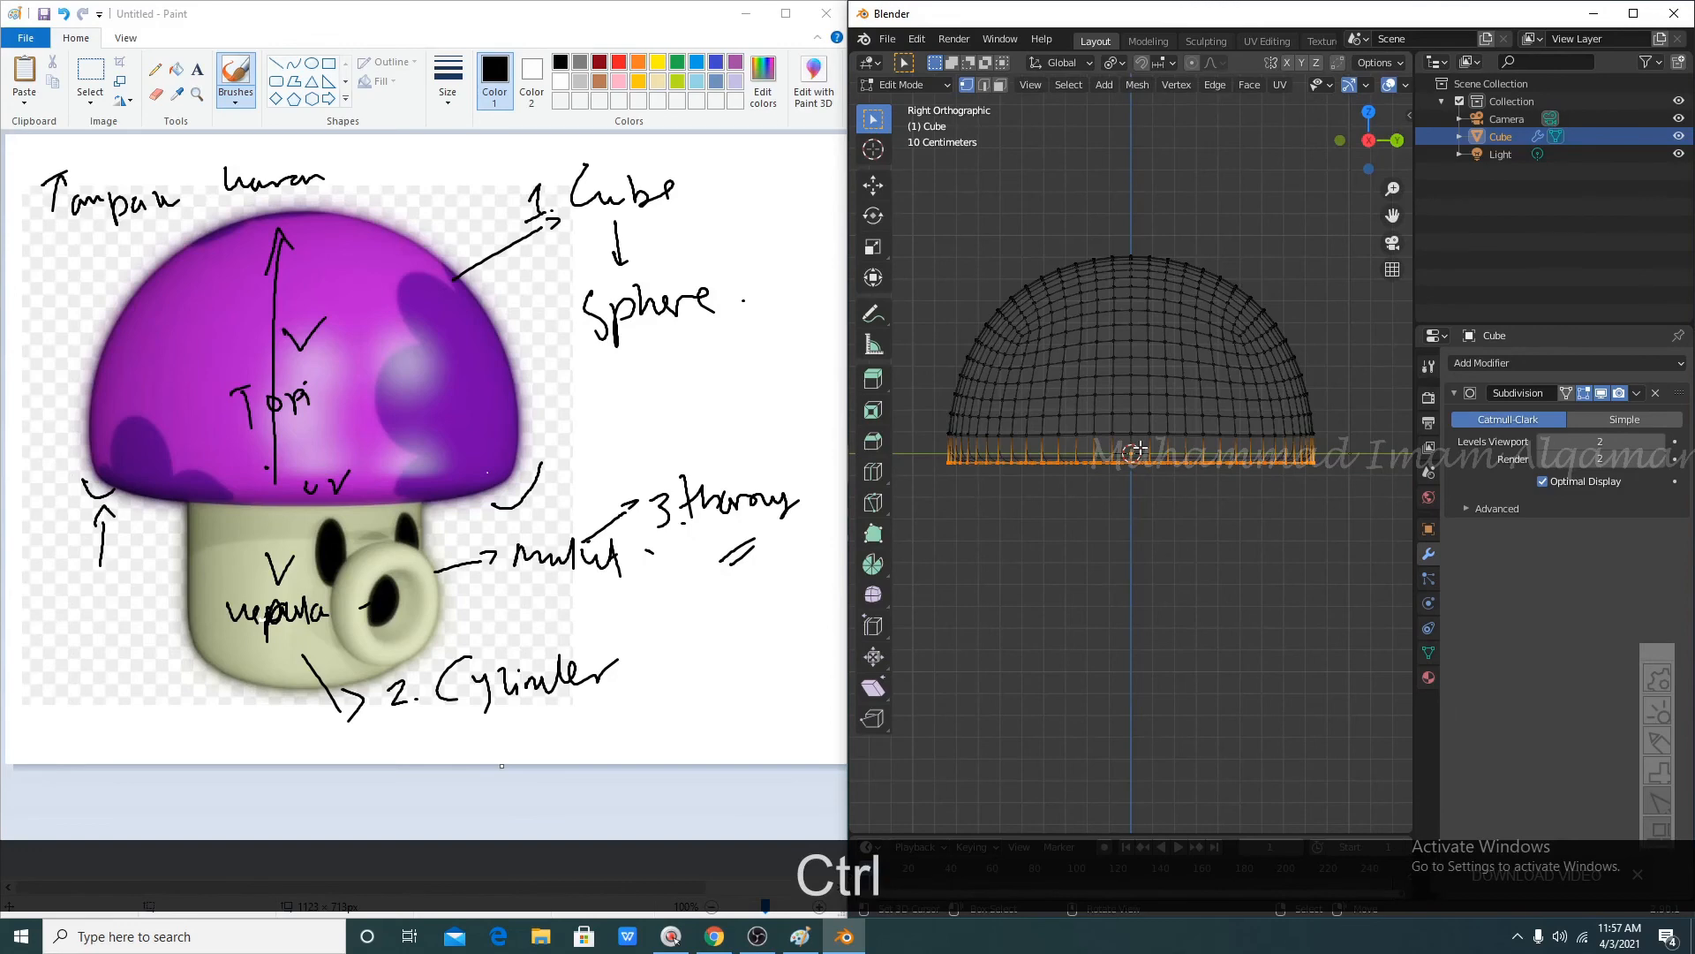
key("a")
key("a")
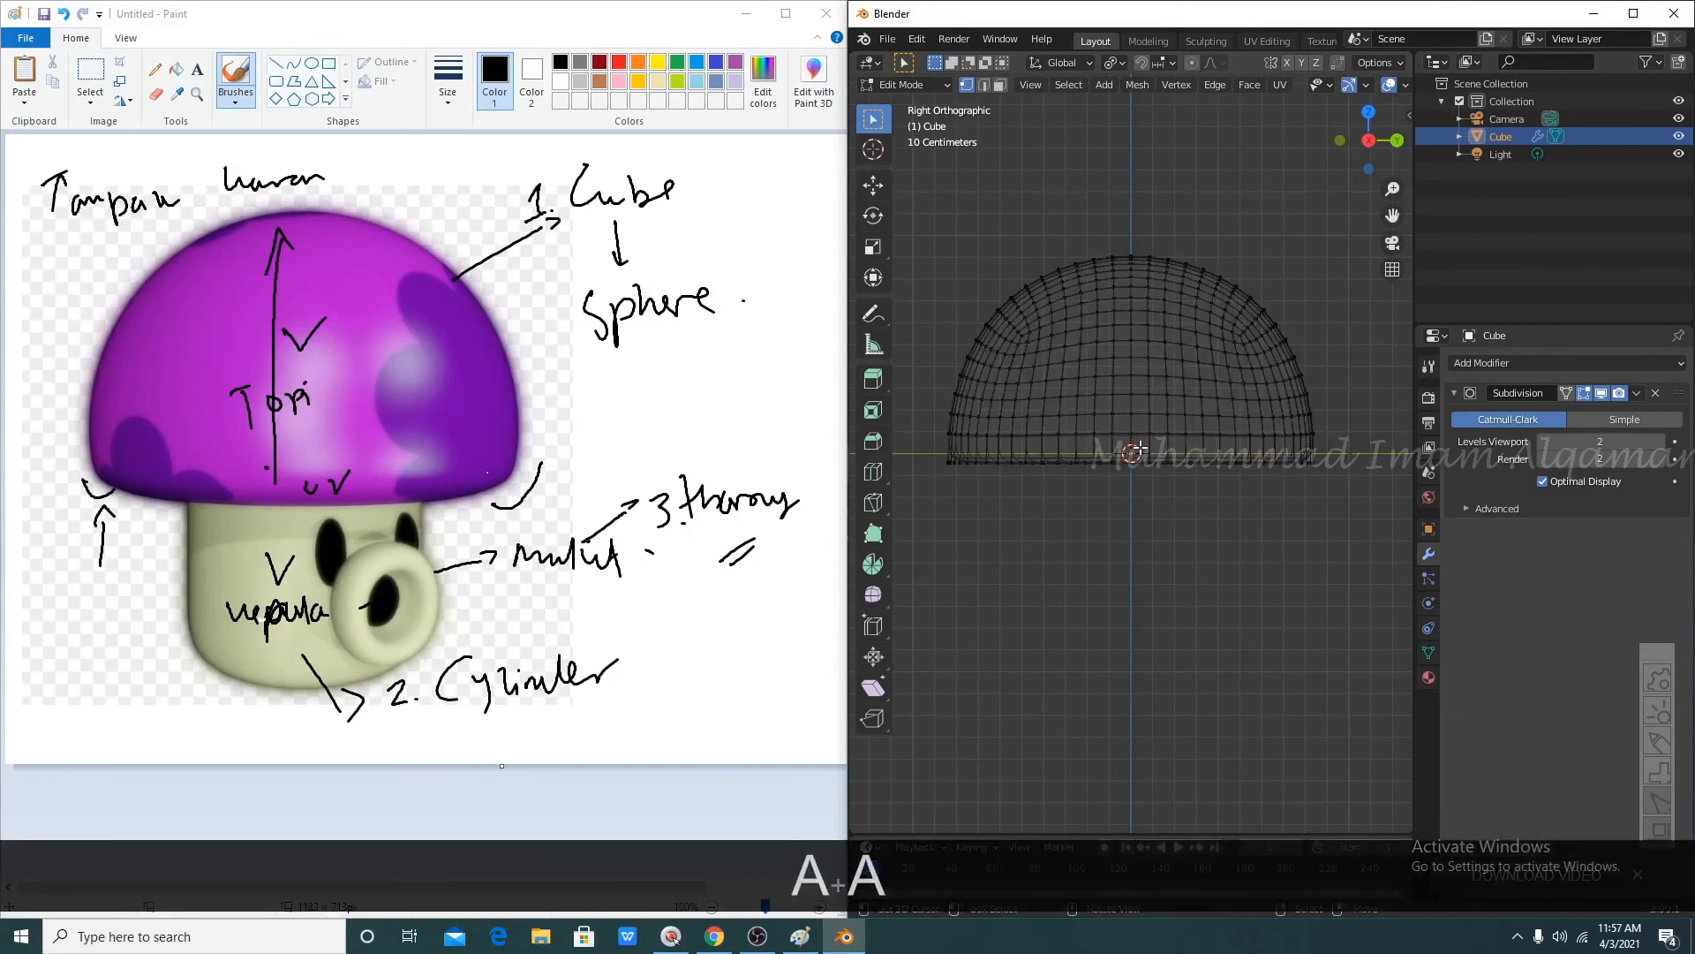
scroll(1138, 450, "up", 3)
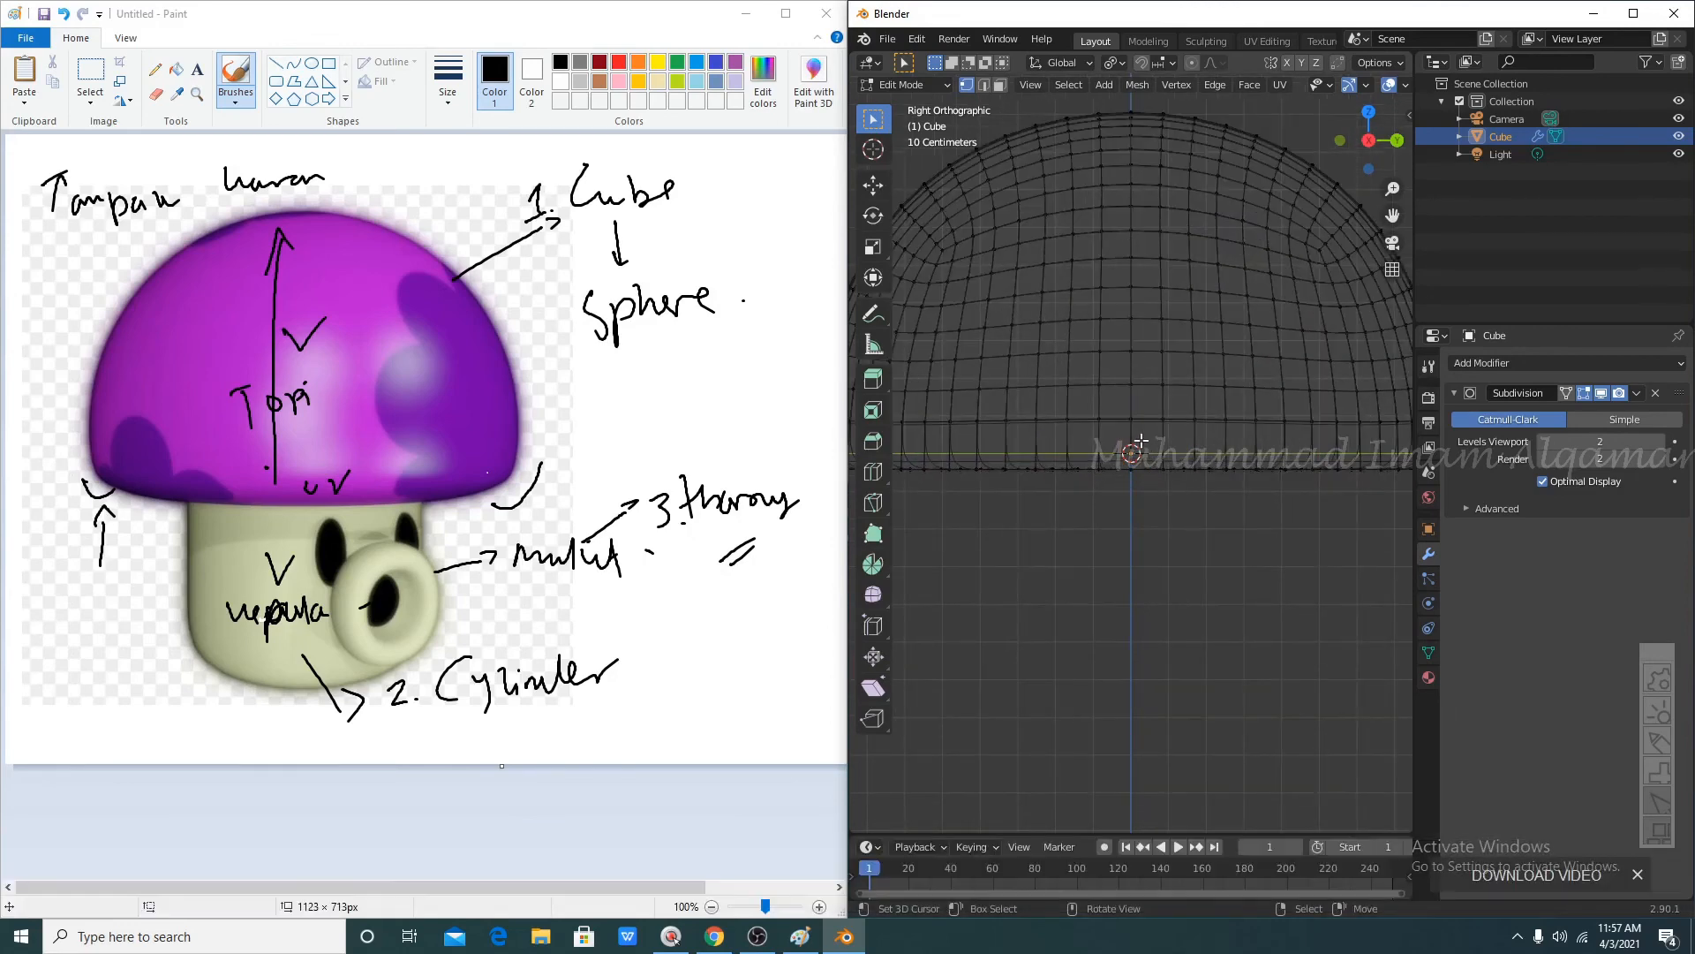
key("ctrl+r")
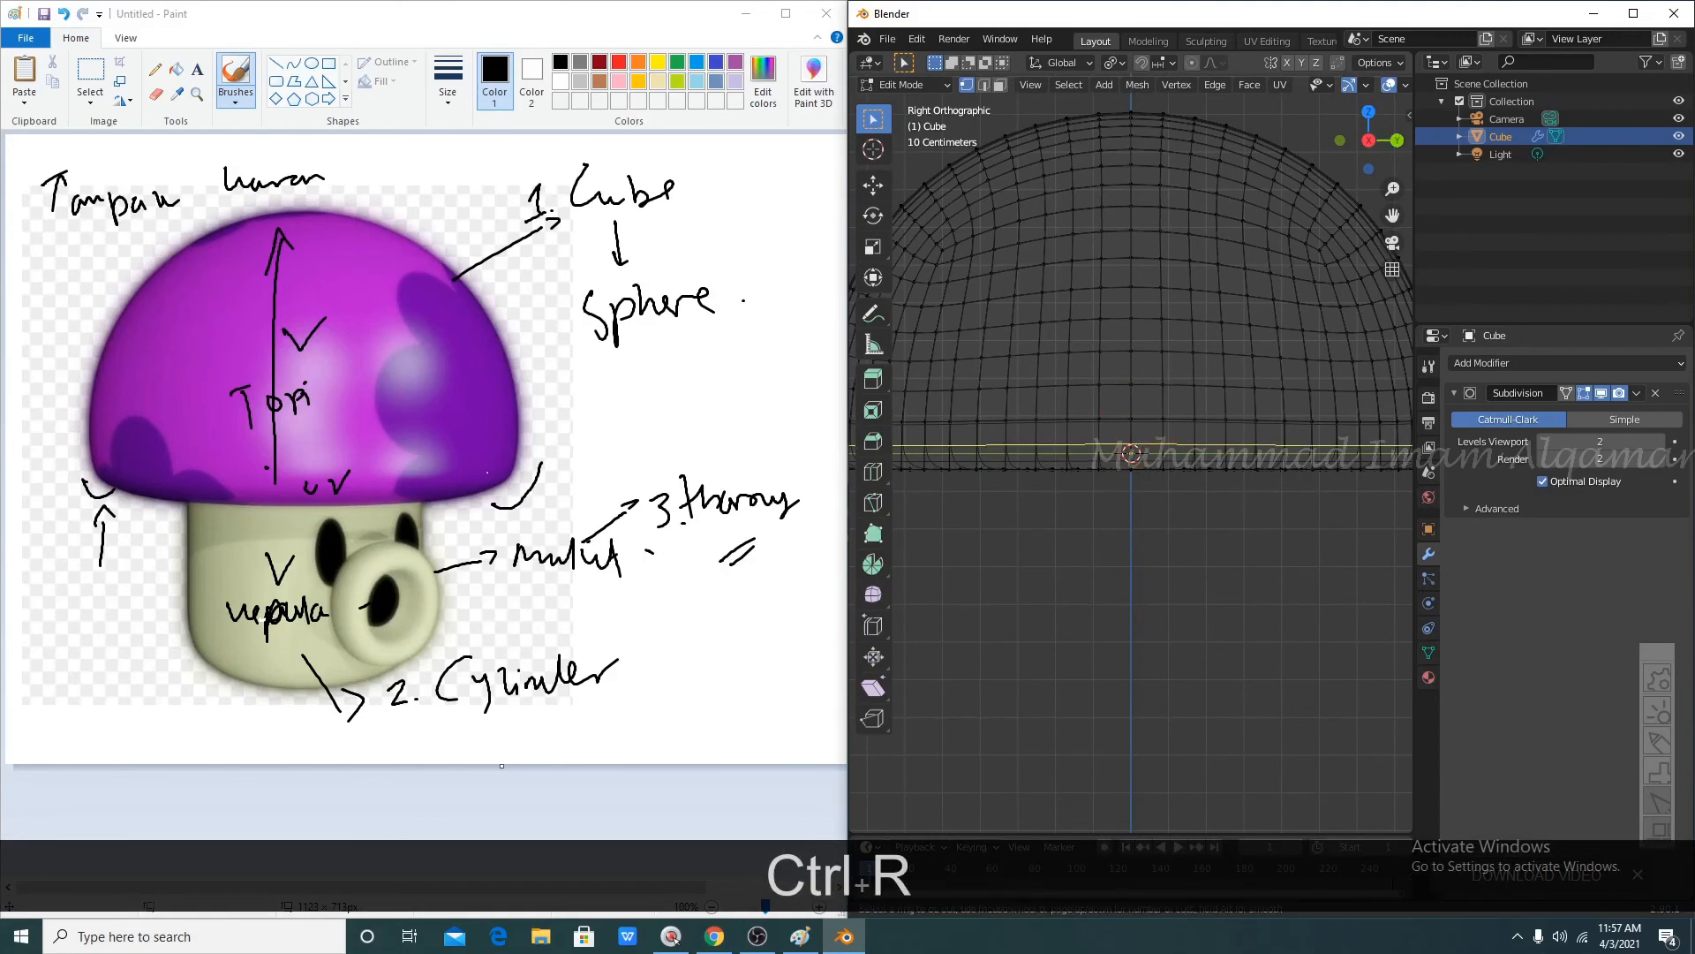
left_click(1136, 447)
left_click(1136, 445)
key("ctrl+r")
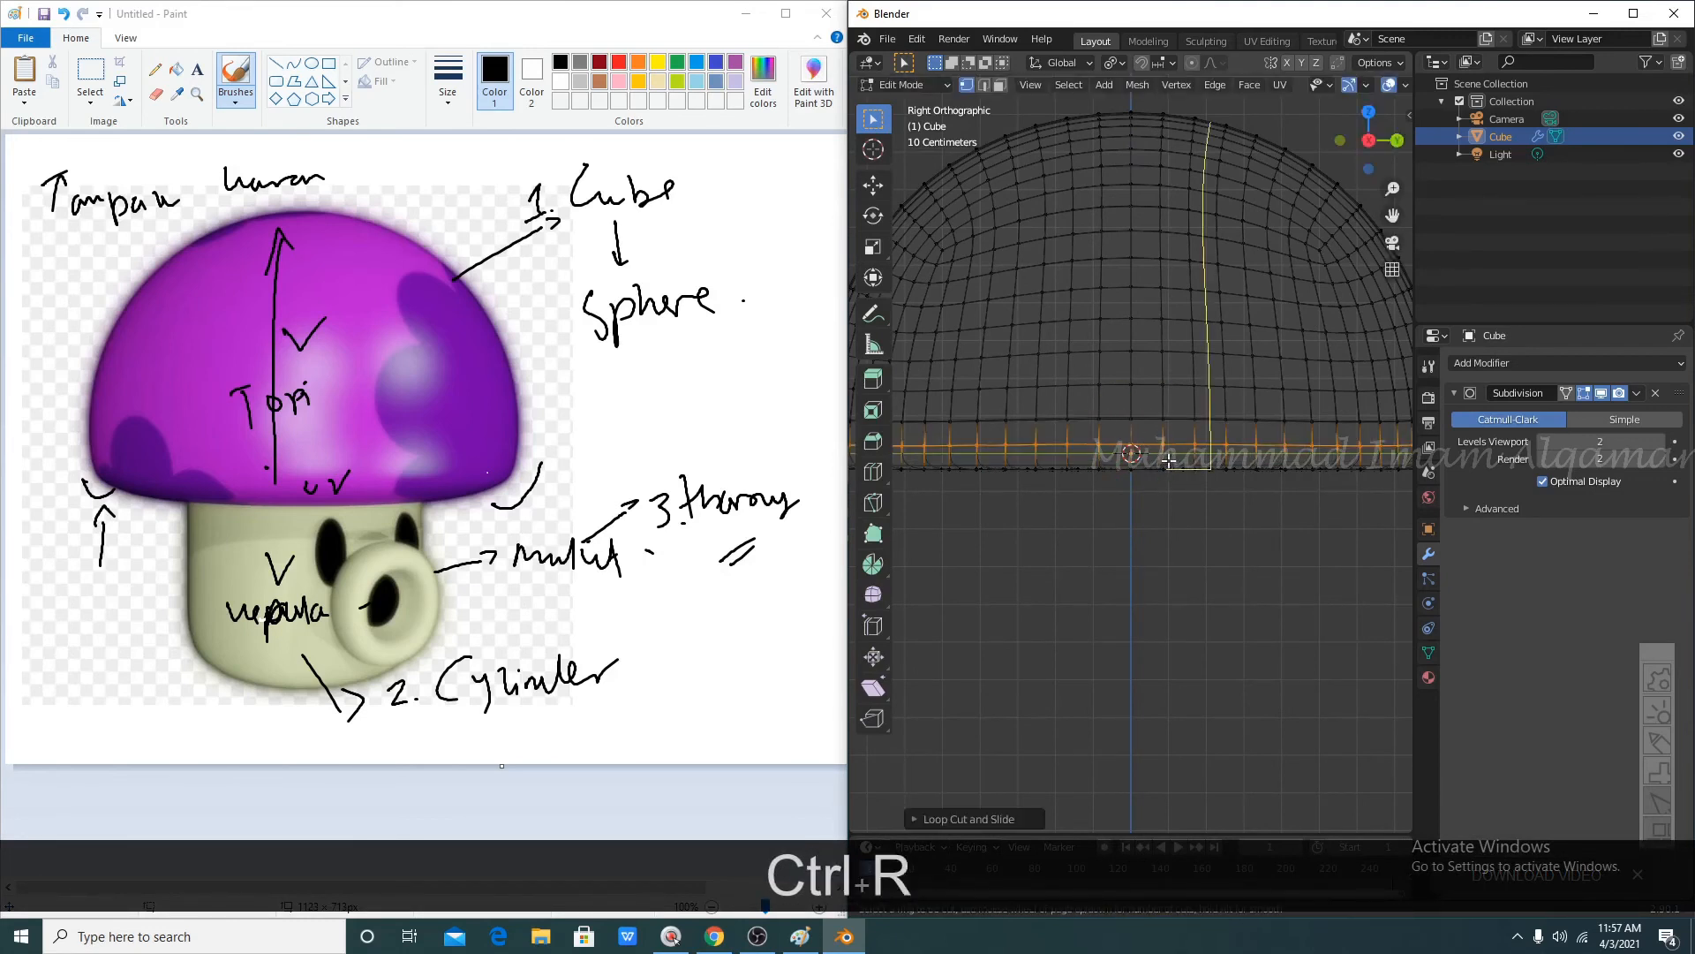
left_click(1146, 453)
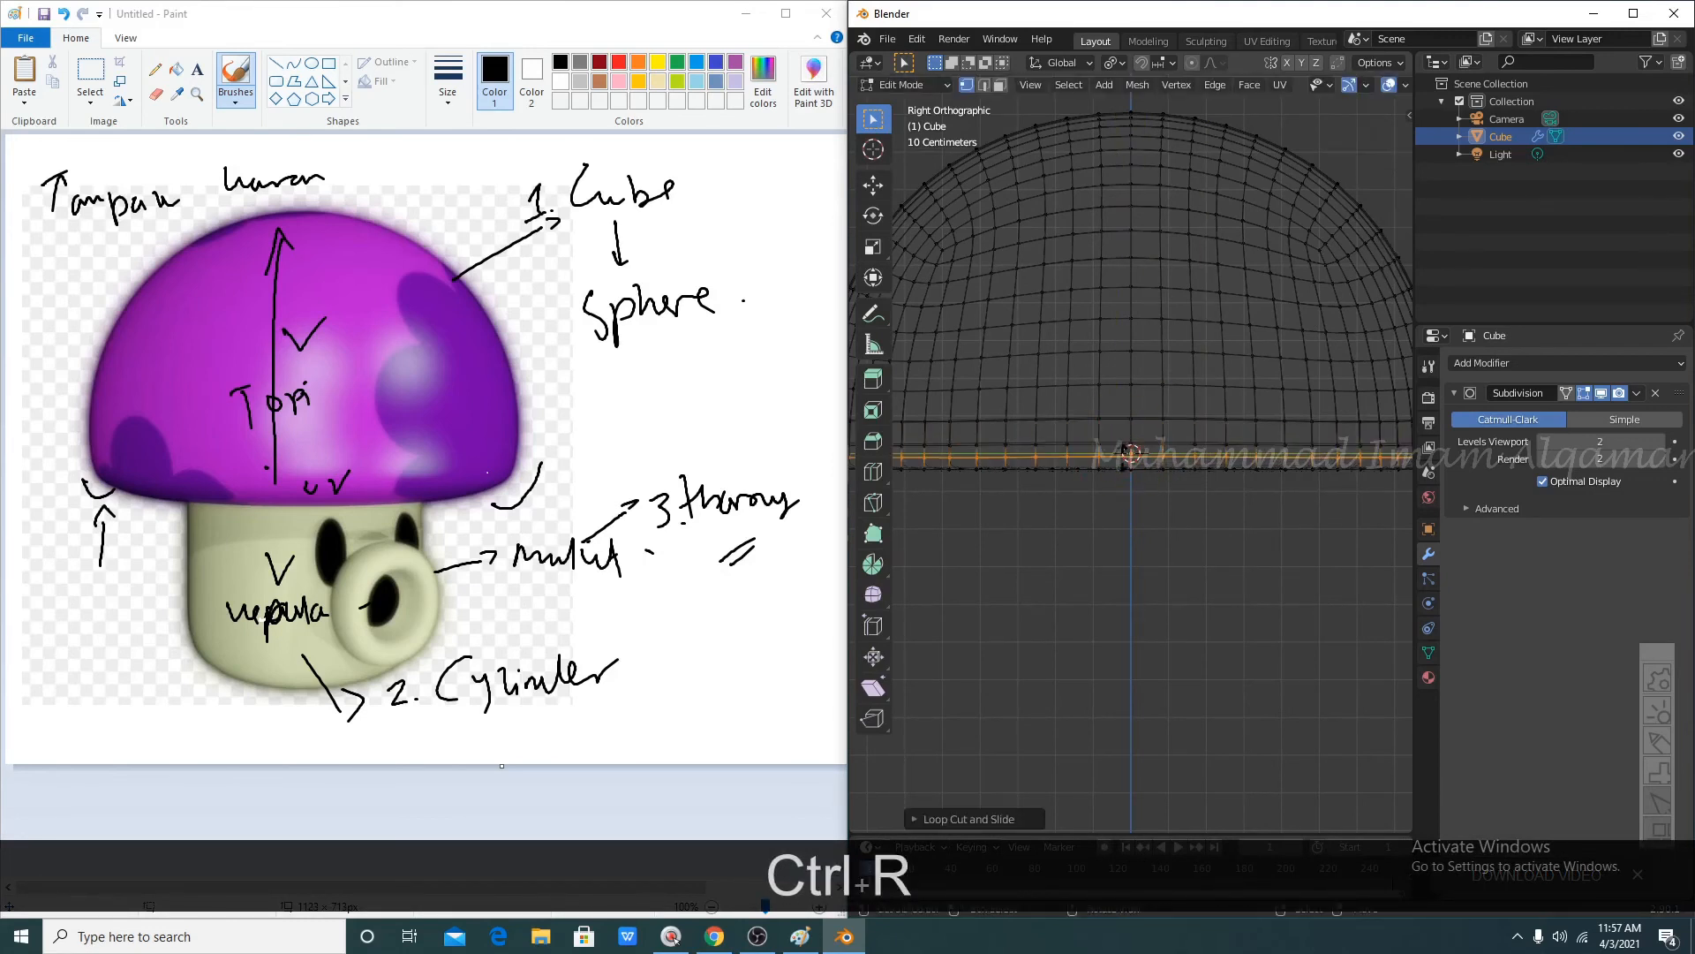
left_click(1146, 452)
scroll(1132, 472, "up", 3)
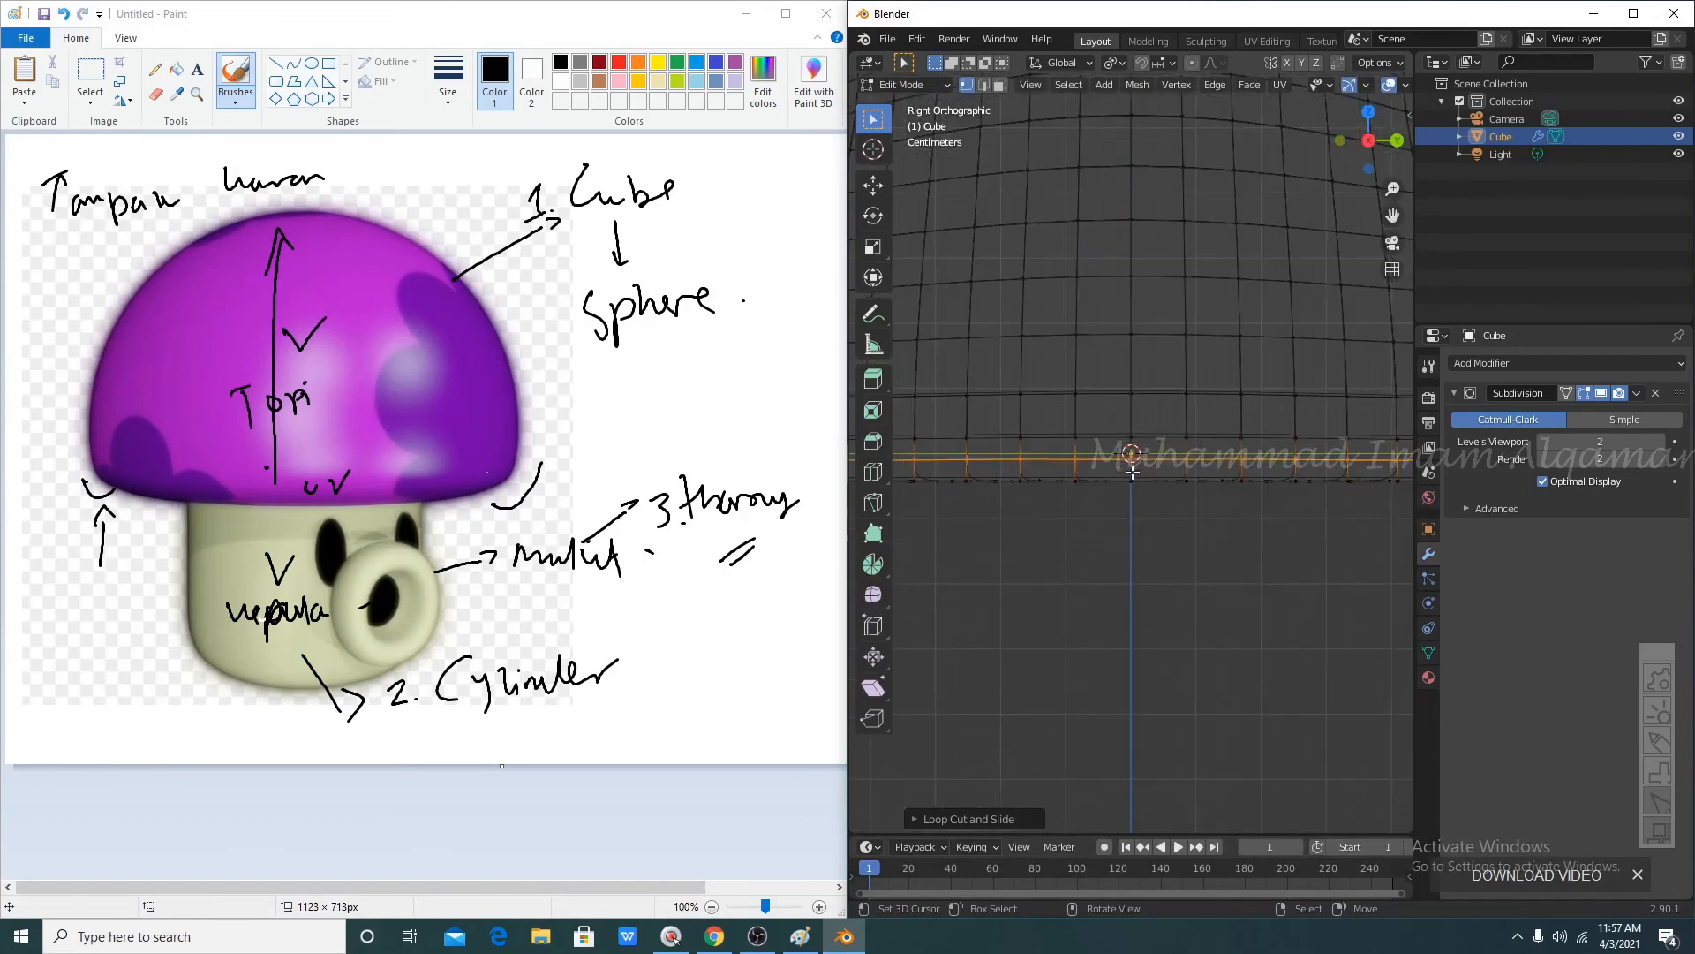
key("a")
key("a")
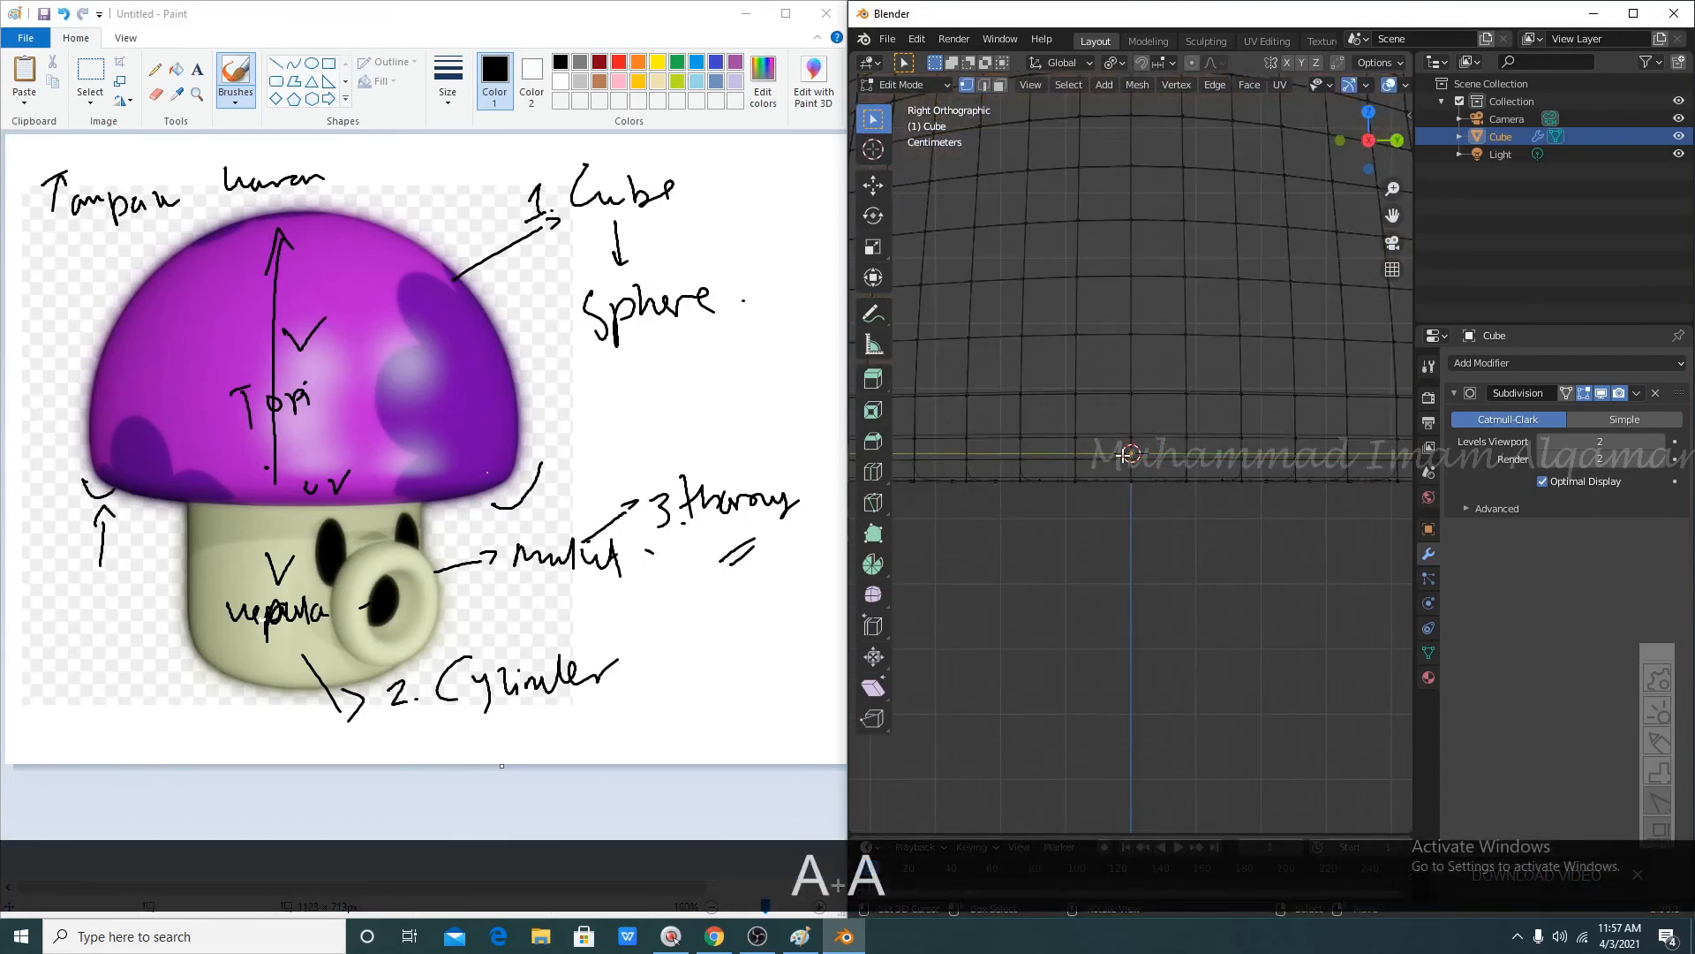
- Switch to edge selection and select the two edge loops just above the dome's bottom edge in right view
left_click(984, 86)
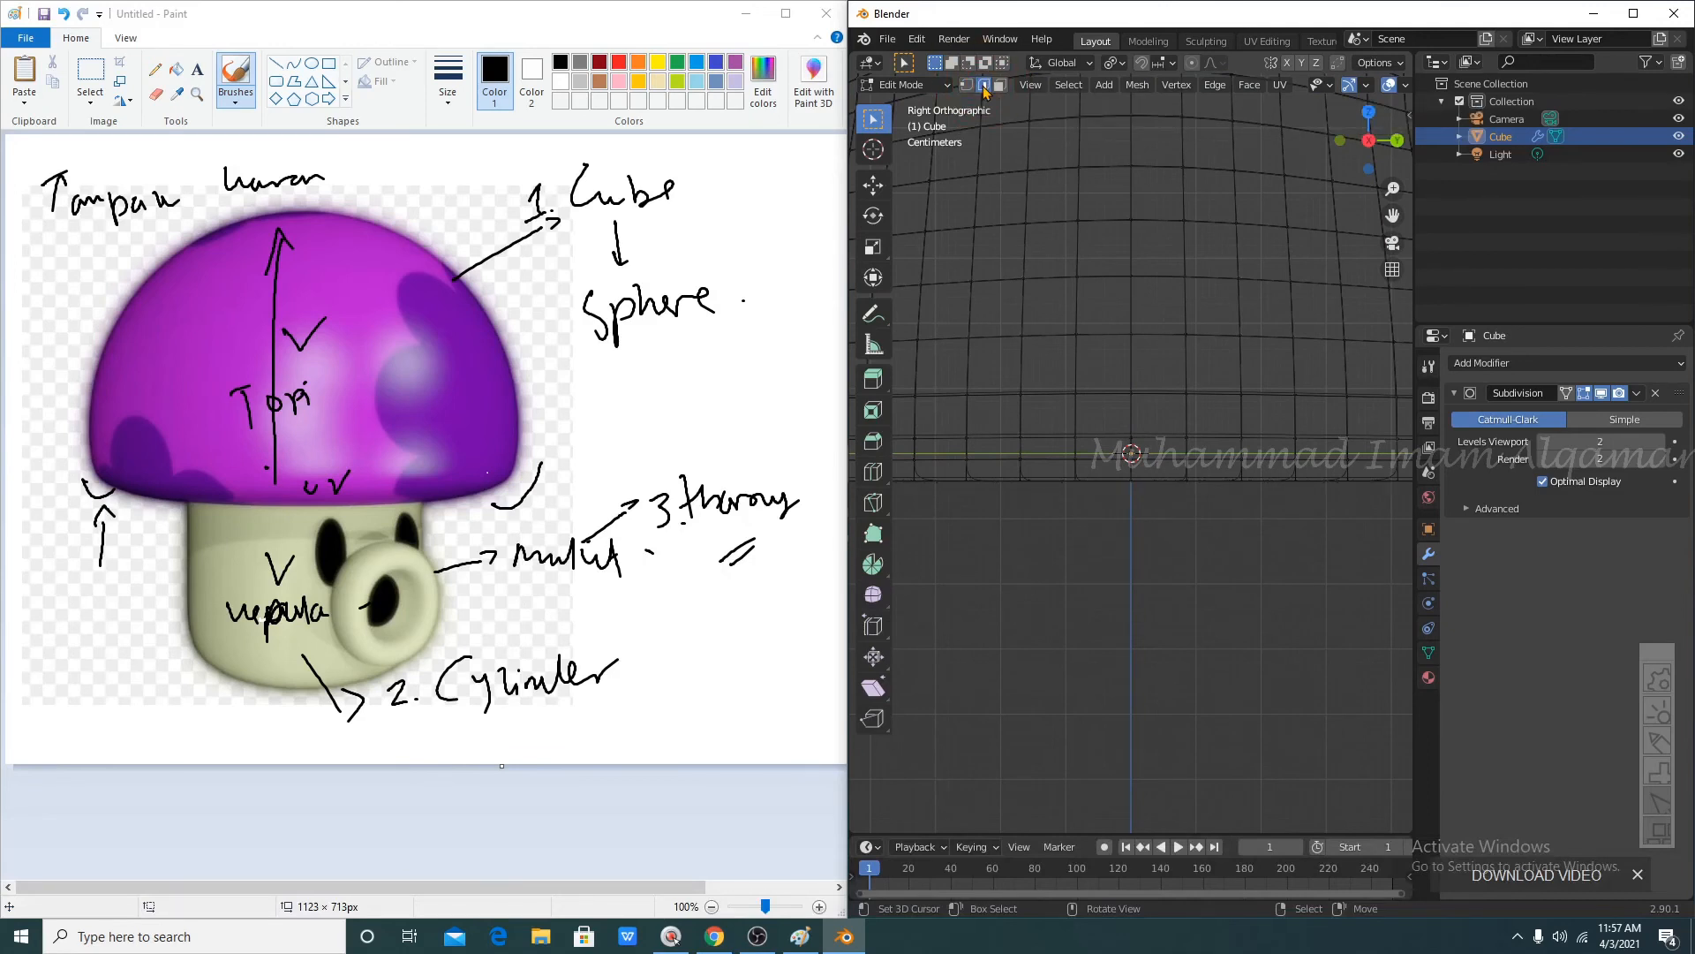
left_click(1113, 458, "alt")
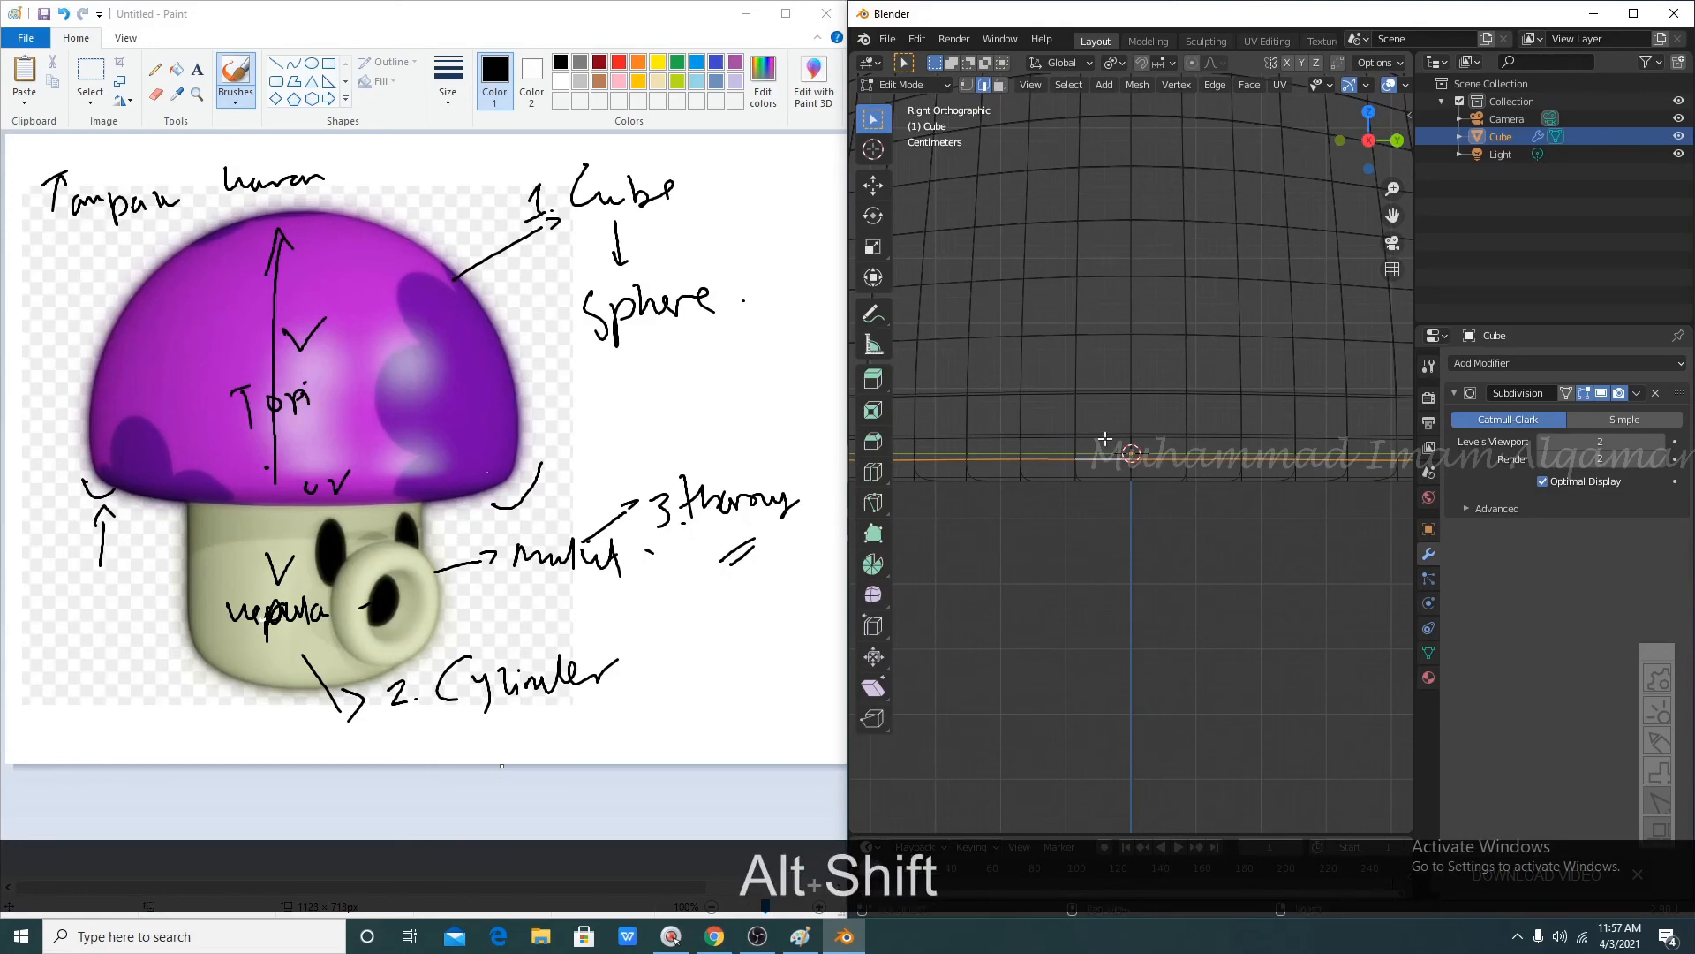
right_click(1104, 438, "alt+shift")
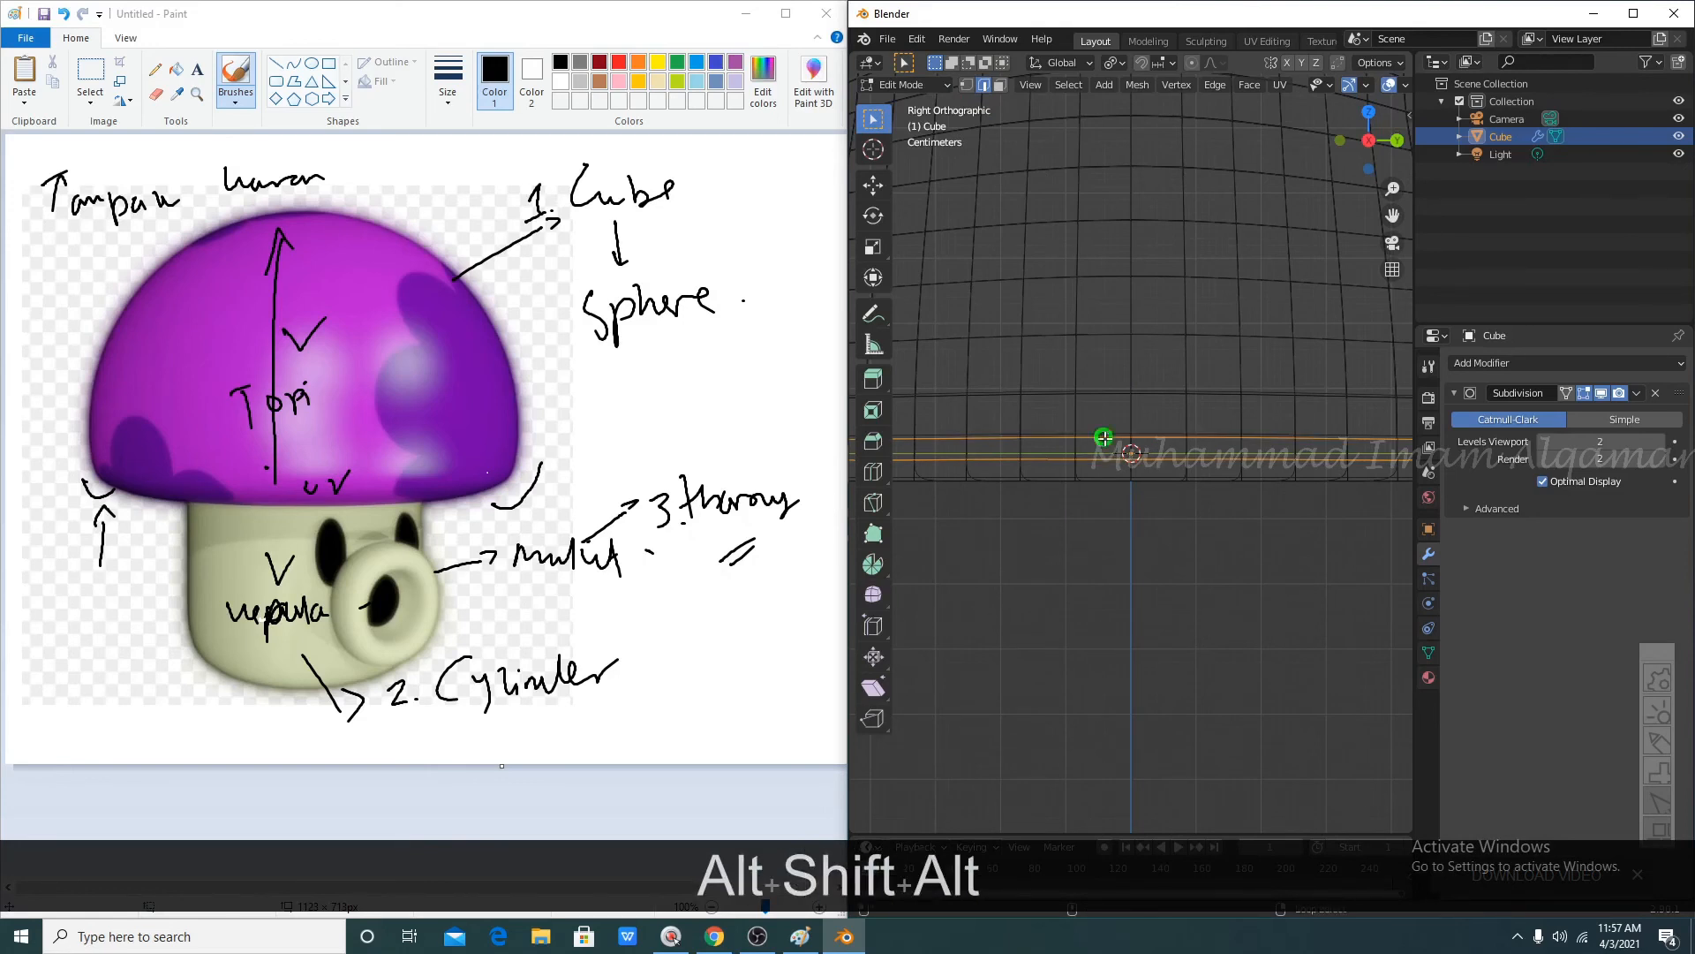
right_click(1105, 457)
scroll(1105, 457, "down", 5)
middle_click_drag(1105, 456, 1056, 315)
key("KP_3")
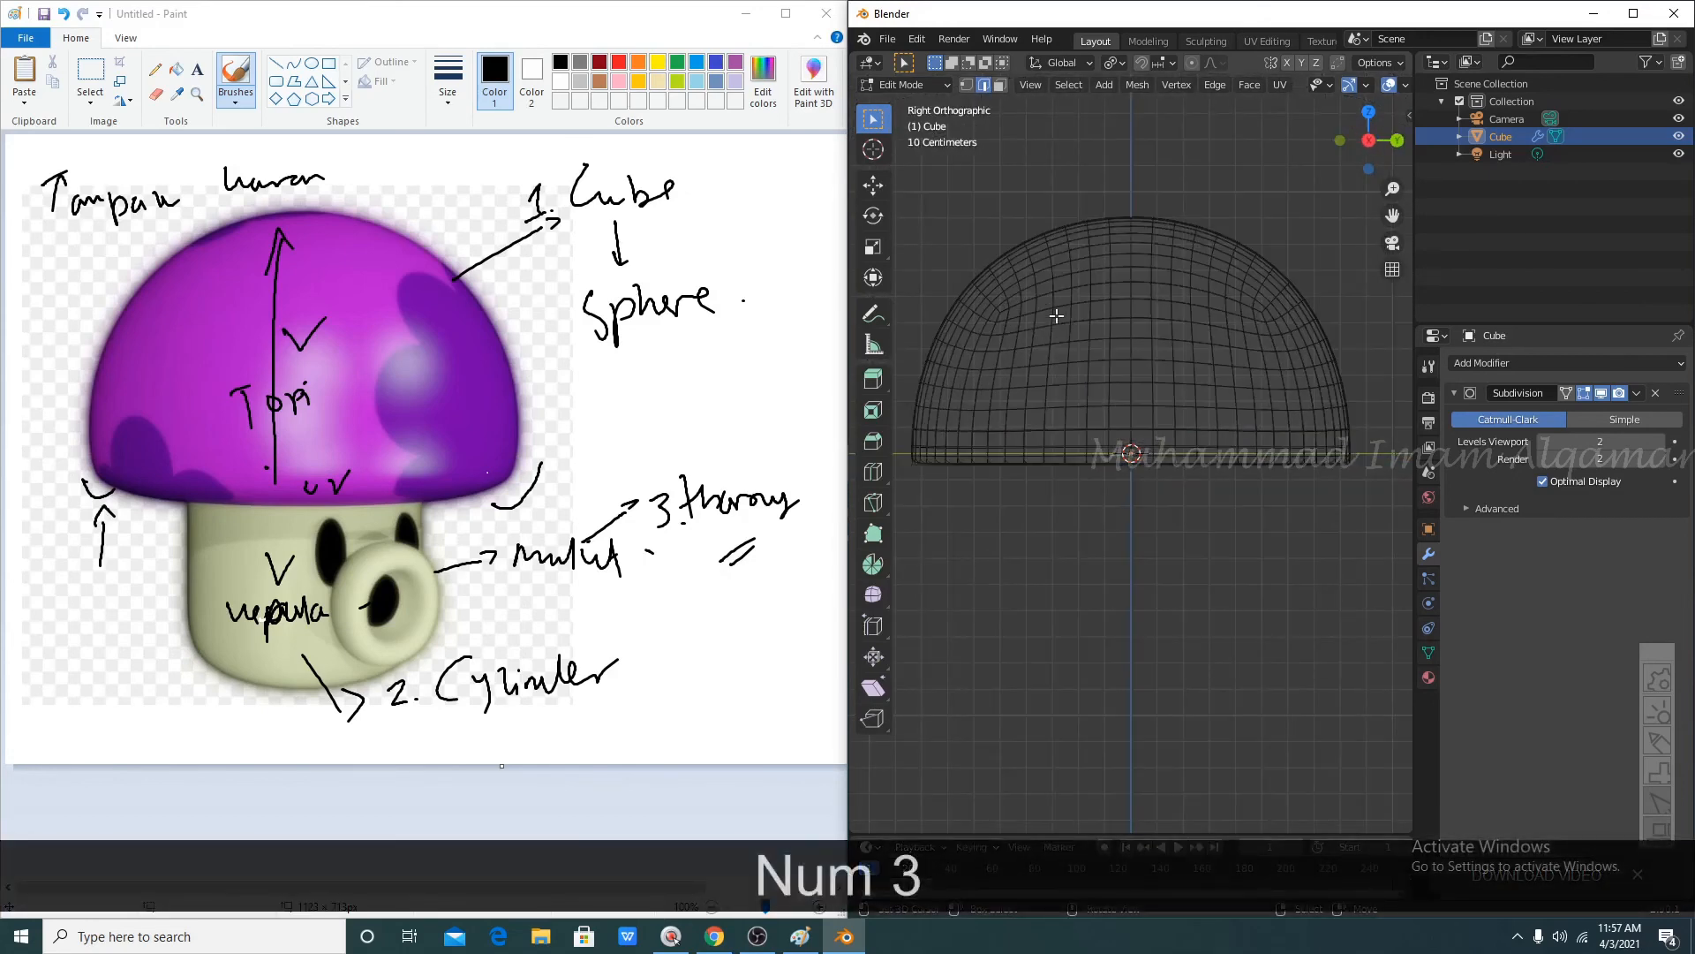
scroll(1056, 316, "up", 5)
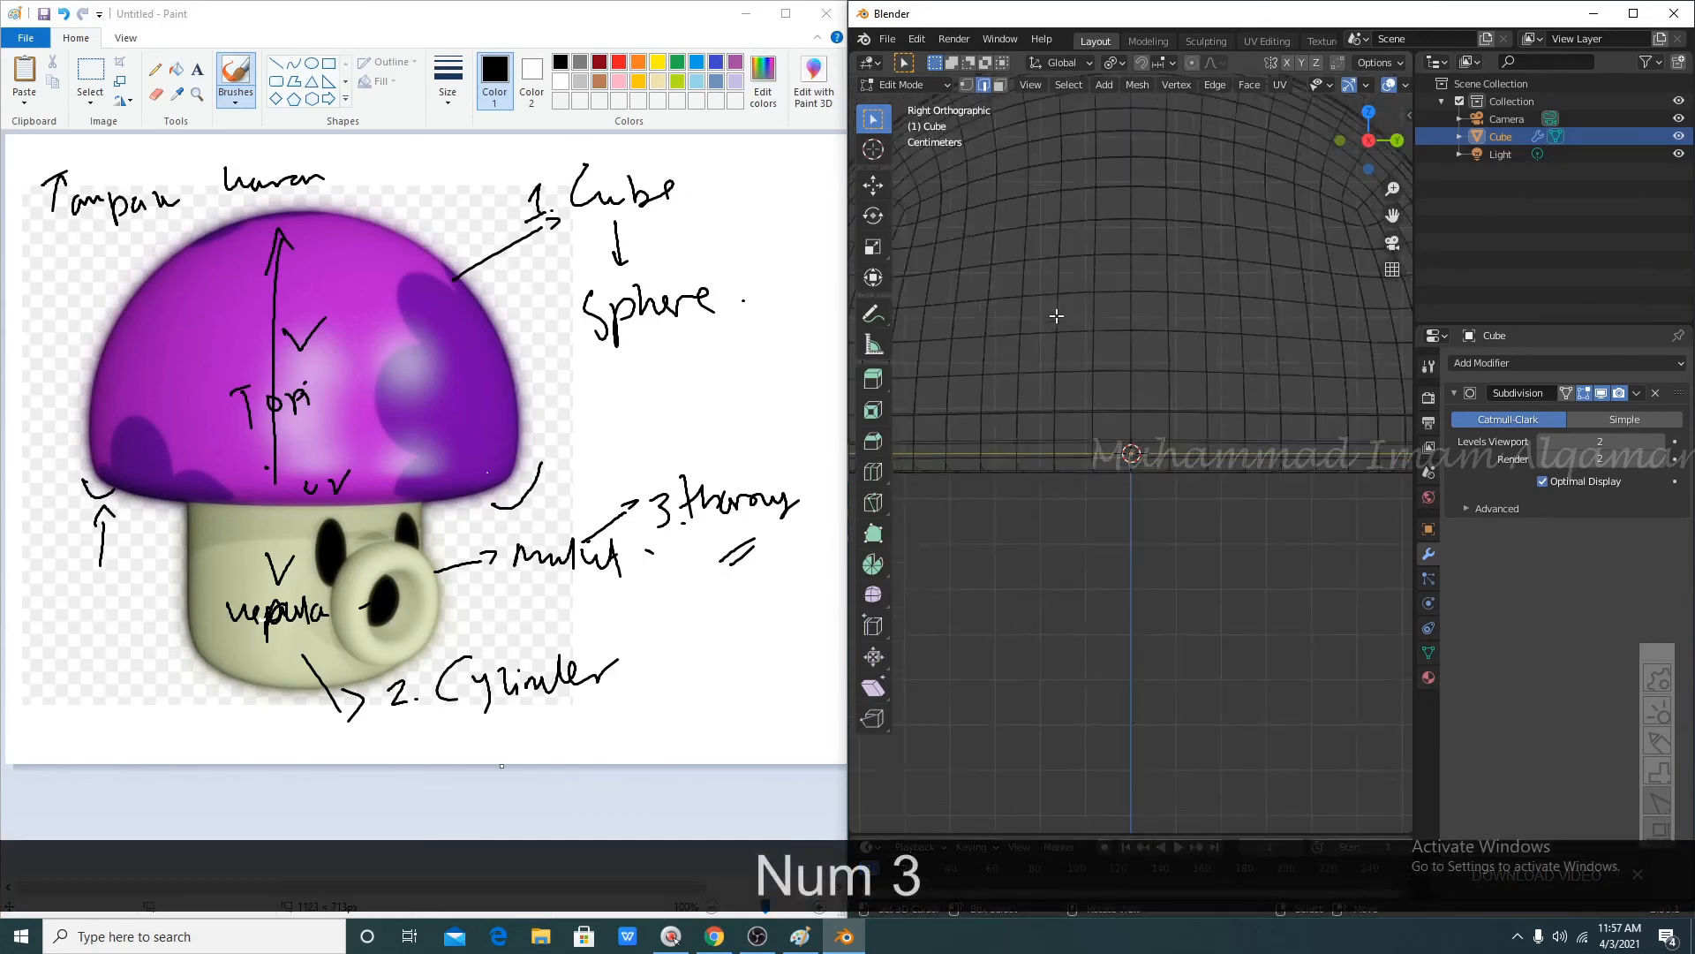
right_click(1054, 456, "alt")
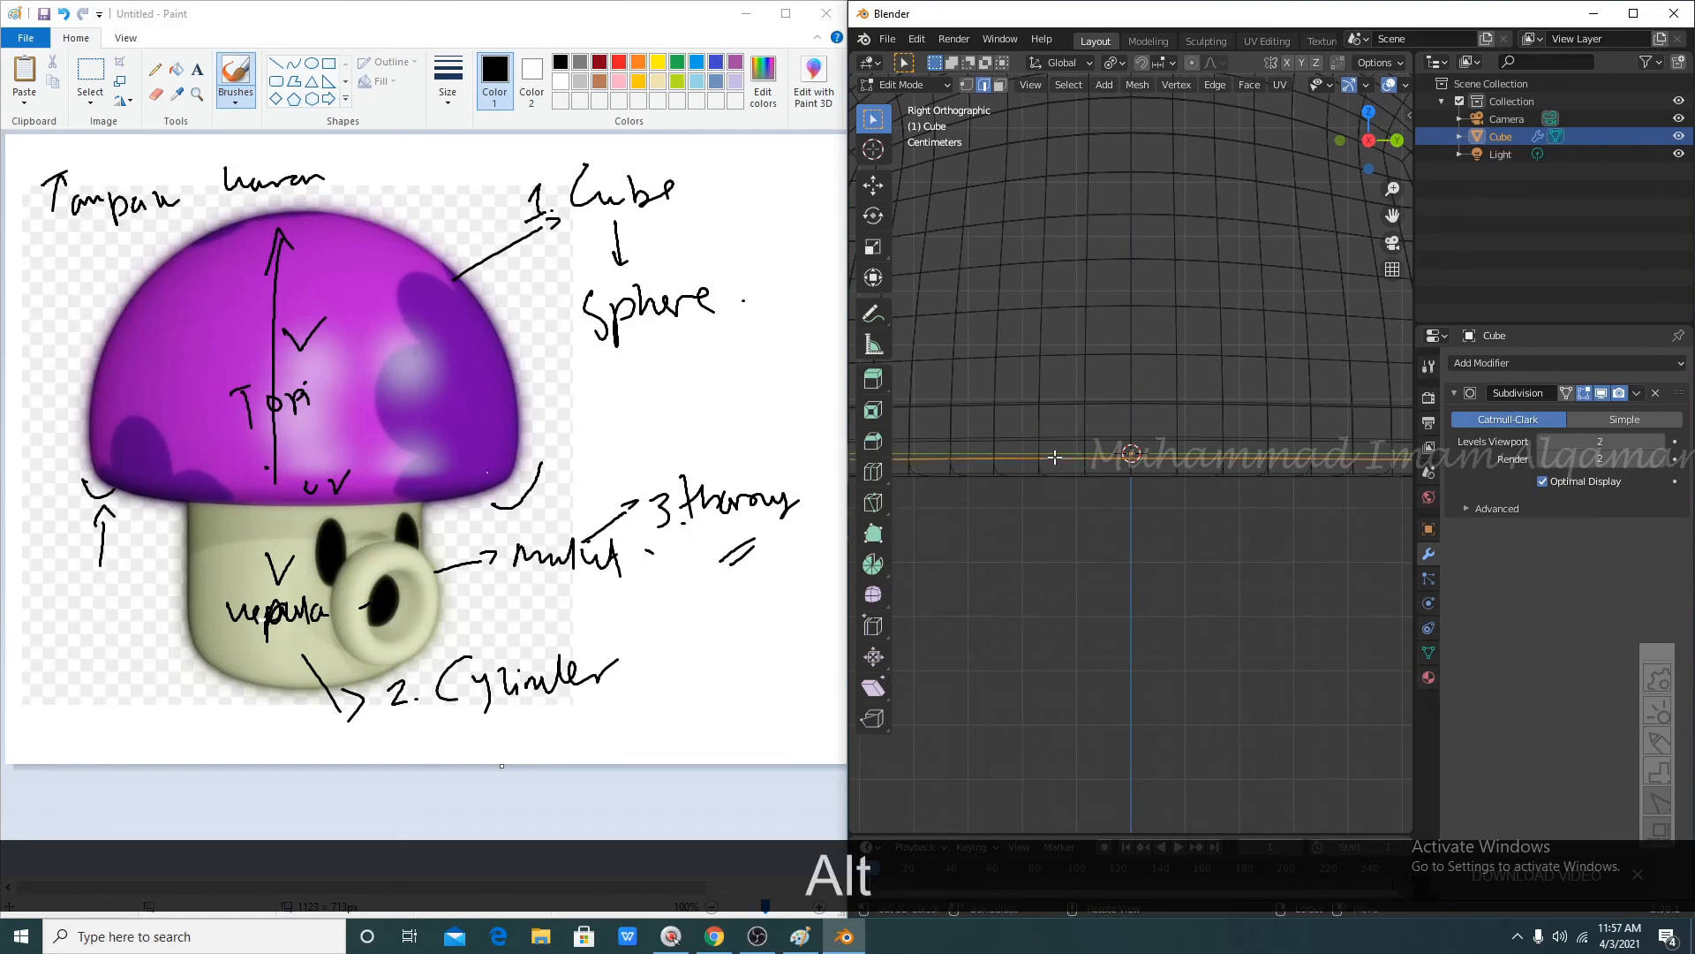
key("shift")
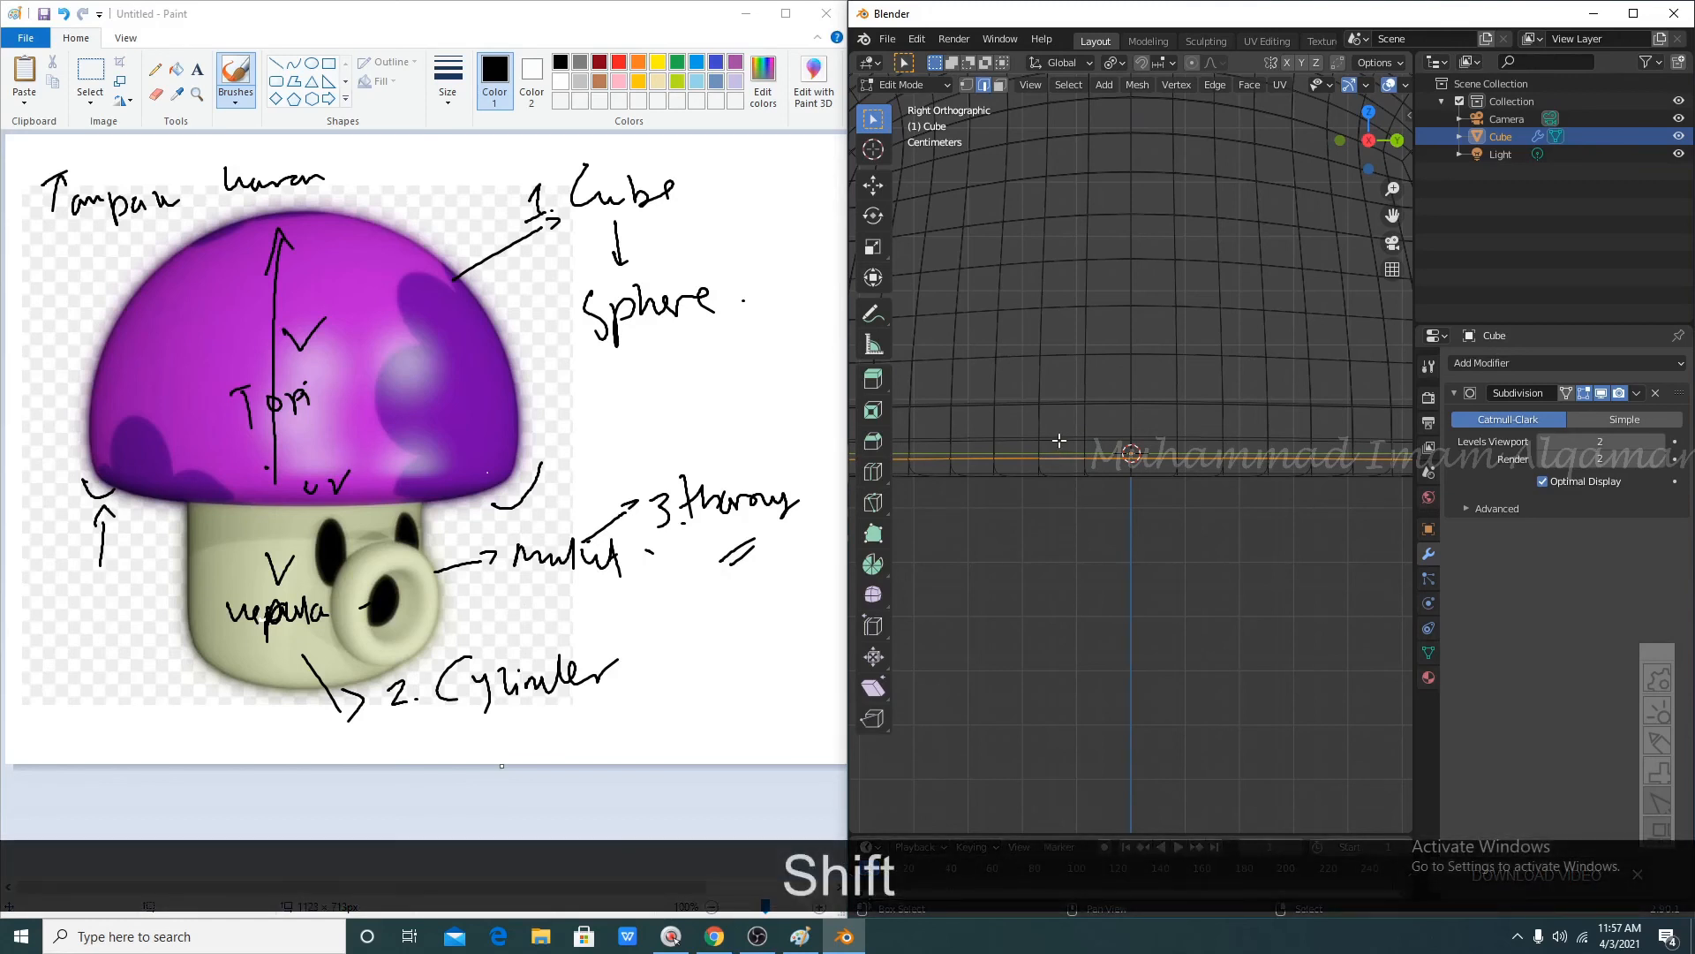
key("shift+alt")
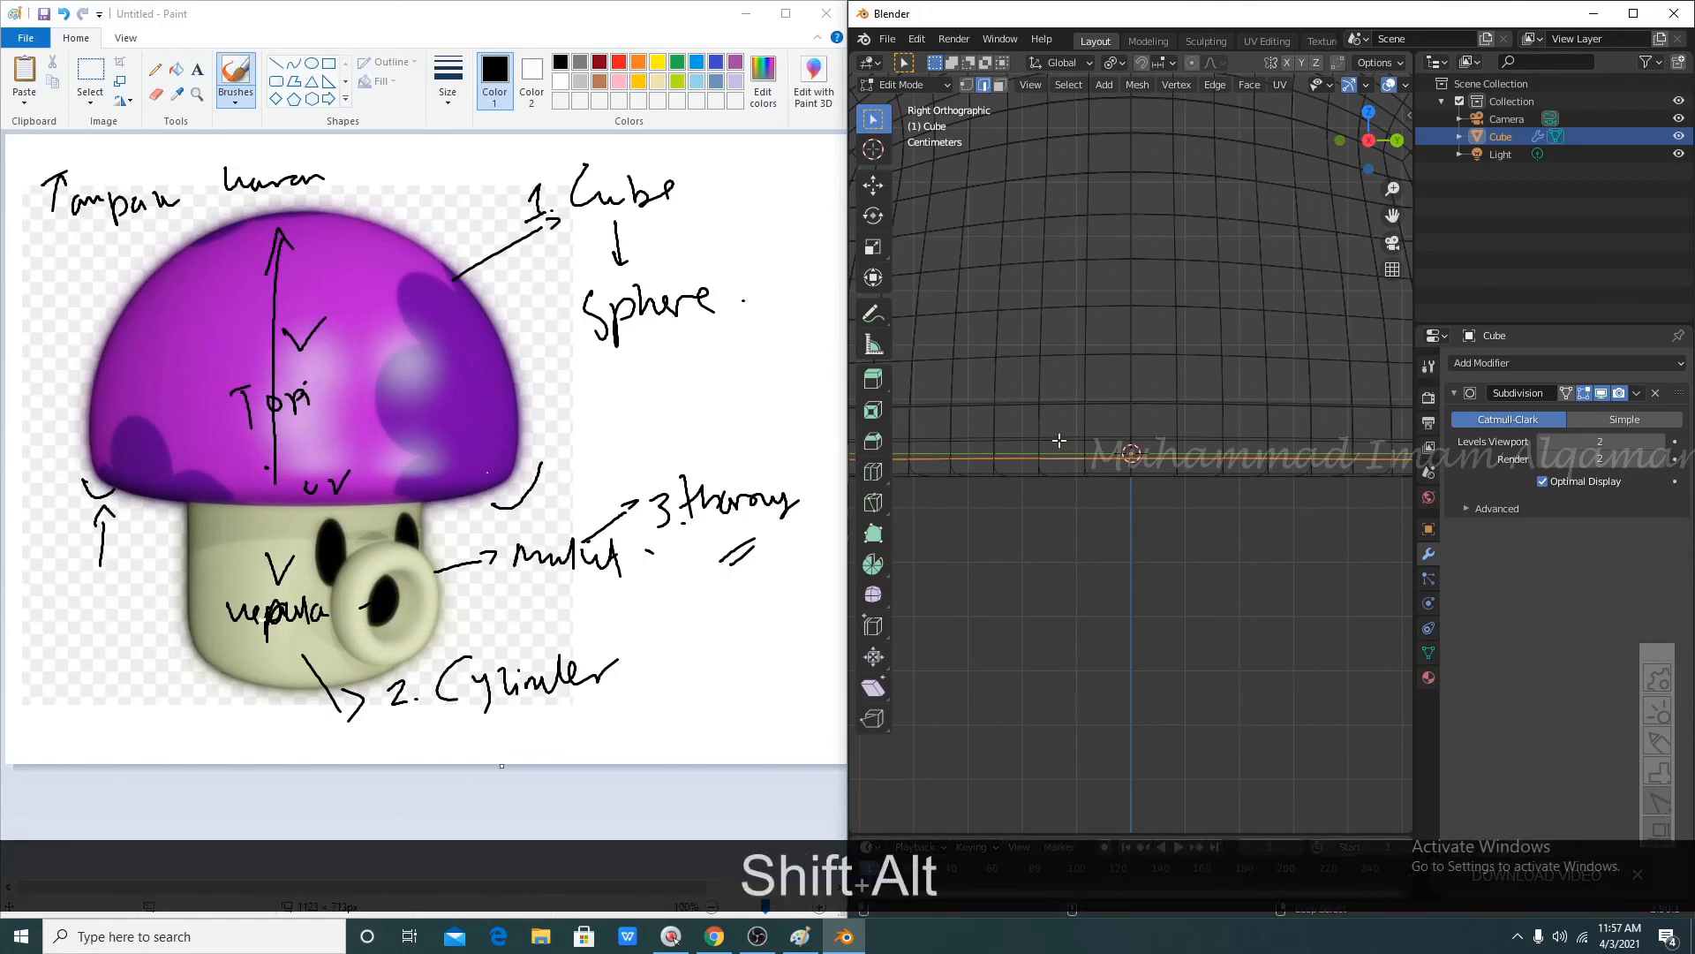
left_click(1059, 440, "alt+shift")
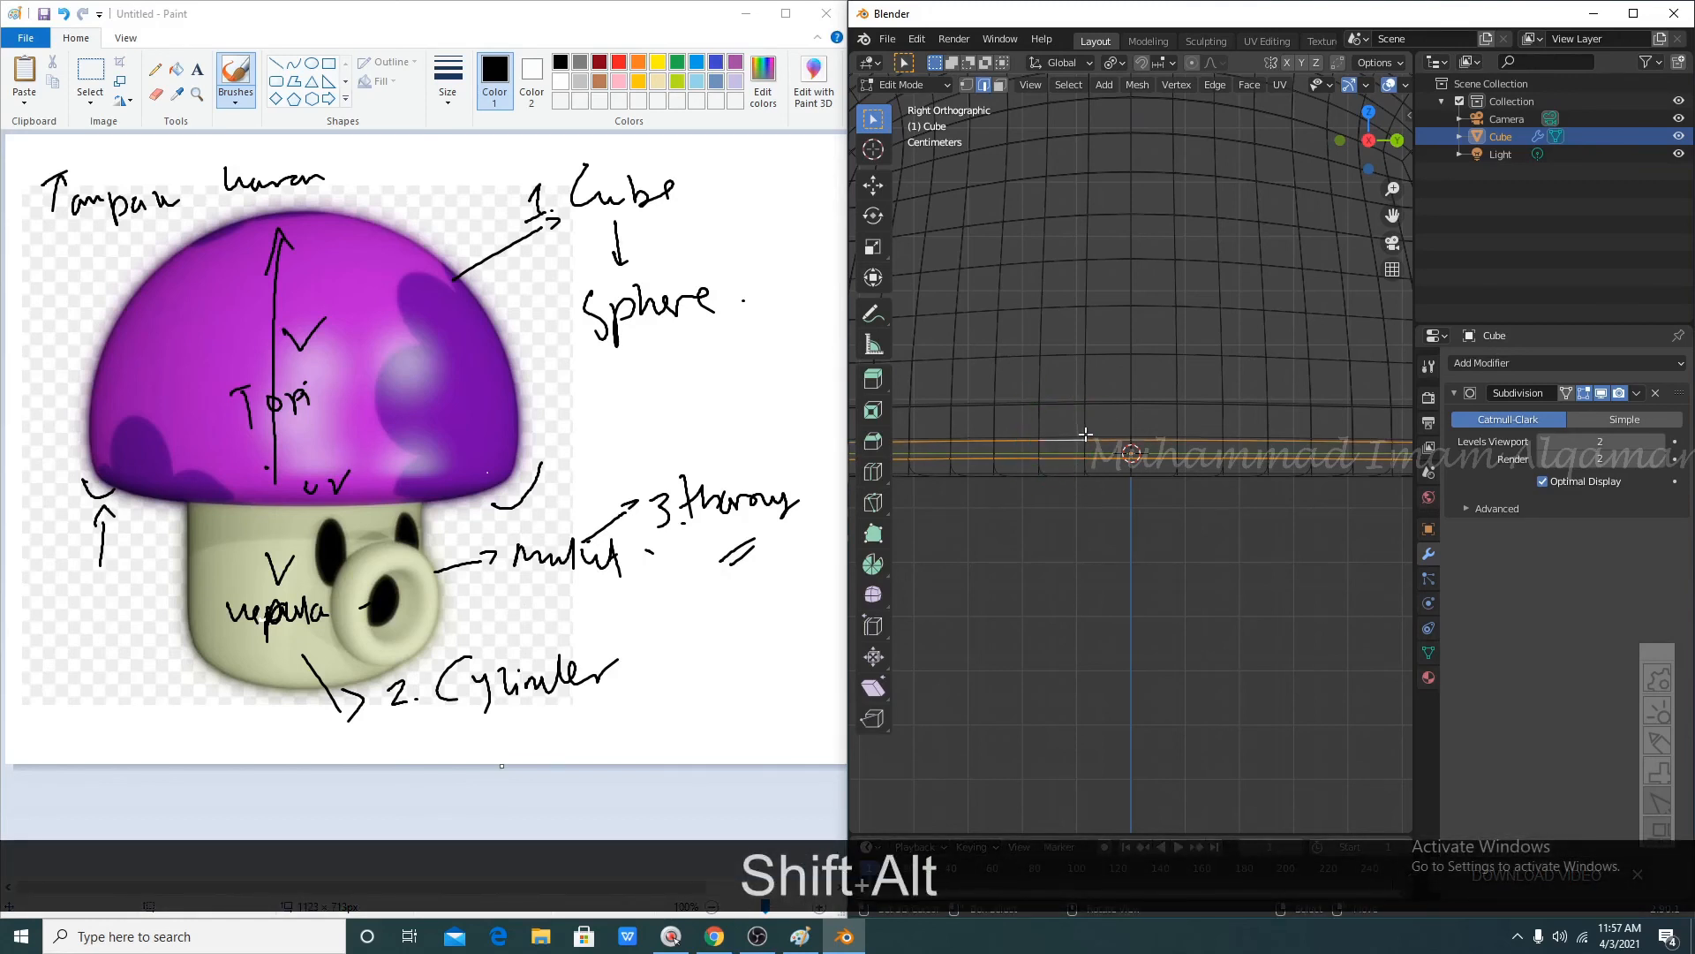
- Scale the two selected edge loops outward uniformly by about 1.02 in top view
middle_click_drag(1085, 435, 1041, 454)
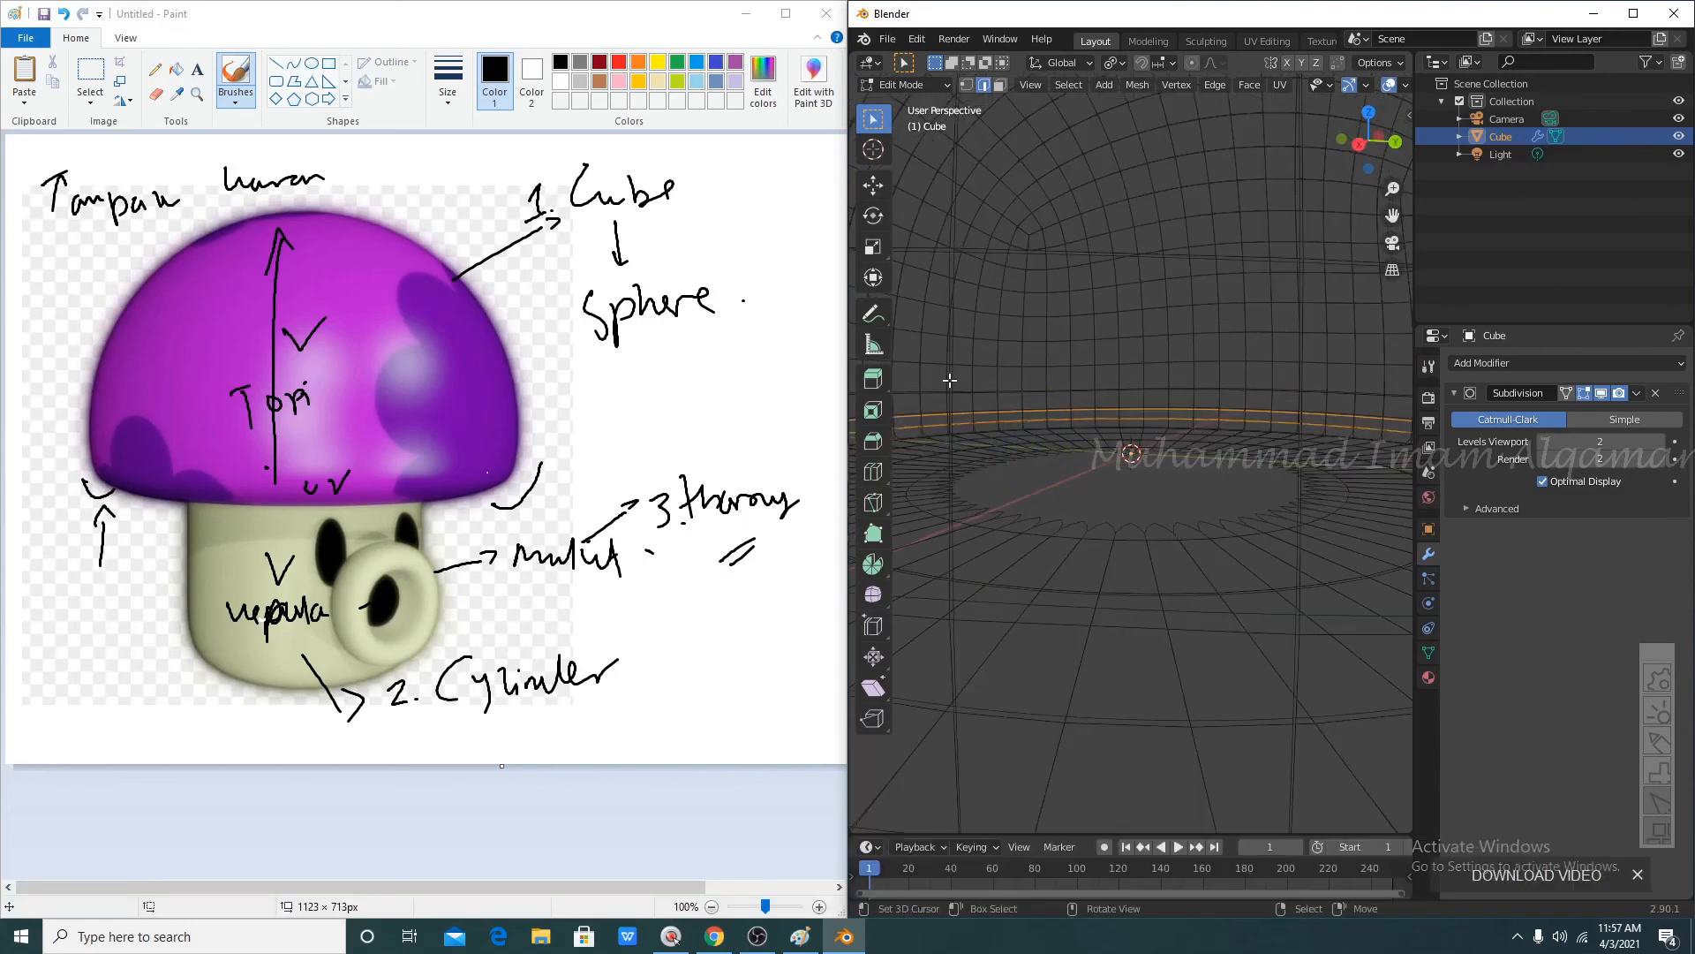
key("KP_3")
scroll(951, 380, "down", 3)
scroll(950, 380, "up", 4)
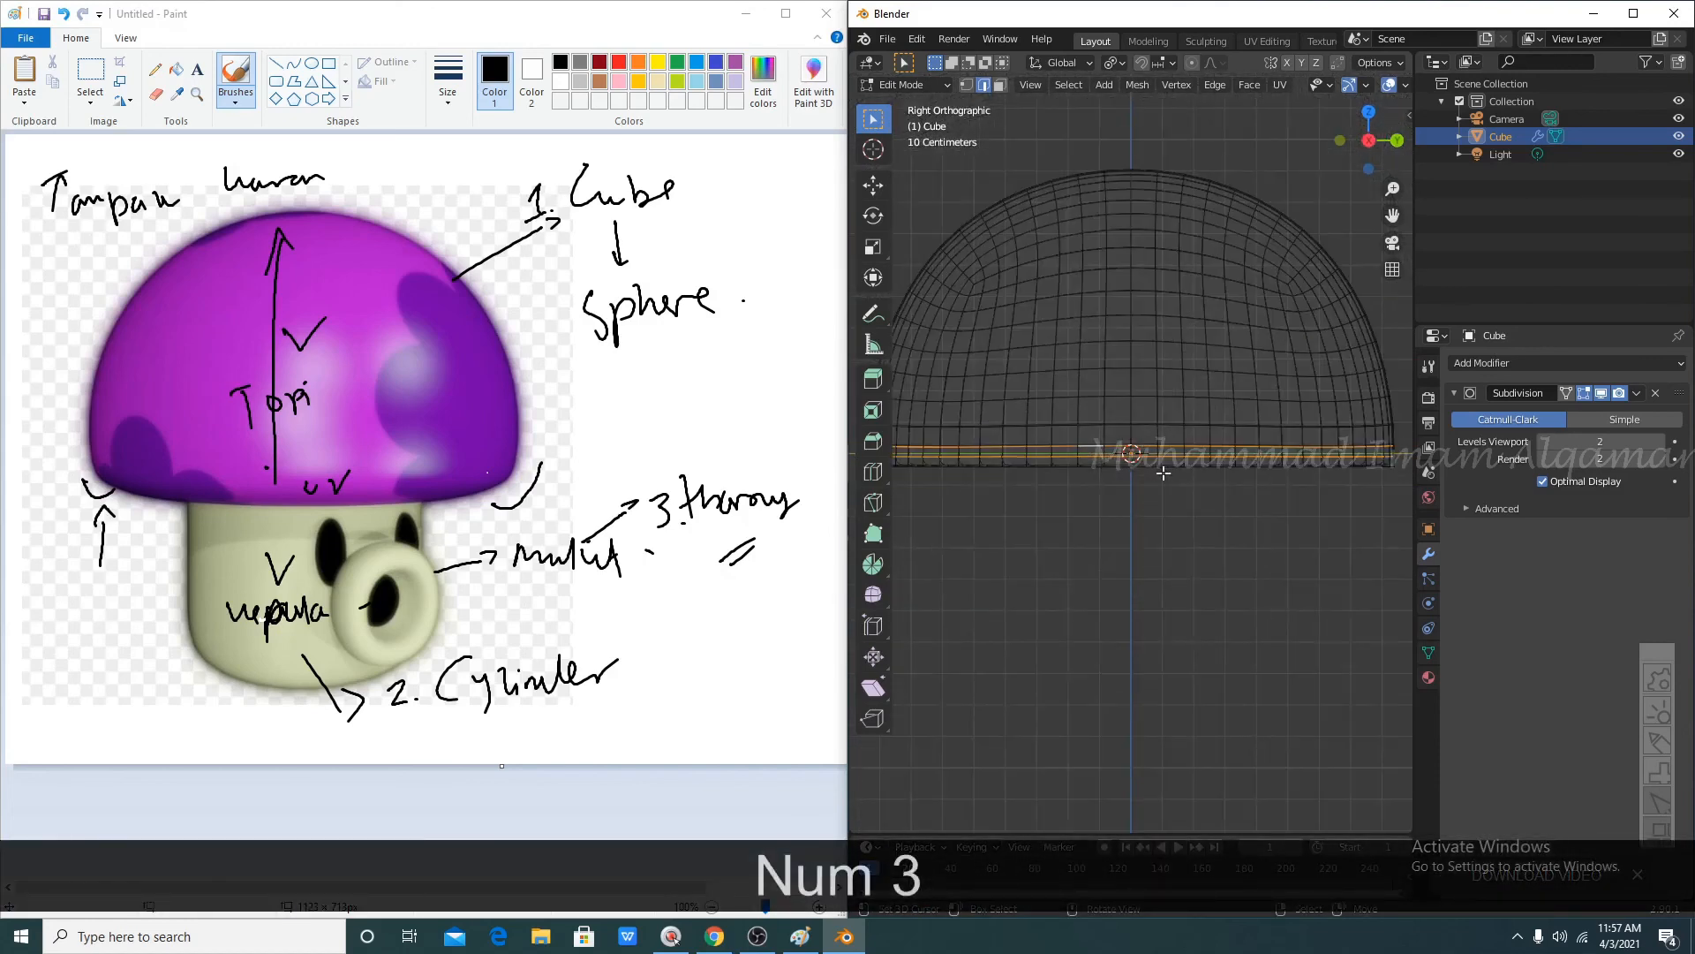
scroll(1064, 458, "down", 3)
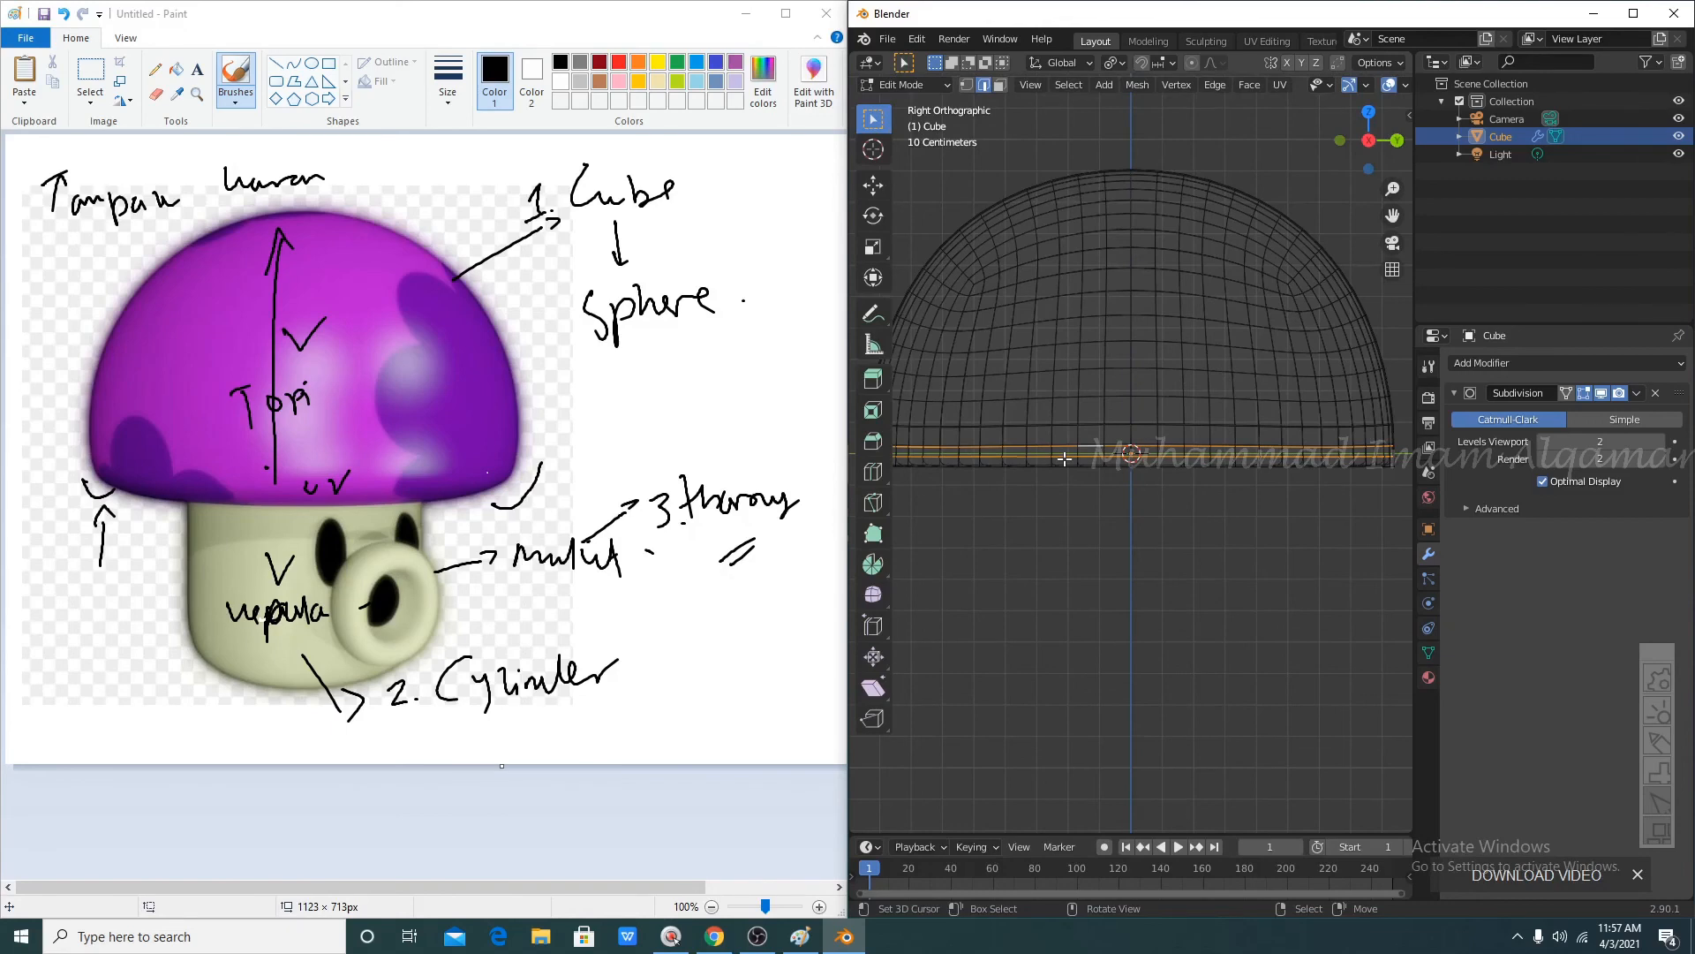
key("KP_7")
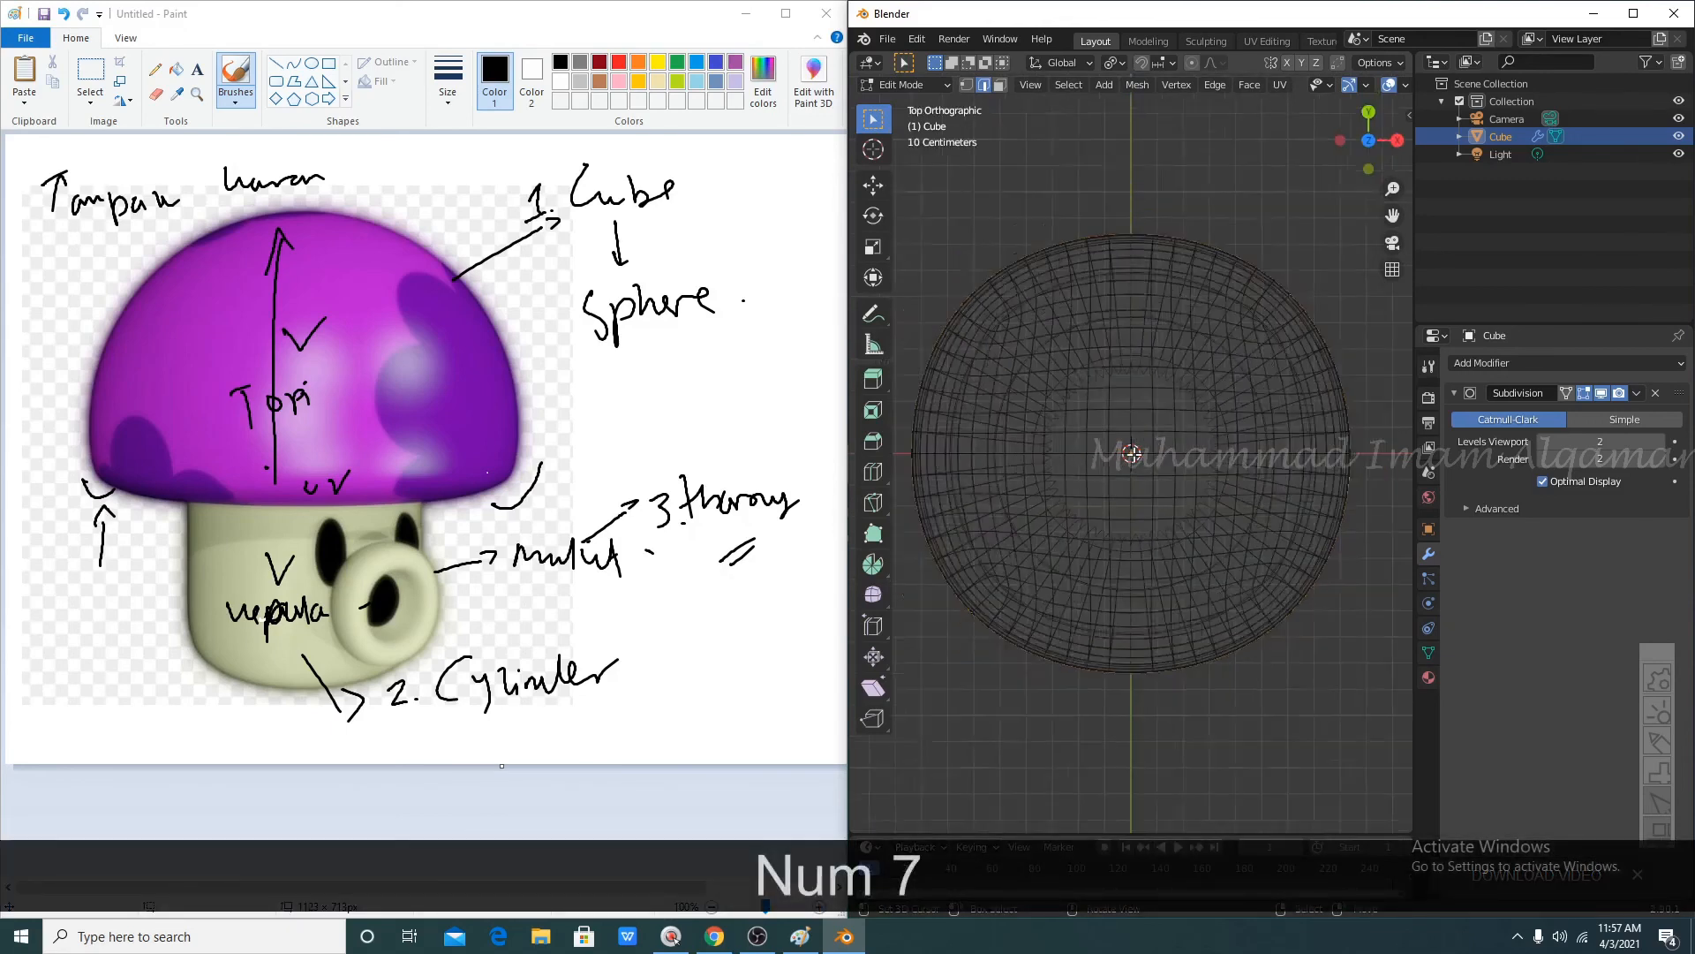
scroll(1124, 451, "down", 1)
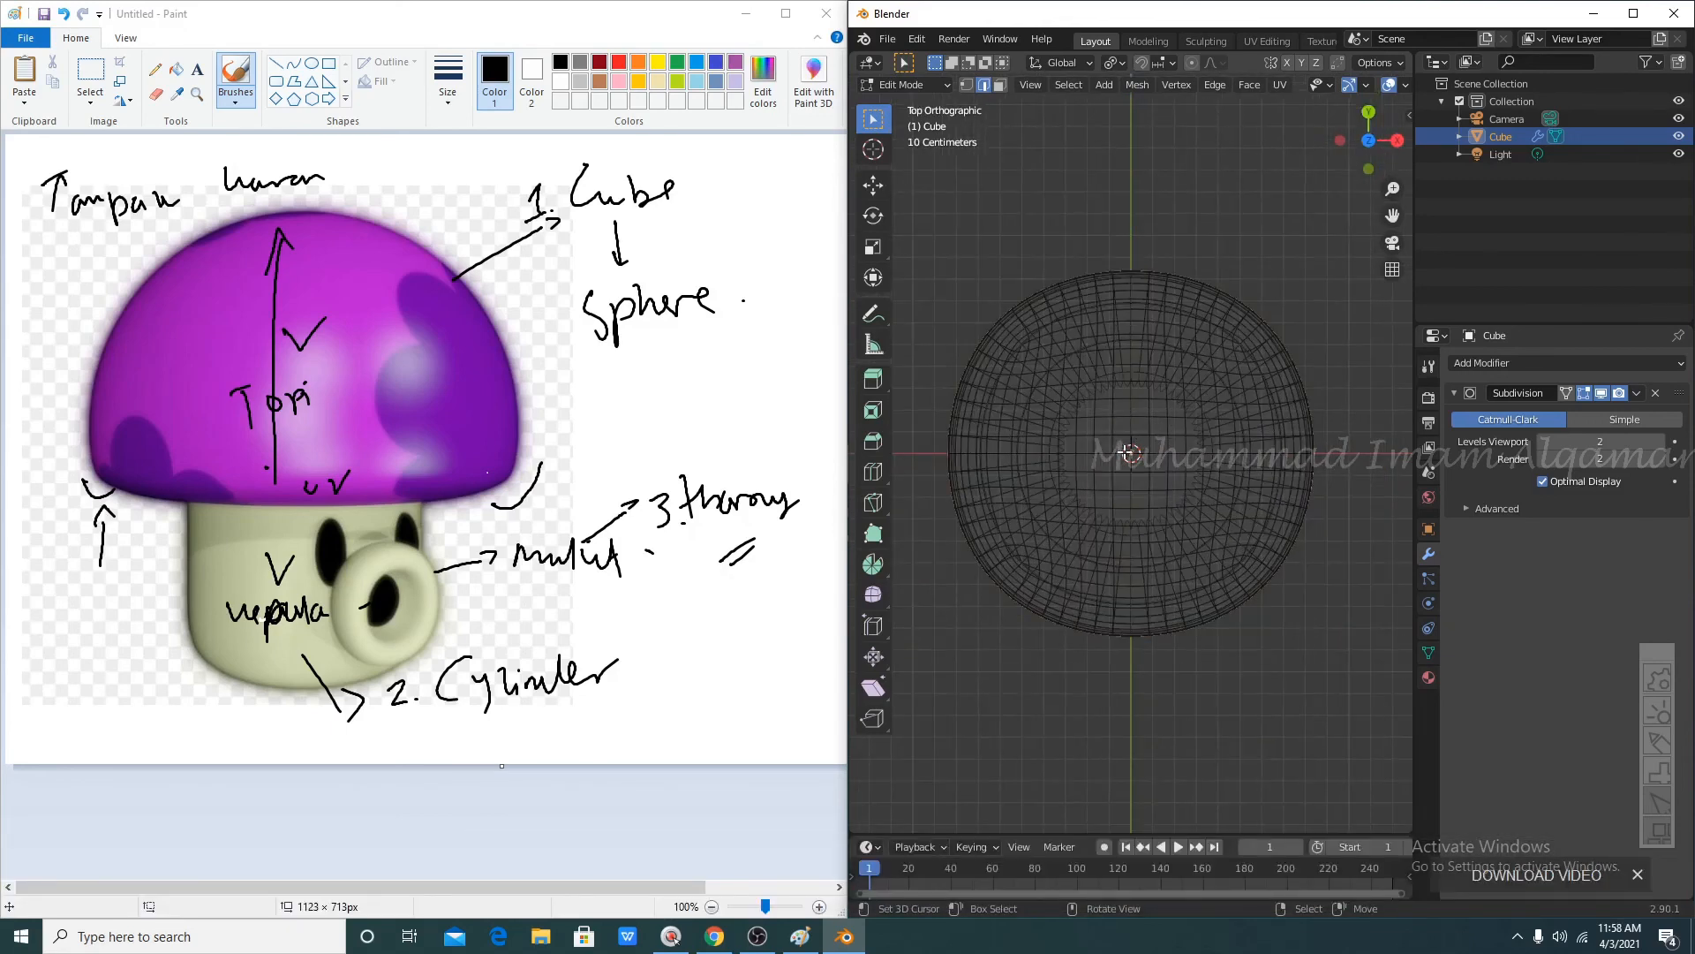
key("s")
left_click(1260, 500)
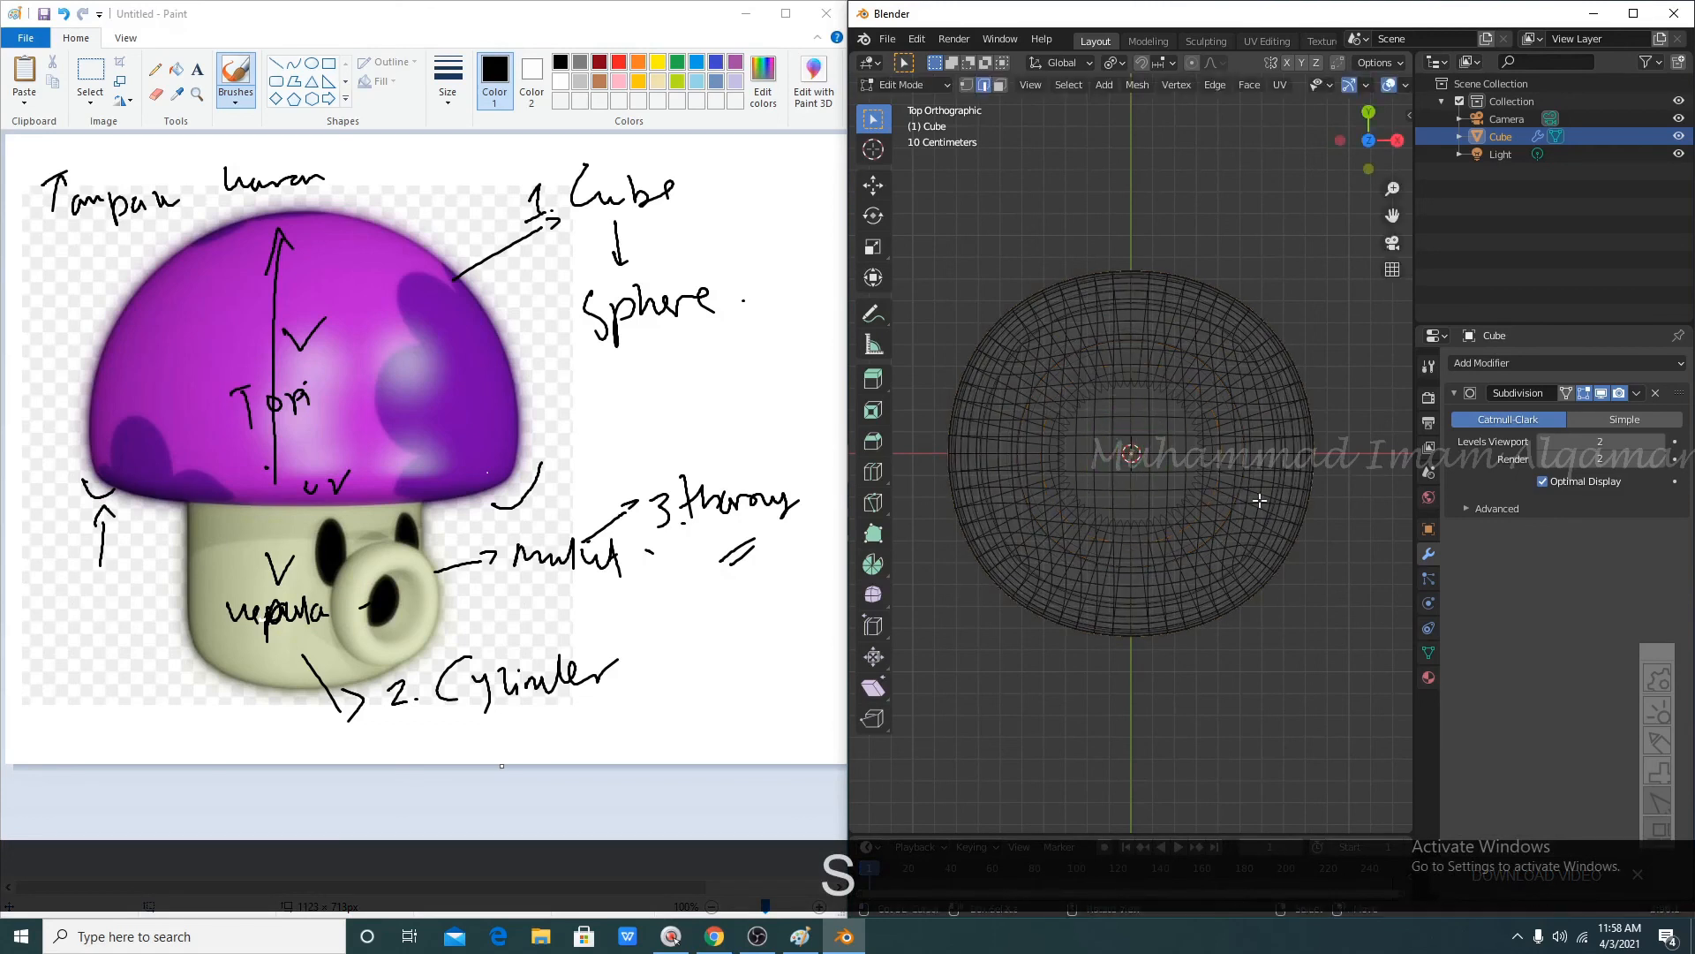
key("s")
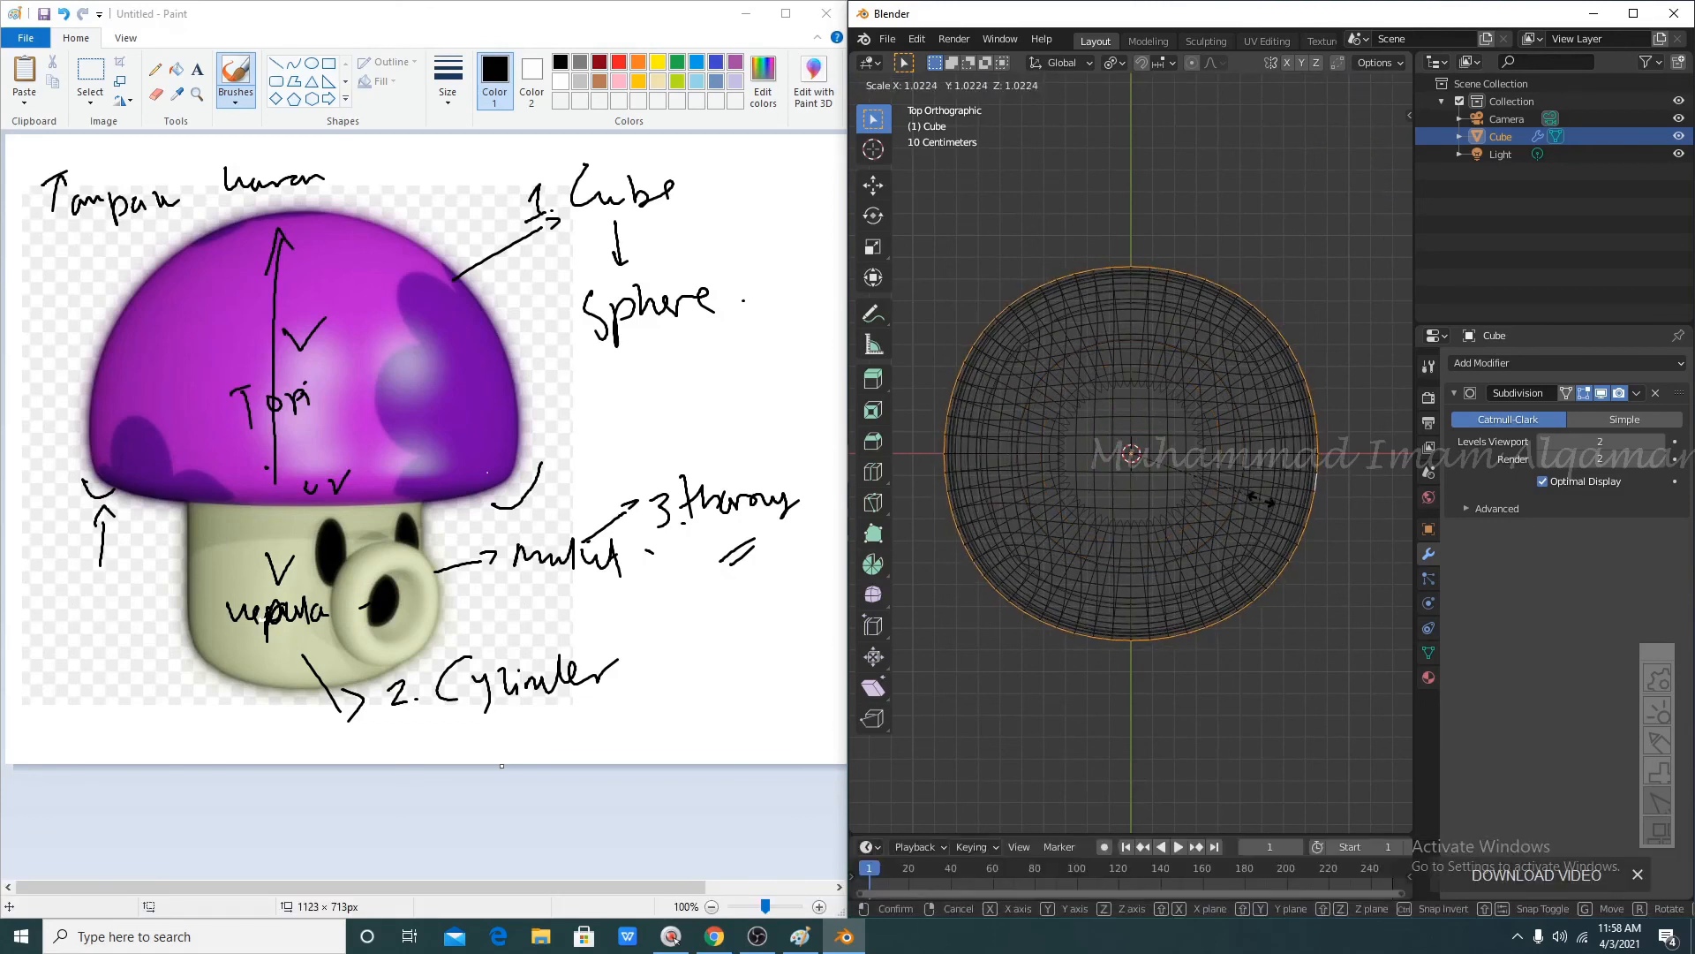
left_click(1260, 500)
- Switch the viewport to solid shading and return to Object Mode to inspect the dome's flared rim
middle_click_drag(1236, 568, 1154, 388)
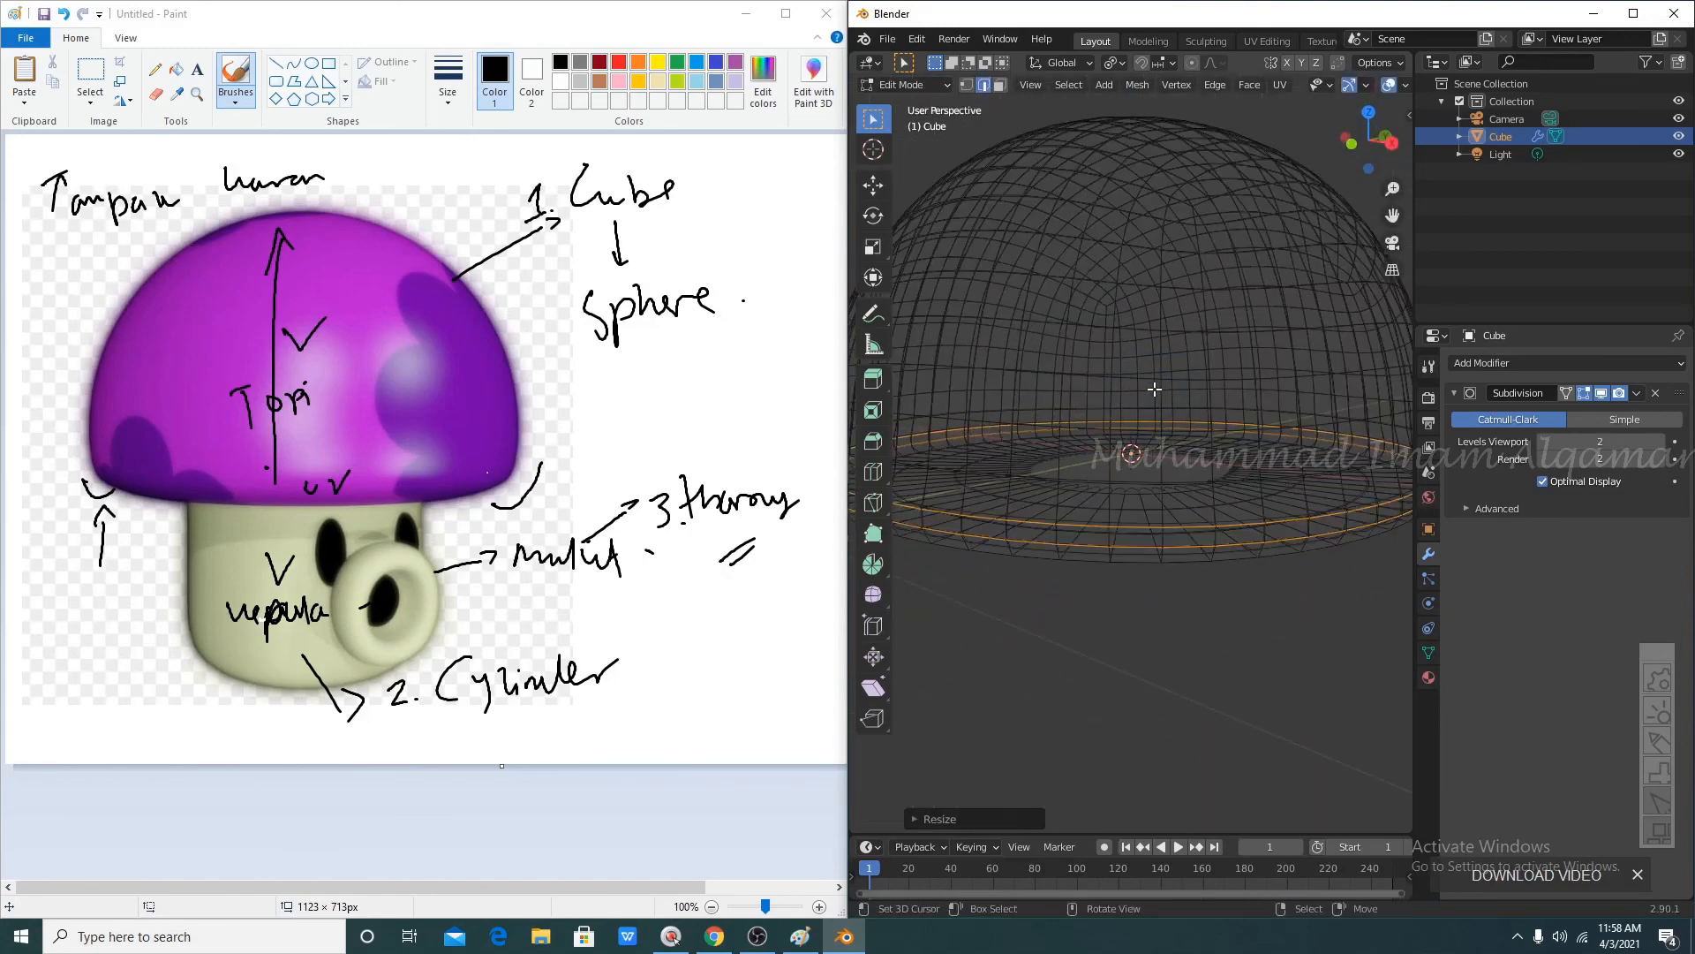
key("KP_3")
key("z")
left_click(1276, 386)
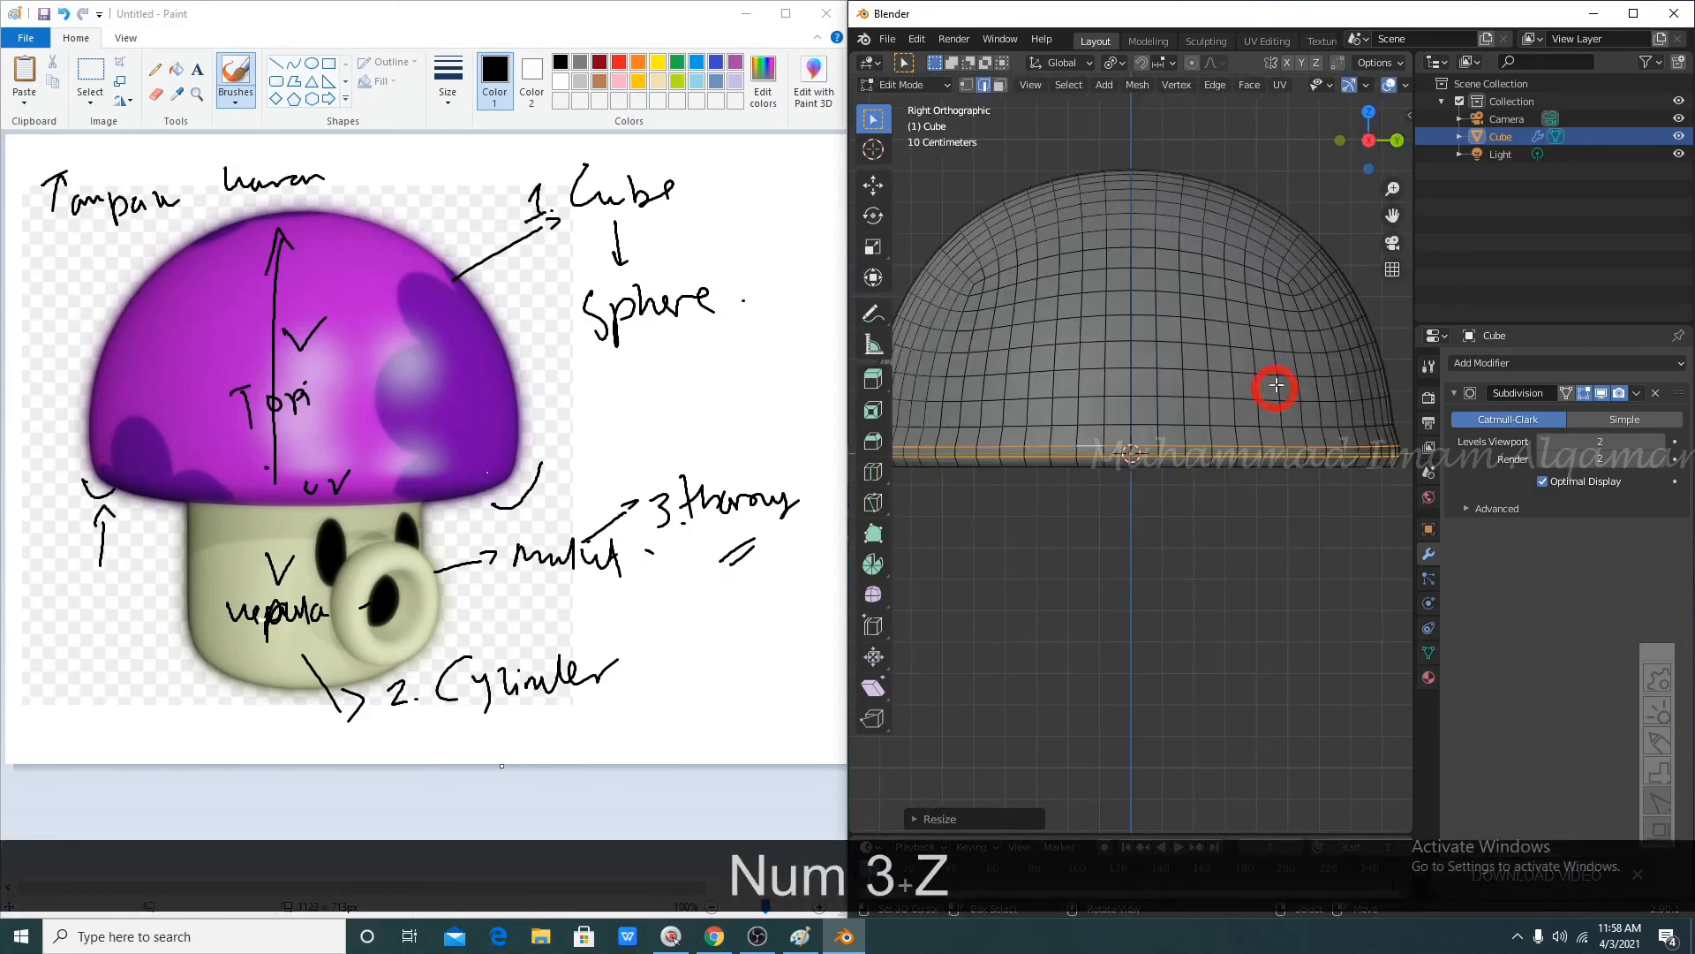
key("Tab")
middle_click_drag(1251, 422, 1122, 468)
scroll(1073, 468, "up", 2)
scroll(1126, 474, "up", 4)
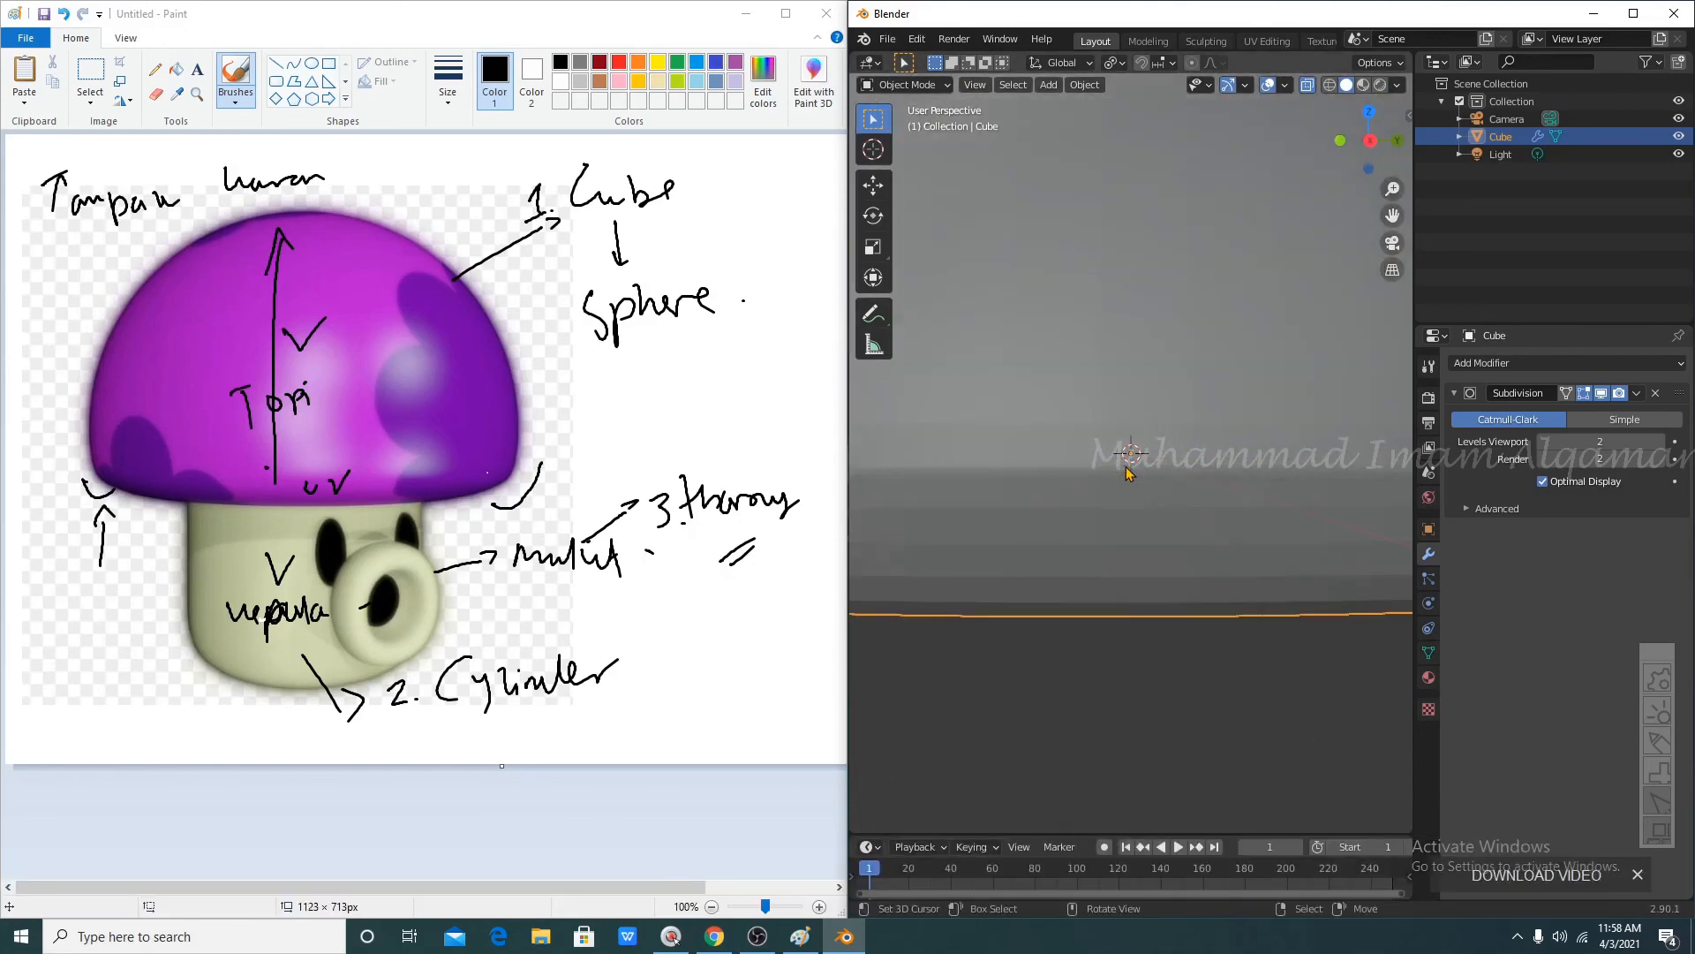
scroll(1128, 474, "down", 1)
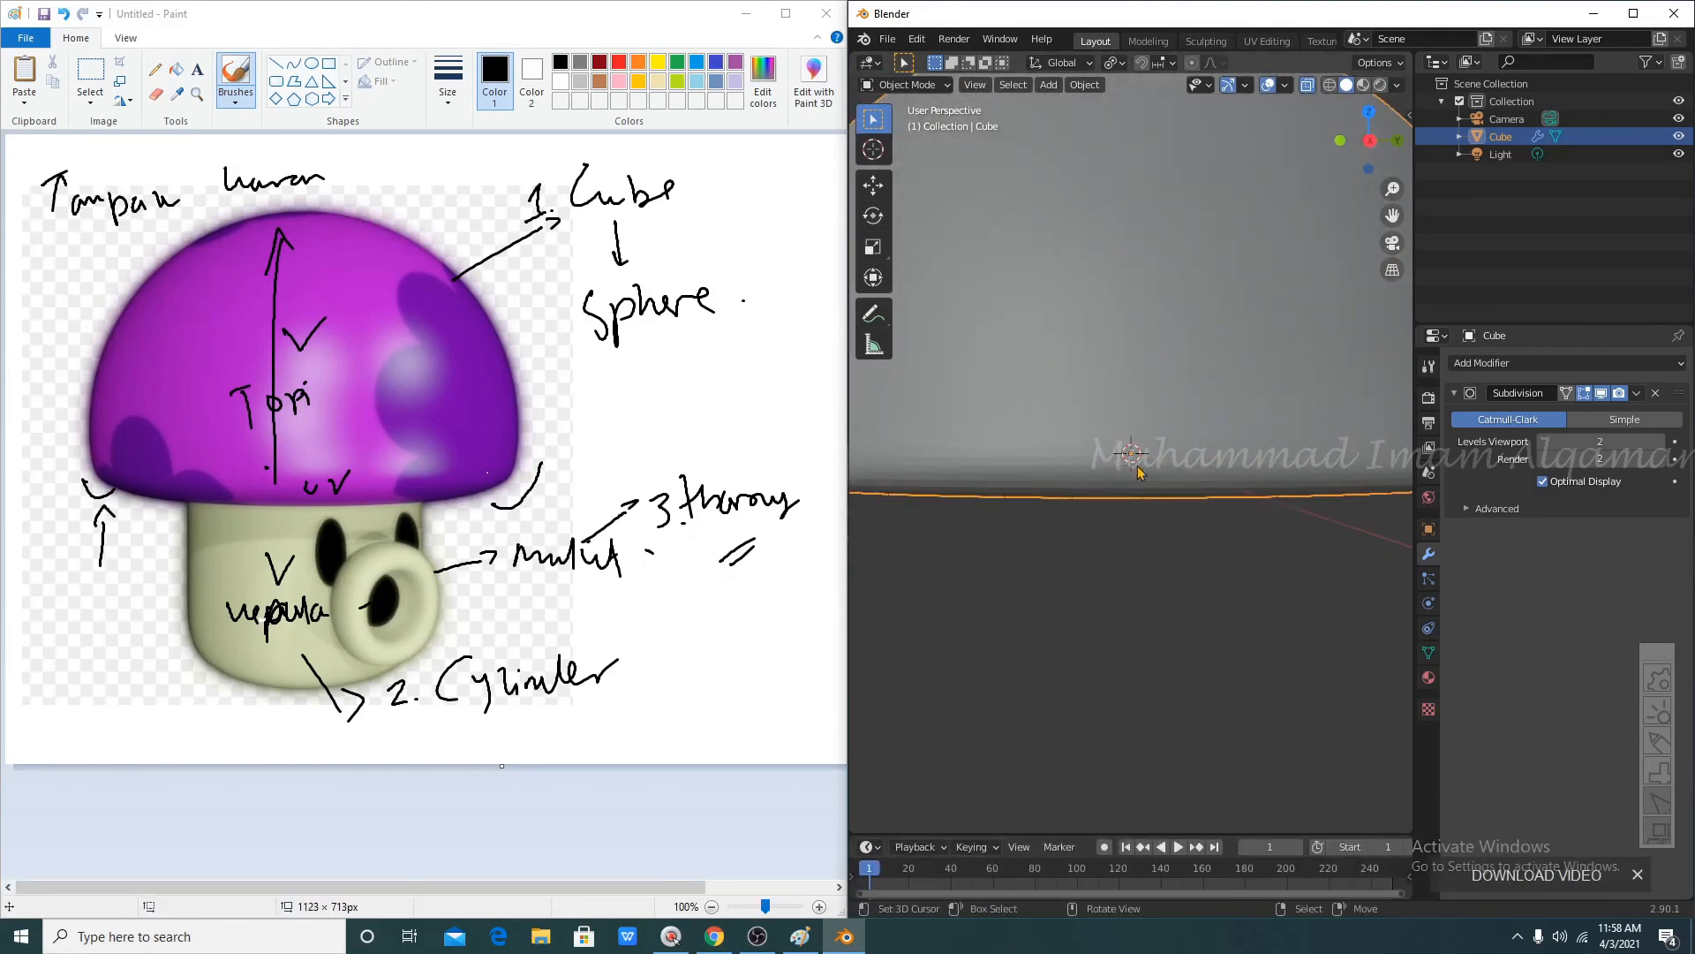
- Set the Subdivision modifier's viewport level to 3 and check the dome in Edit Mode and Object Mode
left_click(1664, 442)
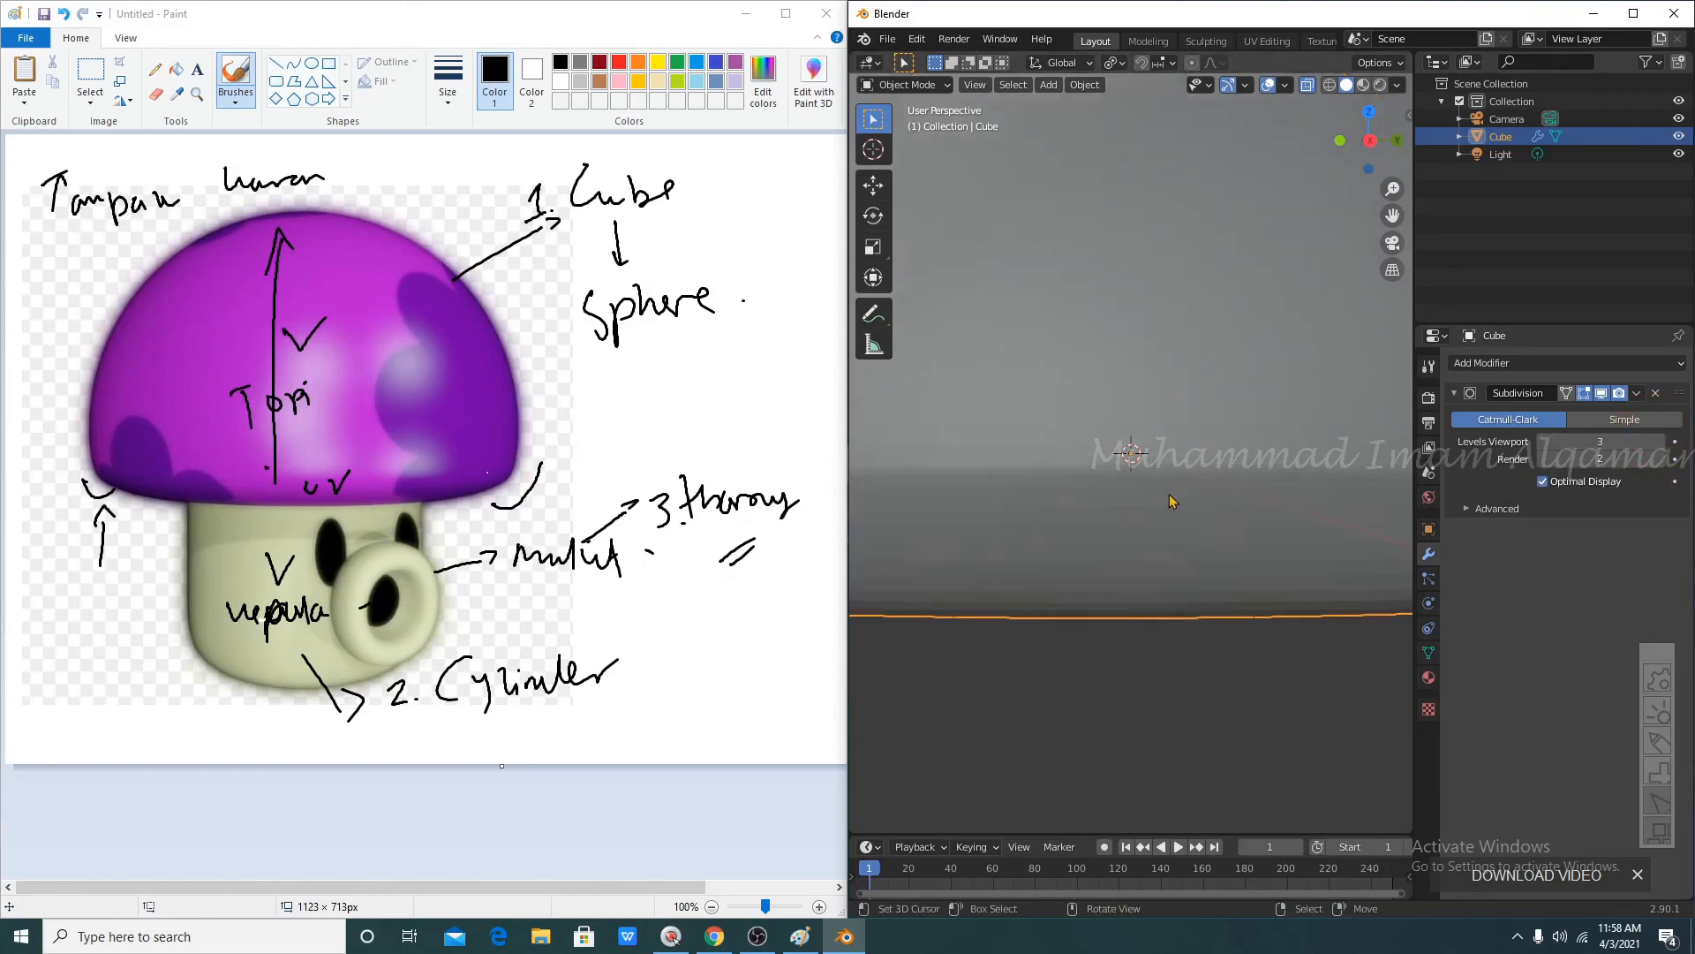
scroll(1172, 500, "down", 3)
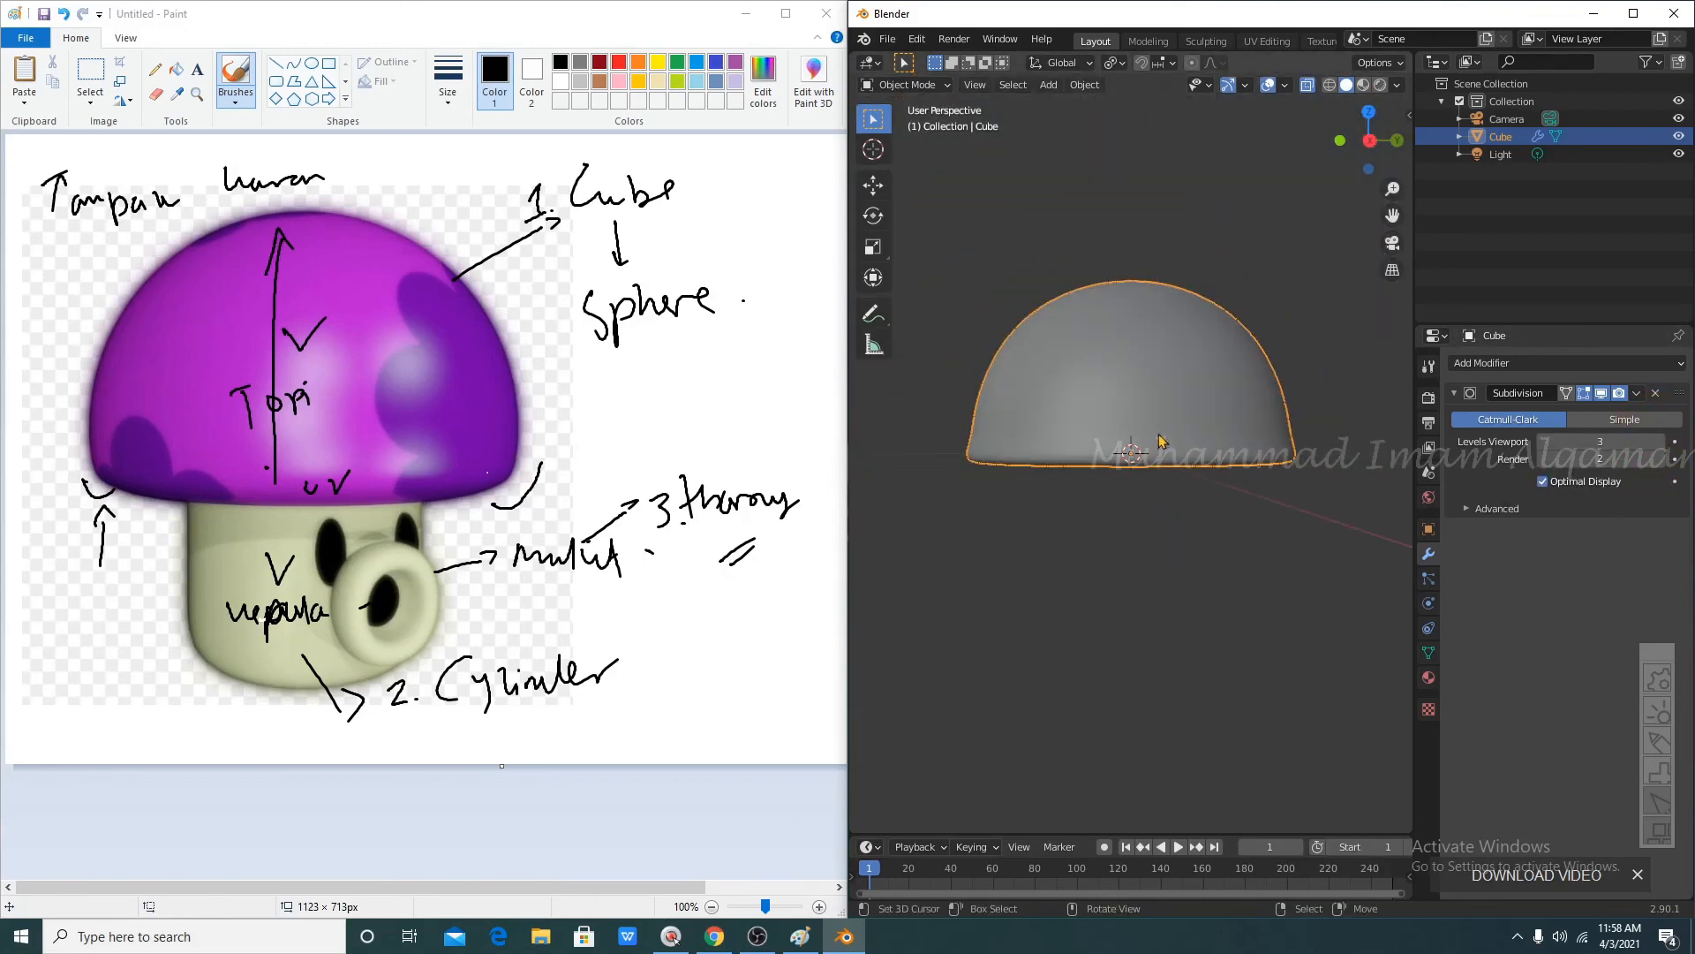
key("Tab")
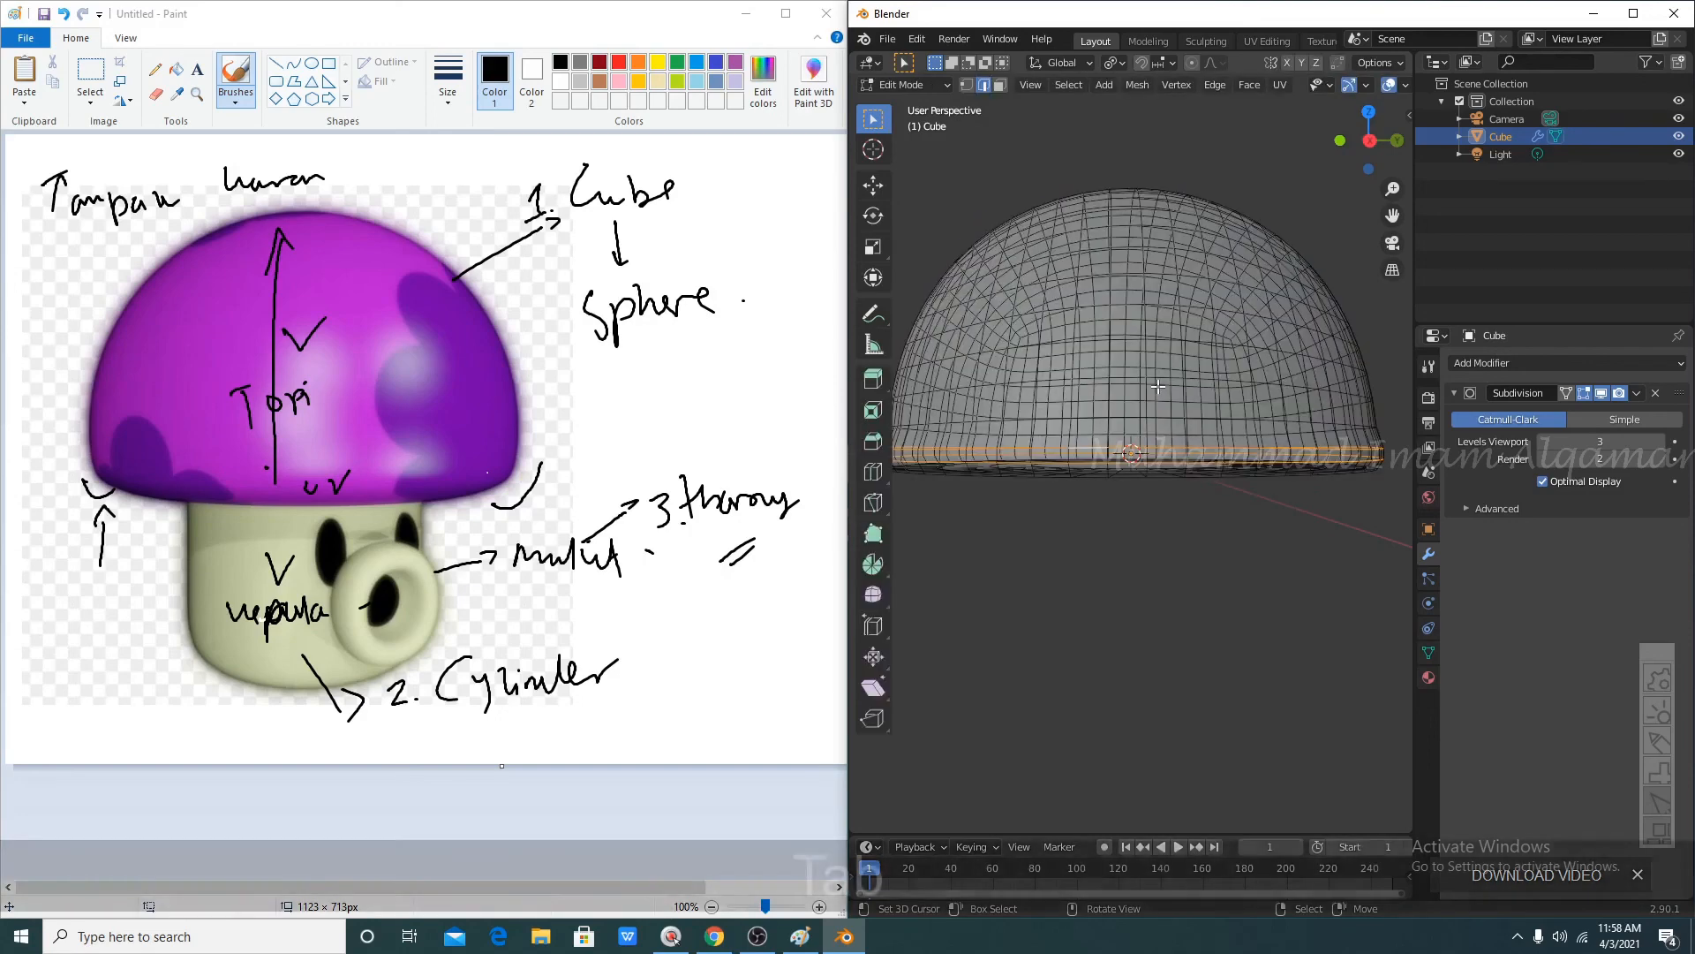
key("Tab")
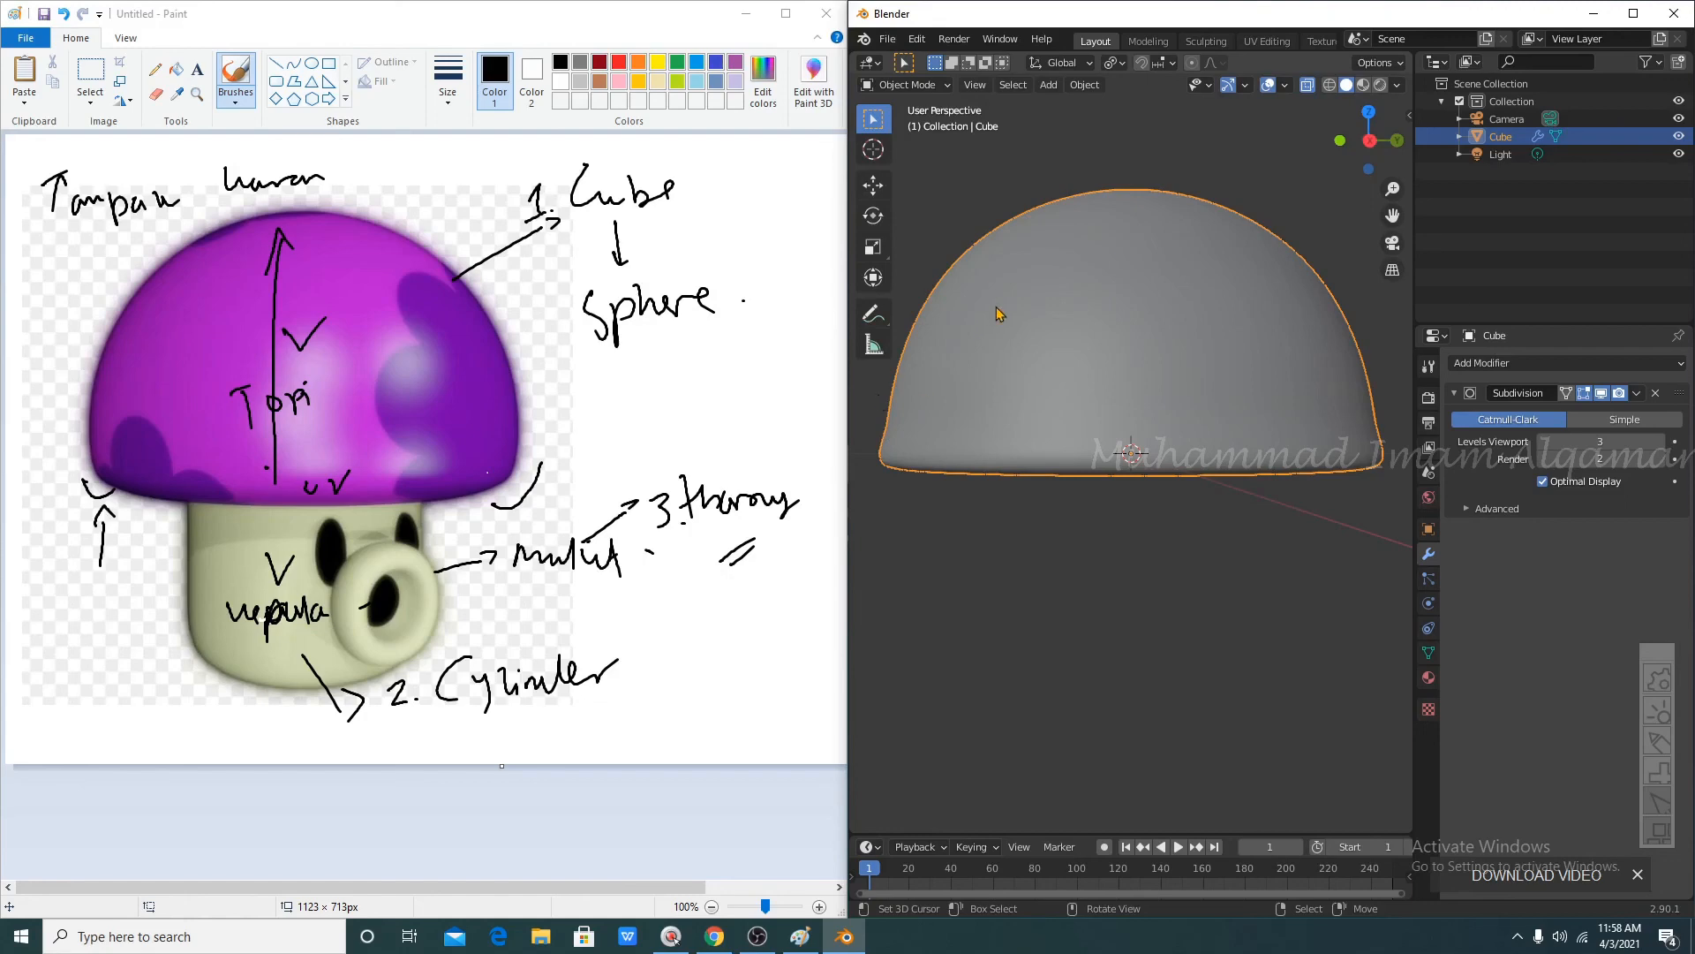
scroll(1082, 265, "up", 1)
scroll(1164, 280, "down", 1)
- Apply smooth shading to all of the dome's faces in Edit Mode and return to Object Mode
key("Tab")
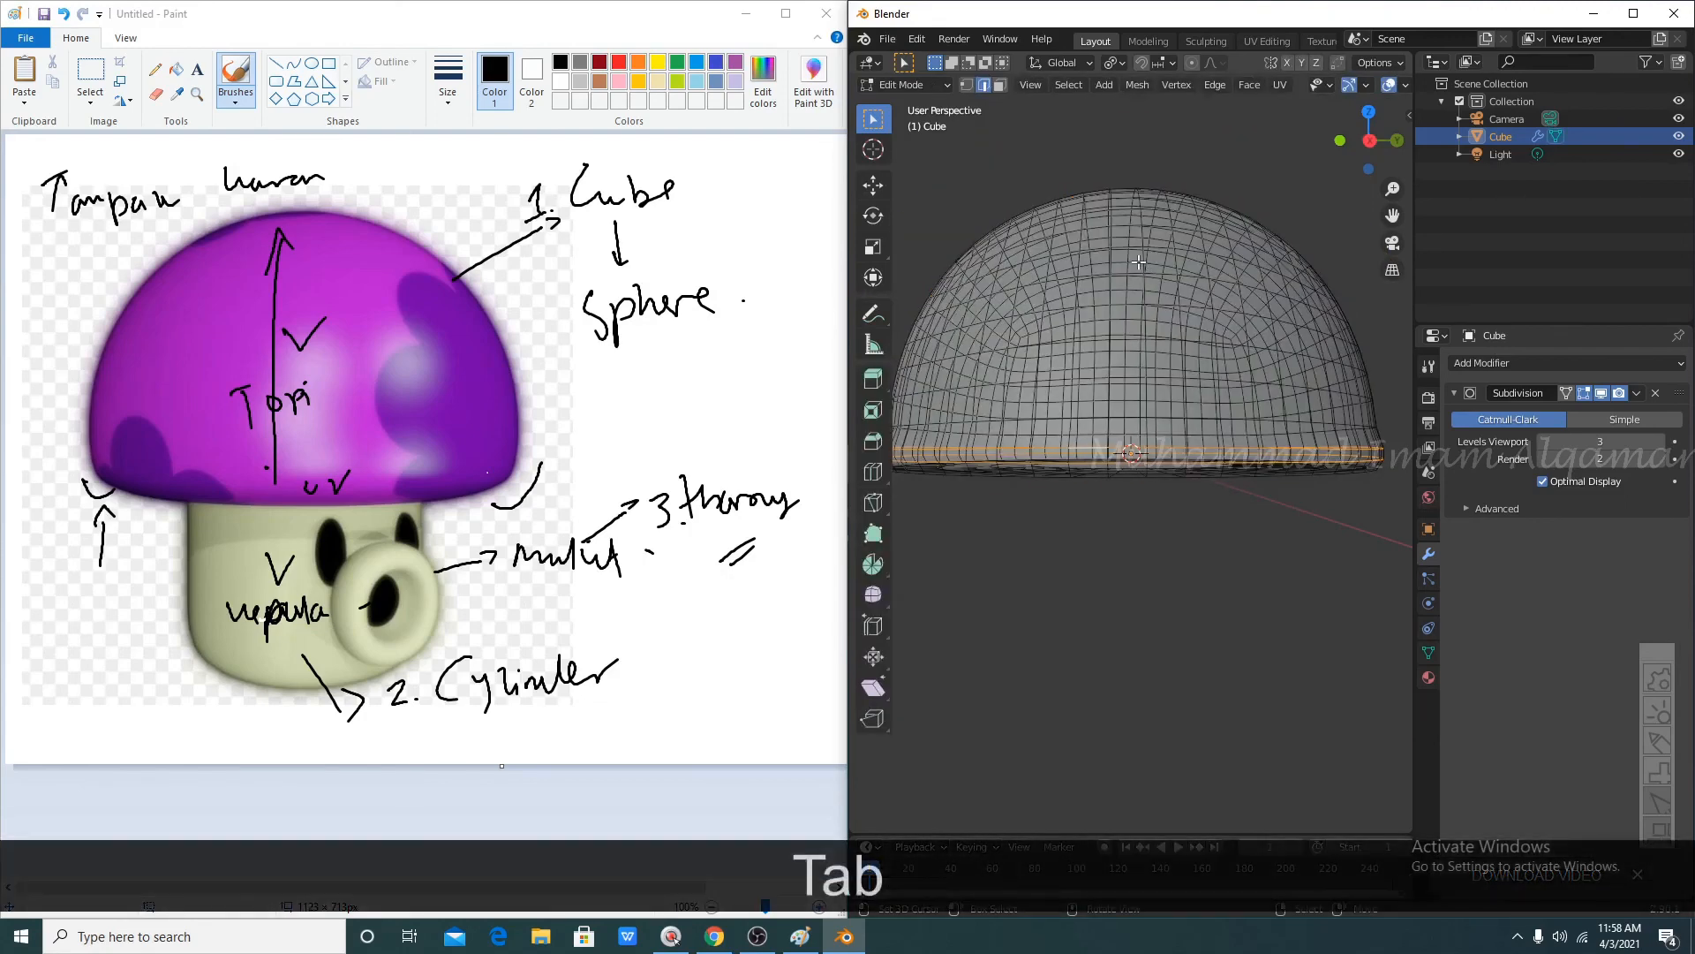
key("a")
left_click(1138, 86)
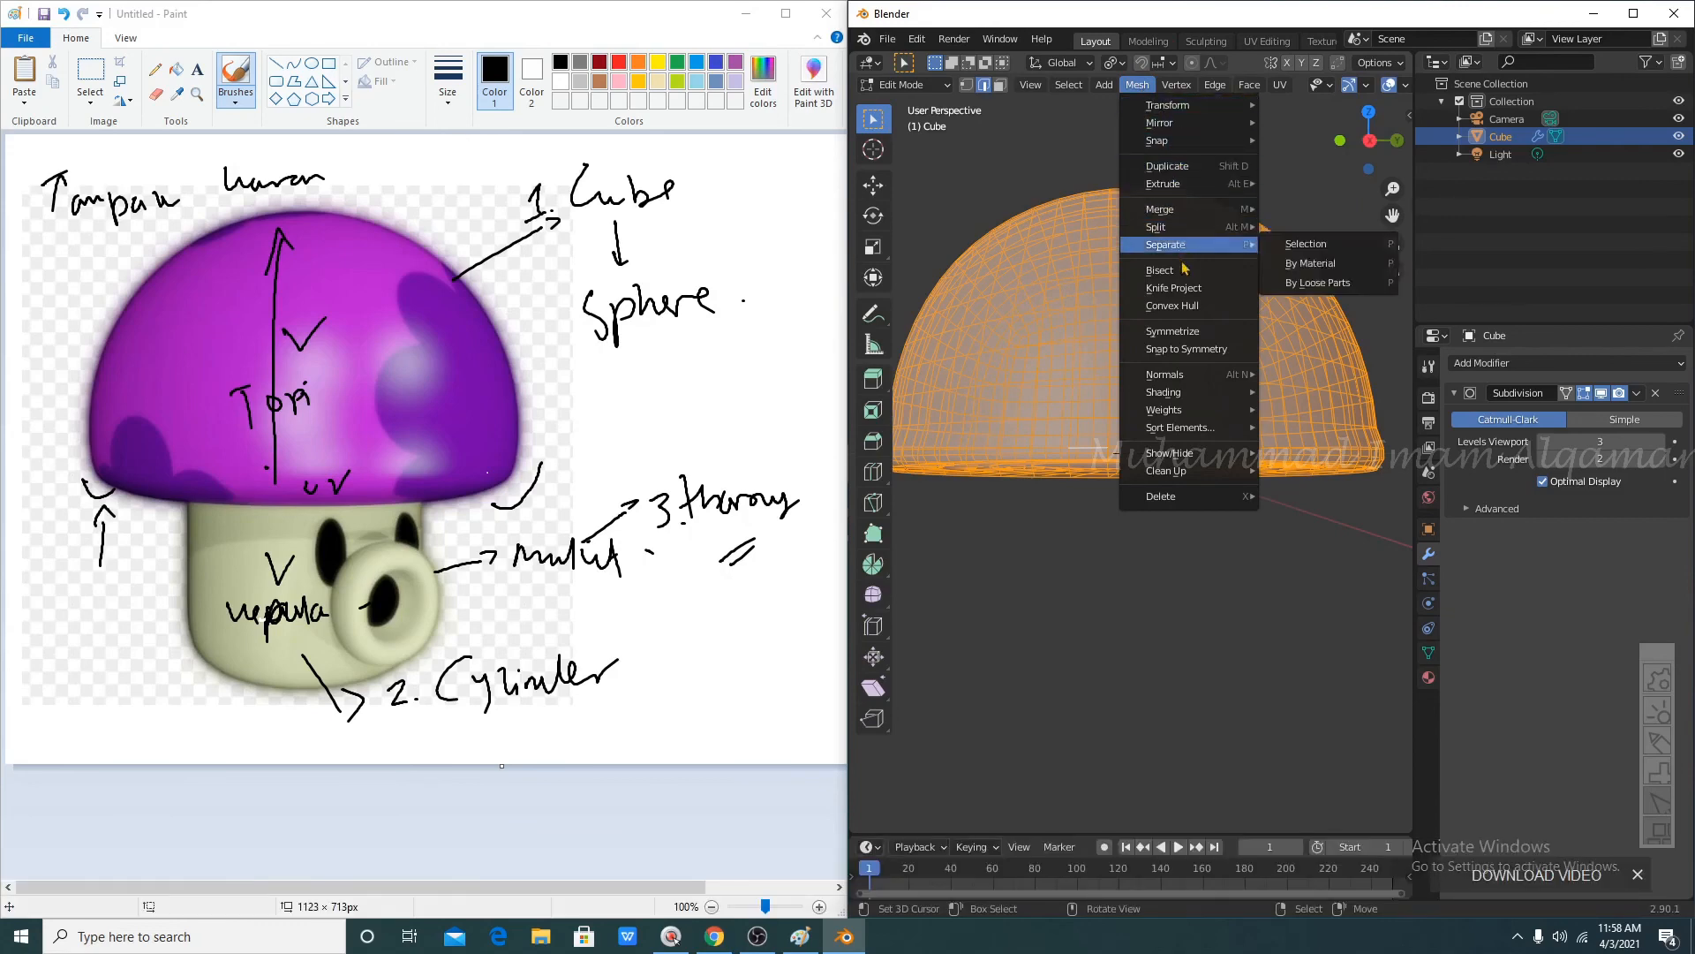
left_click(1195, 393)
left_click(1304, 392)
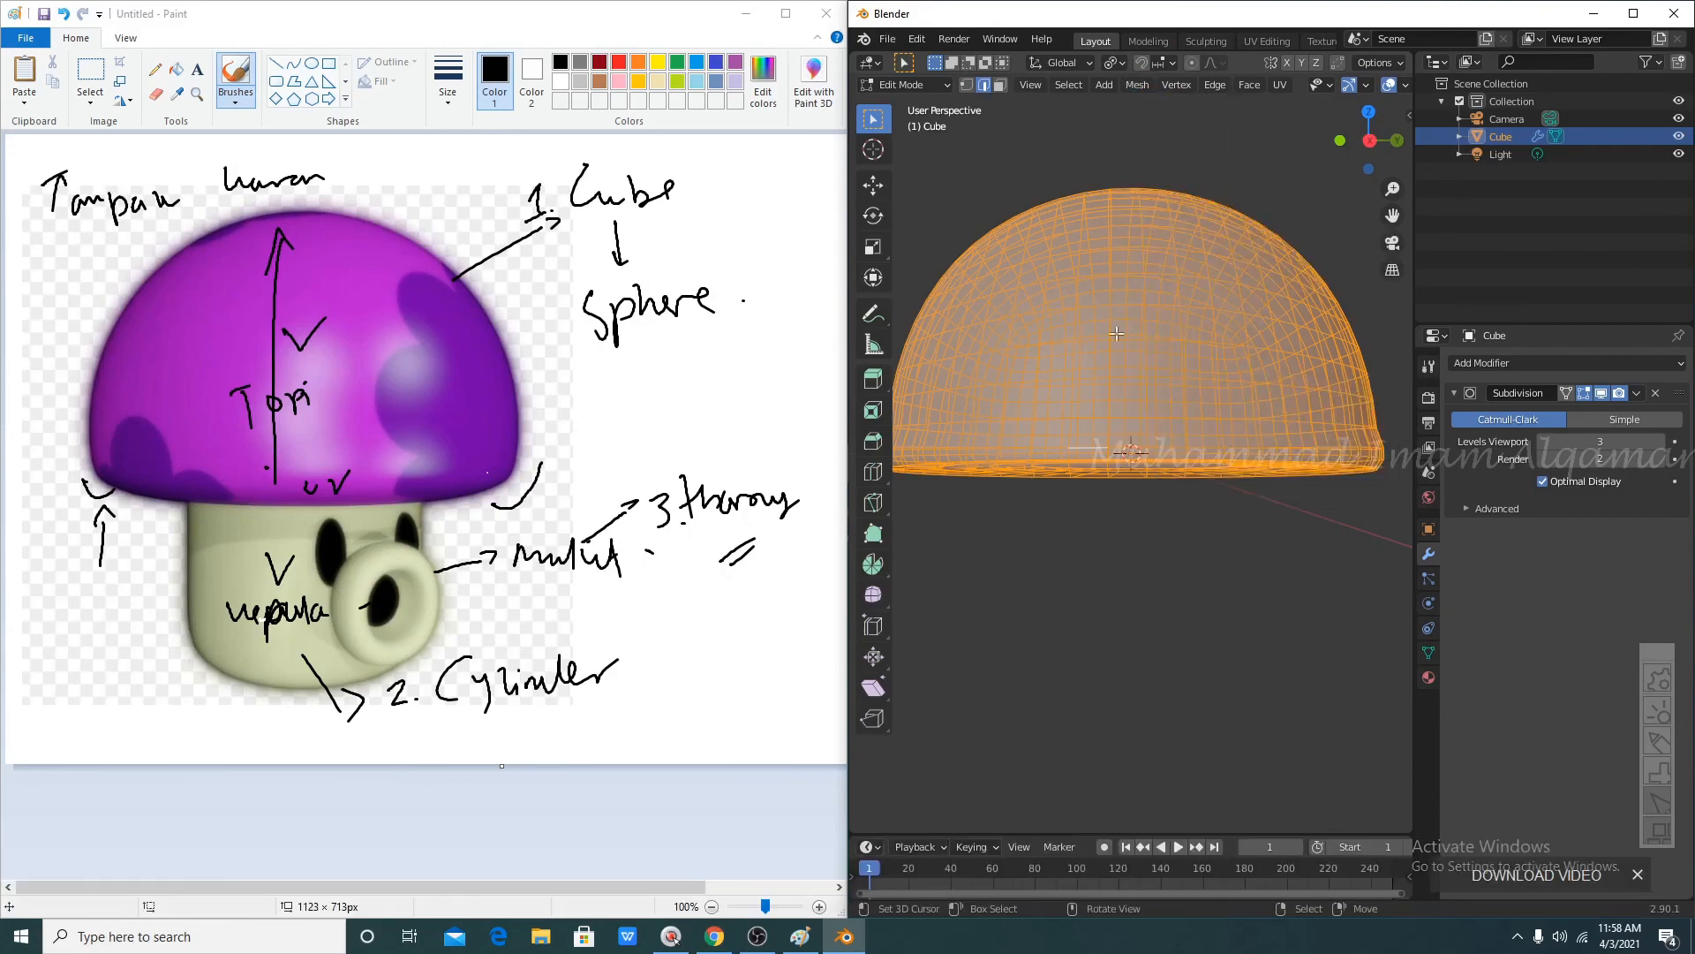
scroll(1115, 335, "up", 3)
key("Tab")
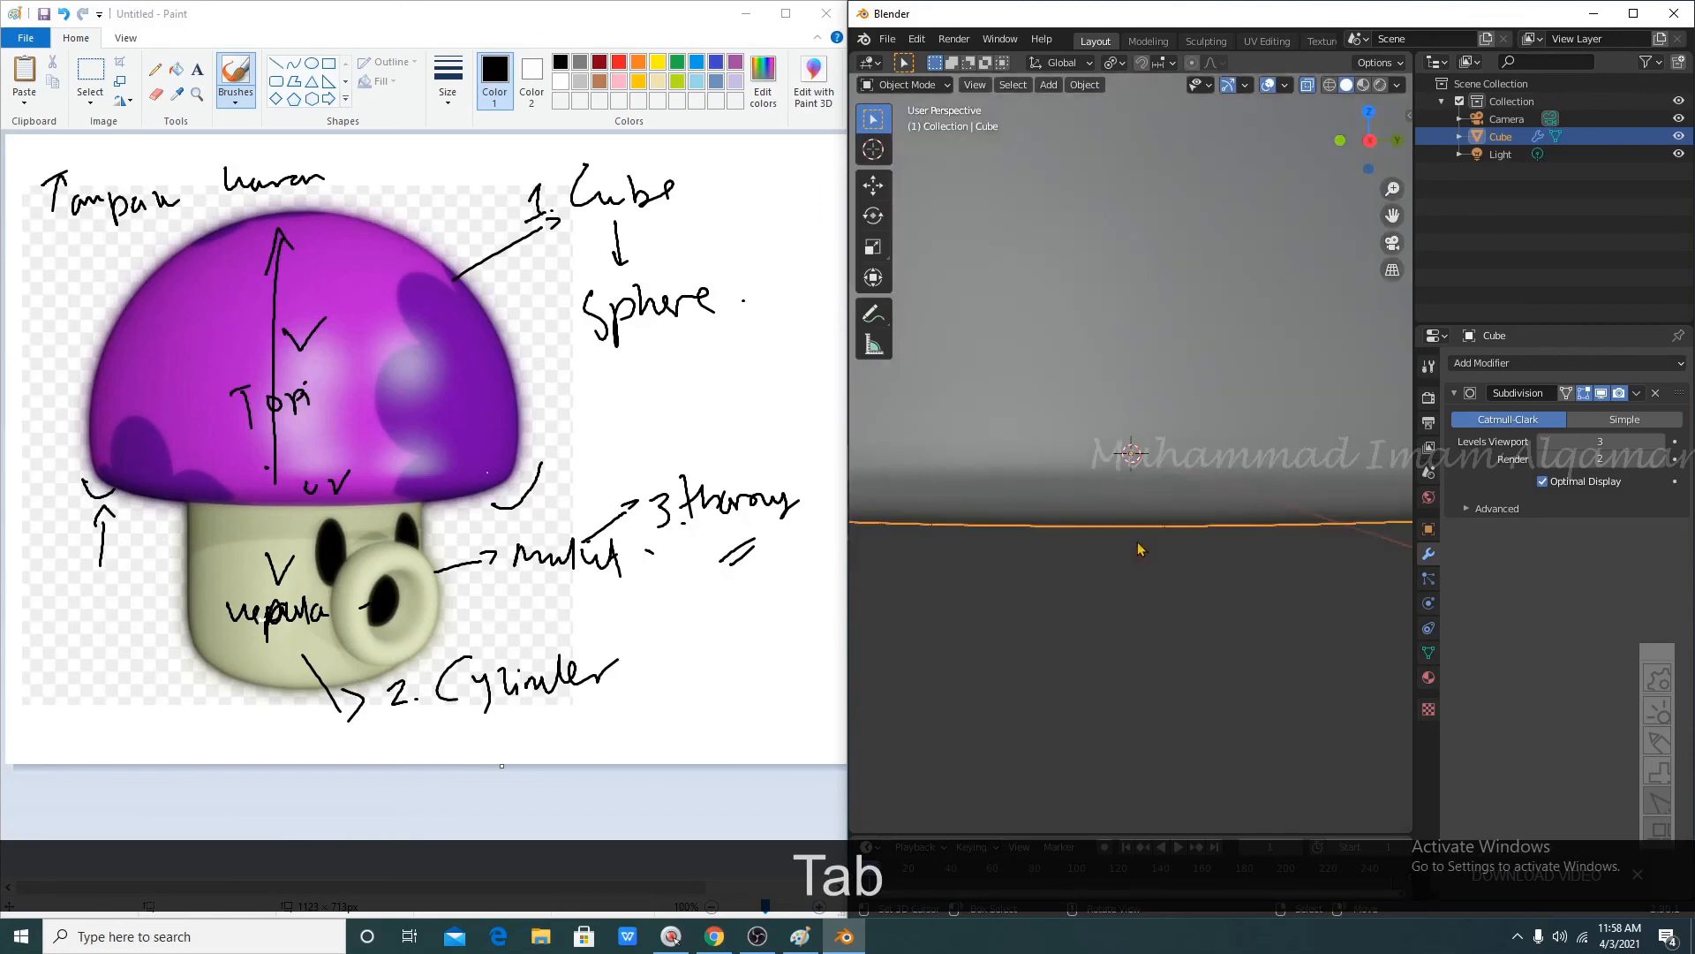
scroll(1135, 495, "down", 6)
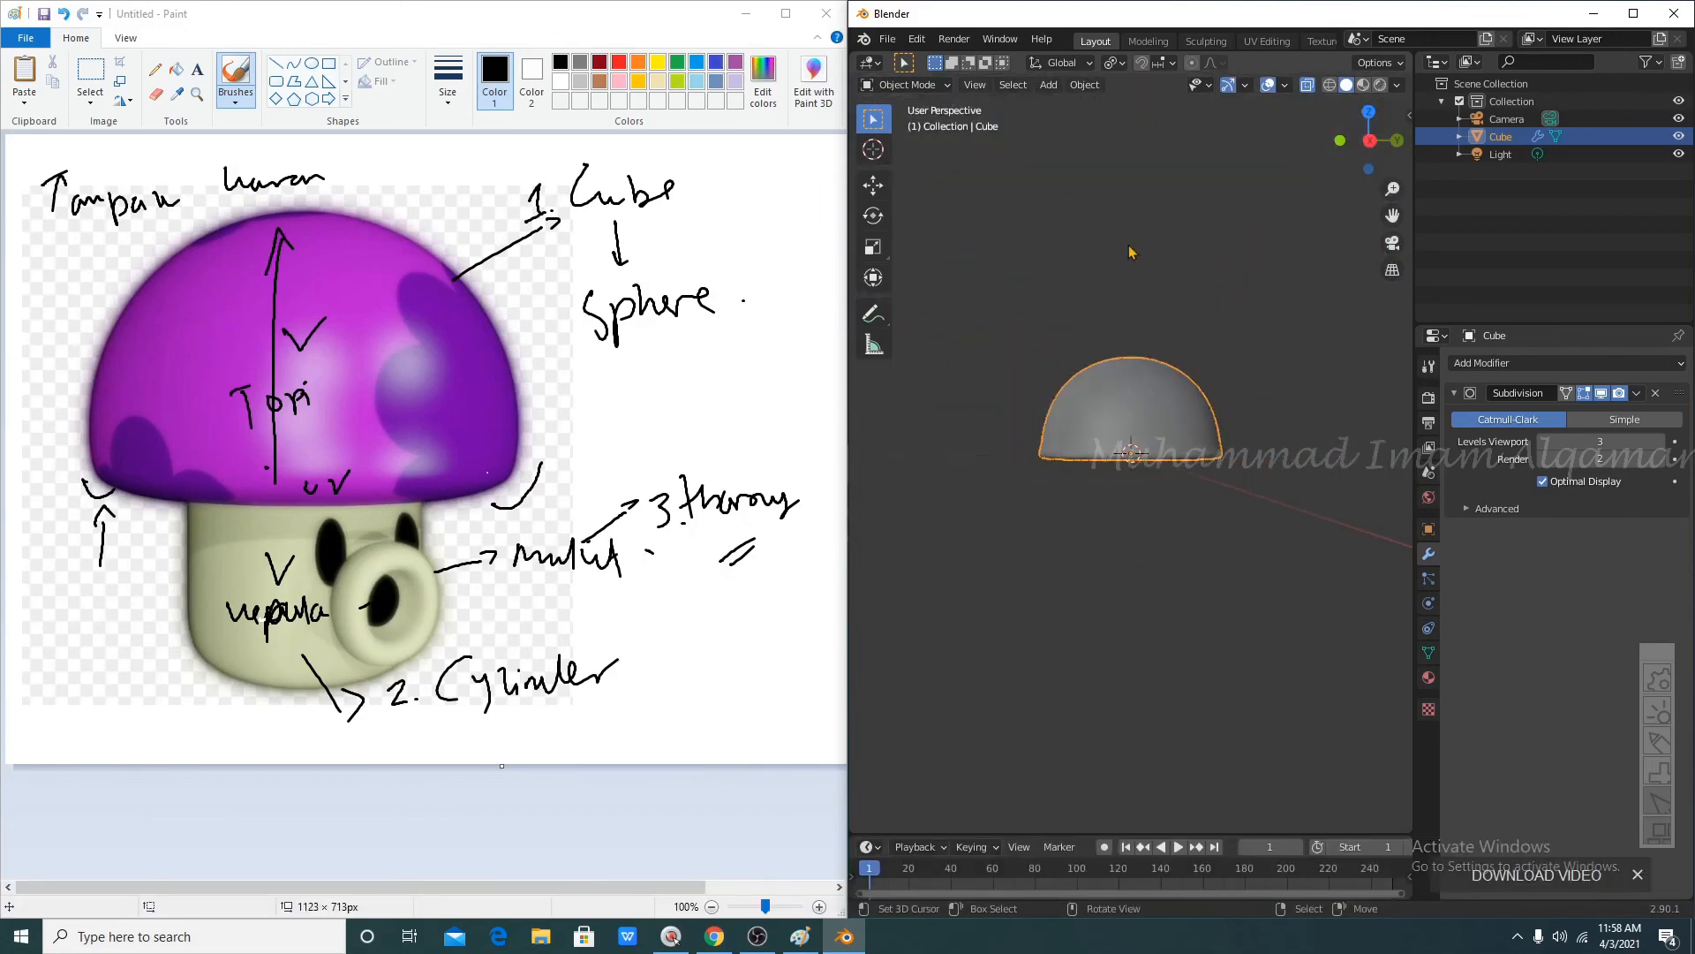